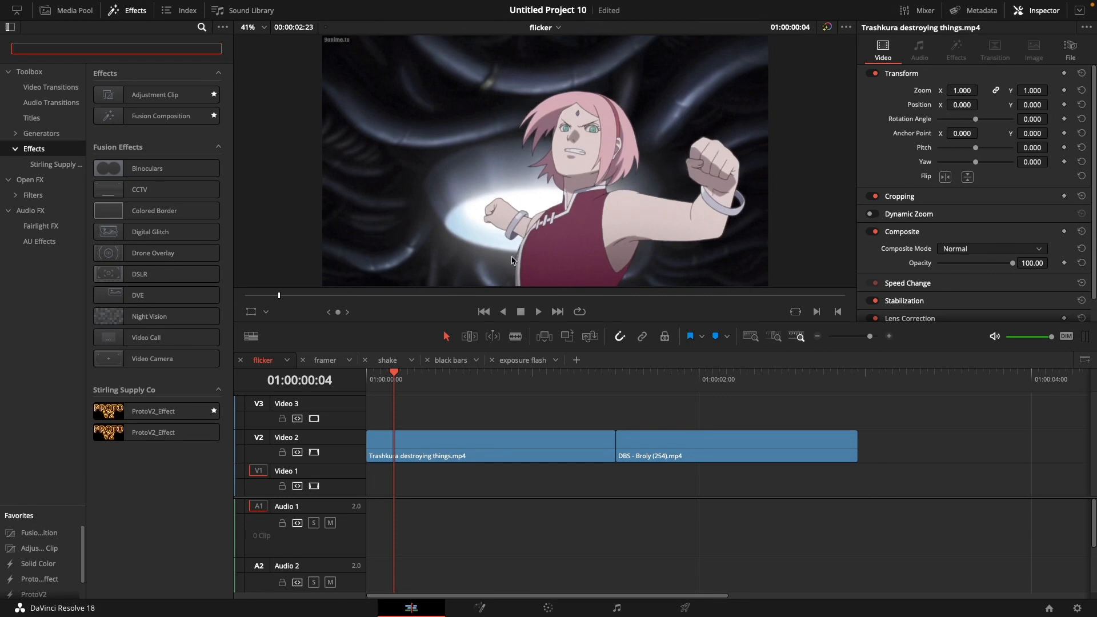
# Move both clips from Video 2 down to the Video 1 track.
pyautogui.moveTo(509, 401); pyautogui.dragTo(711, 469)
pyautogui.moveTo(575, 457); pyautogui.dragTo(573, 490)
pyautogui.click(415, 400)
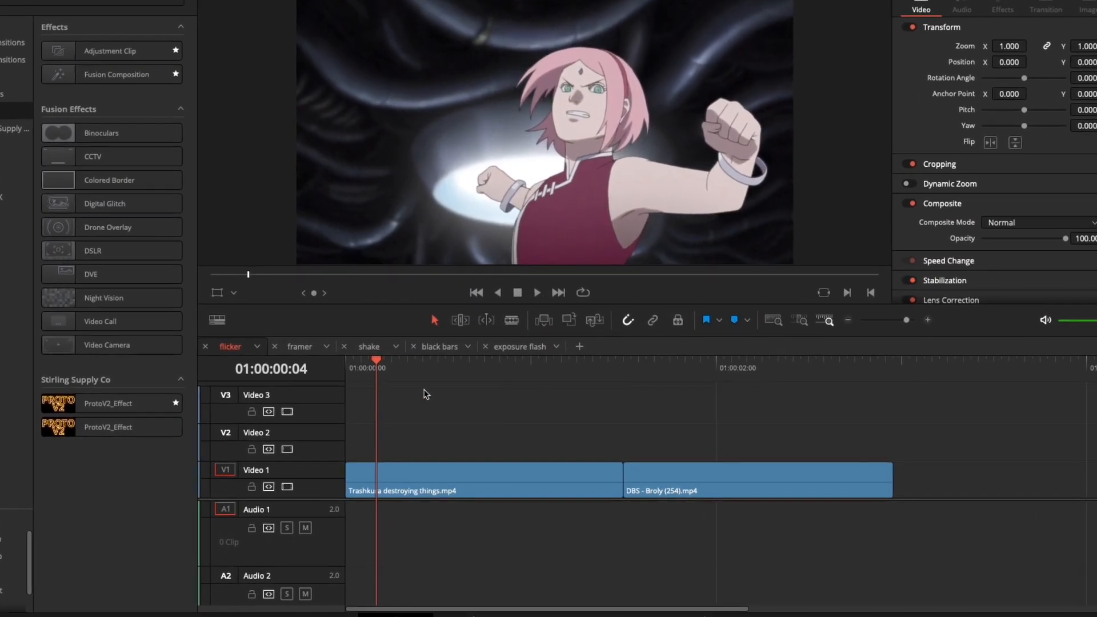
# Play and scrub through the two clips to review the cut, and return the playhead to the timeline start.
pyautogui.moveTo(500, 394); pyautogui.dragTo(700, 524)
pyautogui.press('Home')
pyautogui.click(599, 418)
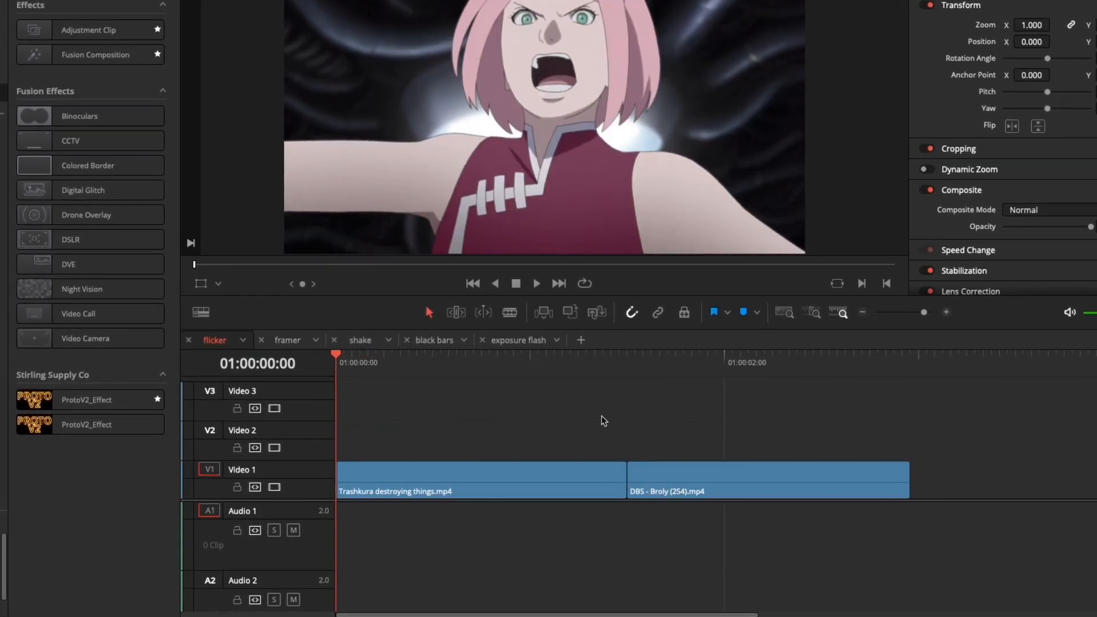
pyautogui.press('space')
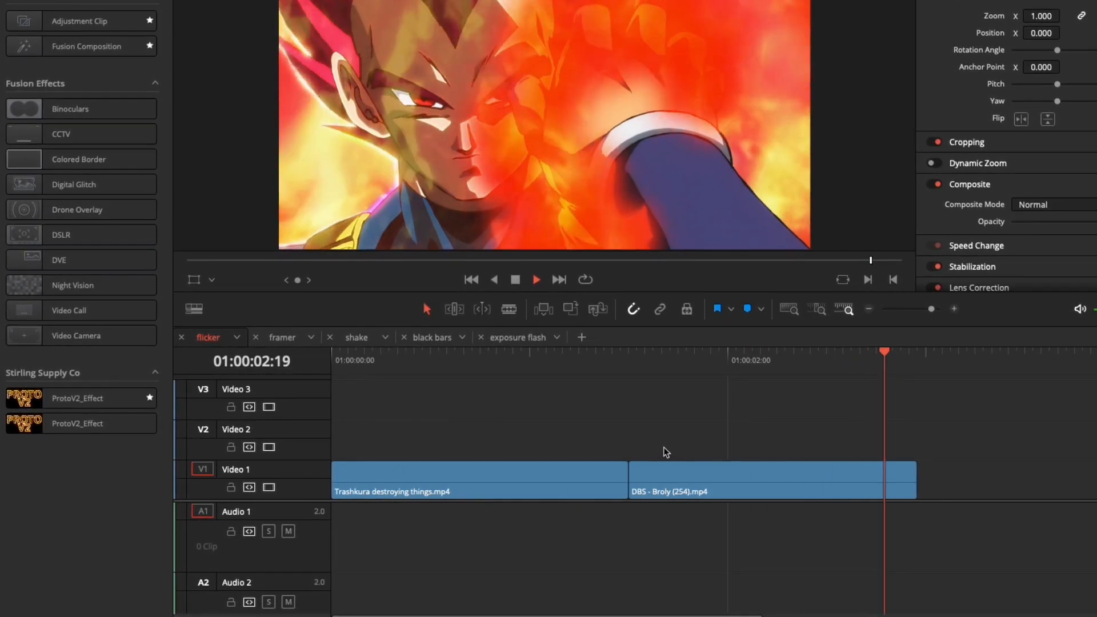
pyautogui.click(602, 367)
pyautogui.press('space')
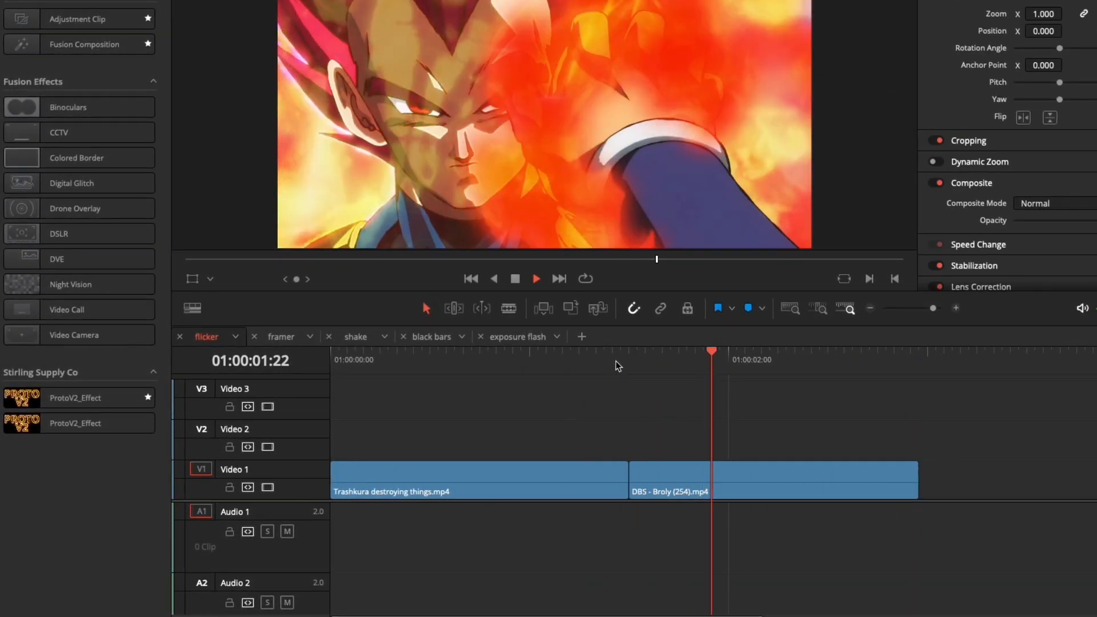
pyautogui.click(497, 360)
pyautogui.moveTo(496, 360); pyautogui.dragTo(331, 359)
pyautogui.press('space')
pyautogui.press('space')
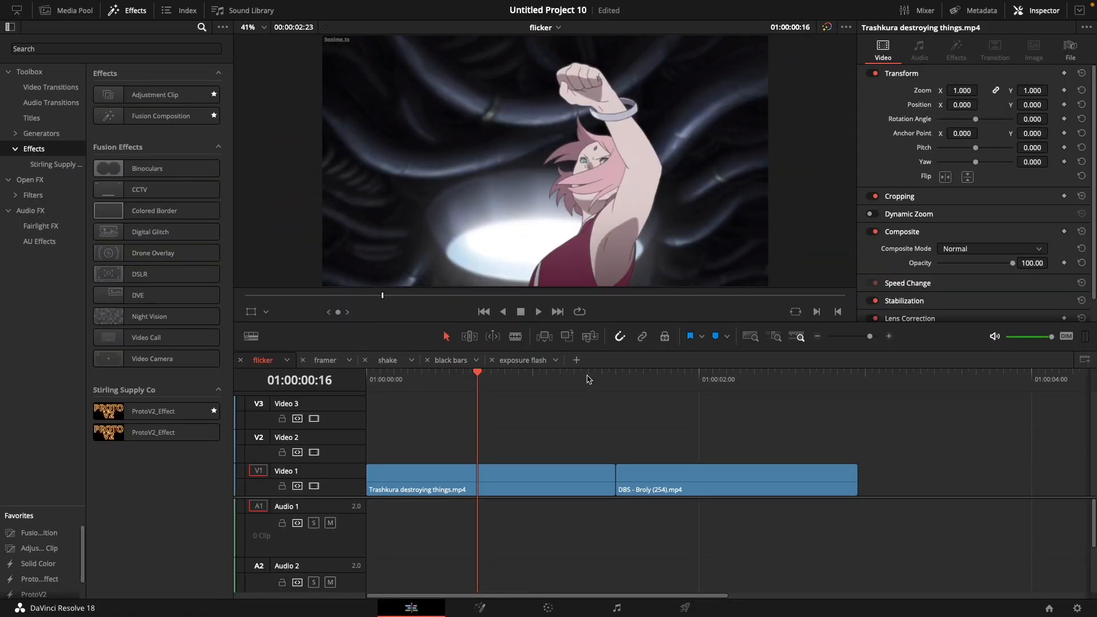
pyautogui.click(378, 375)
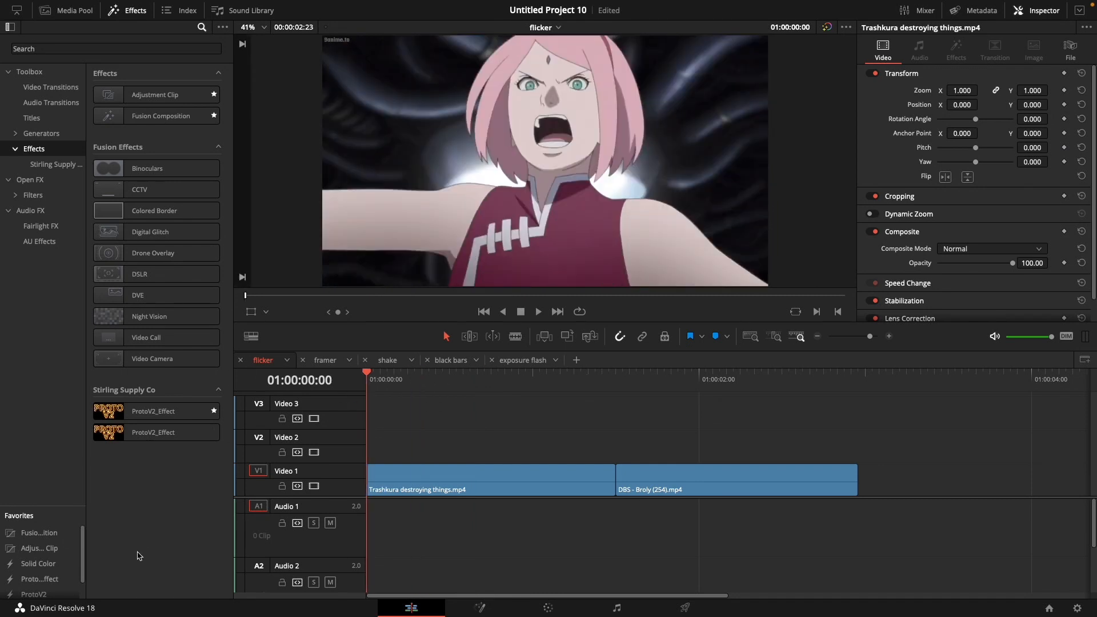
# Add an Adjustment Clip on Video 2, starting at the cut above the DBS - Broly clip.
pyautogui.click(136, 11)
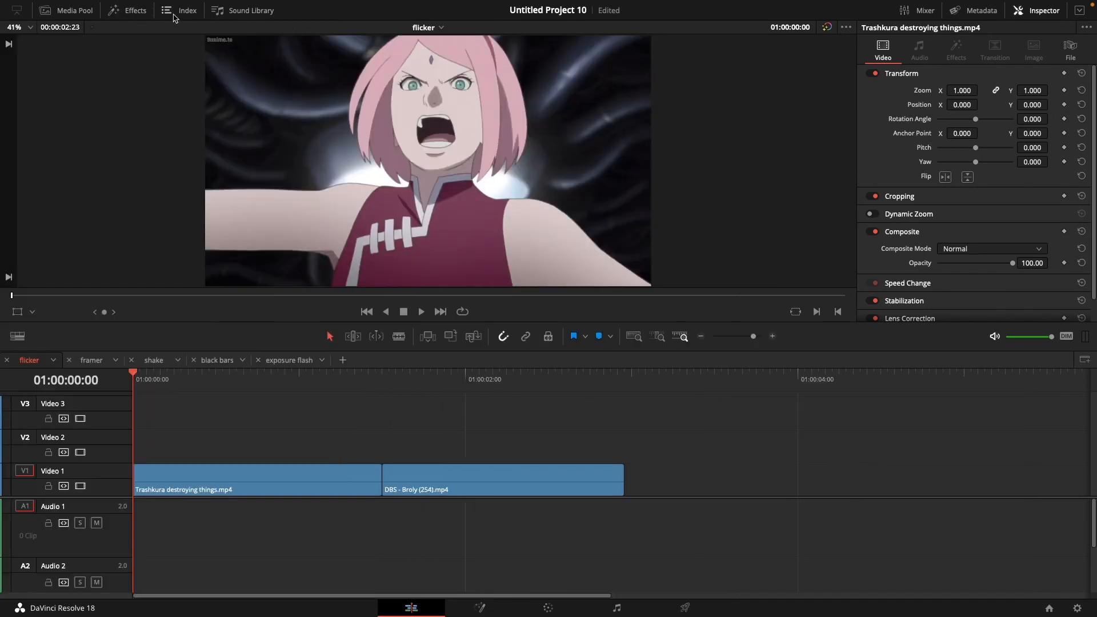
pyautogui.click(136, 11)
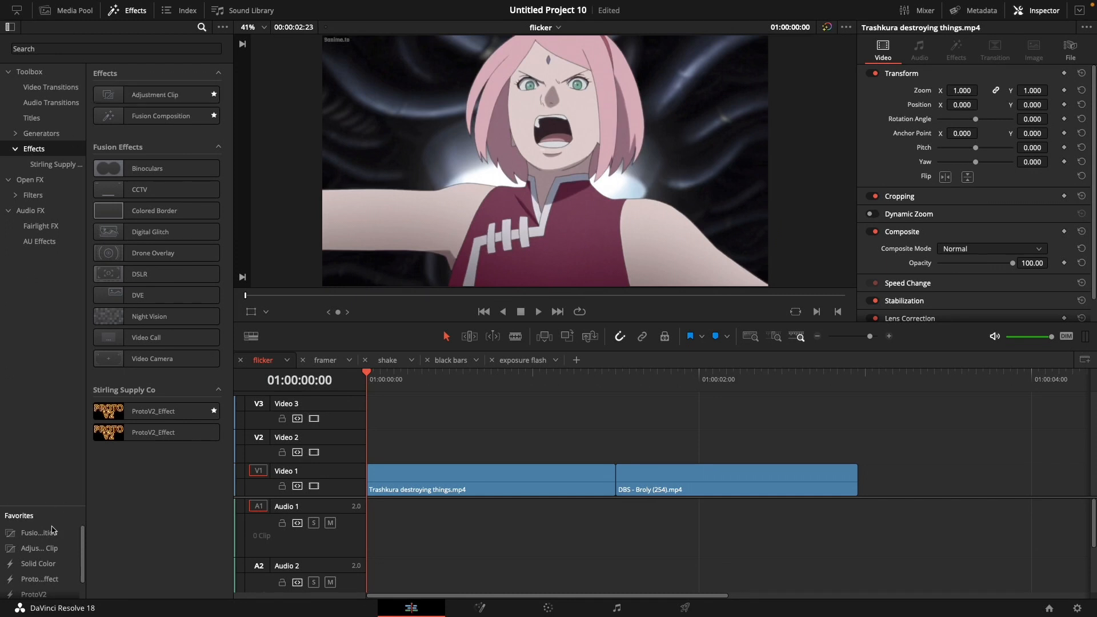
pyautogui.moveTo(37, 507); pyautogui.dragTo(38, 492)
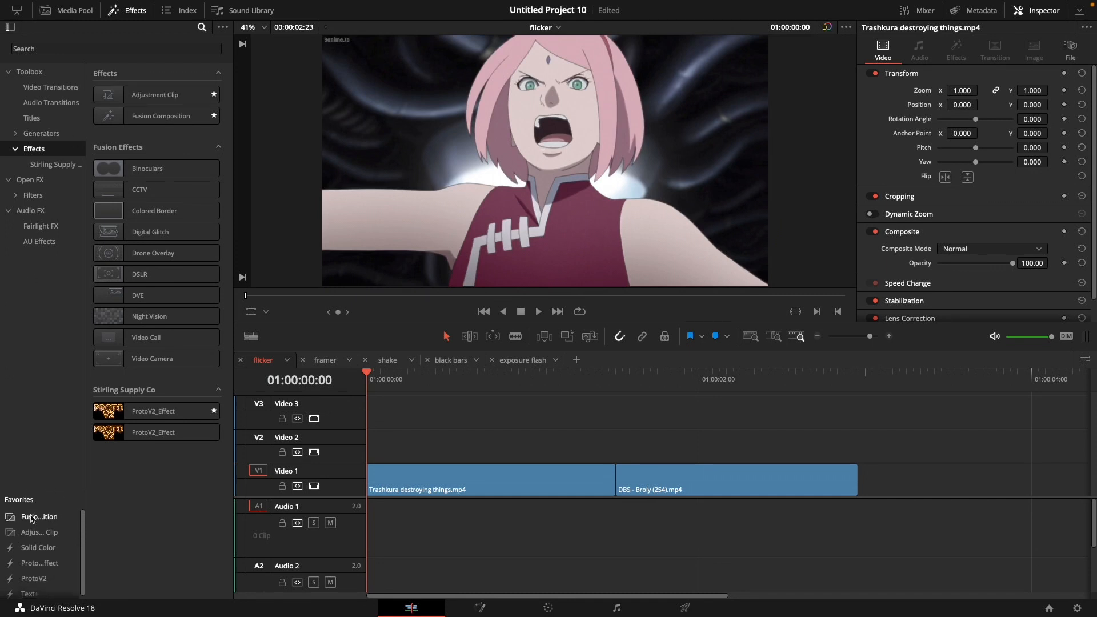
pyautogui.moveTo(39, 533)
pyautogui.mouseDown()
pyautogui.moveTo(49, 520)
pyautogui.moveTo(522, 421)
pyautogui.moveTo(427, 438)
pyautogui.moveTo(411, 398)
pyautogui.moveTo(40, 528)
pyautogui.mouseUp()
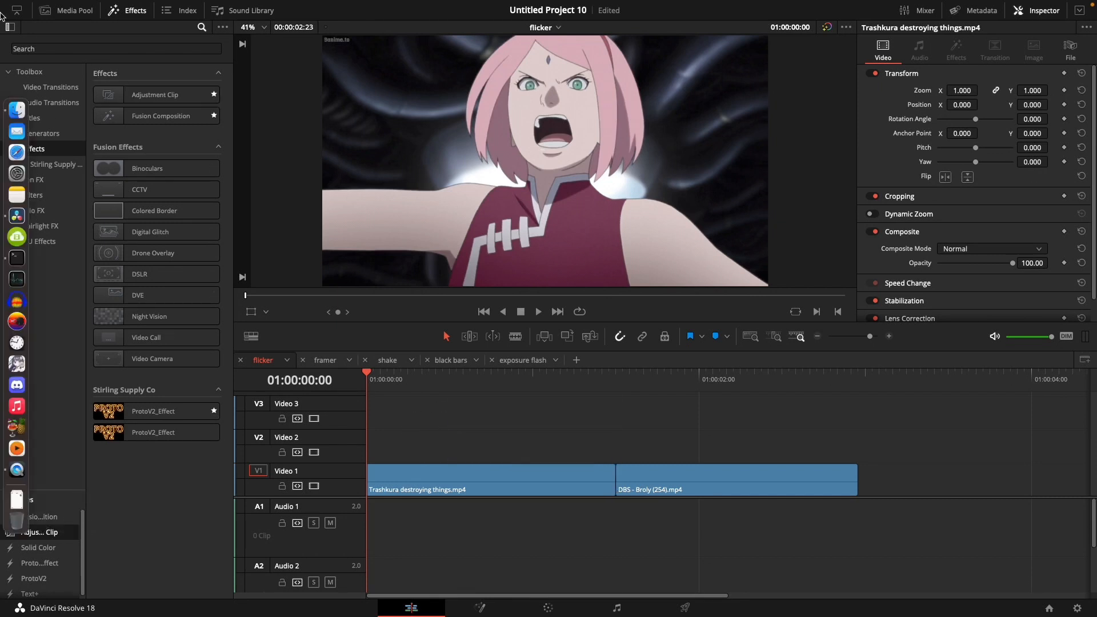
pyautogui.moveTo(36, 537); pyautogui.dragTo(428, 442)
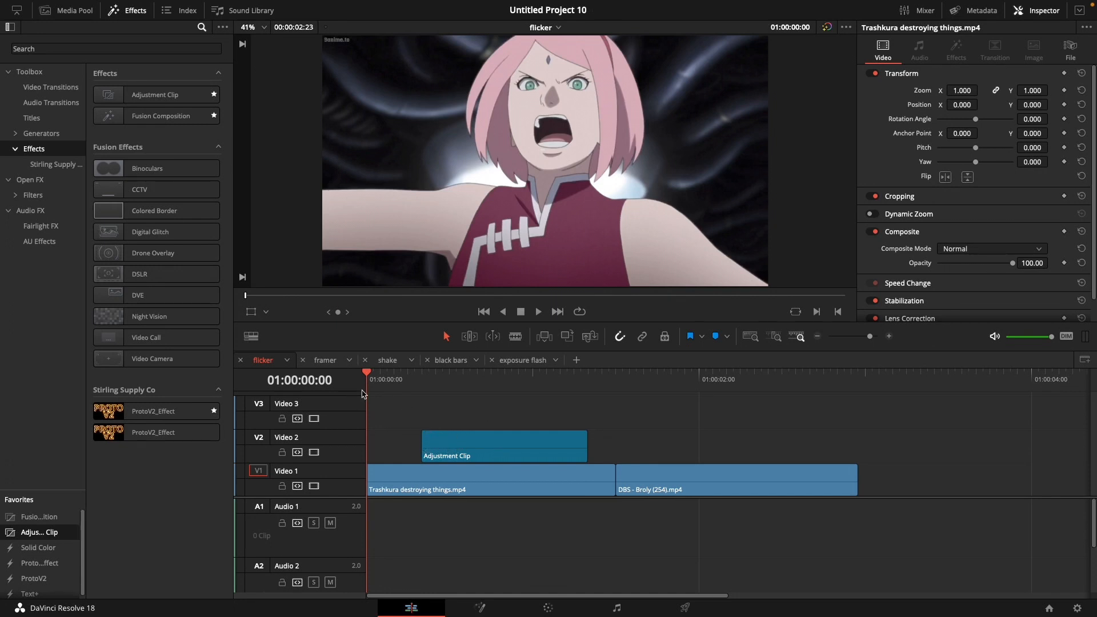
pyautogui.moveTo(454, 435); pyautogui.dragTo(694, 442)
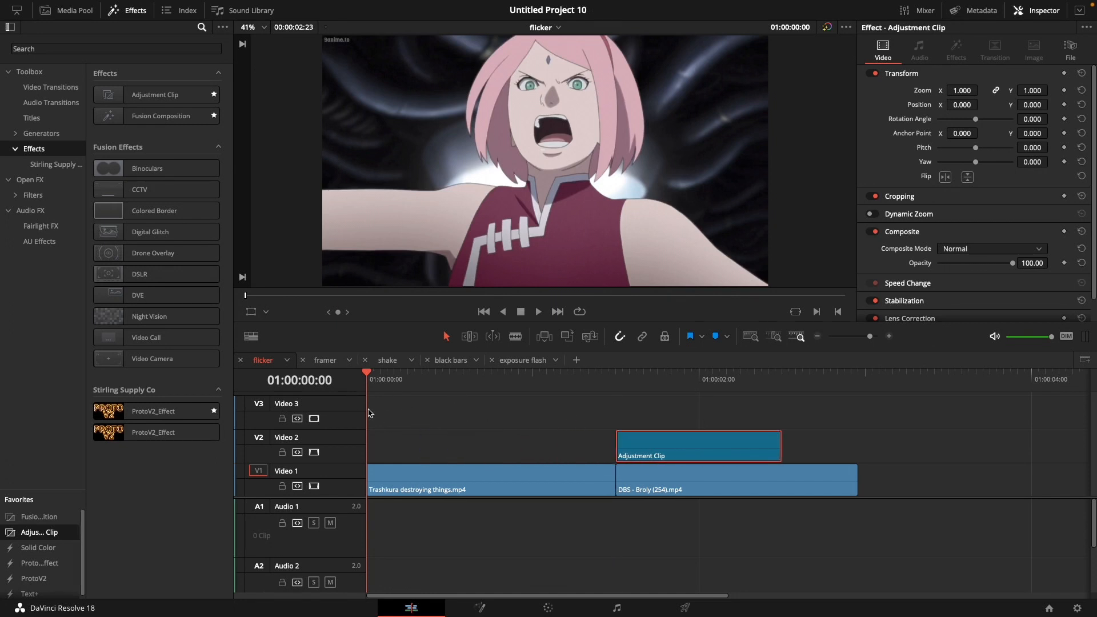
# Review the transition and extend the adjustment clip to the end of the DBS - Broly clip.
pyautogui.press('space')
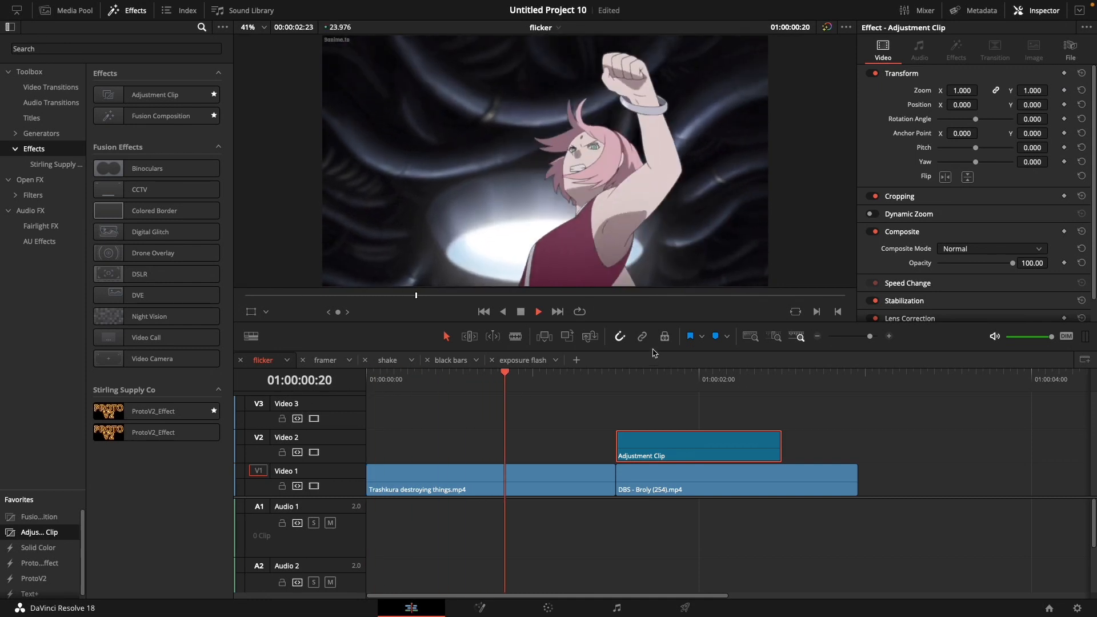
pyautogui.moveTo(568, 374); pyautogui.dragTo(506, 376)
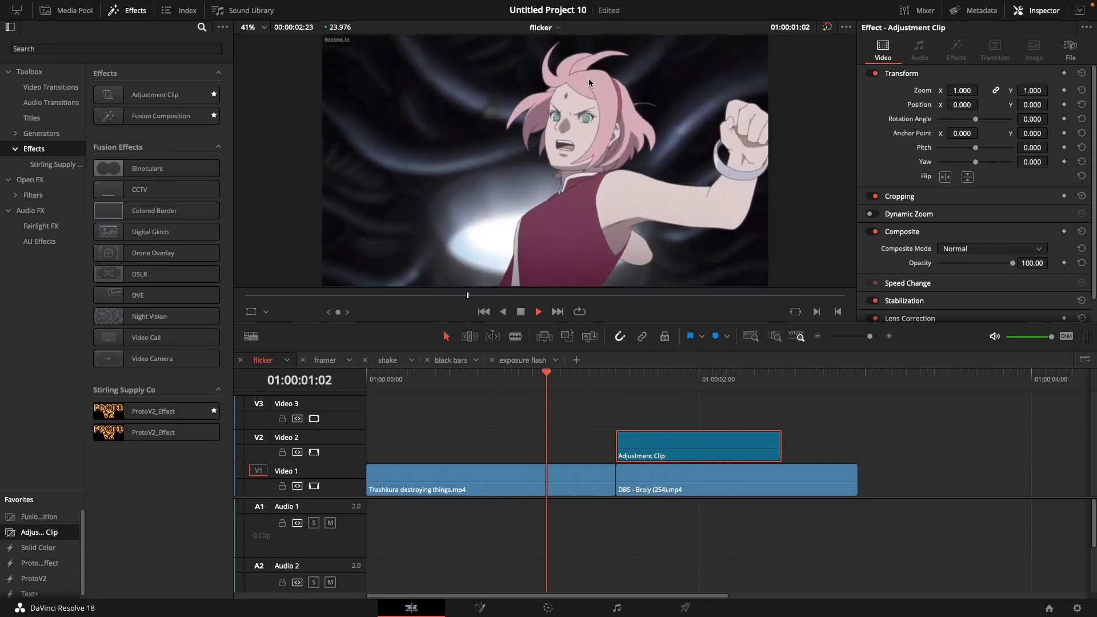
pyautogui.press('space')
pyautogui.moveTo(780, 453); pyautogui.dragTo(856, 450)
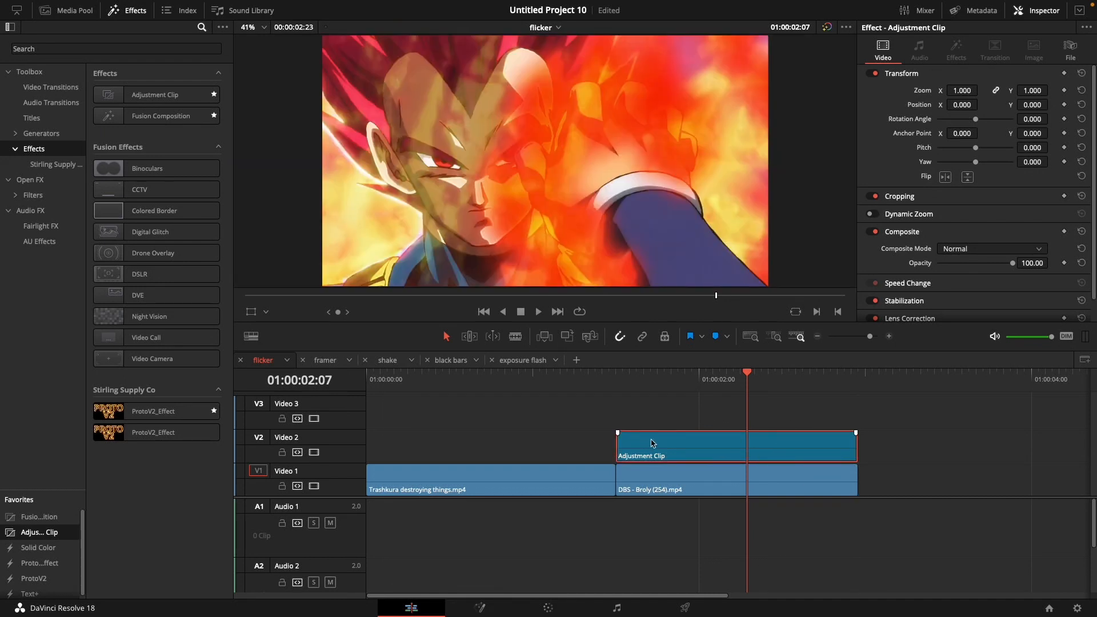
pyautogui.click(616, 377)
pyautogui.moveTo(855, 452)
pyautogui.mouseDown()
pyautogui.moveTo(807, 446)
pyautogui.moveTo(867, 449)
pyautogui.mouseUp()
pyautogui.click(778, 450)
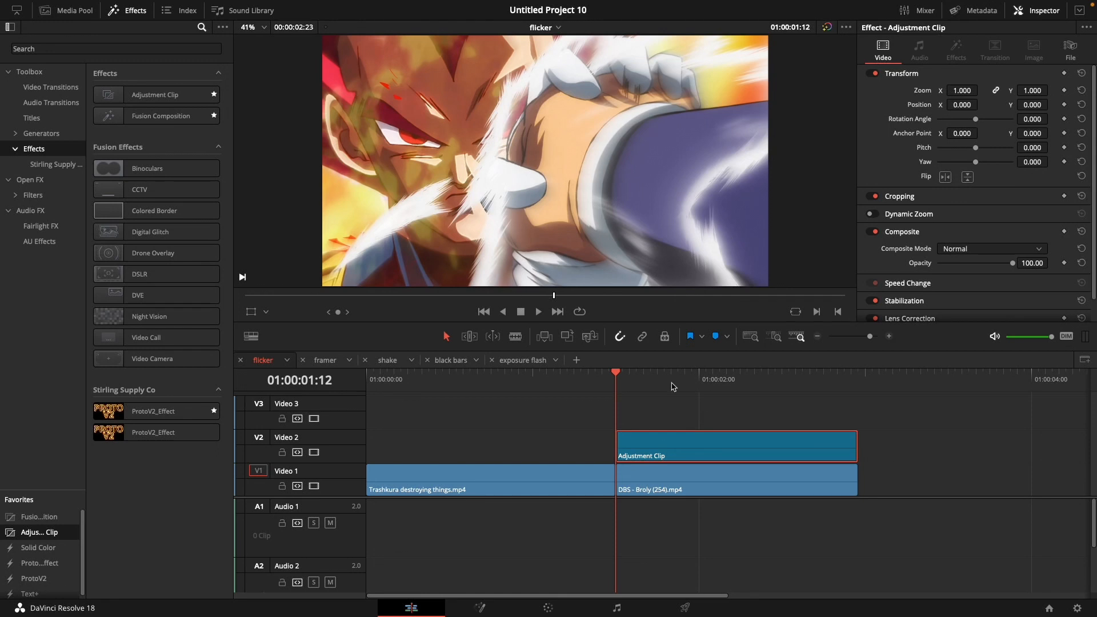
pyautogui.click(651, 382)
pyautogui.rightClick(698, 443)
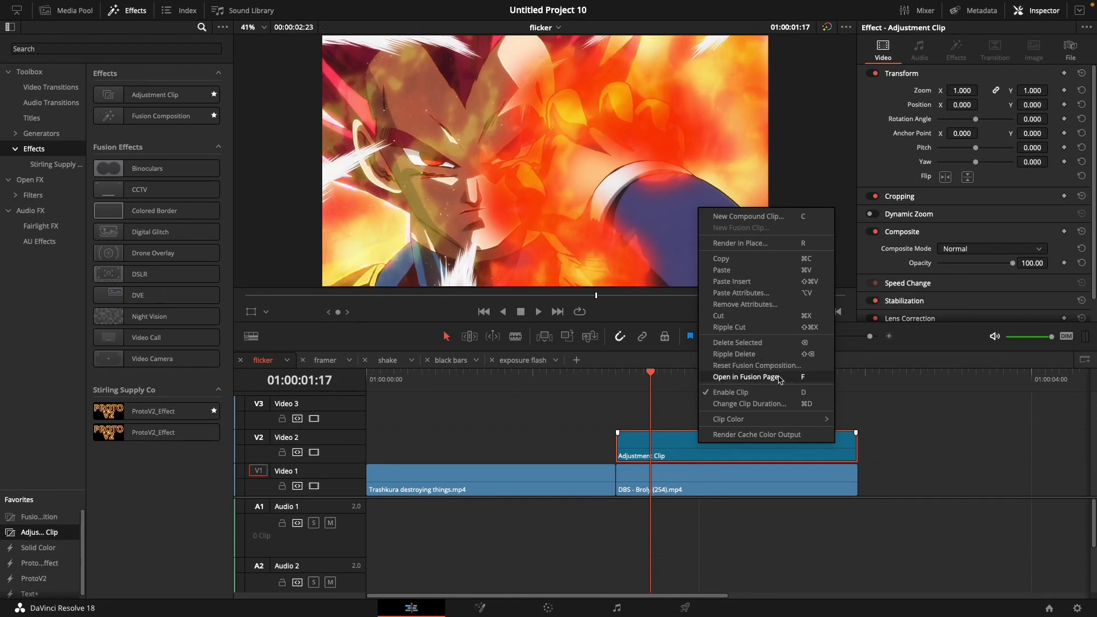
pyautogui.click(638, 414)
pyautogui.click(712, 424)
pyautogui.click(679, 455)
pyautogui.hotkey('shift', '5')
pyautogui.click(409, 608)
# Assign F as the keystroke for the Edit Timeline command Open in Fusion Page and save the keyboard customization.
pyautogui.moveTo(99, 5)
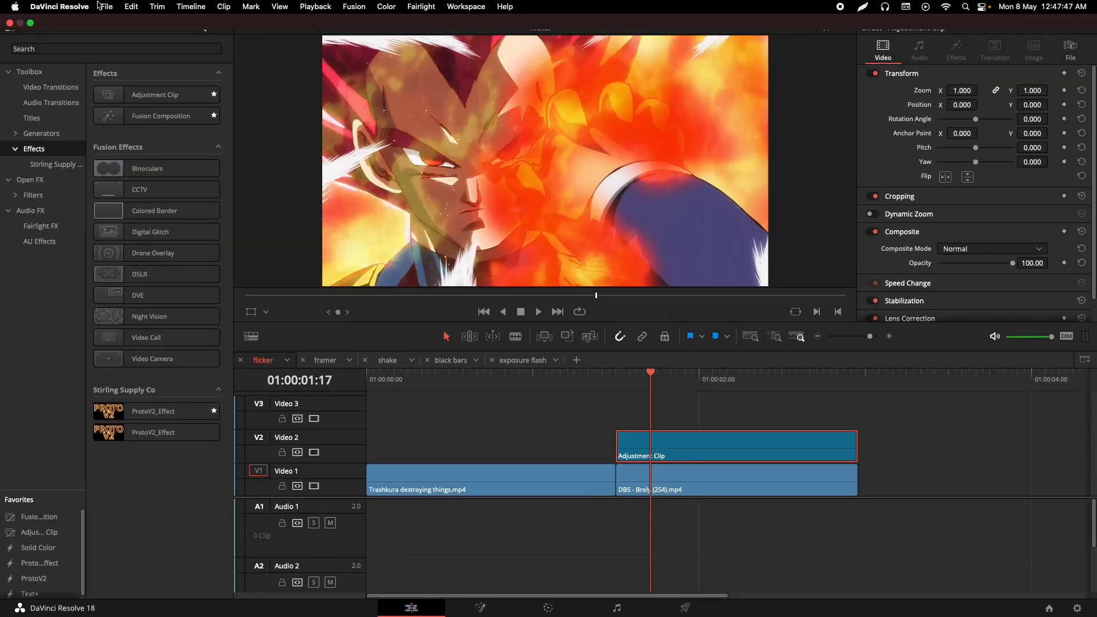
pyautogui.click(59, 6)
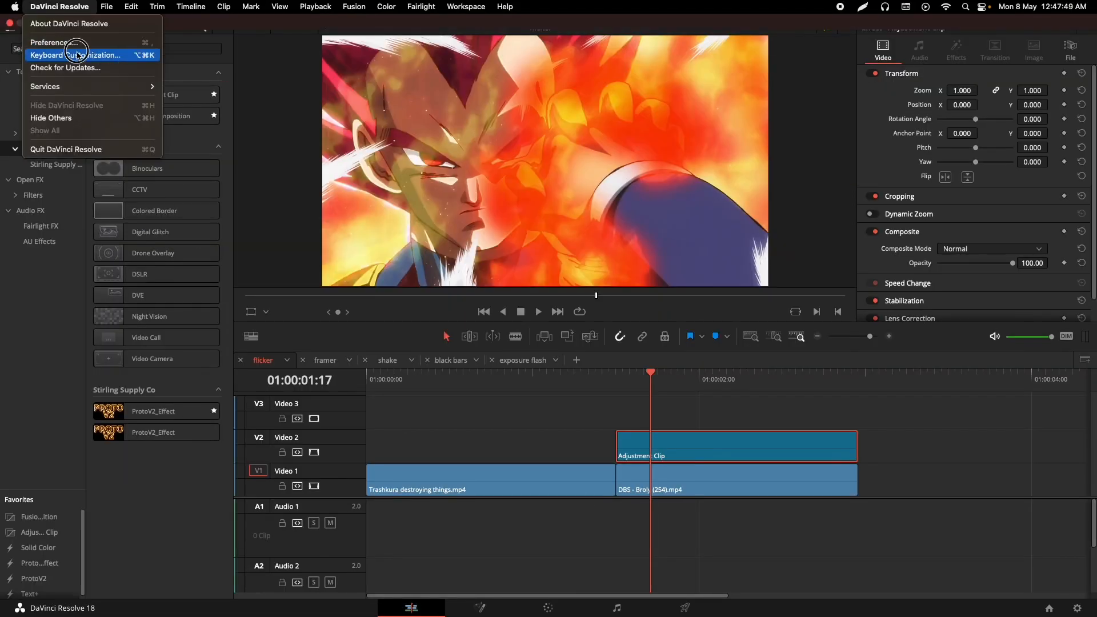
pyautogui.click(100, 56)
pyautogui.click(796, 257)
pyautogui.write('open in fusion')
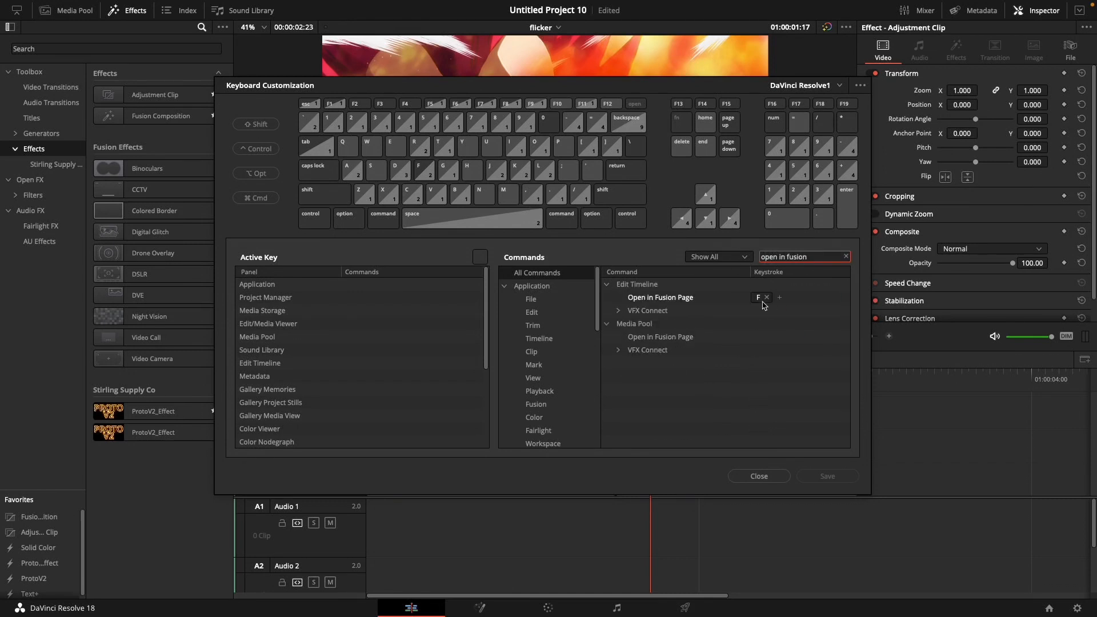
pyautogui.click(759, 301)
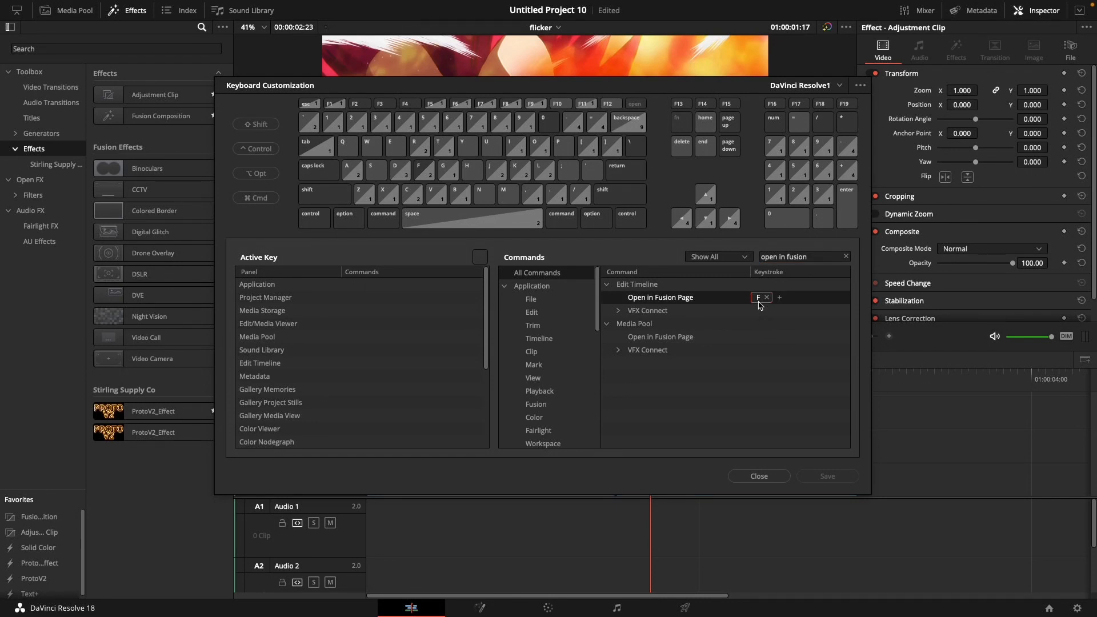
pyautogui.click(766, 298)
pyautogui.press('f')
pyautogui.click(823, 479)
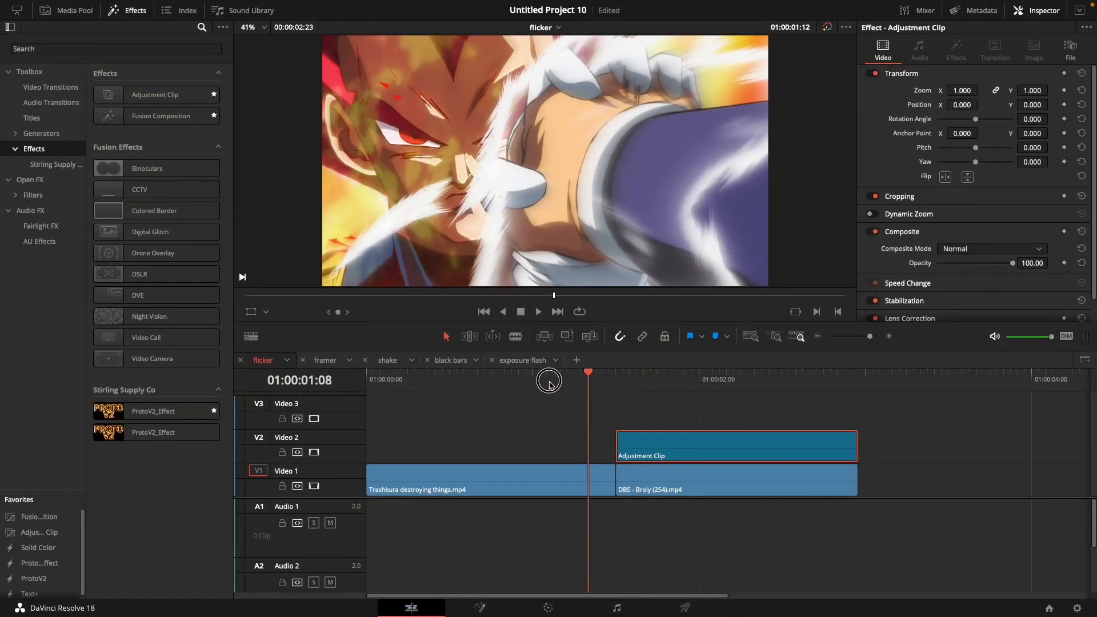
# Open the adjustment clip in Fusion with a single viewer and add a Flicker Addition node after MediaIn1.
pyautogui.click(656, 381)
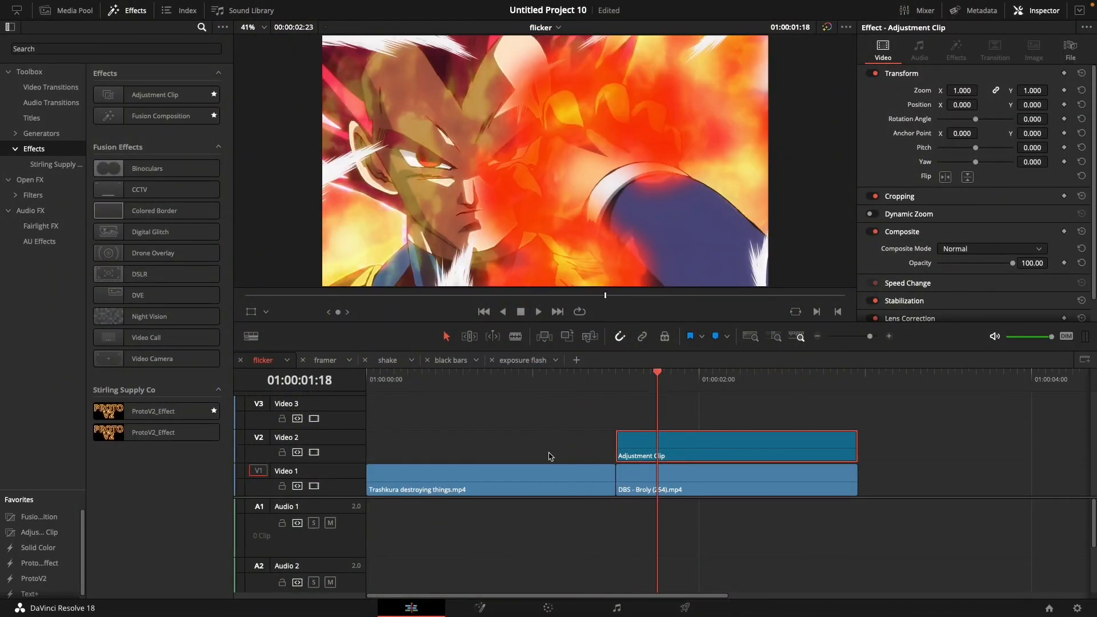
pyautogui.press('f')
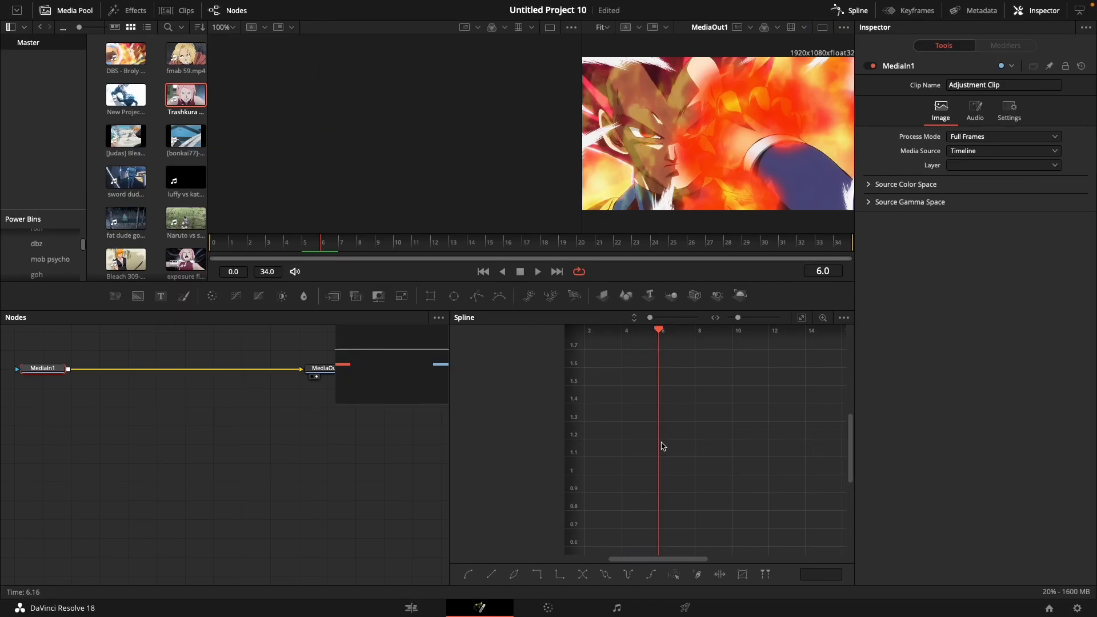
pyautogui.click(823, 28)
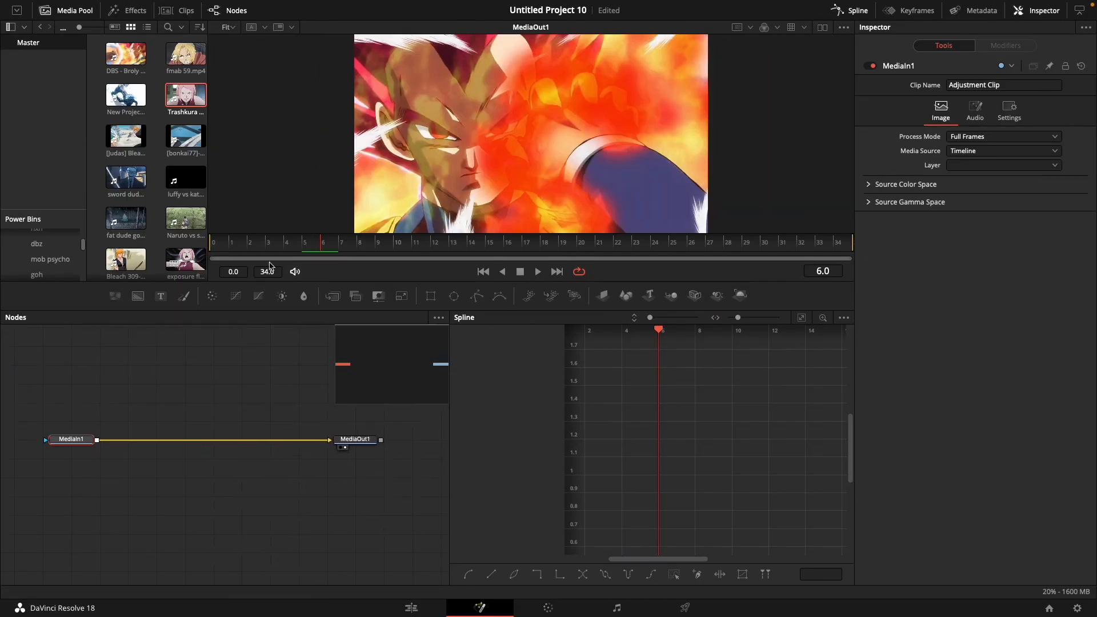
pyautogui.hotkey('shift', 'space')
pyautogui.write('flick')
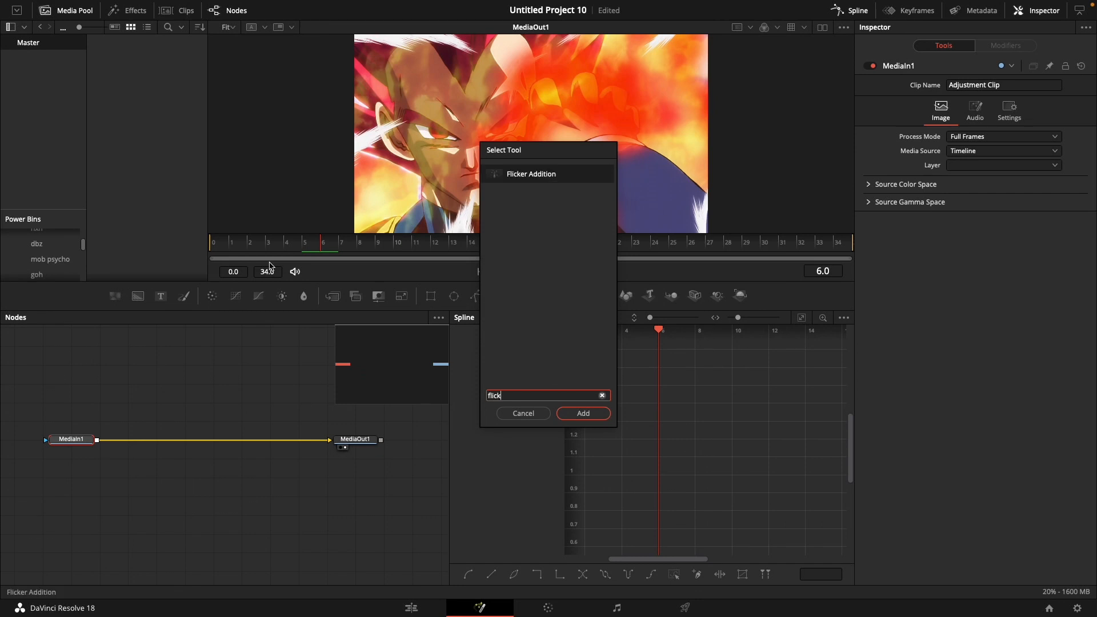
pyautogui.press('Return')
# Keyframe the Flicker Addition's Range at frame 0 and connect its Speed to the Range animation.
pyautogui.moveTo(253, 243); pyautogui.dragTo(4, 254)
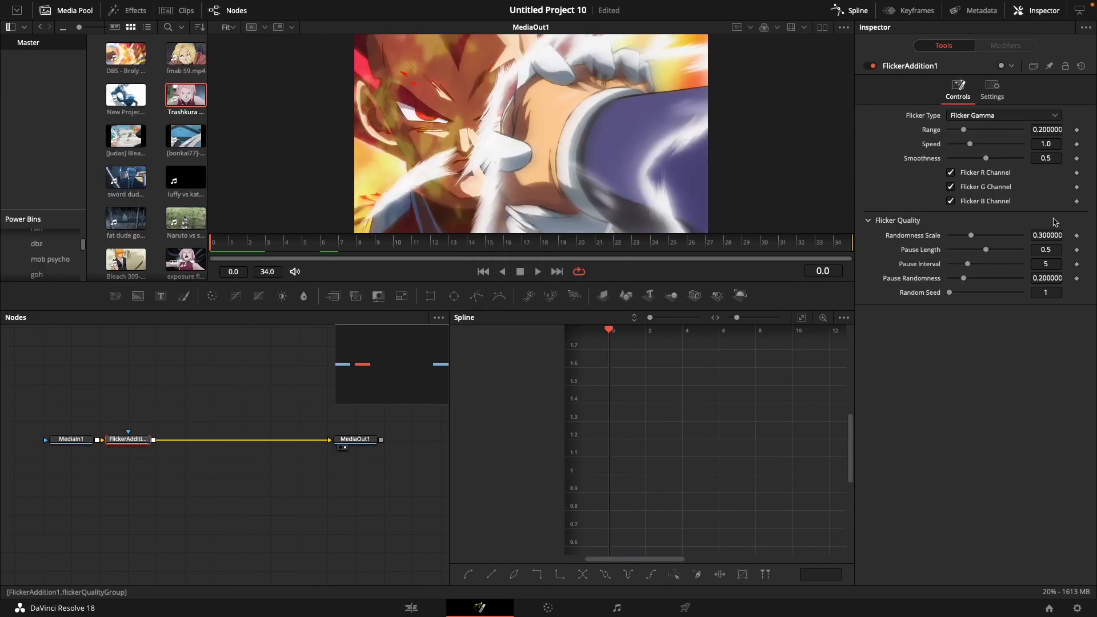
pyautogui.click(1076, 130)
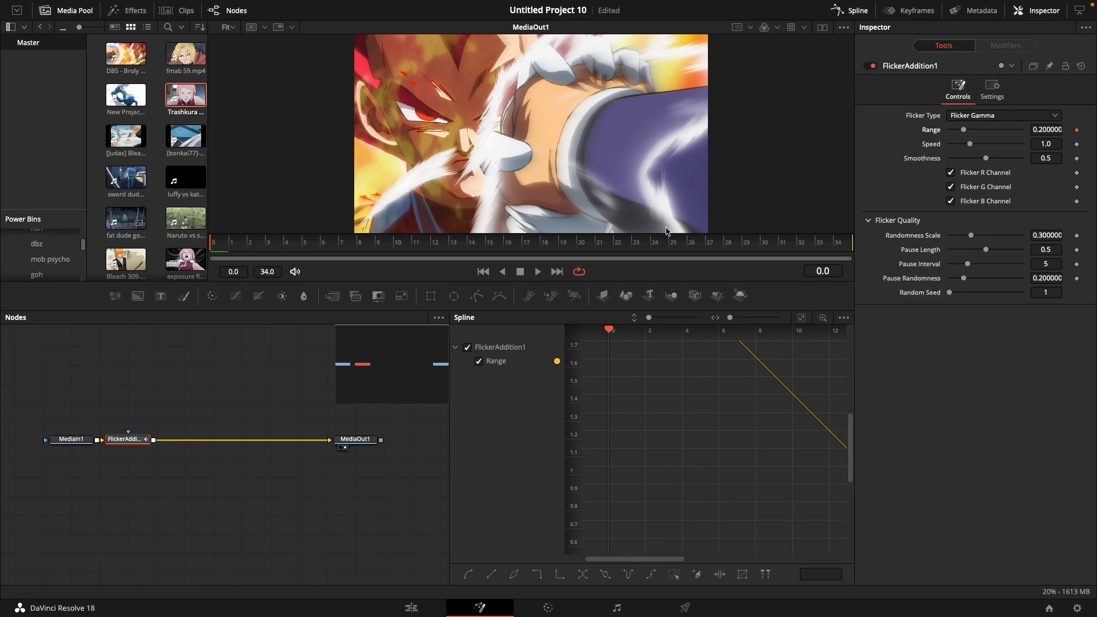
pyautogui.rightClick(1084, 148)
pyautogui.moveTo(1070, 208)
pyautogui.moveTo(1019, 207)
pyautogui.click(1070, 205)
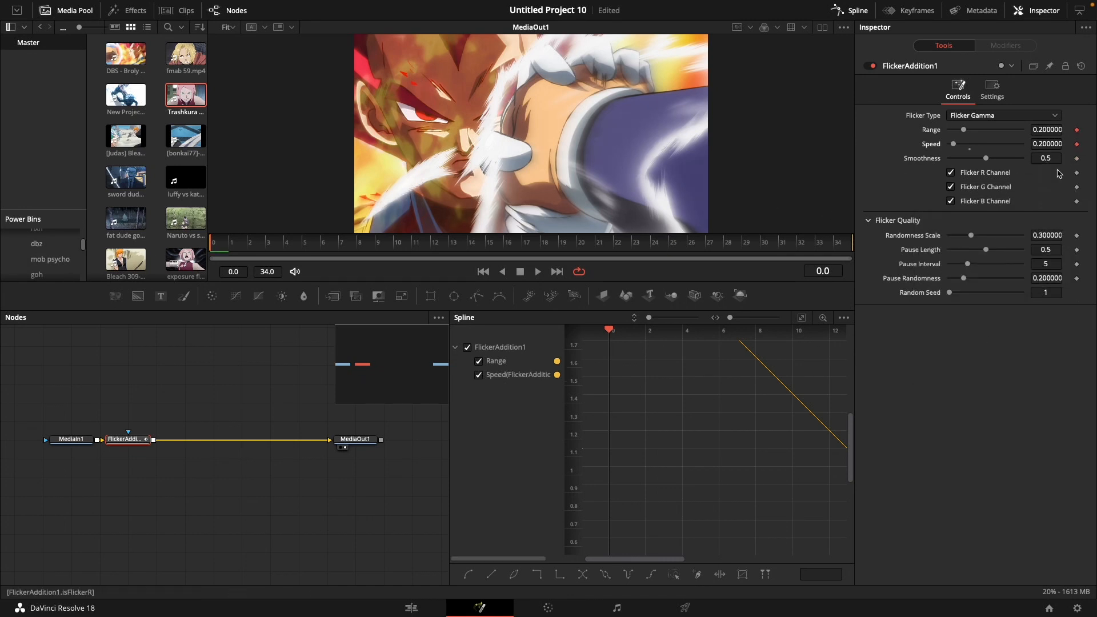
# Remove the Speed parameter's animation link and connect Speed to the Range animation again.
pyautogui.rightClick(1077, 143)
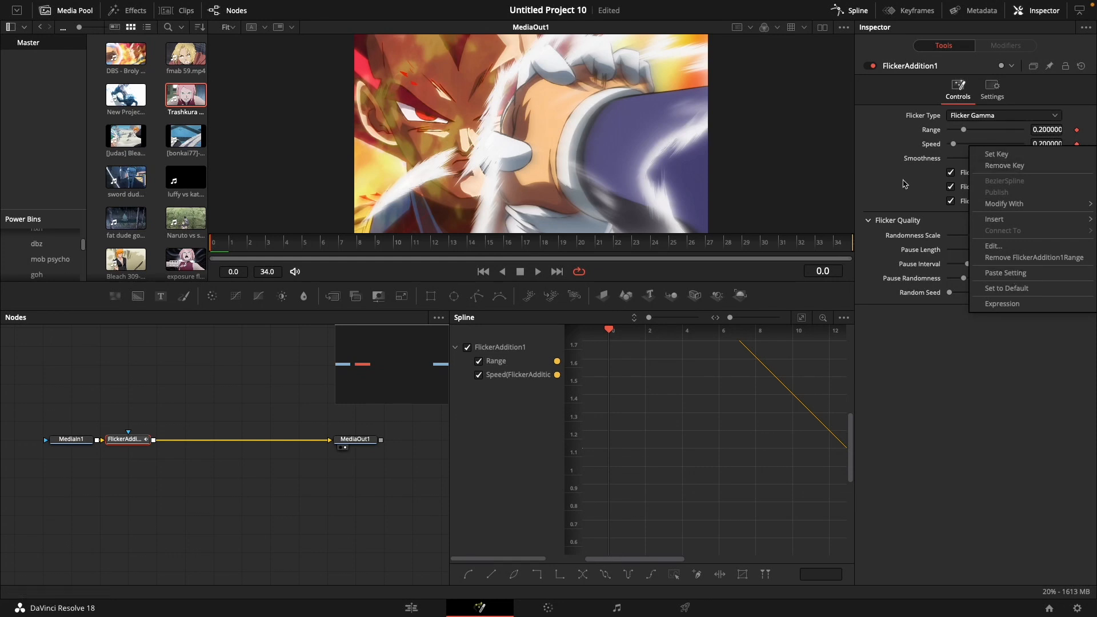
pyautogui.click(1041, 166)
pyautogui.rightClick(1077, 144)
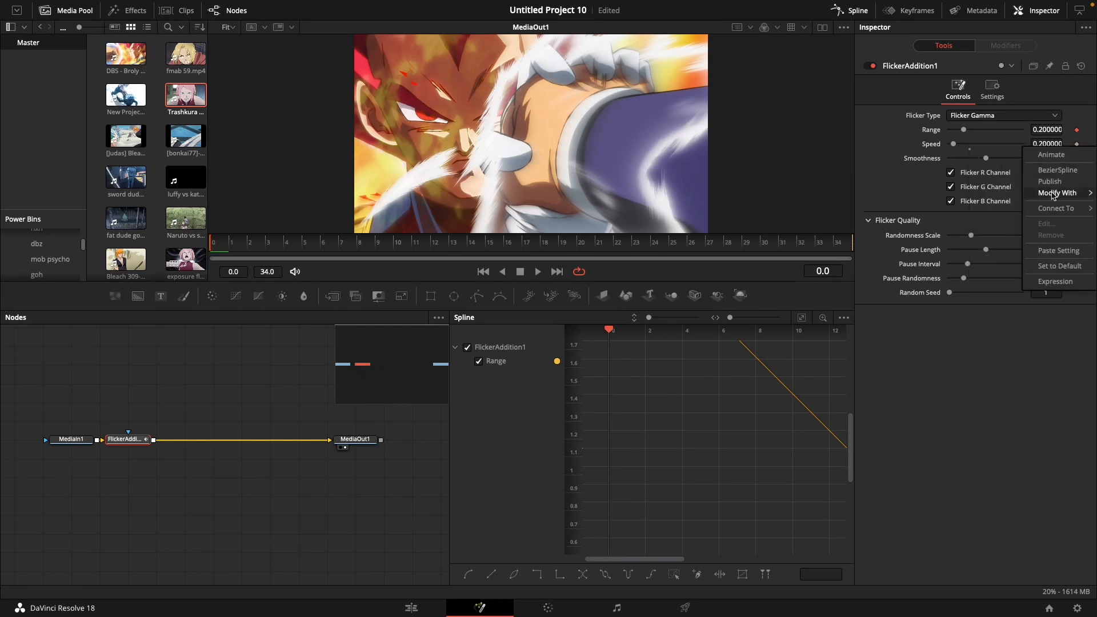
pyautogui.moveTo(1069, 208)
pyautogui.moveTo(1011, 212)
pyautogui.click(1061, 209)
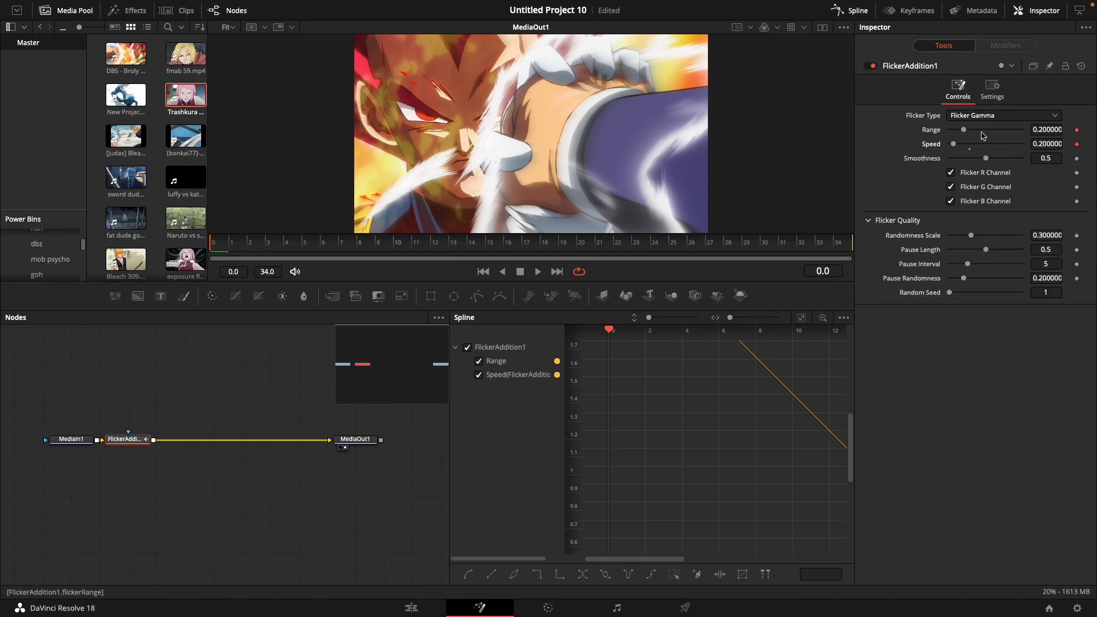
# Keyframe the Range at 1.0 on frame 0 and at 0.0 on frame 34.
pyautogui.moveTo(964, 133); pyautogui.dragTo(1083, 139)
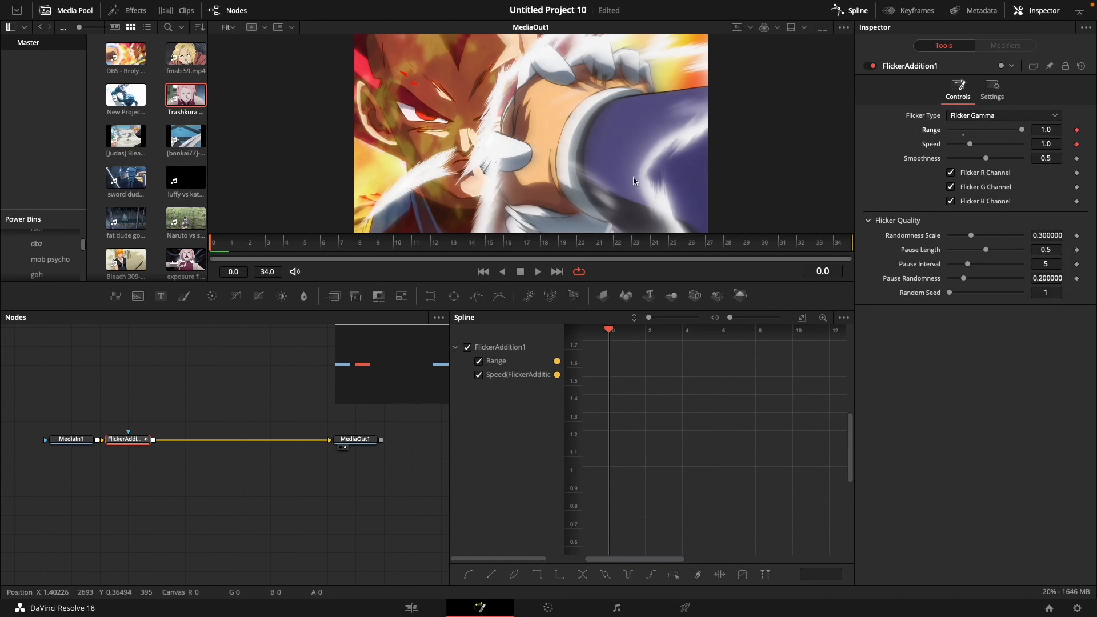
pyautogui.moveTo(222, 244); pyautogui.dragTo(1032, 233)
pyautogui.moveTo(1022, 132); pyautogui.dragTo(922, 134)
# Fit the Range curve in the spline editor and flatten the handles of all its keyframes.
pyautogui.click(801, 317)
pyautogui.press('super+a')
pyautogui.press('f')
# Try reshaping the Range curve into a steep early drop with a long tail, and reset it to a smooth curve.
pyautogui.moveTo(662, 361); pyautogui.dragTo(688, 359)
pyautogui.moveTo(737, 539); pyautogui.dragTo(592, 539)
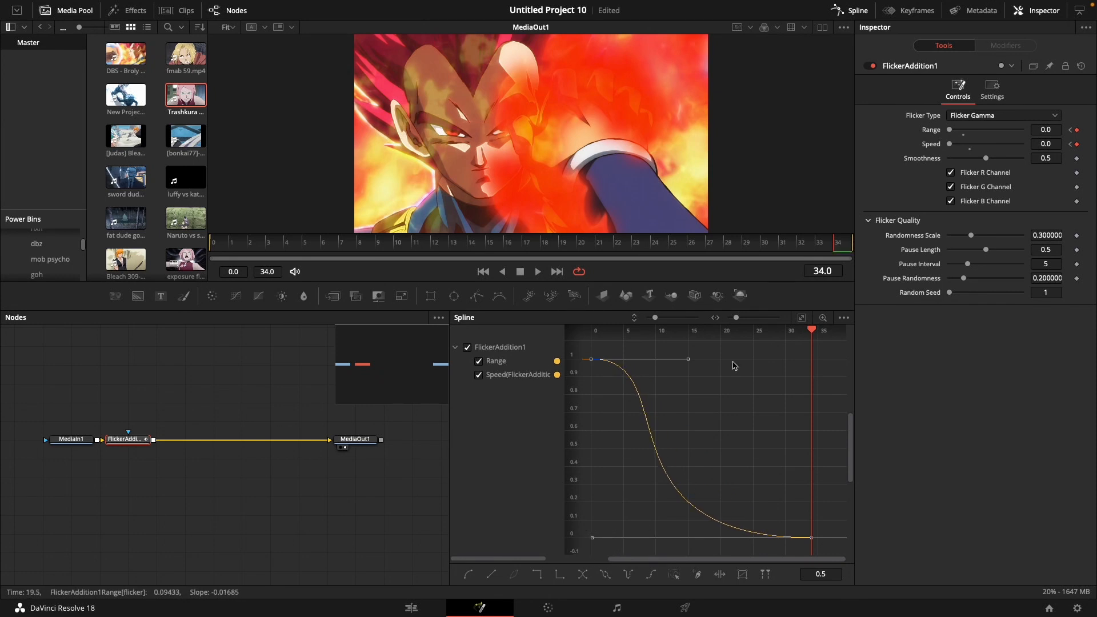
pyautogui.click(856, 16)
pyautogui.click(854, 11)
pyautogui.press('s')
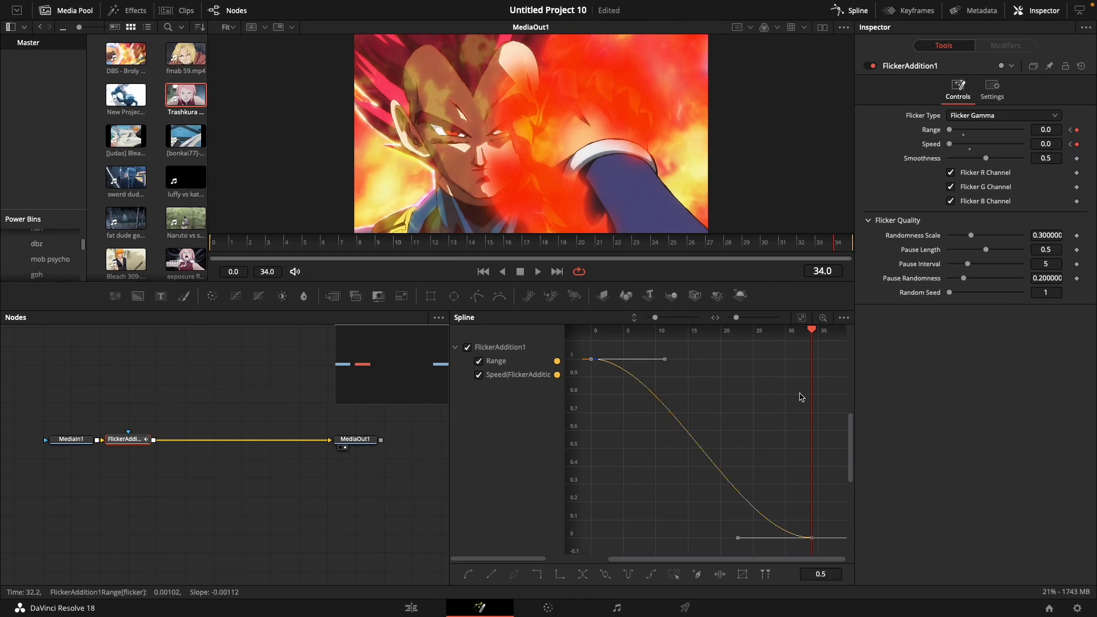
# Make the Range curve linear, play the flicker, and scrub through to the last frames before returning to frame 0.
pyautogui.click(483, 578)
pyautogui.press('space')
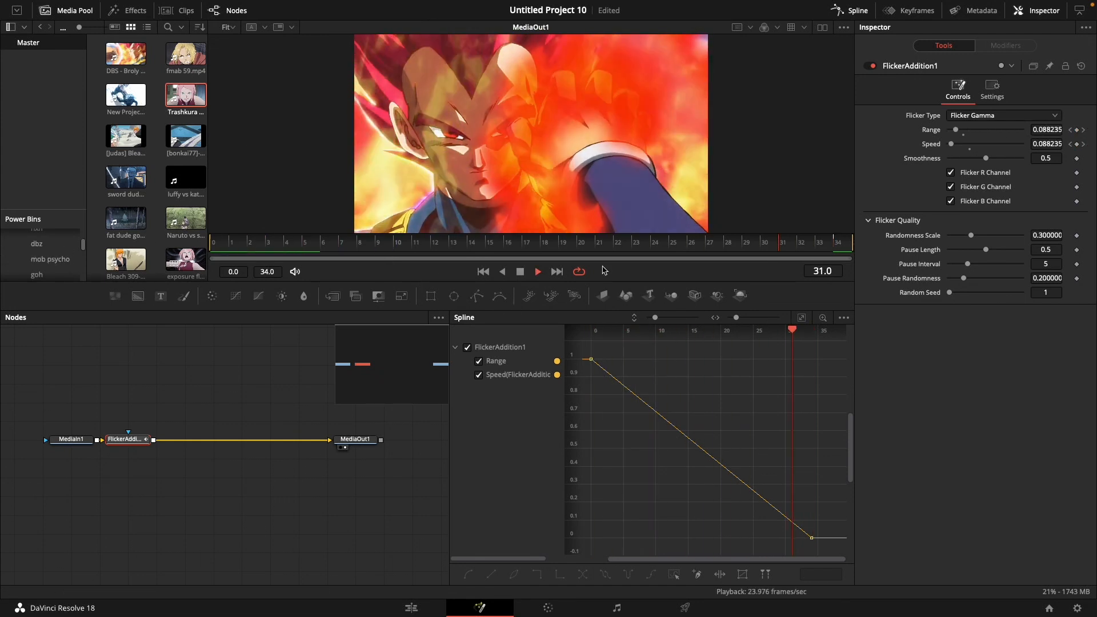
pyautogui.press('space')
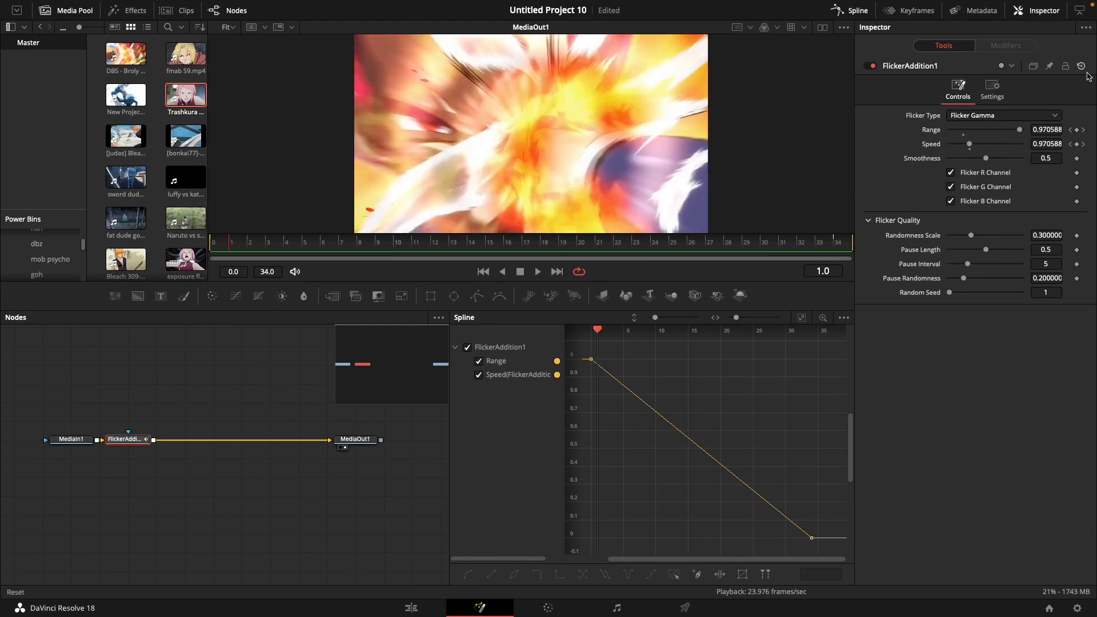
pyautogui.click(786, 242)
pyautogui.moveTo(786, 242); pyautogui.dragTo(838, 240)
pyautogui.click(799, 322)
pyautogui.press('Home')
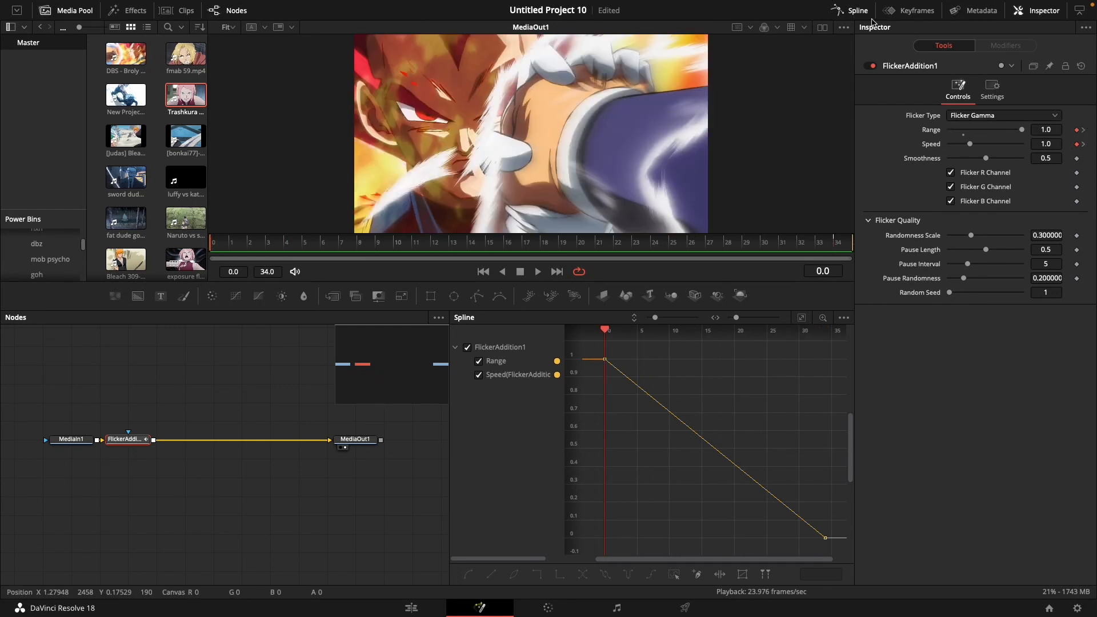
# Select all keyframes of the Range curve in the spline editor and smooth them.
pyautogui.click(853, 14)
pyautogui.click(853, 14)
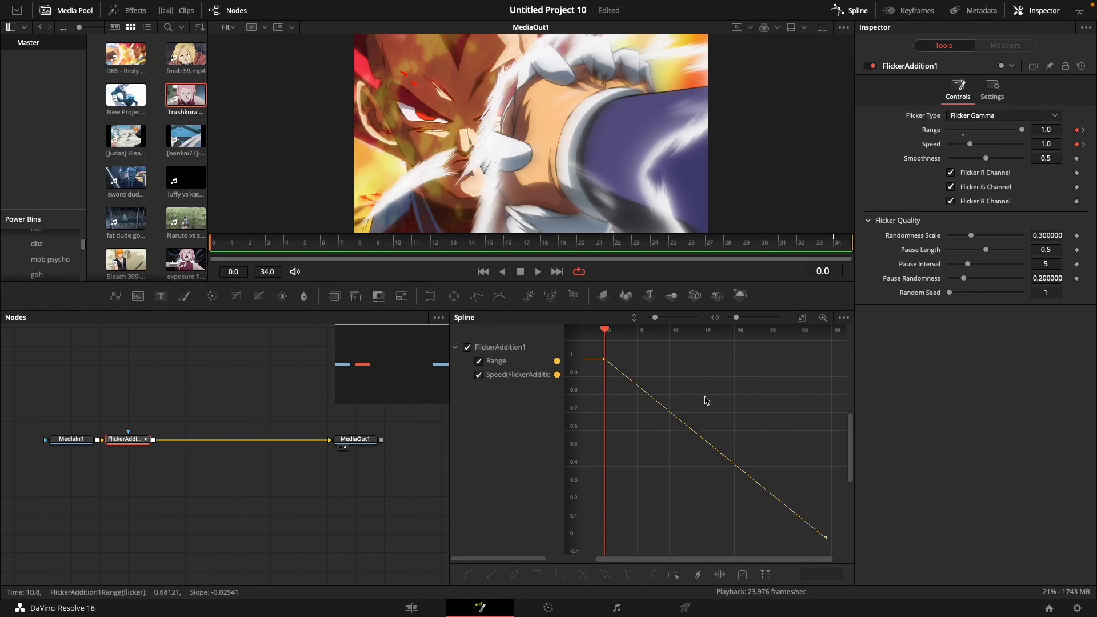
pyautogui.moveTo(591, 346); pyautogui.dragTo(842, 557)
pyautogui.press('super+a')
pyautogui.click(707, 390)
pyautogui.moveTo(591, 345)
pyautogui.mouseDown()
pyautogui.moveTo(881, 522)
pyautogui.moveTo(877, 557)
pyautogui.mouseUp()
pyautogui.hotkey('shift', 's')
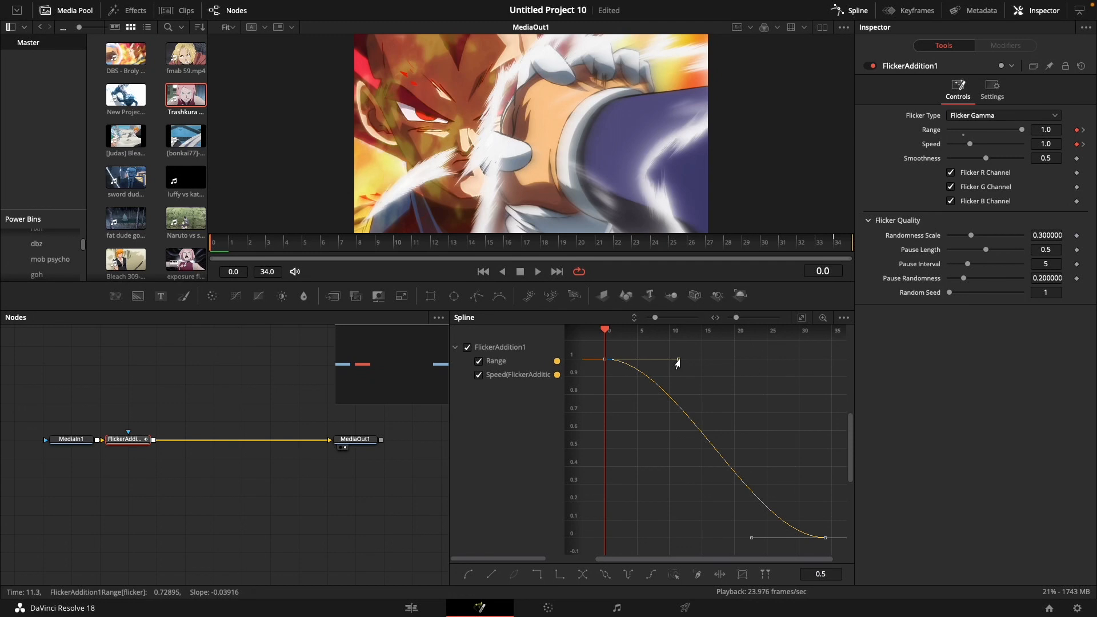
# Shorten the first keyframe's handle to about frame 5, extend the last keyframe's handle back to about frame 0, and preview.
pyautogui.moveTo(676, 361); pyautogui.dragTo(637, 360)
pyautogui.moveTo(732, 540); pyautogui.dragTo(603, 540)
pyautogui.press('space')
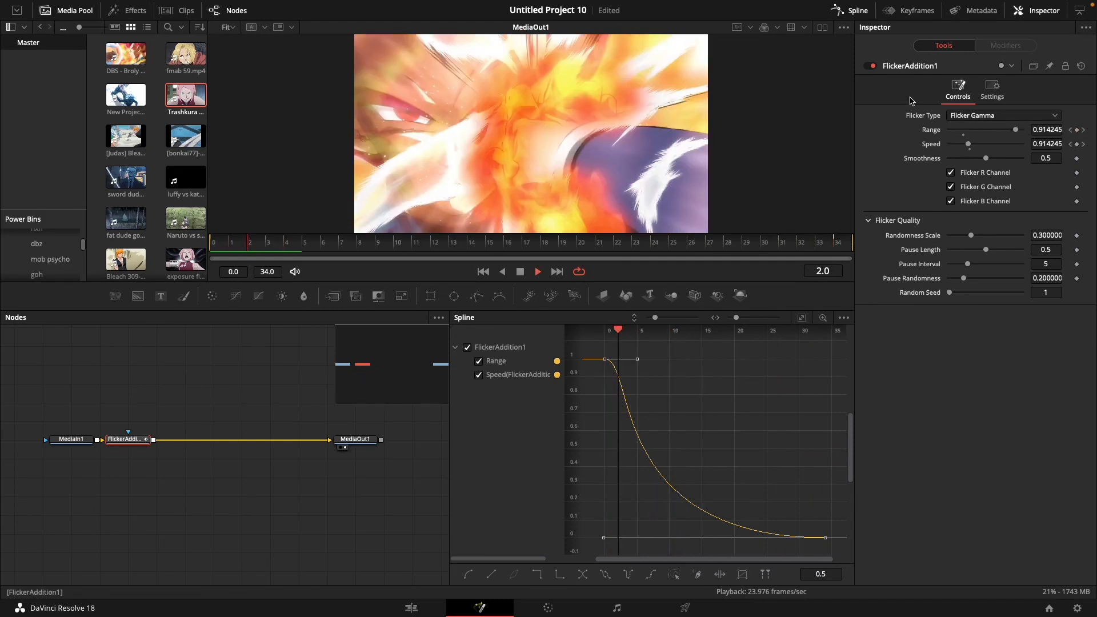
pyautogui.press('space')
# Compare the playback with the Flicker Addition node disabled and enabled.
pyautogui.click(870, 69)
pyautogui.press('space')
pyautogui.press('space')
pyautogui.click(871, 67)
pyautogui.press('space')
pyautogui.click(255, 242)
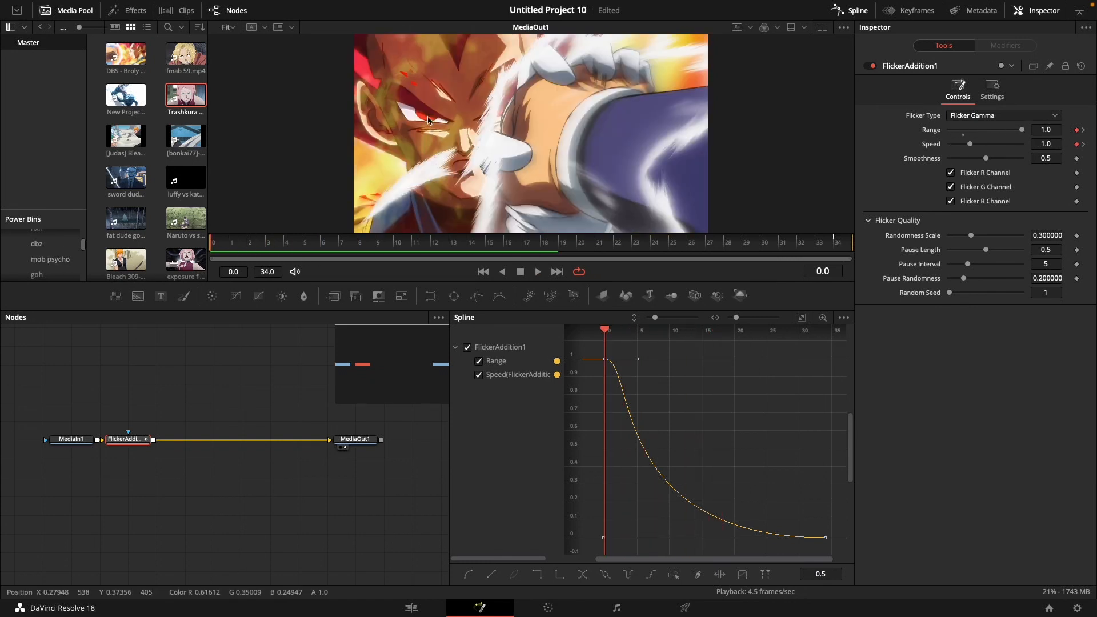
# Set the Flicker Type to Flicker Gain and play the composition from the start.
pyautogui.click(968, 118)
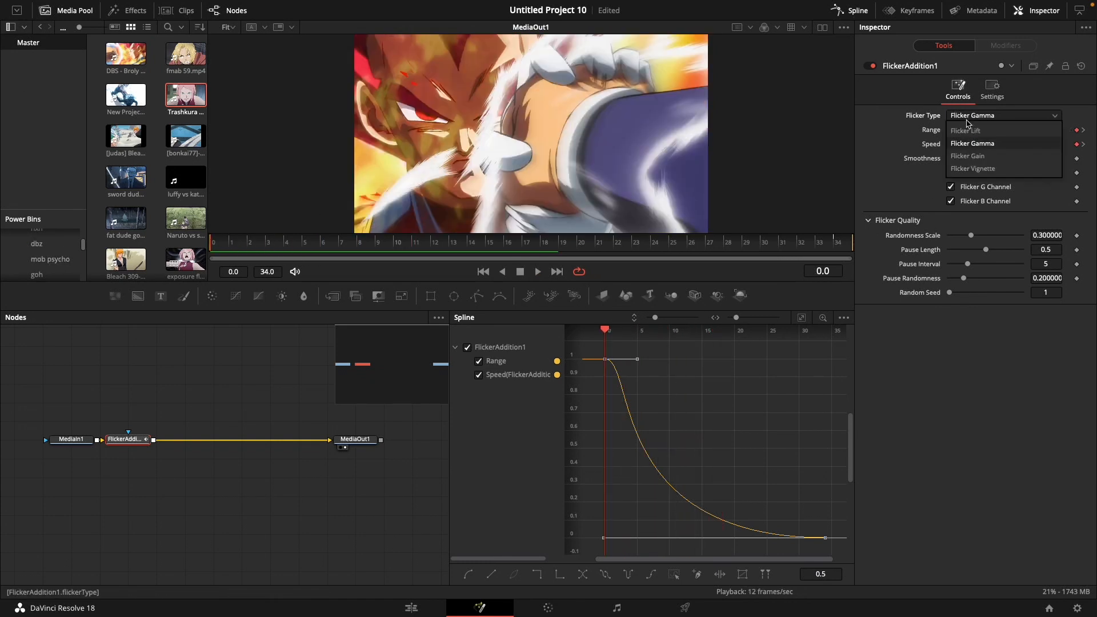
pyautogui.click(964, 156)
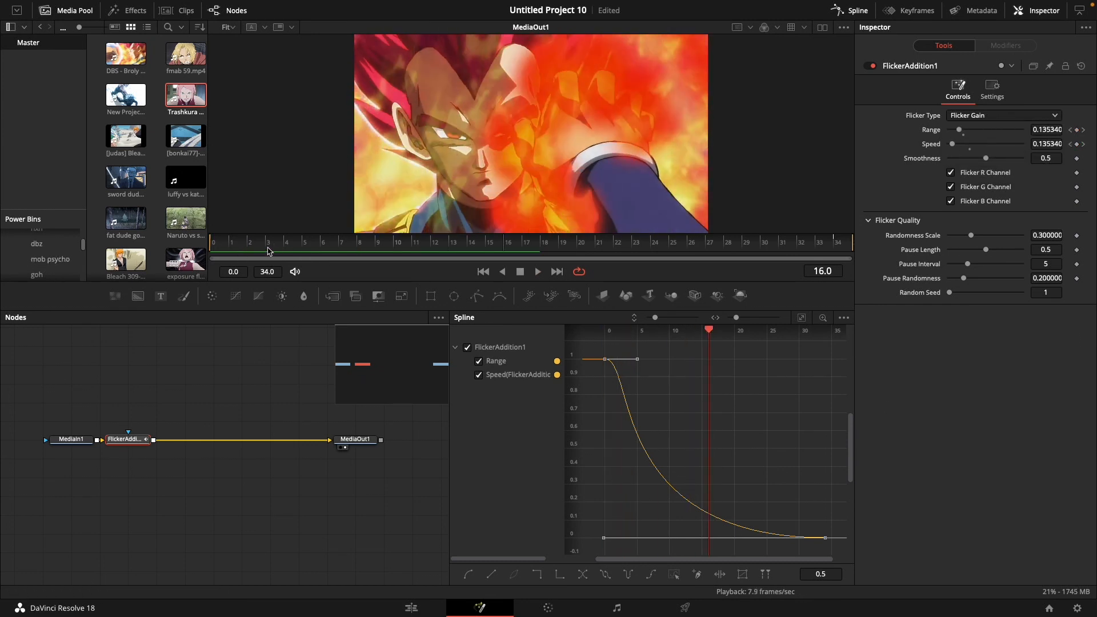
pyautogui.moveTo(268, 248); pyautogui.dragTo(41, 254)
pyautogui.press('space')
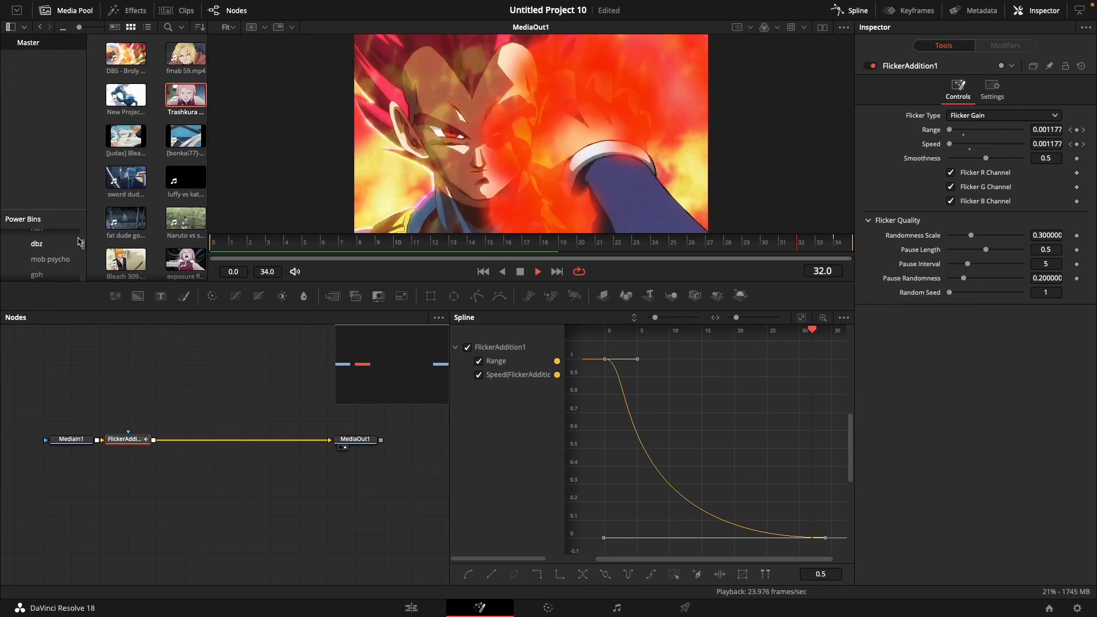
pyautogui.press('space')
# Try pulling the first Range keyframe's handle straight down for an immediate drop, and play it from the start.
pyautogui.click(638, 361)
pyautogui.press('super+a')
pyautogui.moveTo(637, 360); pyautogui.dragTo(593, 478)
pyautogui.moveTo(275, 250); pyautogui.dragTo(2, 257)
pyautogui.press('space')
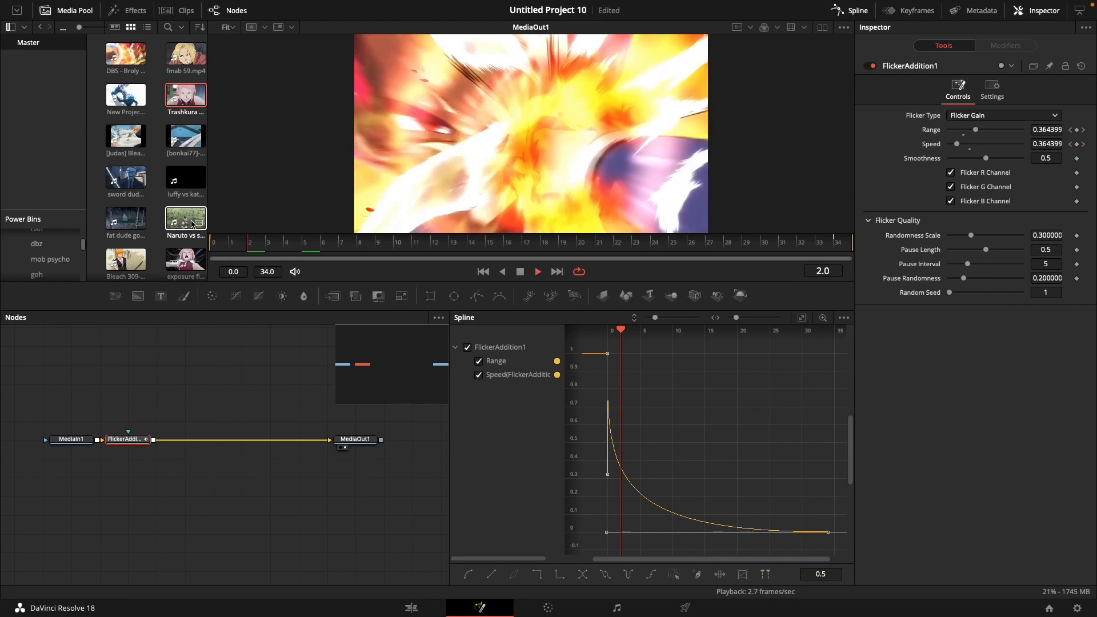
pyautogui.press('space')
# Level the first keyframe's handle at about frame 5, shorten the last keyframe's handle to about frame 5, and preview.
pyautogui.moveTo(607, 474); pyautogui.dragTo(637, 354)
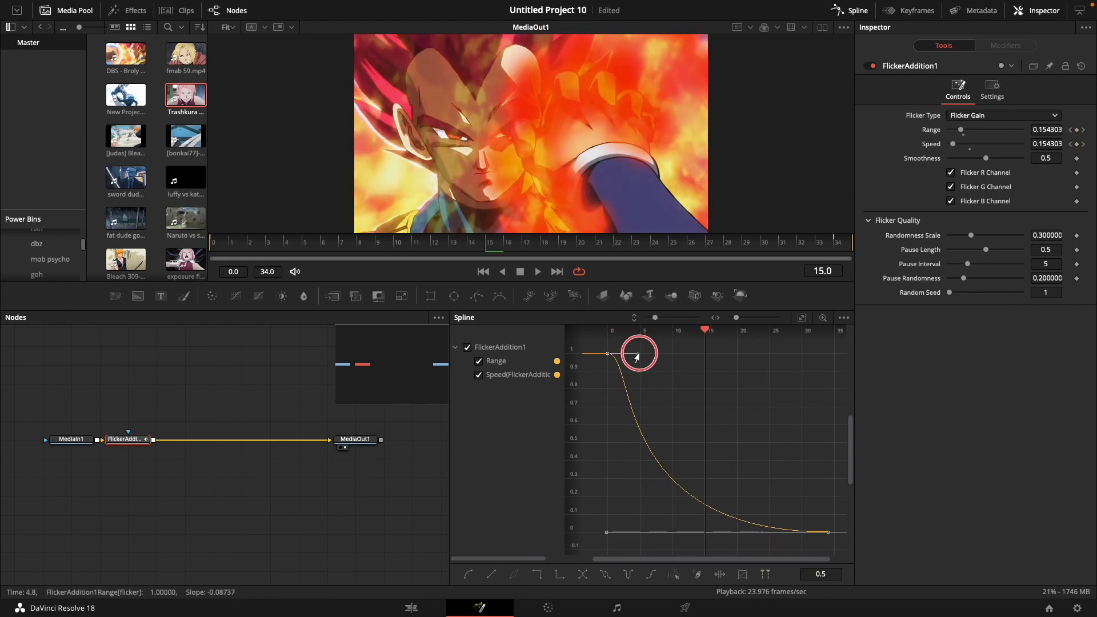
pyautogui.moveTo(607, 532); pyautogui.dragTo(640, 532)
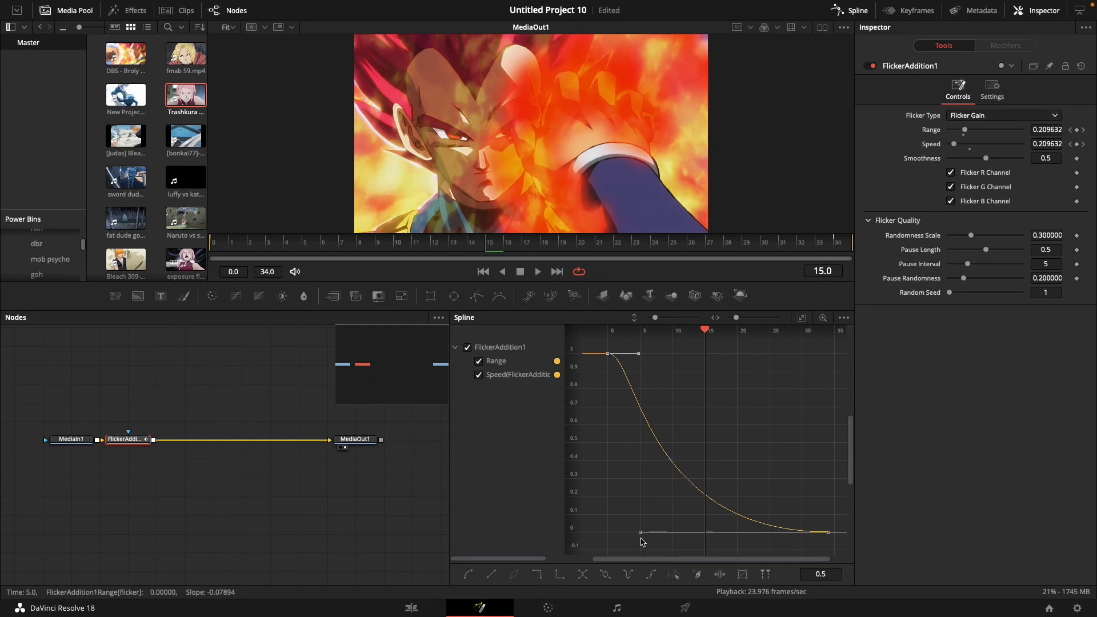
pyautogui.press('space')
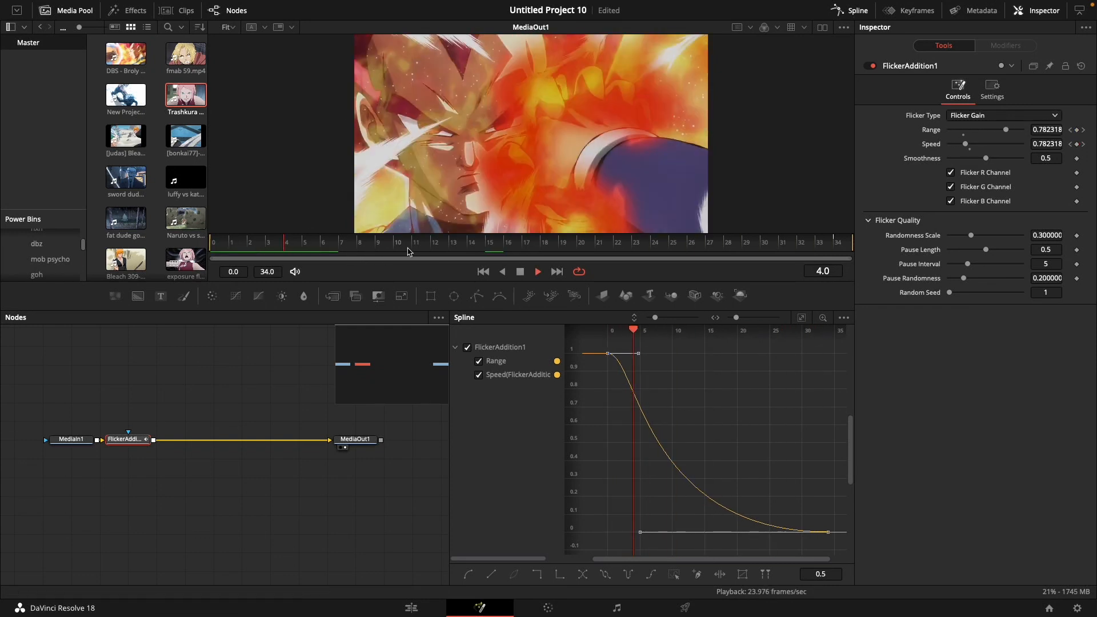
# Return to the edit timeline and play the flicker sequence from the start across both clips.
pyautogui.click(412, 606)
pyautogui.press('Home')
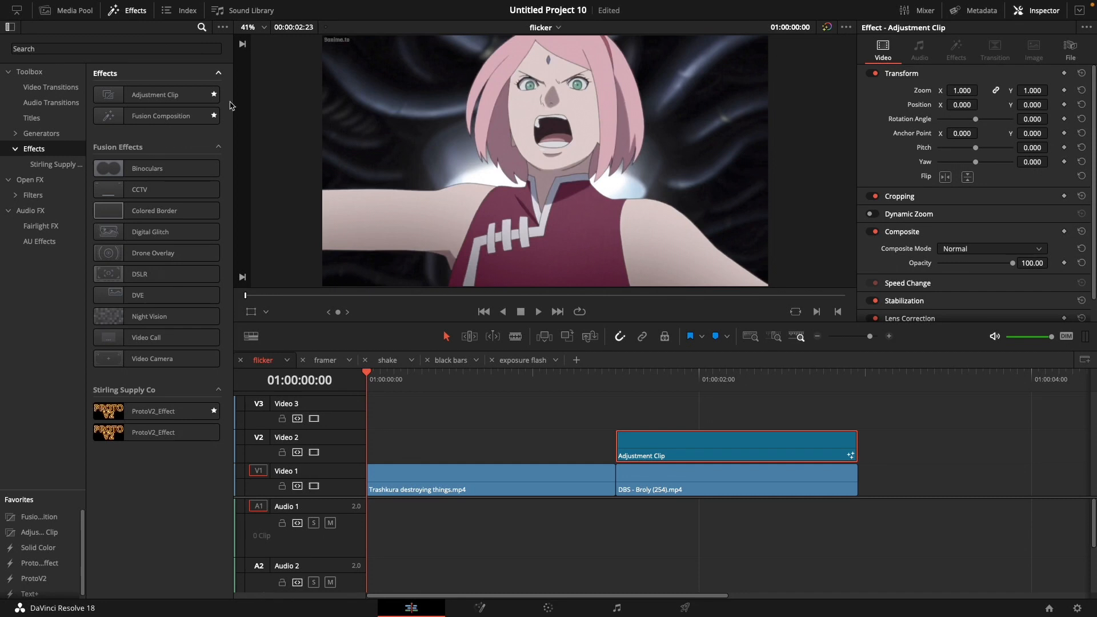
pyautogui.press('space')
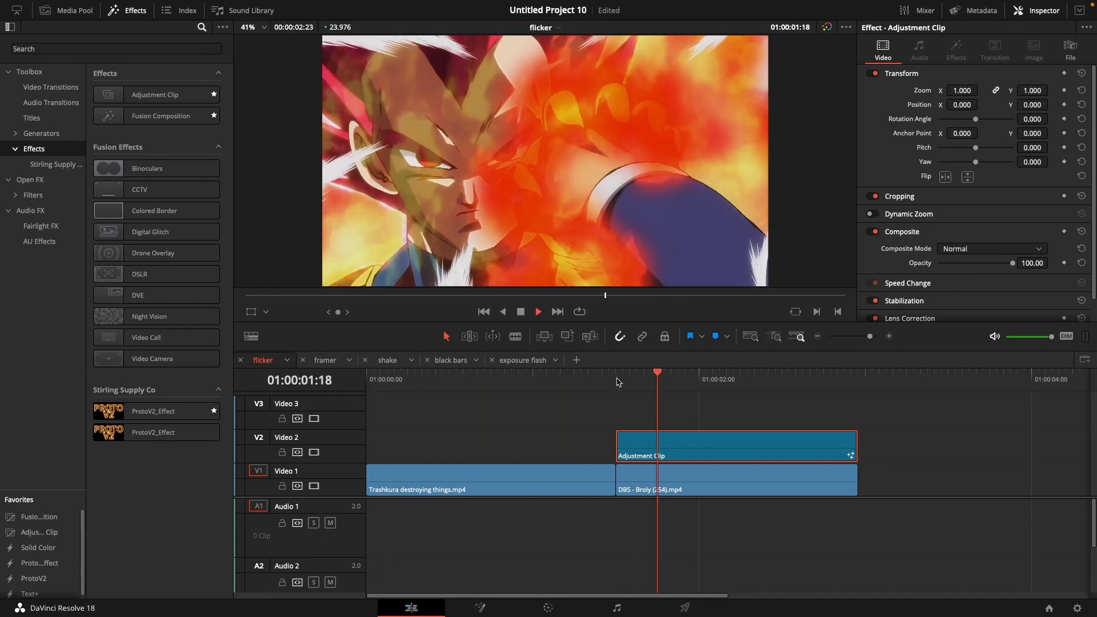
pyautogui.click(614, 377)
pyautogui.click(496, 380)
pyautogui.press('space')
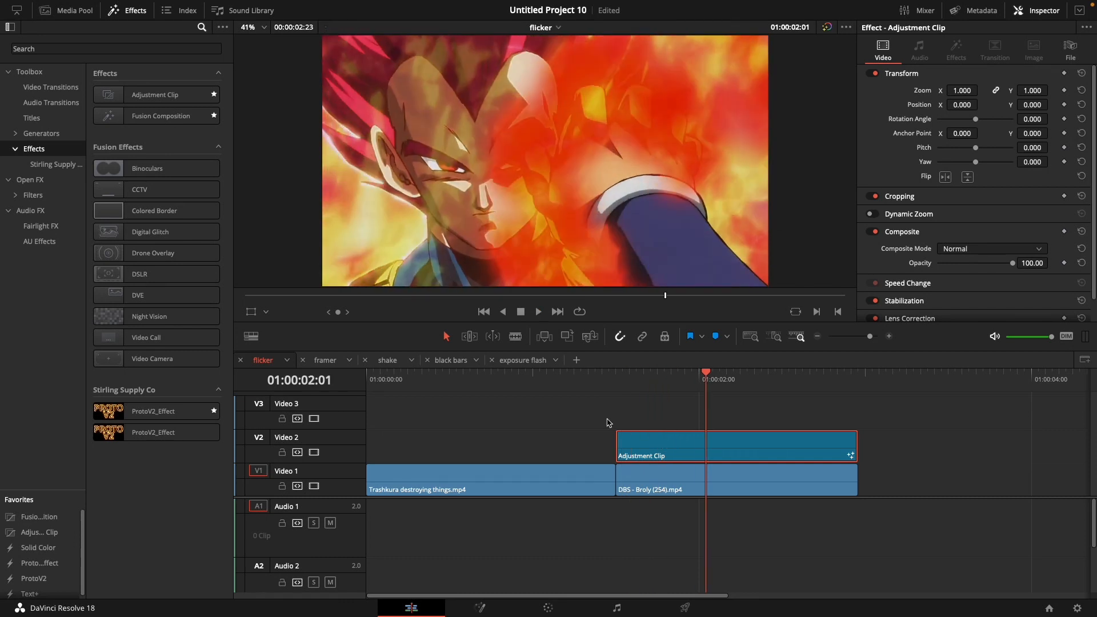
pyautogui.press('Home')
pyautogui.press('space')
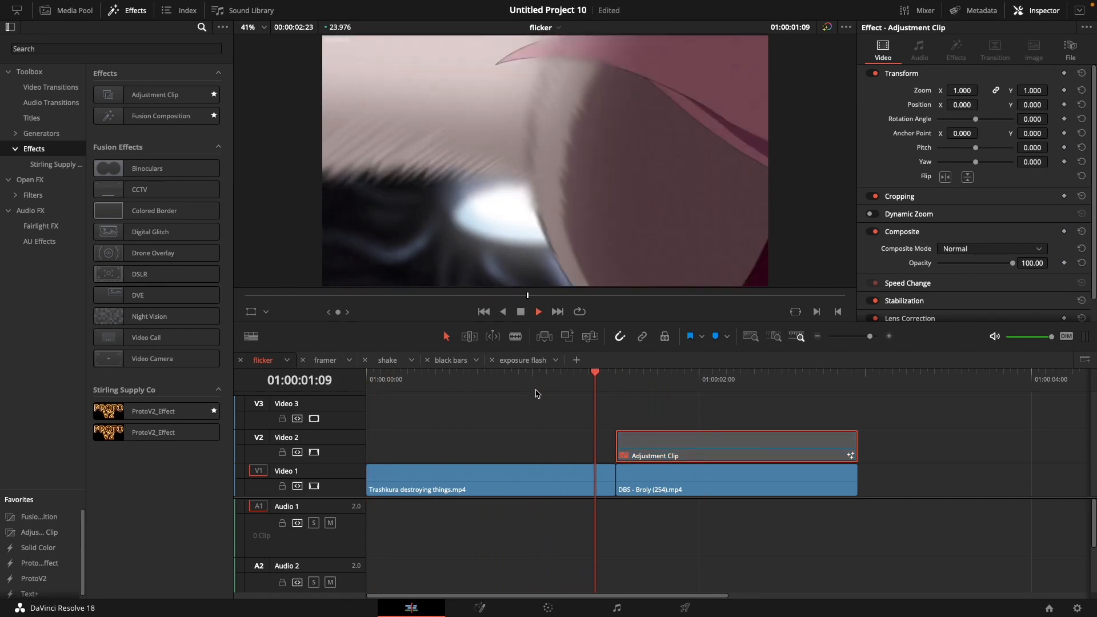
# Replay the cut from the first clip into the flickering second clip from several earlier points.
pyautogui.click(553, 379)
pyautogui.click(554, 380)
pyautogui.click(519, 381)
pyautogui.click(550, 382)
pyautogui.click(496, 381)
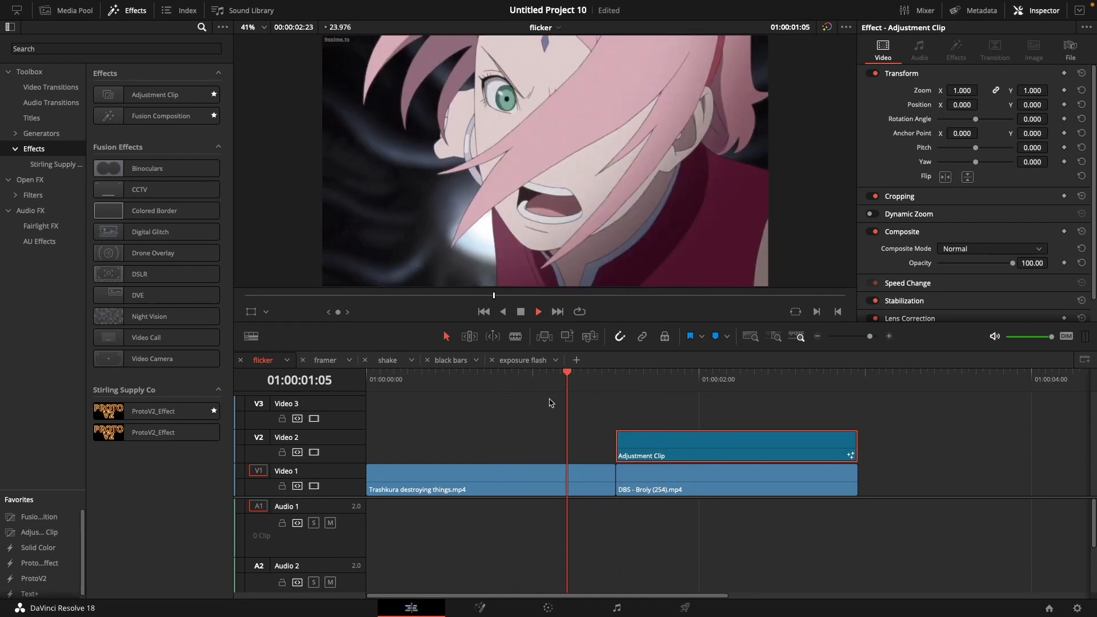
pyautogui.press('space')
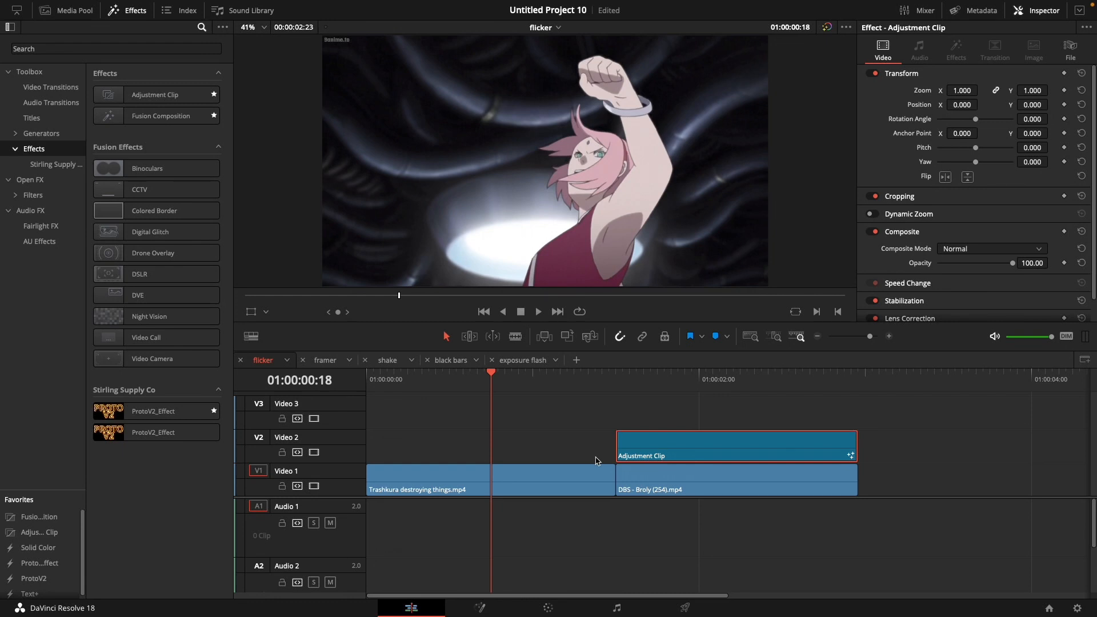
# Open the adjustment clip in Fusion, remove the Range and Speed animation, reset them to 0.2 and 1.0, and preview.
pyautogui.hotkey('shift', '5')
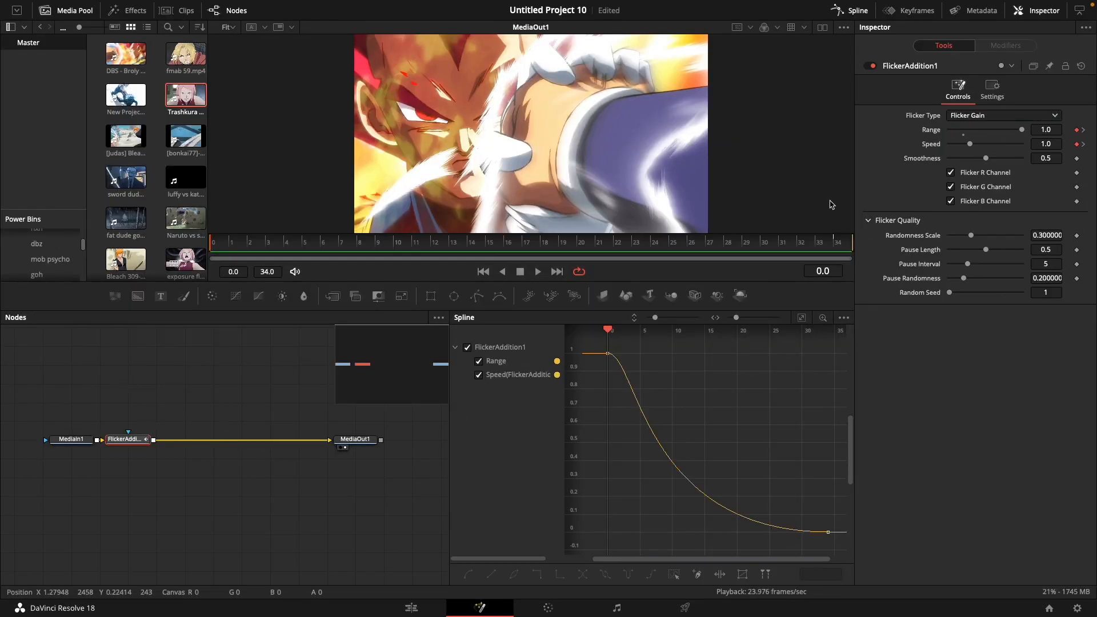
pyautogui.click(1076, 130)
pyautogui.click(1076, 144)
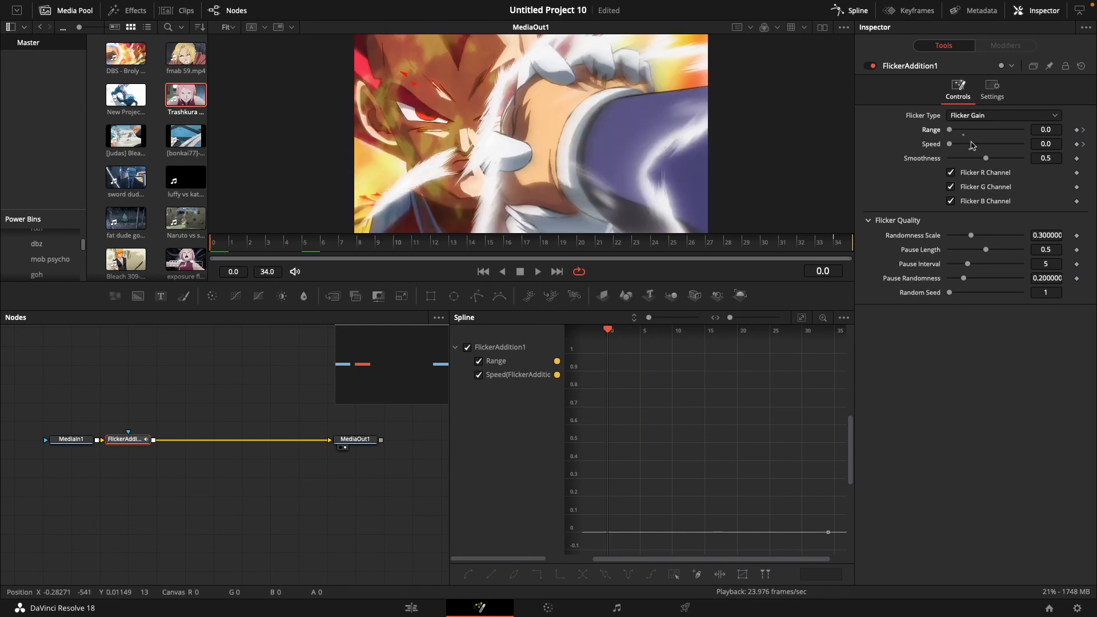
pyautogui.doubleClick(929, 130)
pyautogui.doubleClick(933, 144)
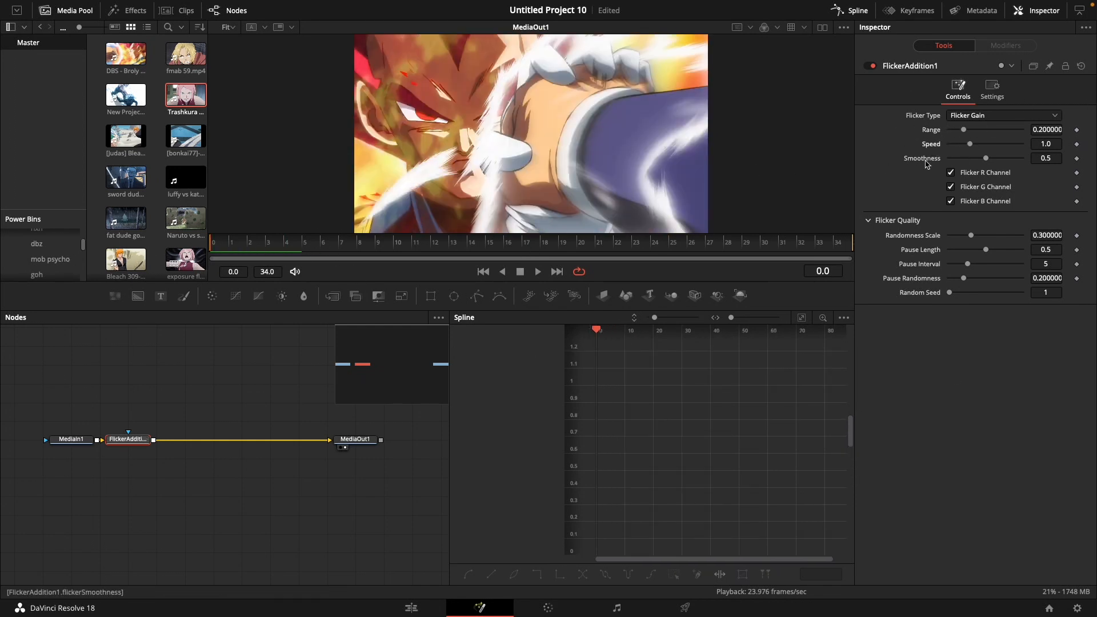
pyautogui.press('space')
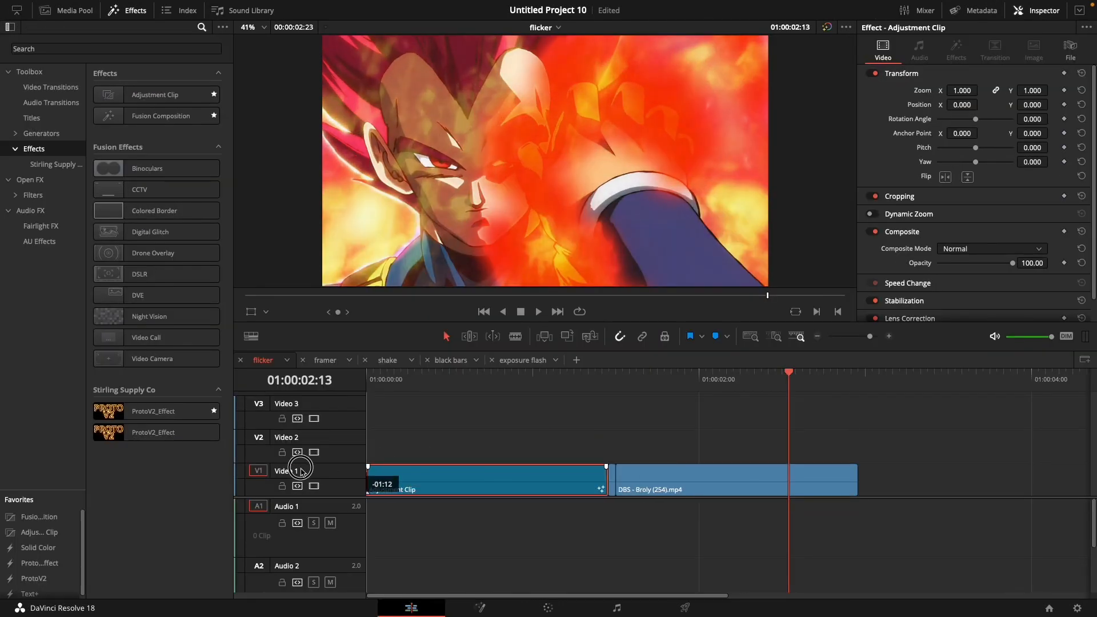
# Move the adjustment clip to the start of Video 2 and extend its end to cover both clips.
pyautogui.moveTo(301, 468); pyautogui.dragTo(302, 469)
pyautogui.press('super+z')
pyautogui.moveTo(679, 449); pyautogui.dragTo(309, 447)
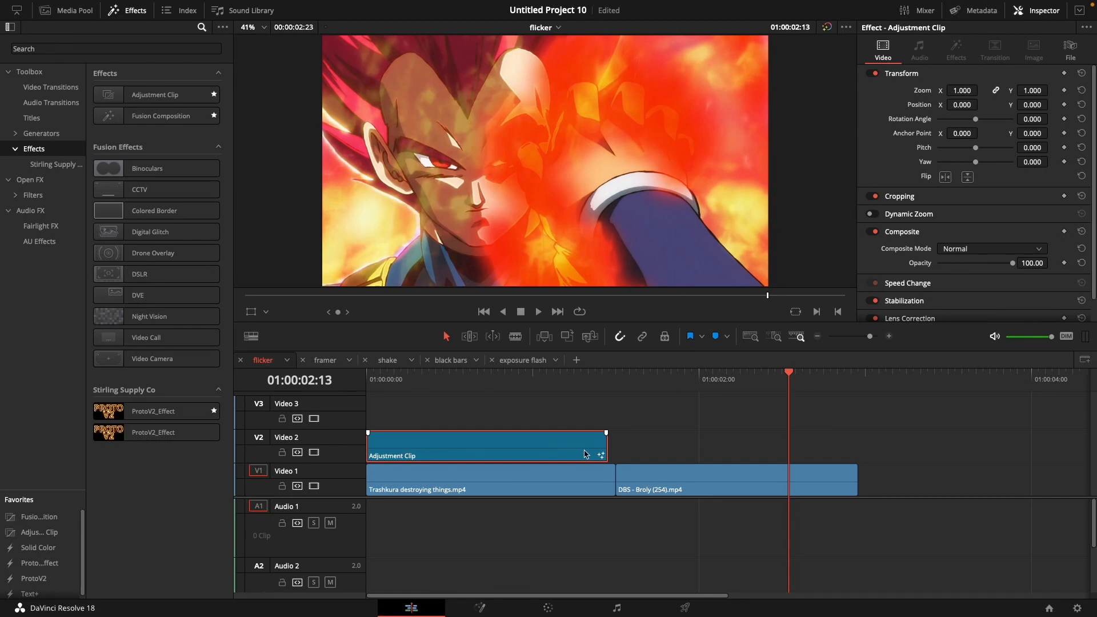
pyautogui.moveTo(606, 449); pyautogui.dragTo(855, 449)
pyautogui.moveTo(662, 449); pyautogui.dragTo(618, 442)
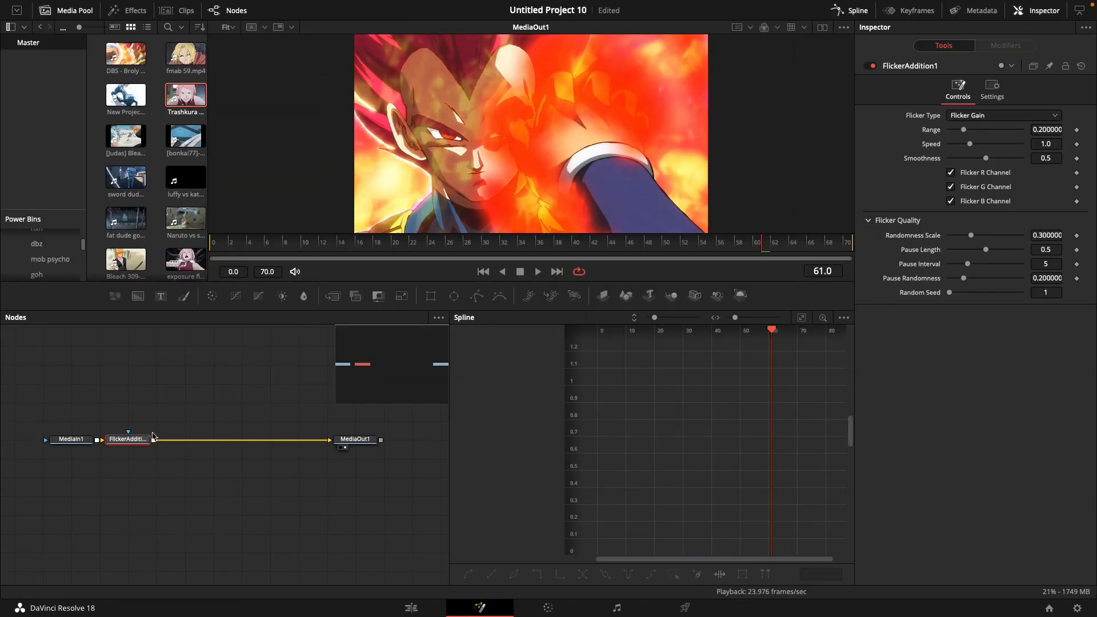
# Replace the existing flicker node in Fusion with a new Flicker Addition node after MediaIn1.
pyautogui.press('Delete')
pyautogui.click(71, 444)
pyautogui.click(71, 445)
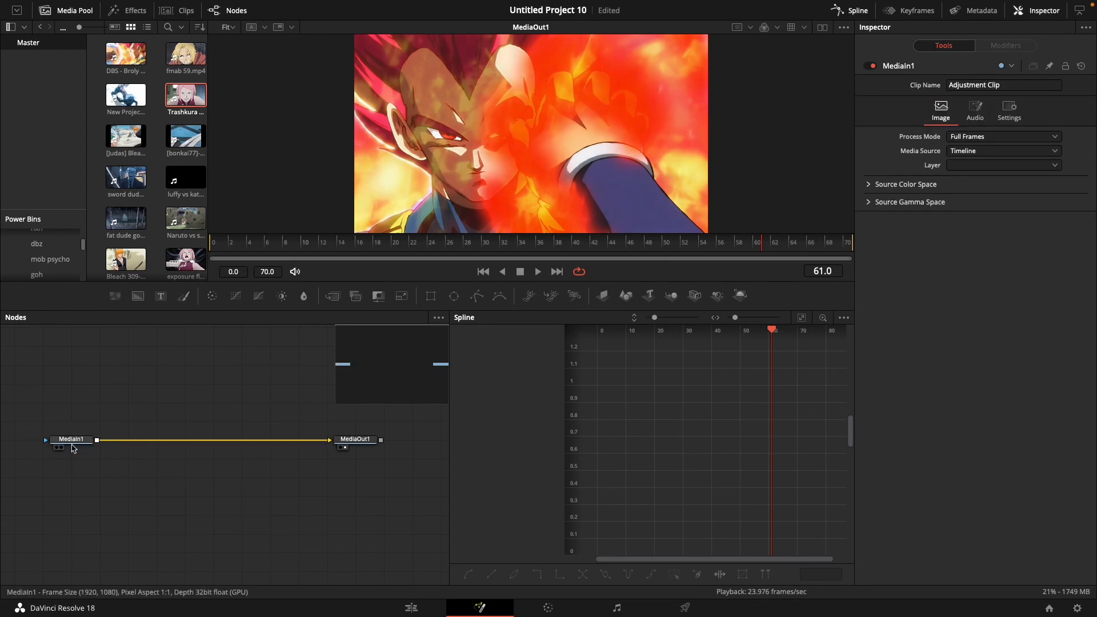
pyautogui.hotkey('shift', 'space')
pyautogui.write('flick')
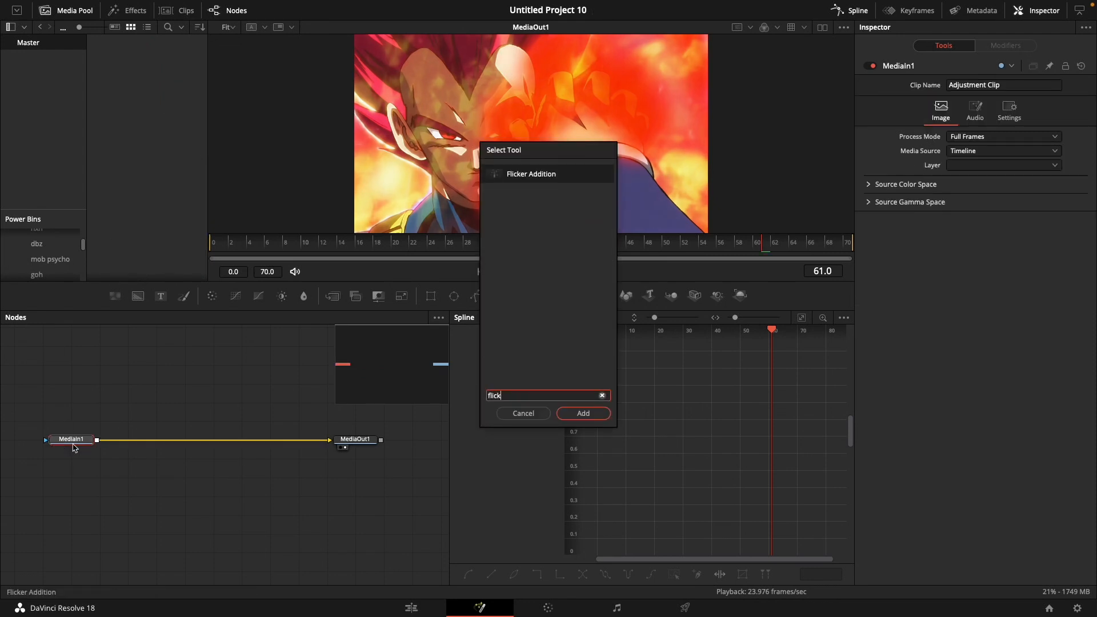
pyautogui.press('Return')
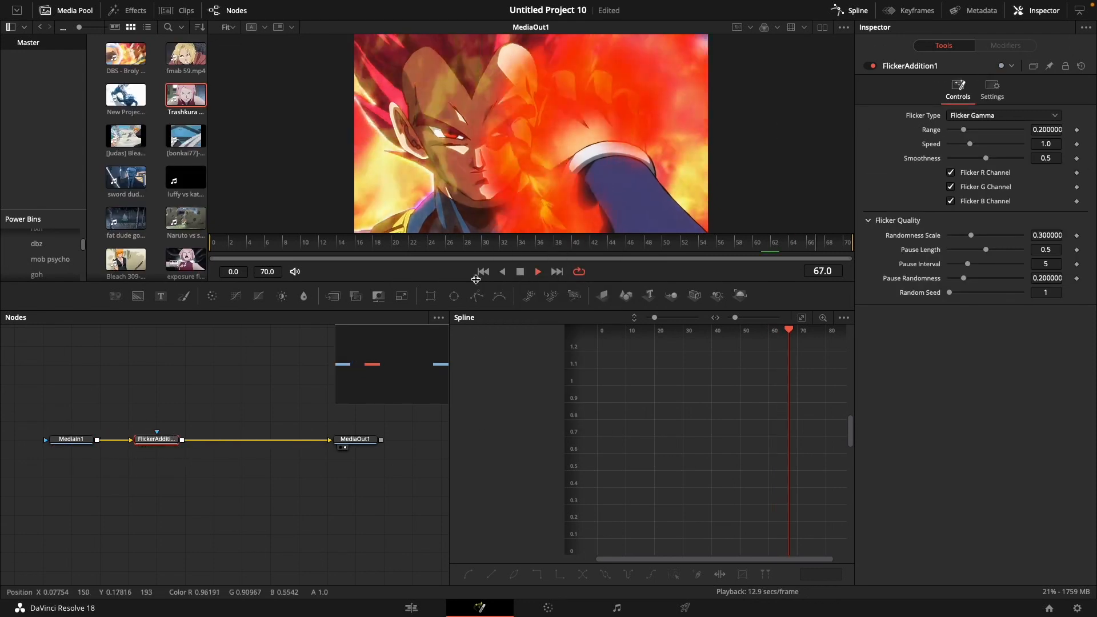
# Move the adjustment clip up to Video 3 on the edit timeline and play the sequence from the start.
pyautogui.hotkey('shift', '4')
pyautogui.click(477, 425)
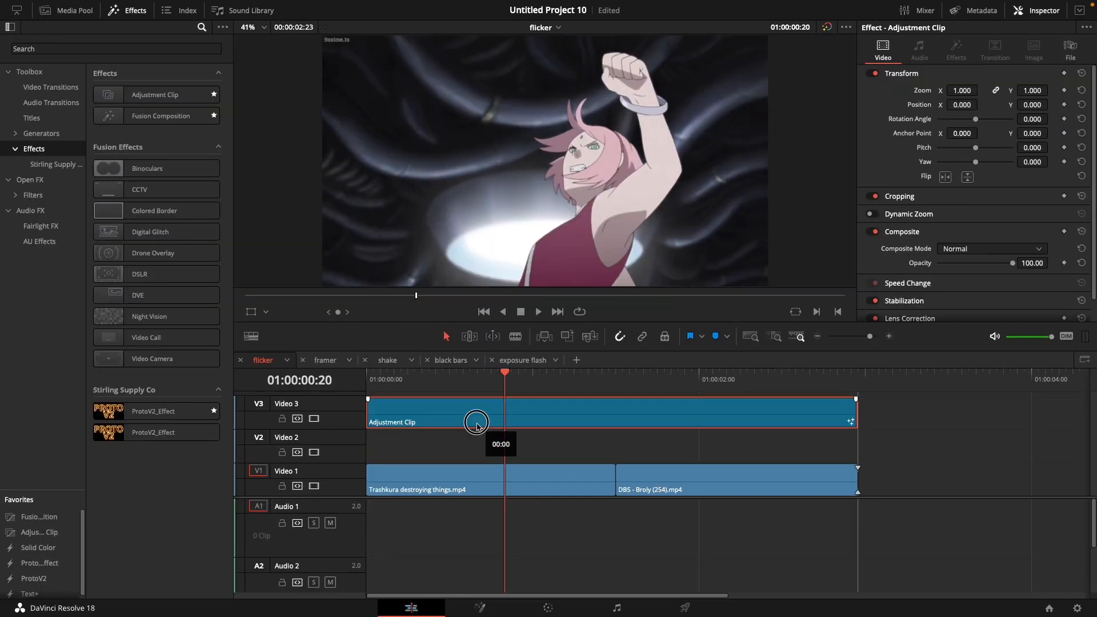
pyautogui.click(372, 384)
pyautogui.press('space')
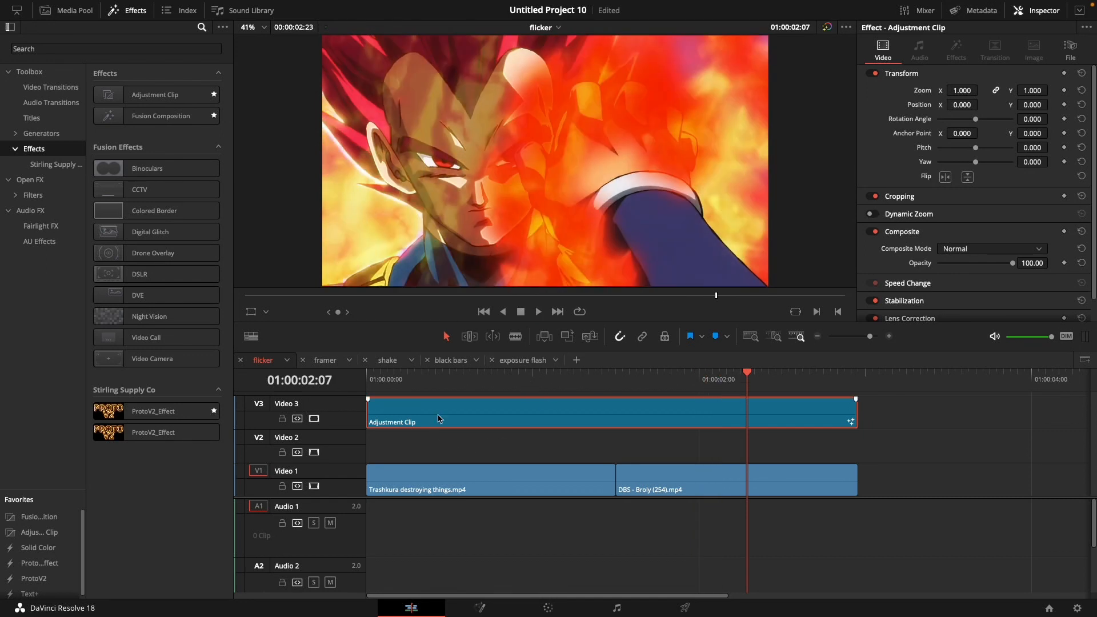
# Trim the adjustment clip's start to the second clip's start, move it to Video 2, and check it in Fusion.
pyautogui.moveTo(372, 414); pyautogui.dragTo(617, 414)
pyautogui.moveTo(714, 419); pyautogui.dragTo(715, 455)
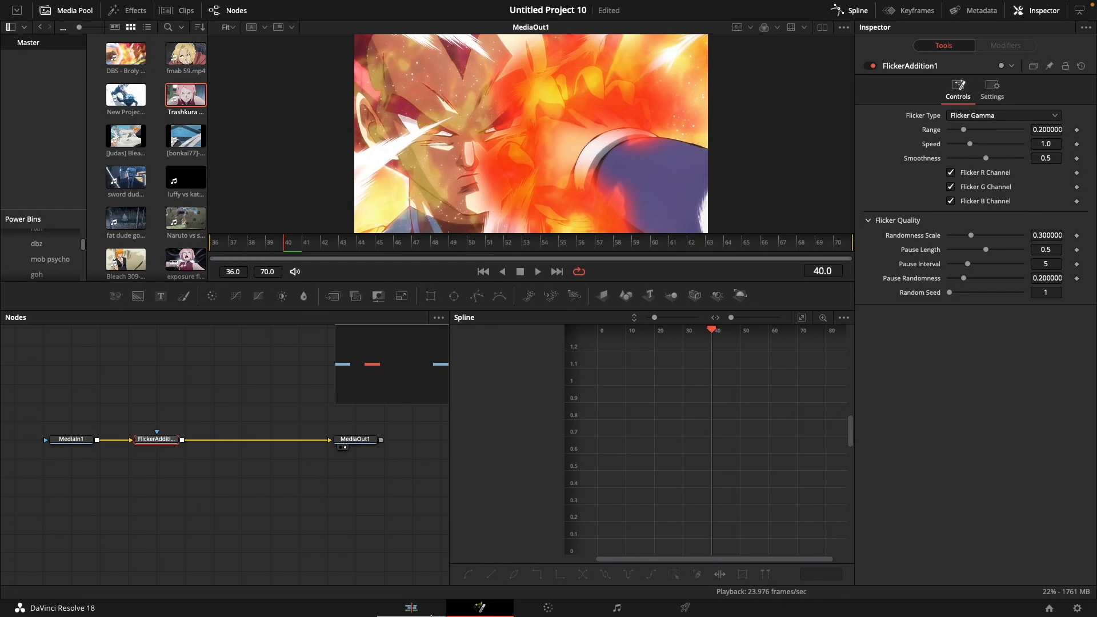
pyautogui.click(430, 611)
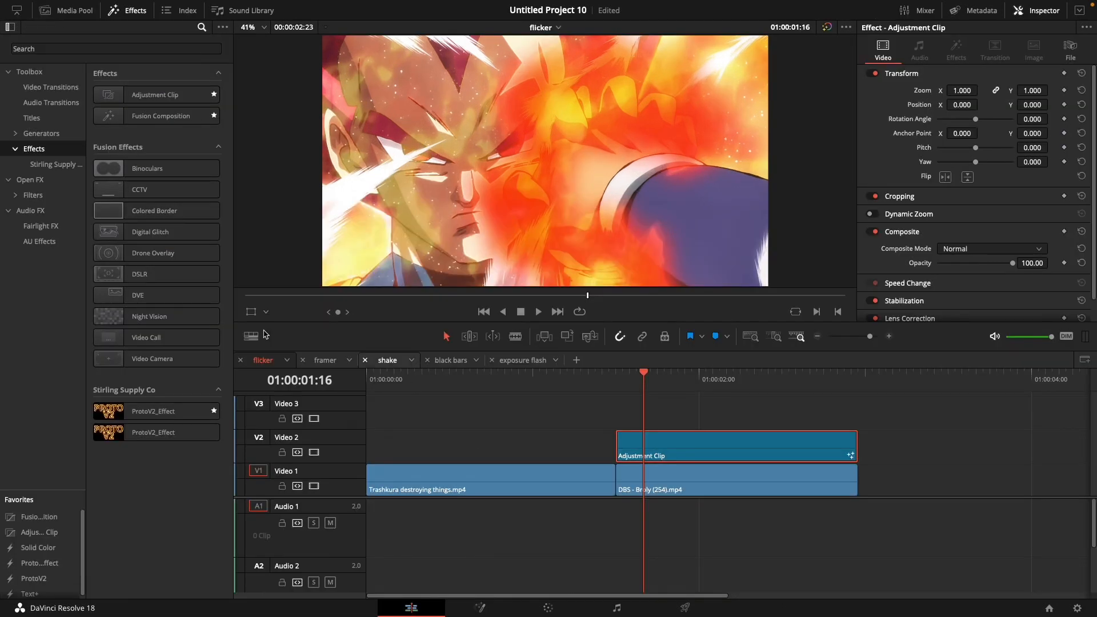
# Open the framer timeline and play it from the start.
pyautogui.click(328, 365)
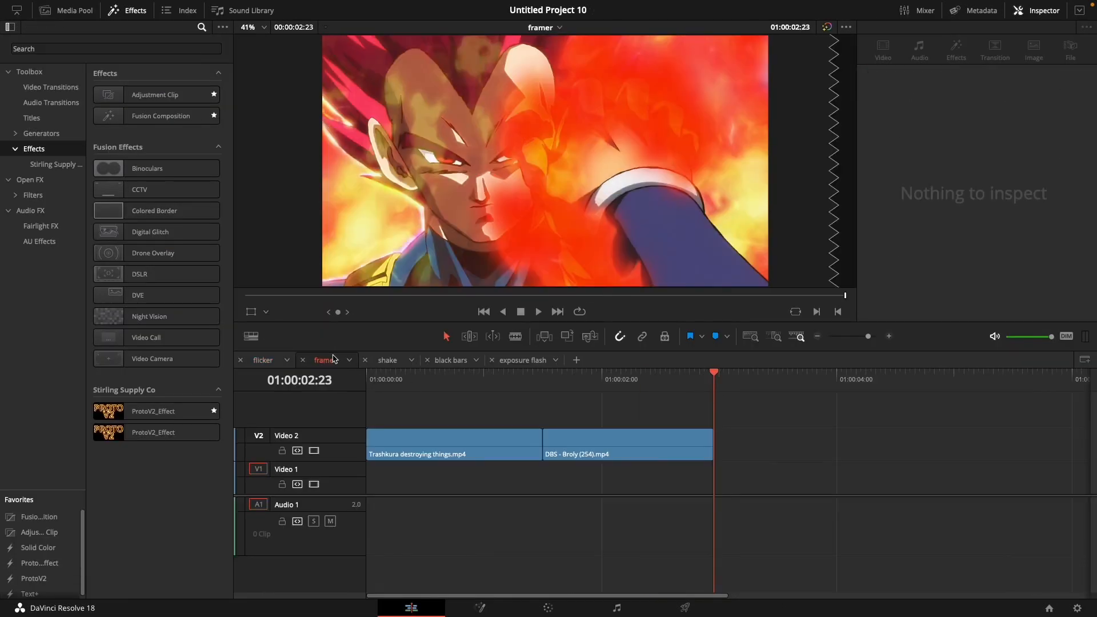
pyautogui.press('Home')
pyautogui.press('space')
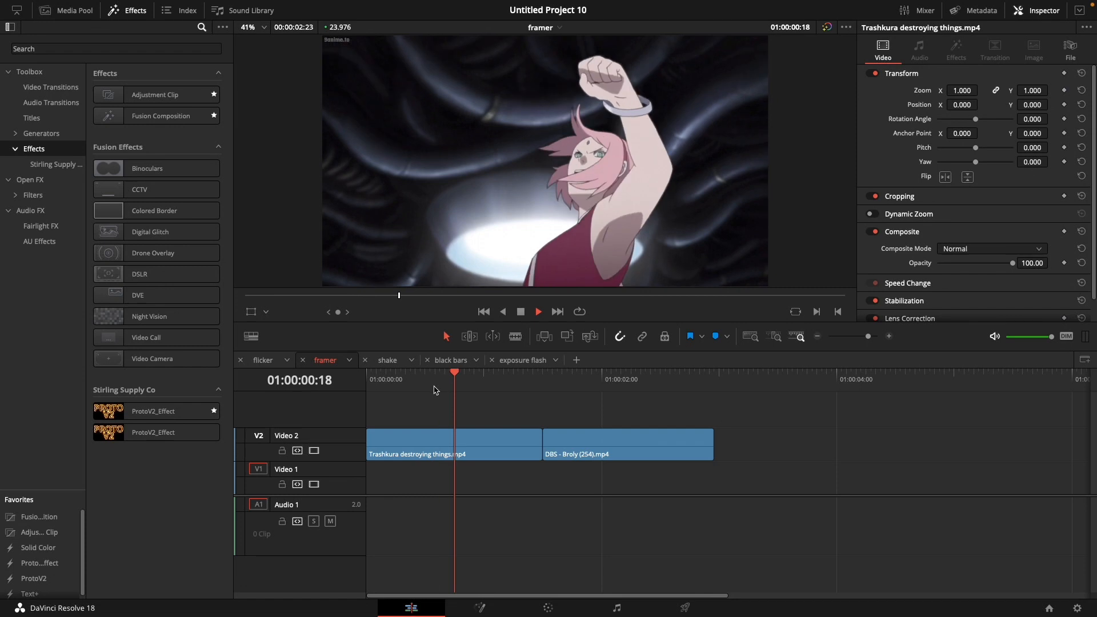
# Replay the section around the cut between the two clips several times.
pyautogui.press('space')
pyautogui.moveTo(582, 372); pyautogui.dragTo(455, 376)
pyautogui.press('space')
pyautogui.click(503, 377)
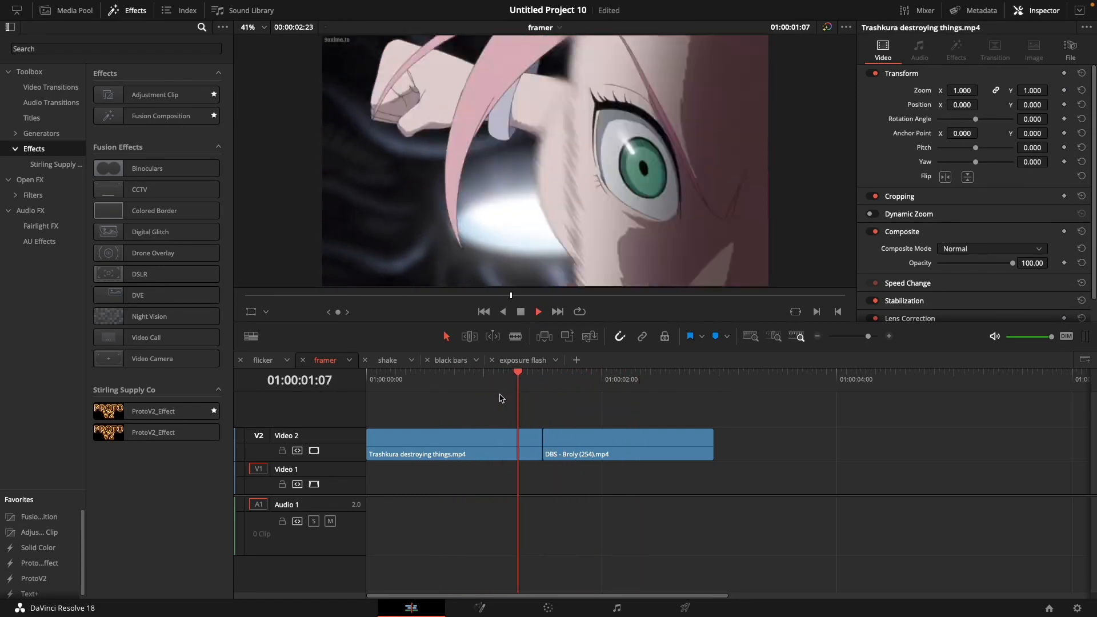
pyautogui.click(460, 379)
pyautogui.click(508, 386)
pyautogui.click(454, 378)
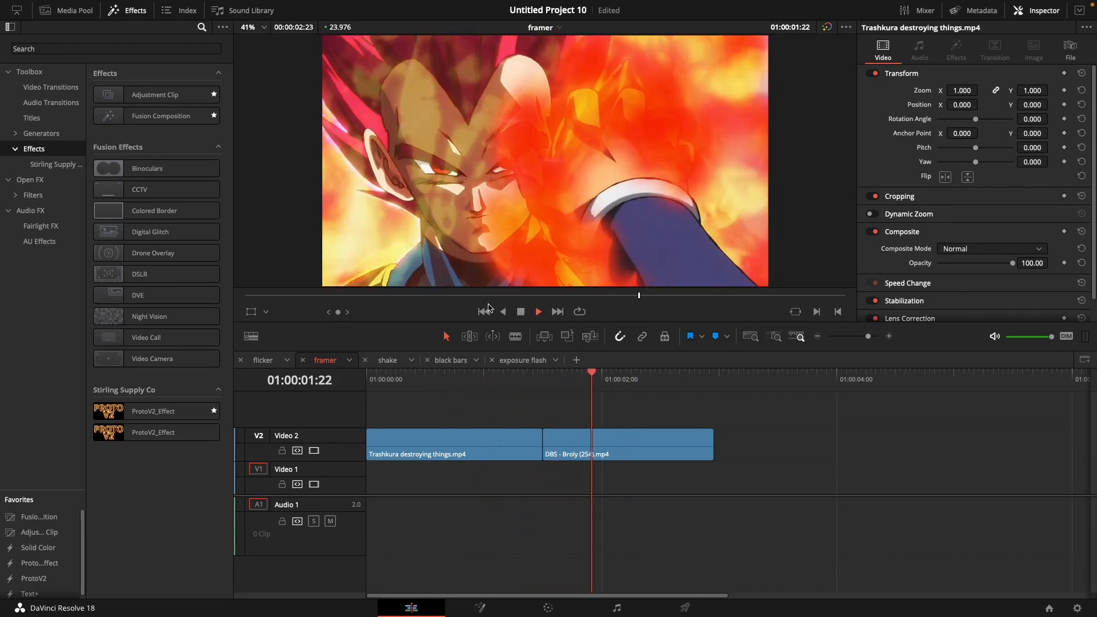
pyautogui.press('space')
# Add an adjustment clip to Video 3 at the second clip's start and split it after its first frame.
pyautogui.moveTo(51, 539); pyautogui.dragTo(543, 417)
pyautogui.click(549, 380)
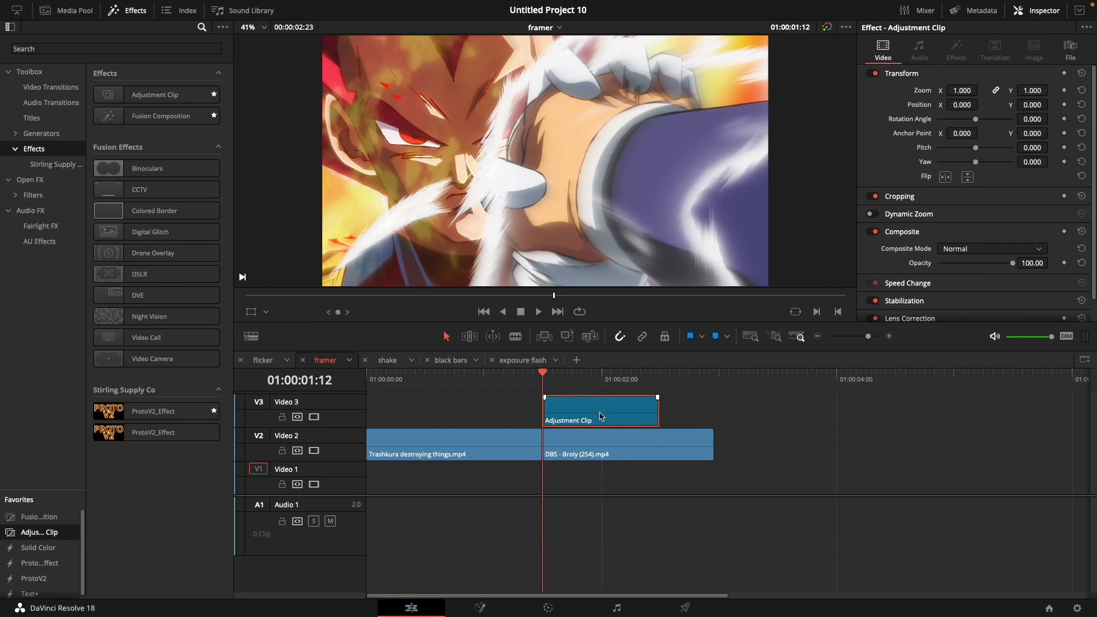
pyautogui.press('Right')
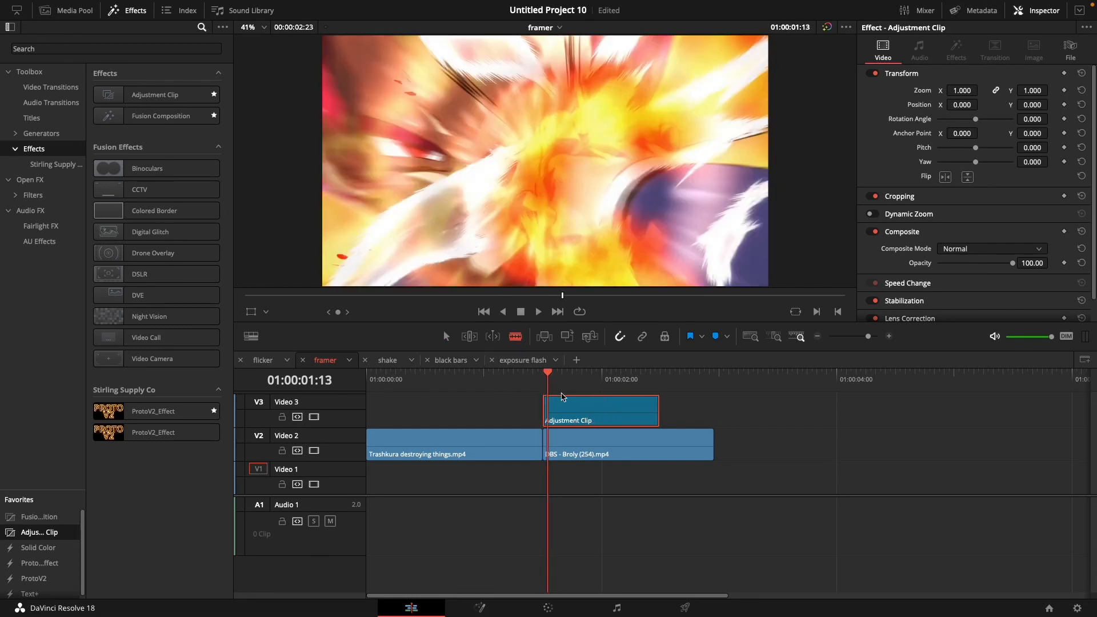
pyautogui.click(514, 339)
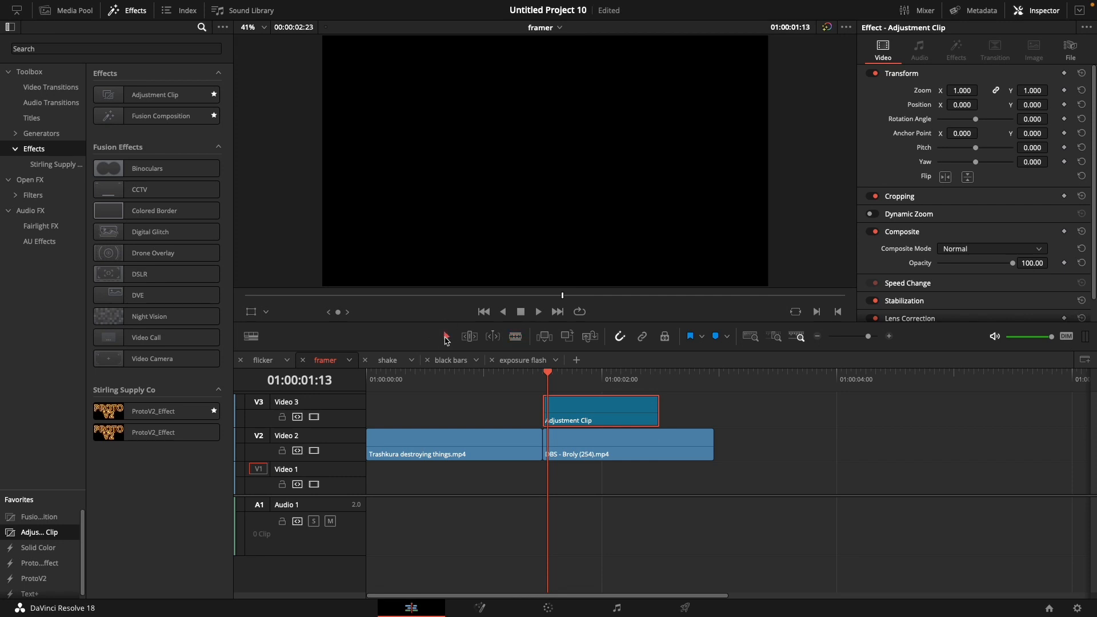
pyautogui.click(555, 412)
pyautogui.press('a')
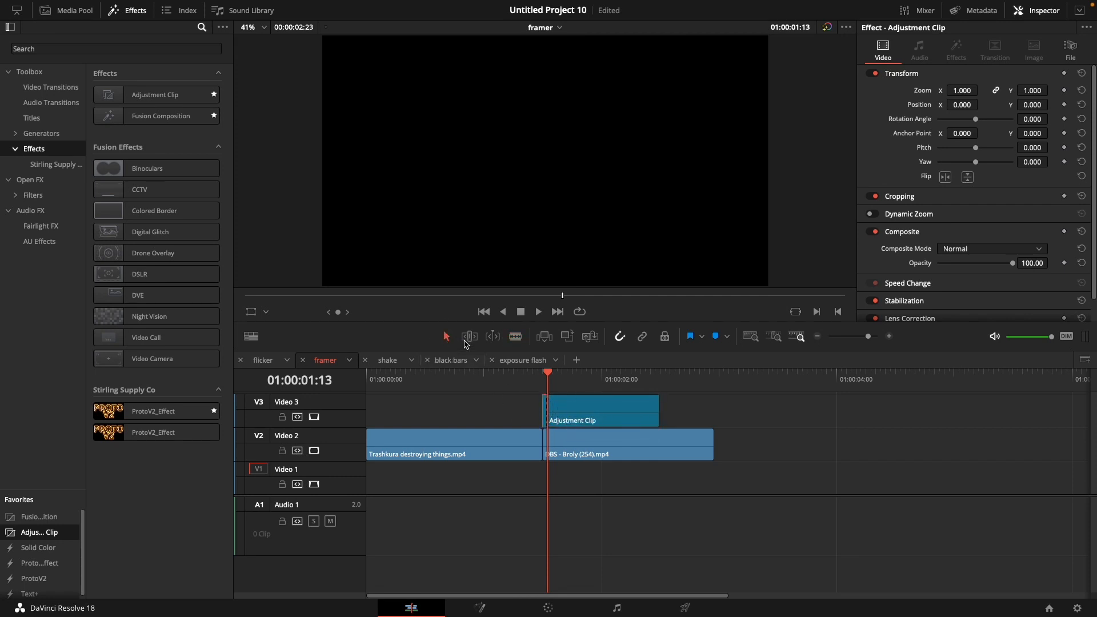
# Redo the adjustment clip's split and delete the part after the first frame, leaving a one-frame clip.
pyautogui.press('BackSpace')
pyautogui.moveTo(552, 385)
pyautogui.mouseDown()
pyautogui.moveTo(590, 377)
pyautogui.moveTo(547, 379)
pyautogui.mouseUp()
pyautogui.hotkey('ctrl', 'z')
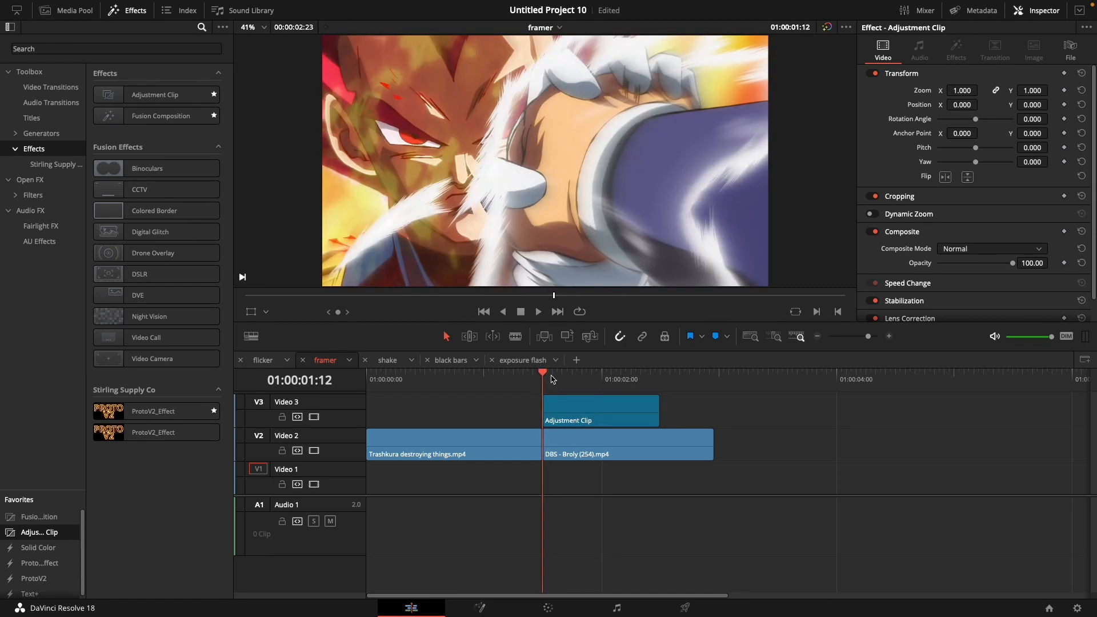
pyautogui.click(551, 378)
pyautogui.click(617, 417)
pyautogui.press('BackSpace')
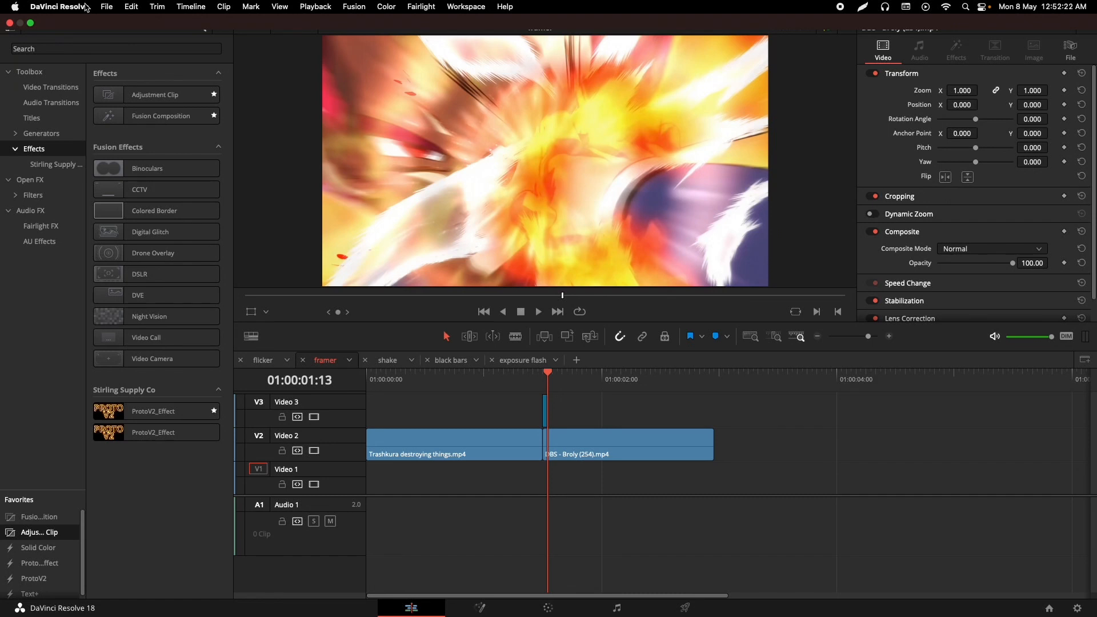
# Open the keyboard customization, search its commands for "cut", and clear the search.
pyautogui.click(80, 6)
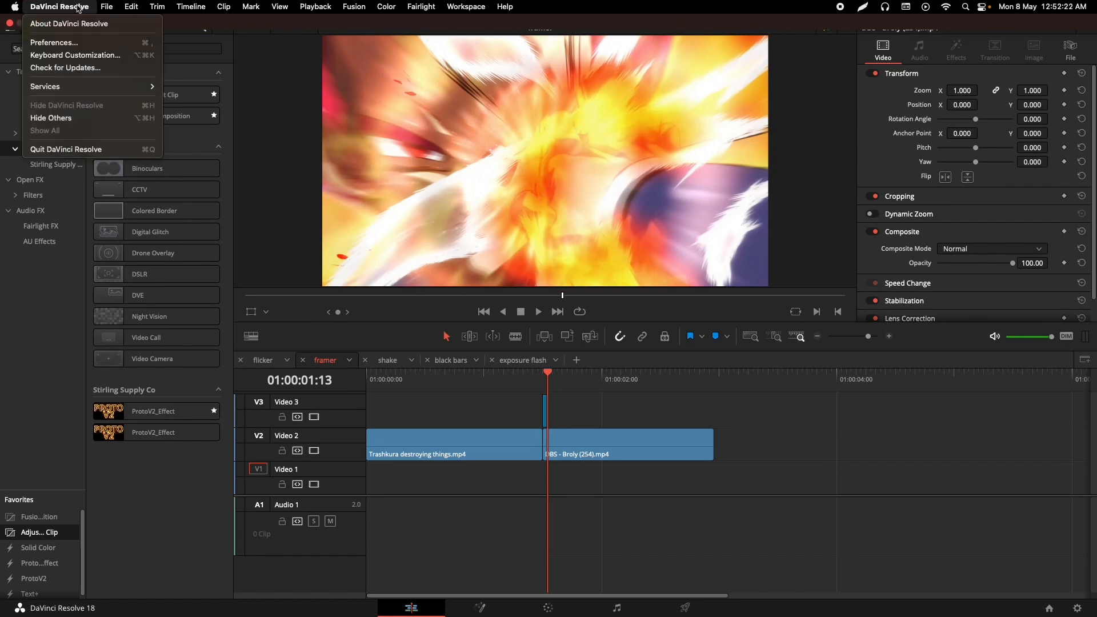
pyautogui.click(83, 57)
pyautogui.click(800, 256)
pyautogui.write('cut')
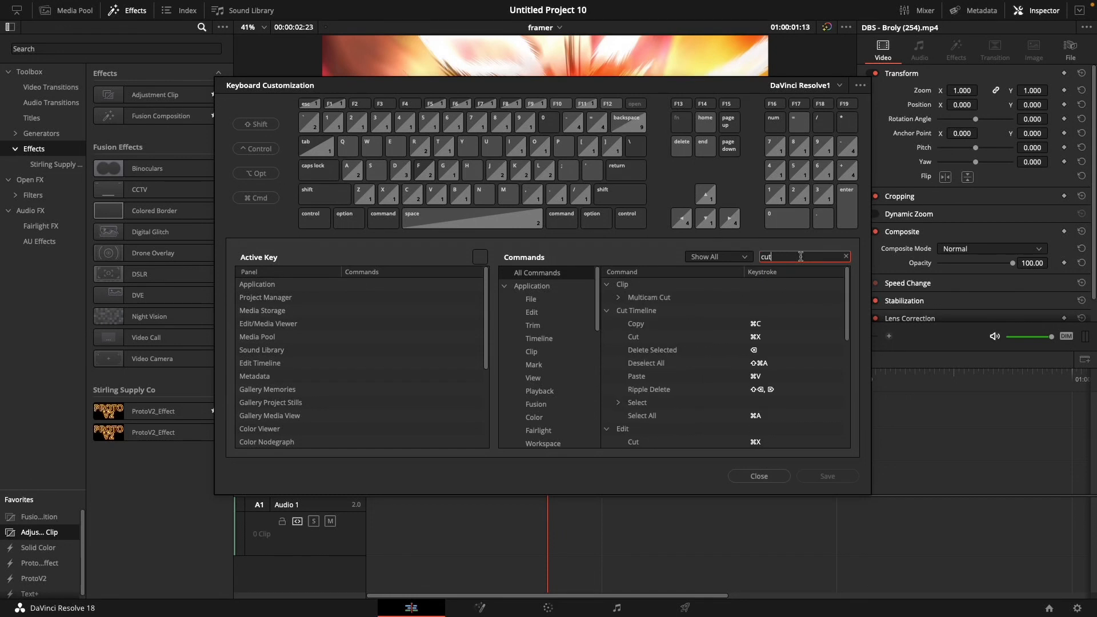
pyautogui.press('BackSpace')
pyautogui.press('BackSpace')
pyautogui.press('BackSpace')
# Look up which command is assigned to the H key.
pyautogui.click(415, 197)
pyautogui.scroll(-4, 404, 311)
pyautogui.scroll(4, 411, 323)
pyautogui.click(465, 173)
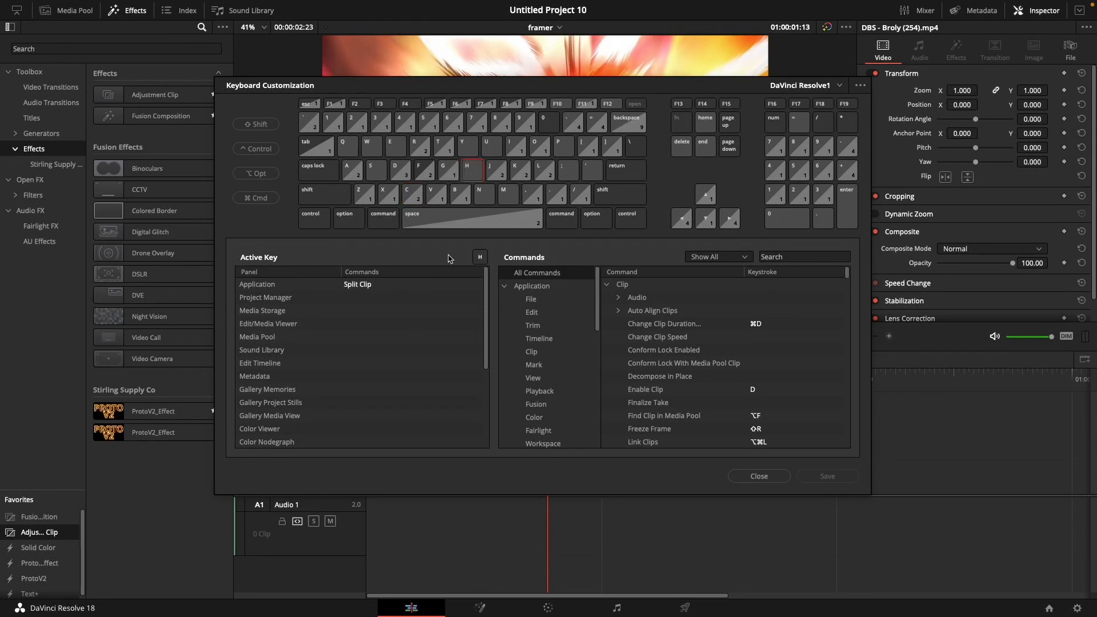
# Assign H as a keystroke for the Split Clip command, save the shortcuts, and close the keyboard customization.
pyautogui.click(803, 258)
pyautogui.write('split clip')
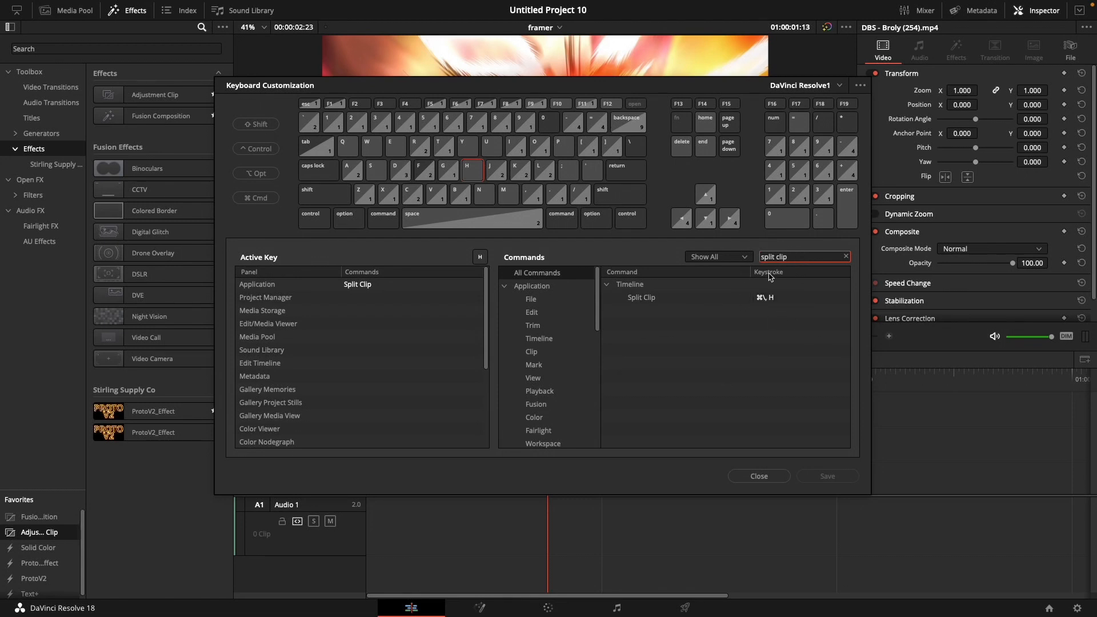
pyautogui.click(791, 299)
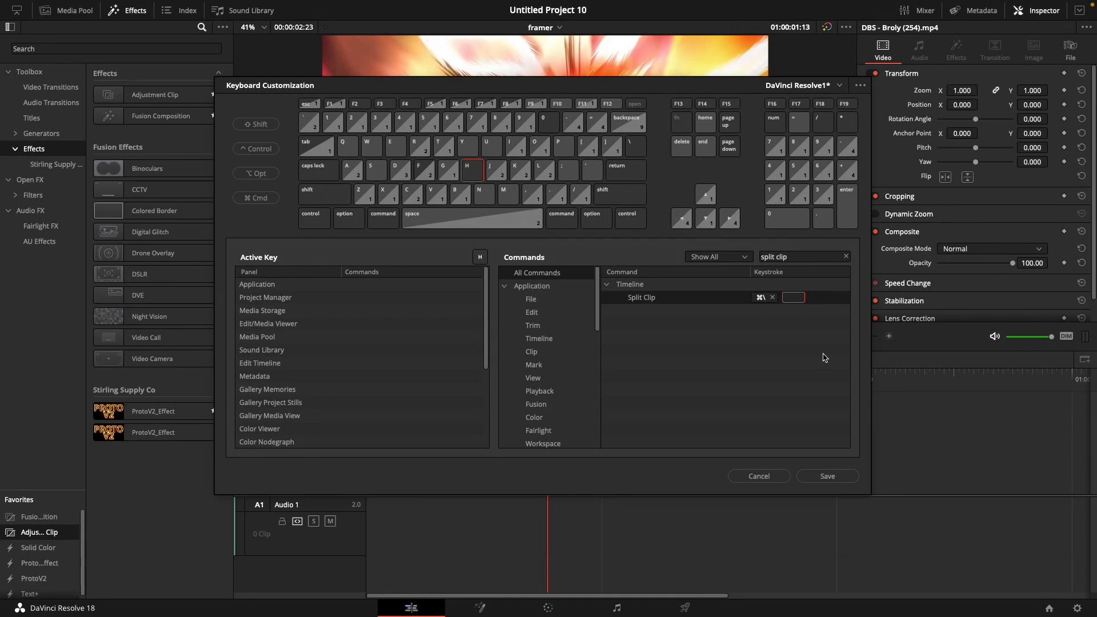
pyautogui.click(828, 476)
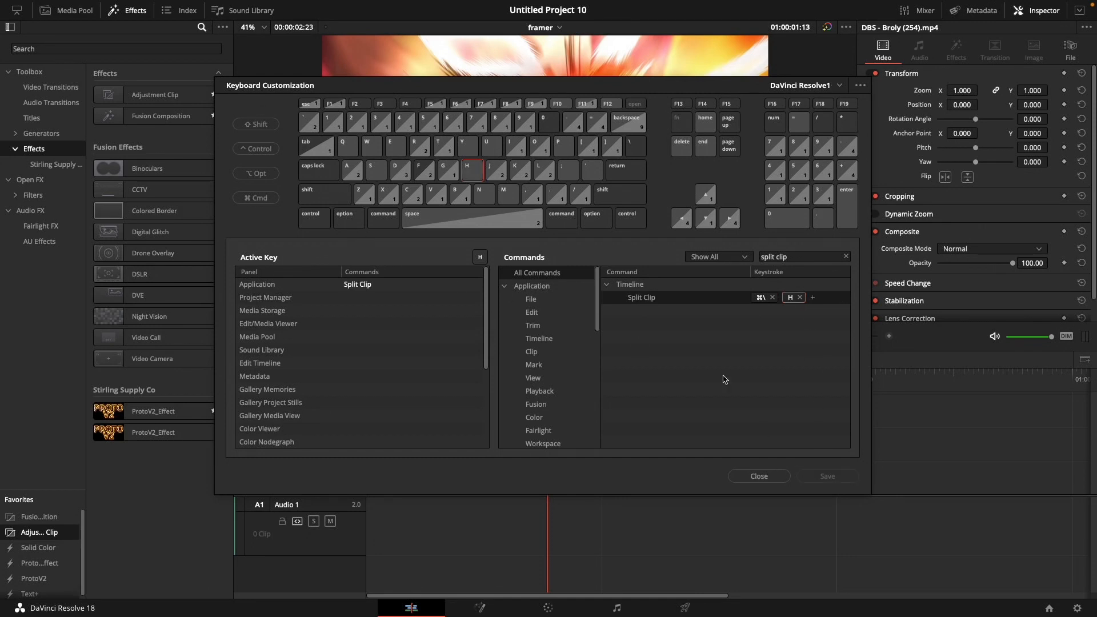
pyautogui.click(759, 476)
# Try the Split Clip shortcut at several points on the first clip and undo the splits.
pyautogui.moveTo(550, 381); pyautogui.dragTo(543, 385)
pyautogui.moveTo(475, 384); pyautogui.dragTo(429, 391)
pyautogui.click(461, 442)
pyautogui.press('h')
pyautogui.press('h')
pyautogui.moveTo(430, 390); pyautogui.dragTo(486, 390)
pyautogui.press('h')
pyautogui.press('h')
pyautogui.press('h')
pyautogui.press('h')
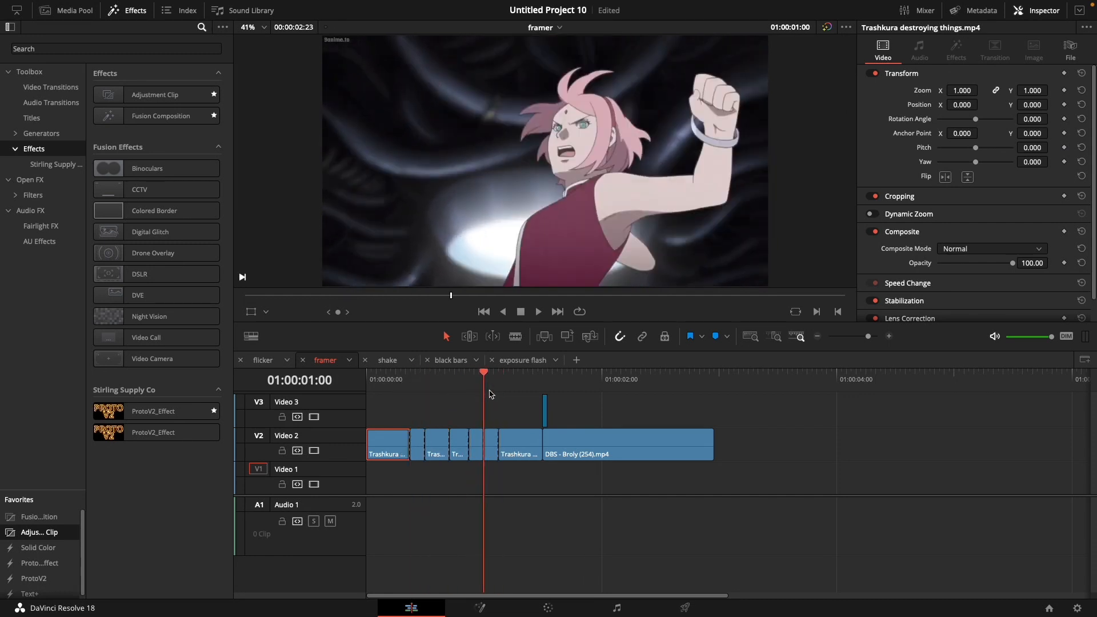
pyautogui.press('super+z')
# Move both video clips to Video 1 and the adjustment clip to Video 2, and open the adjustment clip in Fusion.
pyautogui.moveTo(489, 386); pyautogui.dragTo(543, 385)
pyautogui.click(594, 410)
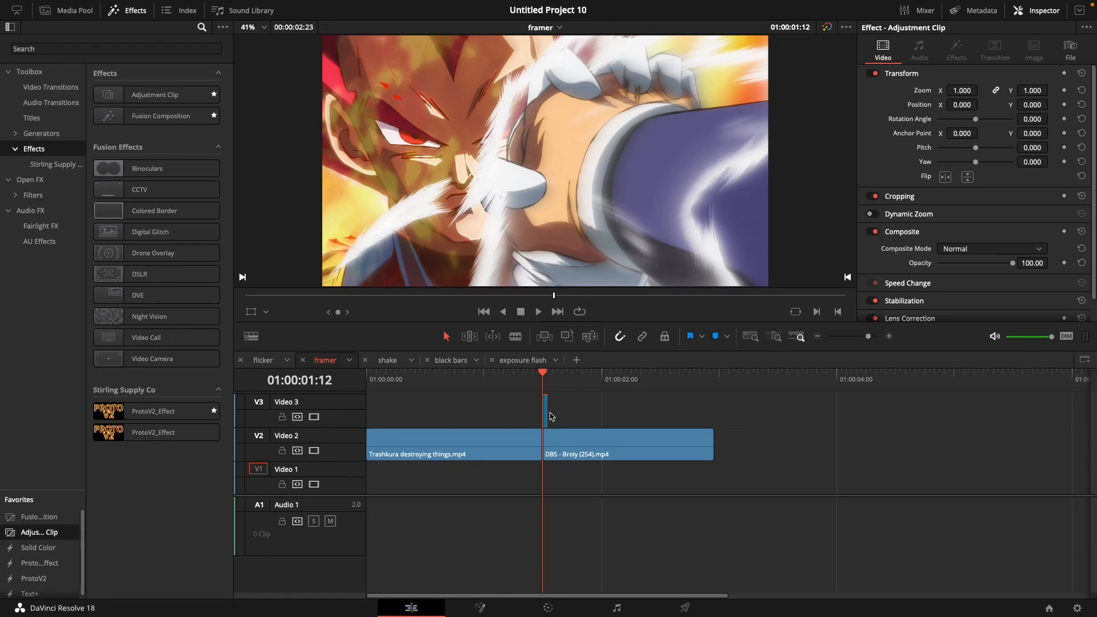
pyautogui.moveTo(869, 339); pyautogui.dragTo(874, 337)
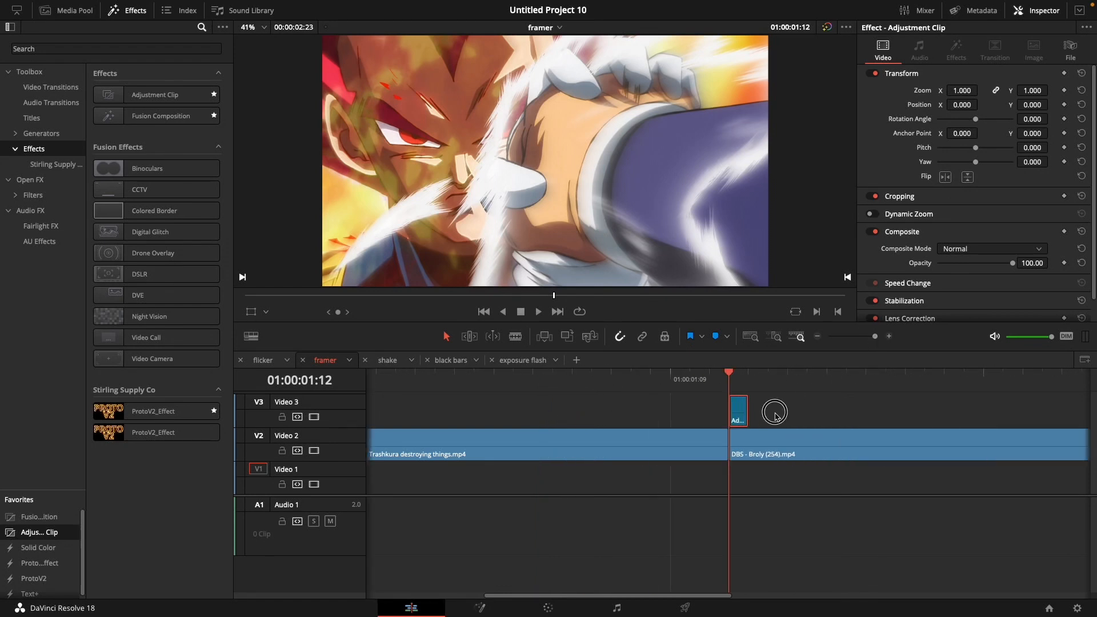
pyautogui.moveTo(718, 440); pyautogui.dragTo(742, 455)
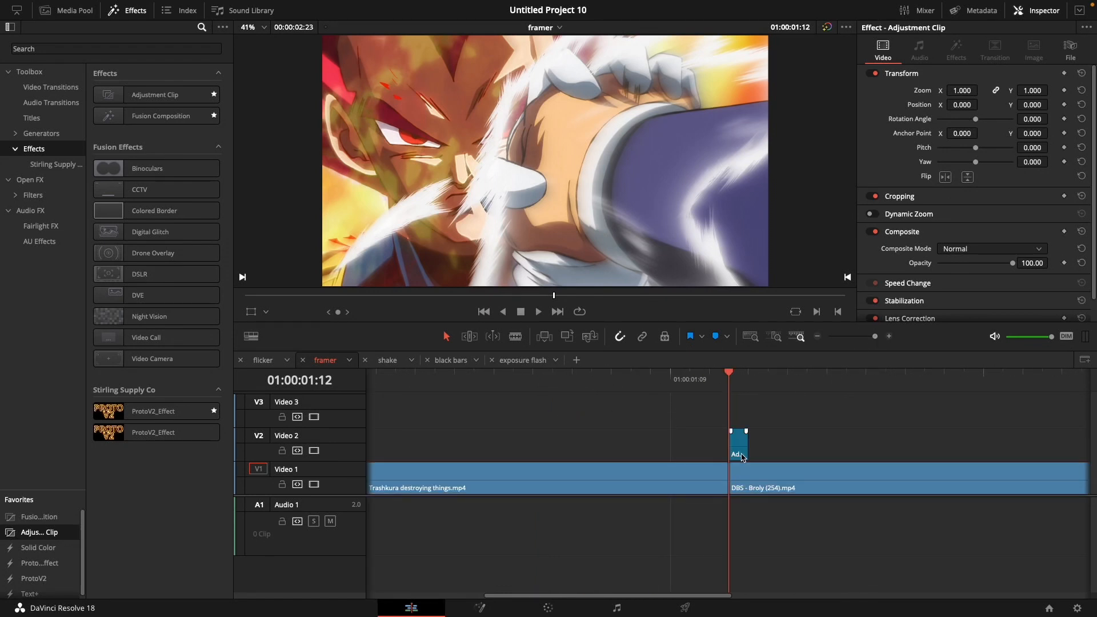
pyautogui.hotkey('shift', '5')
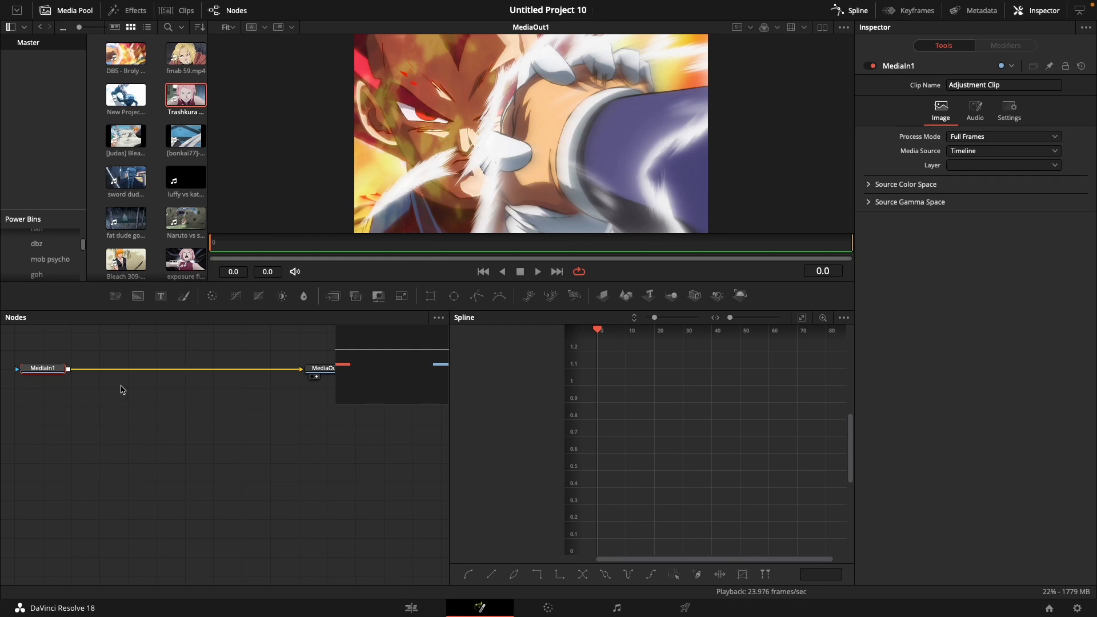
# Add a Background node merged over MediaIn1 and place it below the merge node.
pyautogui.hotkey('shift', 'space')
pyautogui.write('flick')
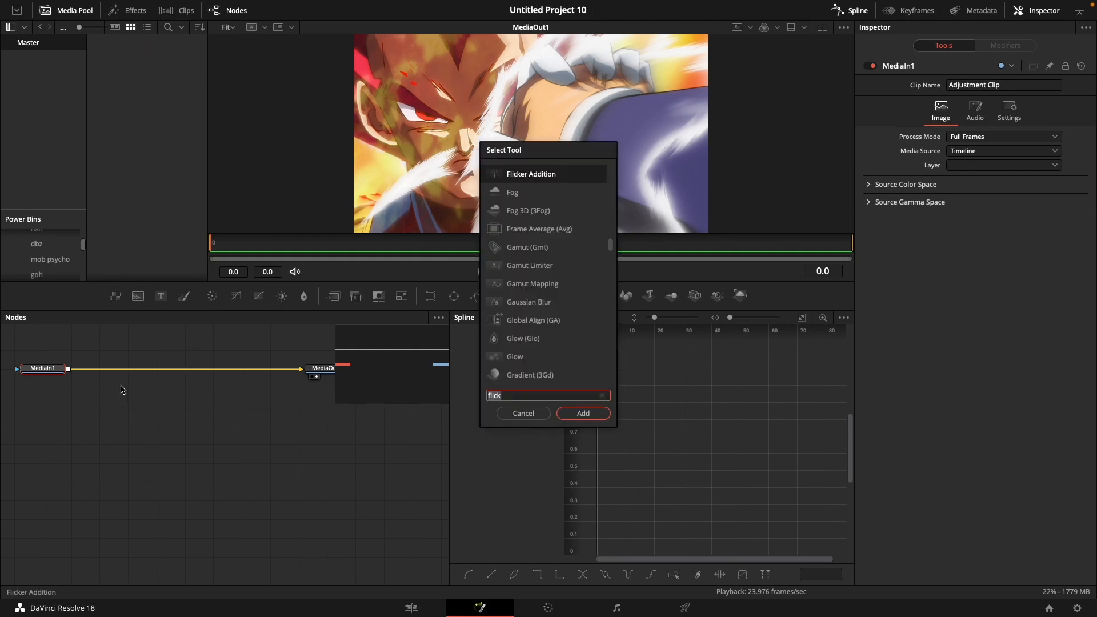
pyautogui.write('background')
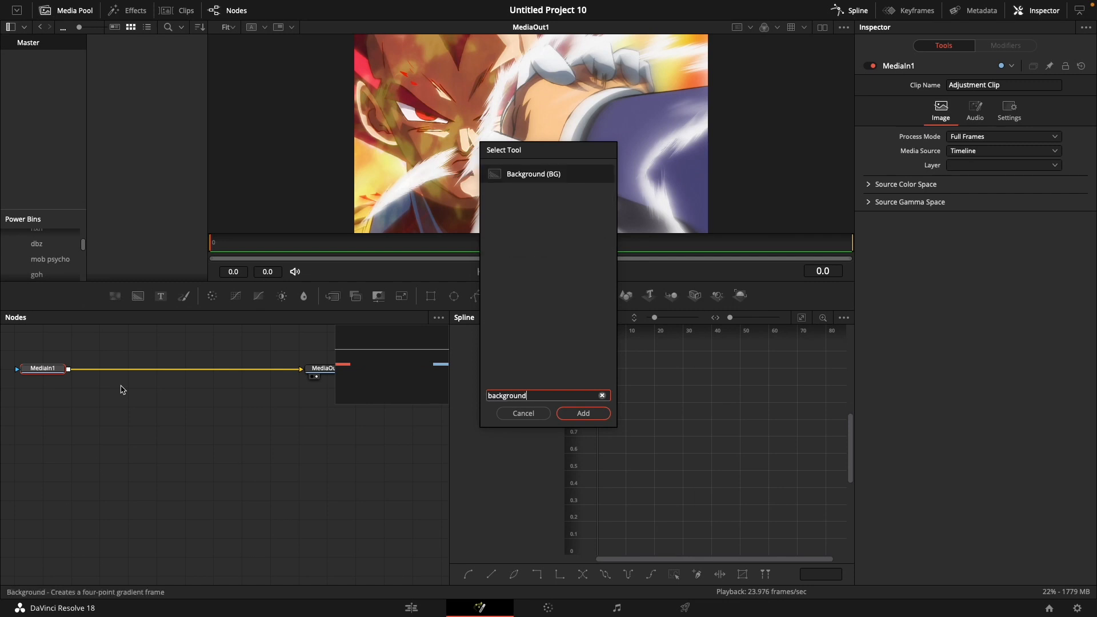
pyautogui.press('Return')
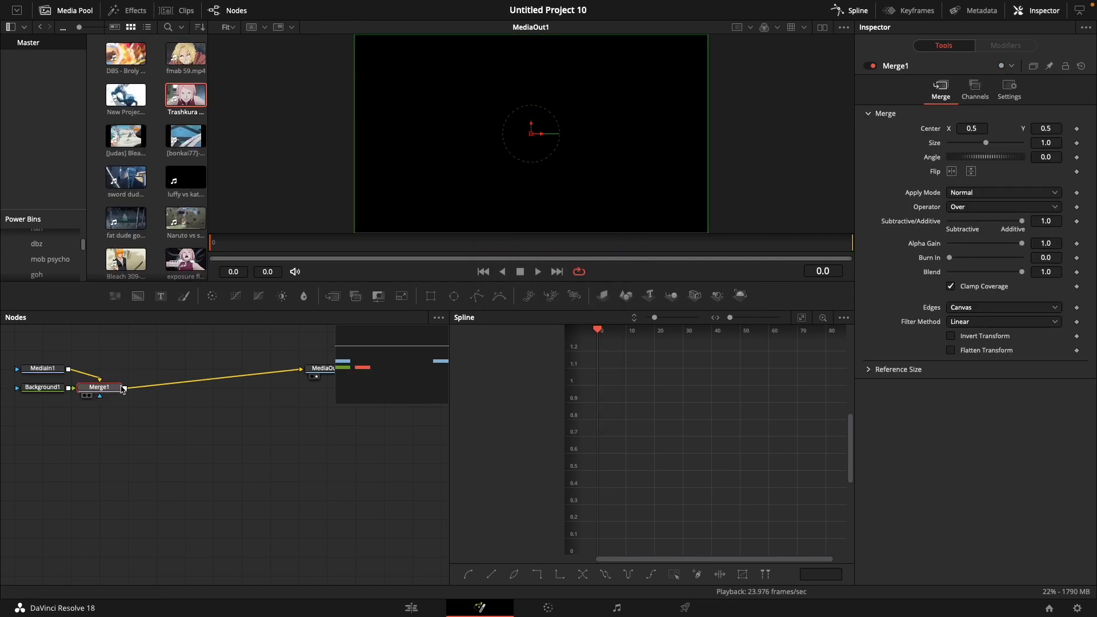
pyautogui.moveTo(43, 387); pyautogui.dragTo(158, 426)
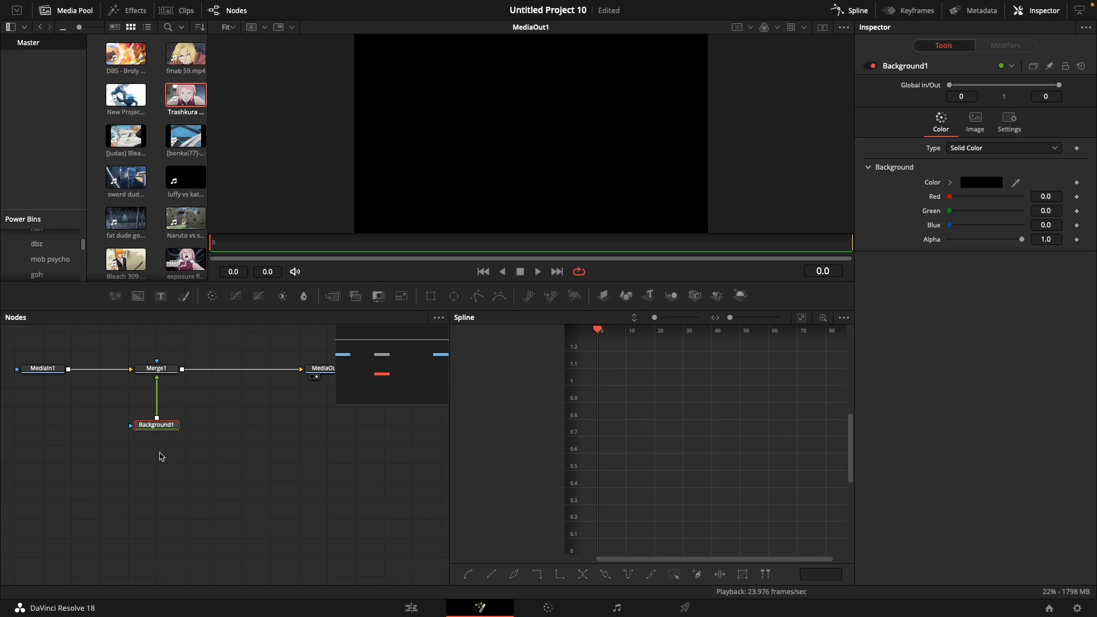
# Add a Rectangle mask to the Background node and place it below that node.
pyautogui.hotkey('shift', 'space')
pyautogui.write('rct')
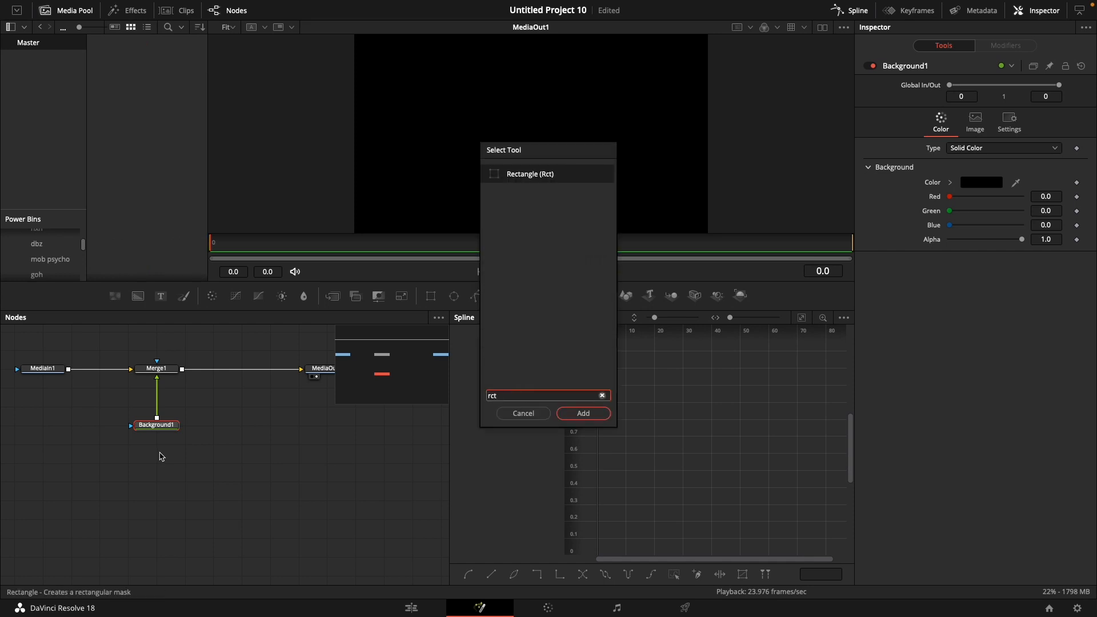
pyautogui.press('Return')
pyautogui.moveTo(163, 411)
pyautogui.mouseDown()
pyautogui.moveTo(109, 441)
pyautogui.moveTo(166, 467)
pyautogui.moveTo(128, 485)
pyautogui.moveTo(156, 426)
pyautogui.mouseUp()
pyautogui.click(156, 441)
pyautogui.moveTo(130, 483); pyautogui.dragTo(167, 485)
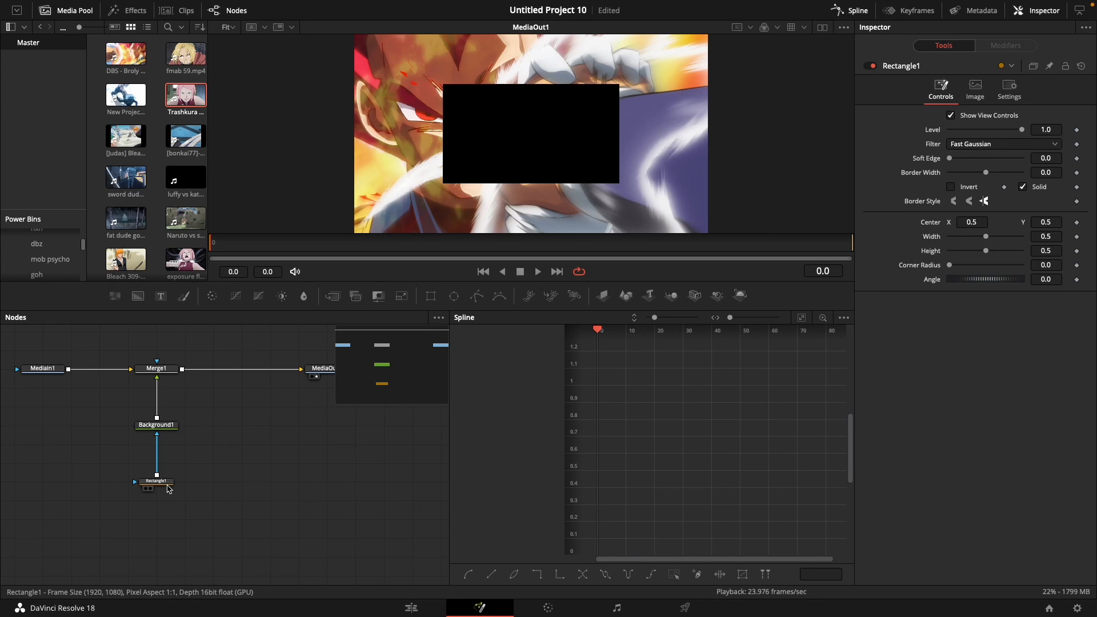
# Set the rectangle mask's width and height to 1.0 to cover the whole frame.
pyautogui.click(168, 487)
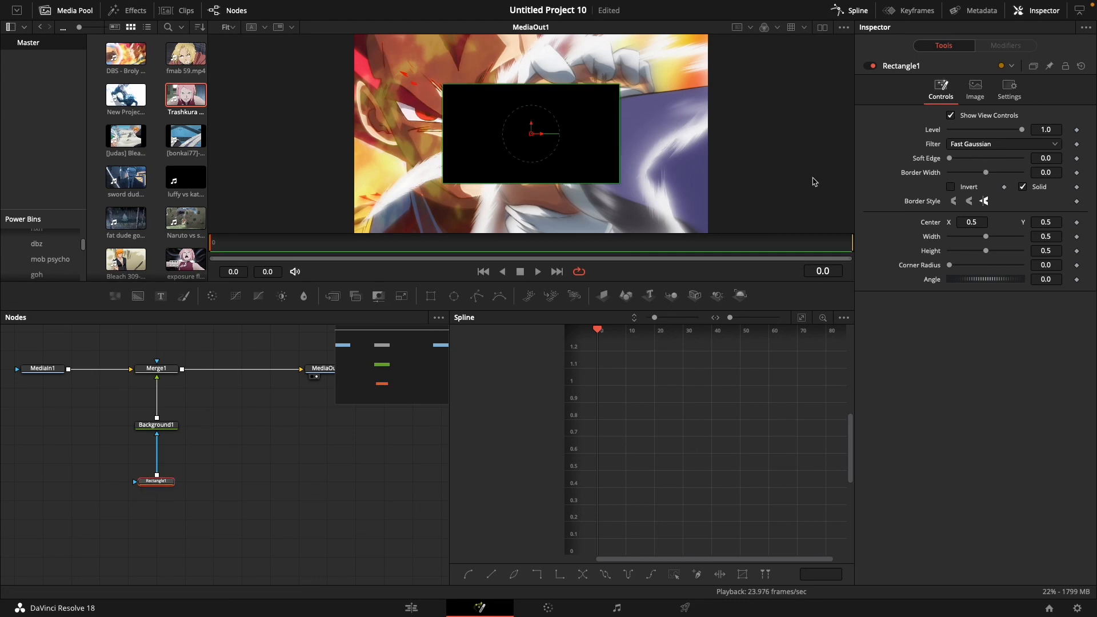
pyautogui.moveTo(985, 236); pyautogui.dragTo(1060, 240)
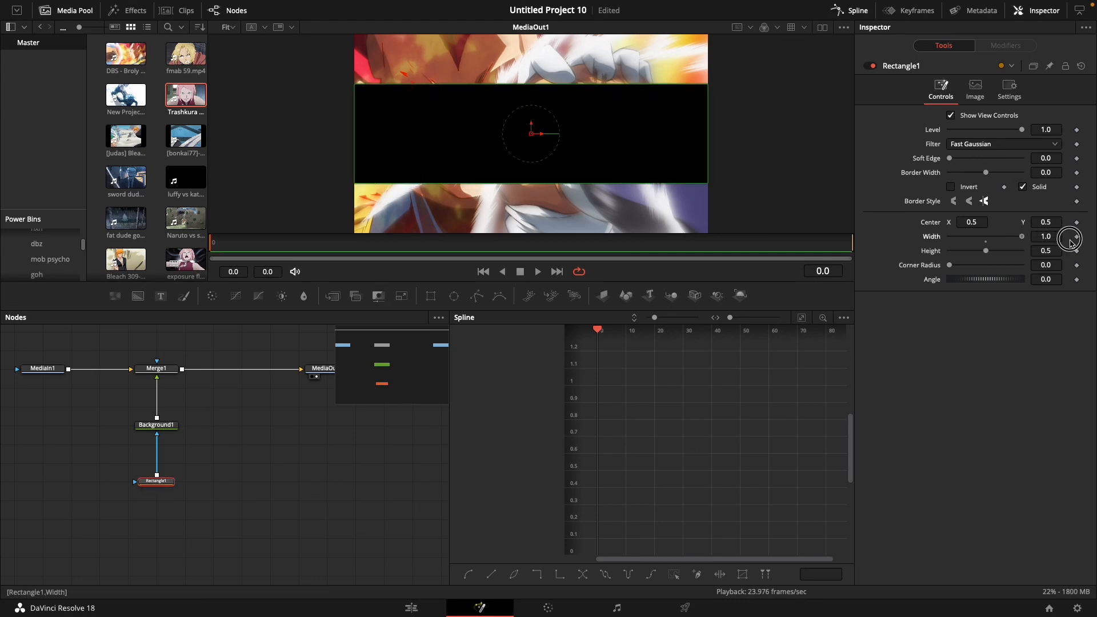
pyautogui.moveTo(989, 258); pyautogui.dragTo(1063, 256)
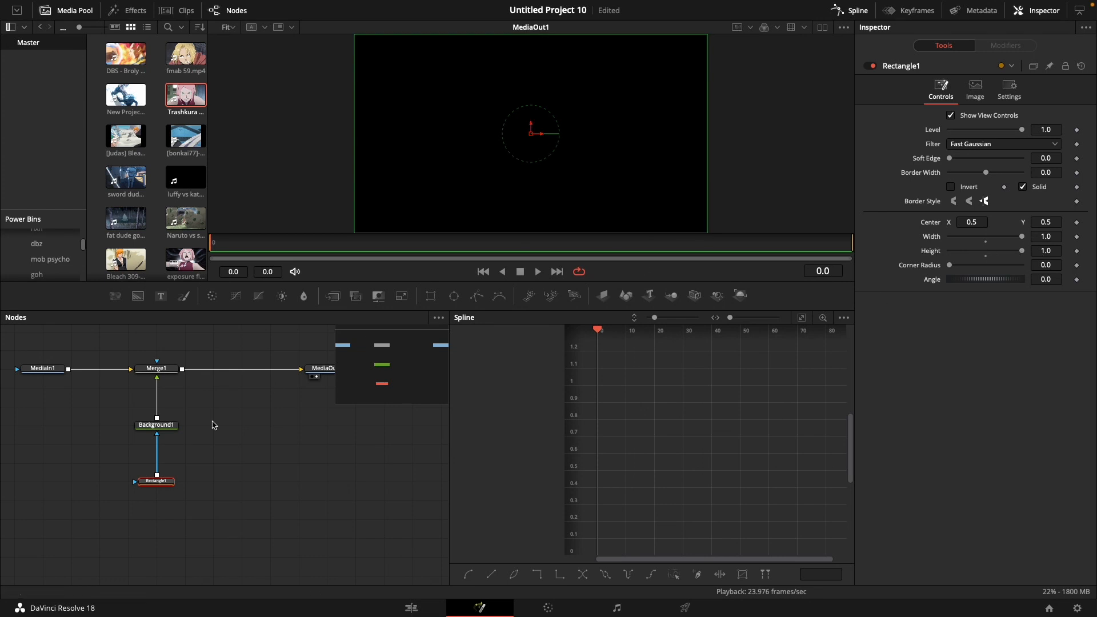
# Shift the black background to the left half of the frame by setting Merge1's Center X to 0.0.
pyautogui.scroll(3, 345, 487)
pyautogui.click(152, 433)
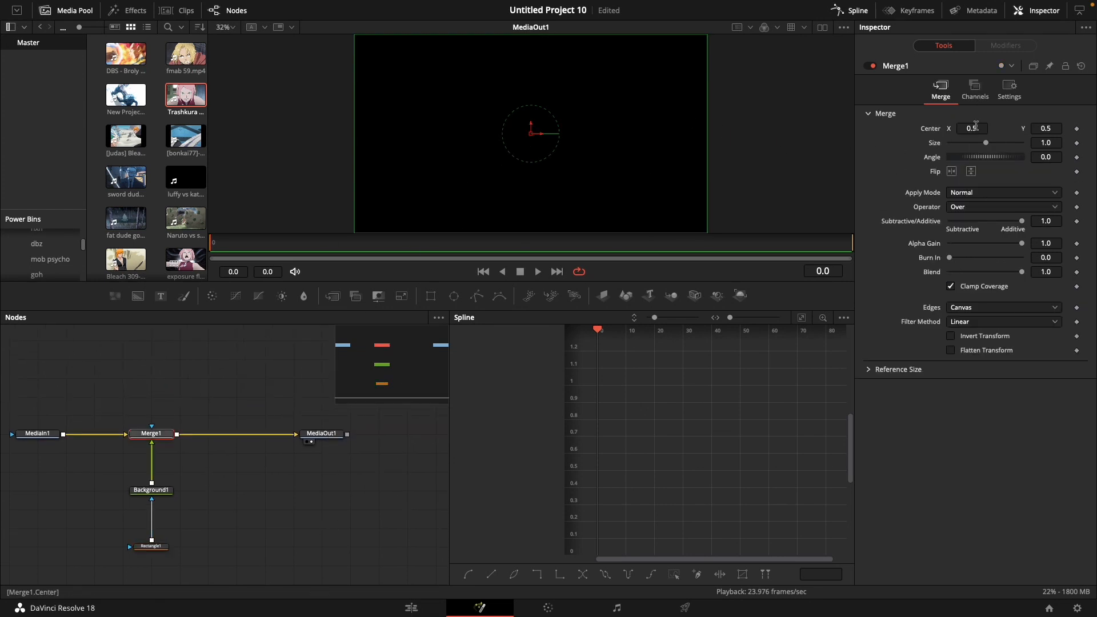
pyautogui.moveTo(980, 130); pyautogui.dragTo(716, 114)
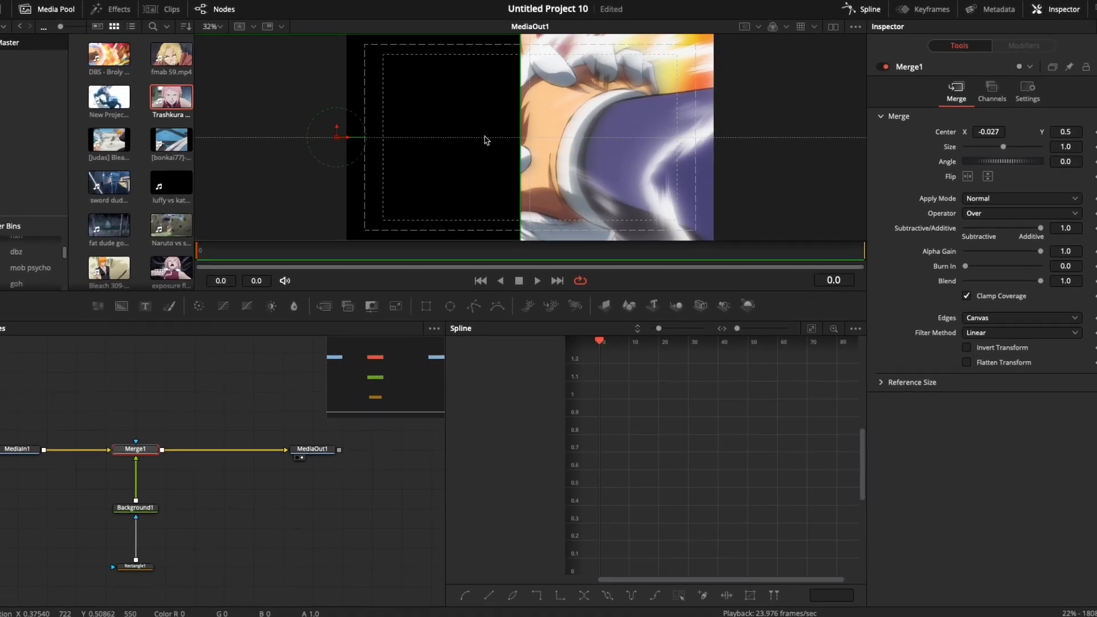
pyautogui.scroll(2, 401, 145)
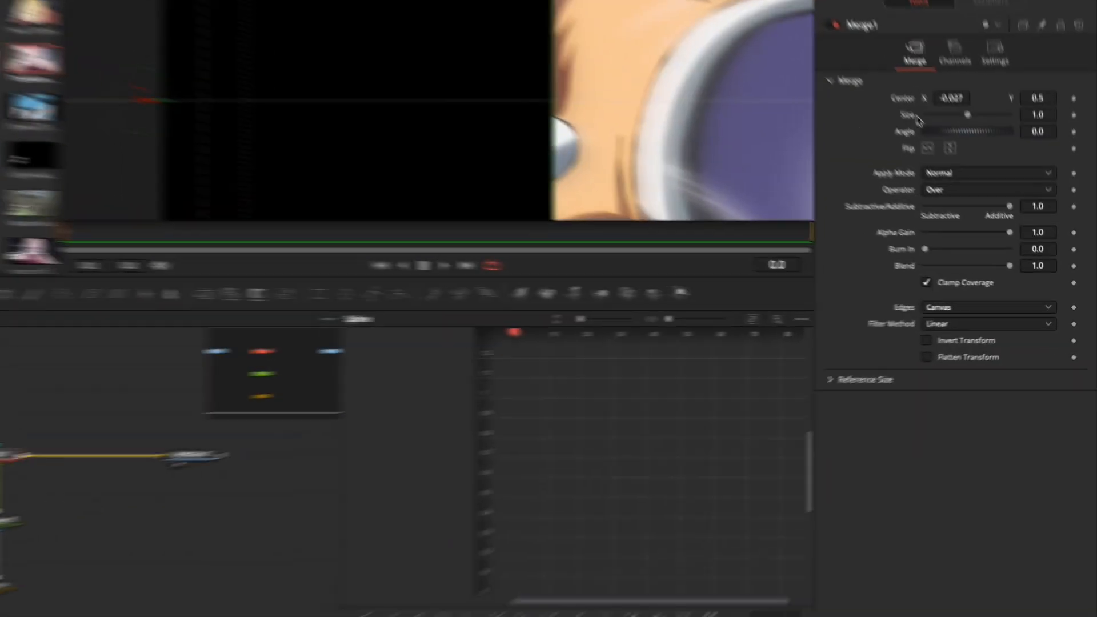
pyautogui.click(951, 98)
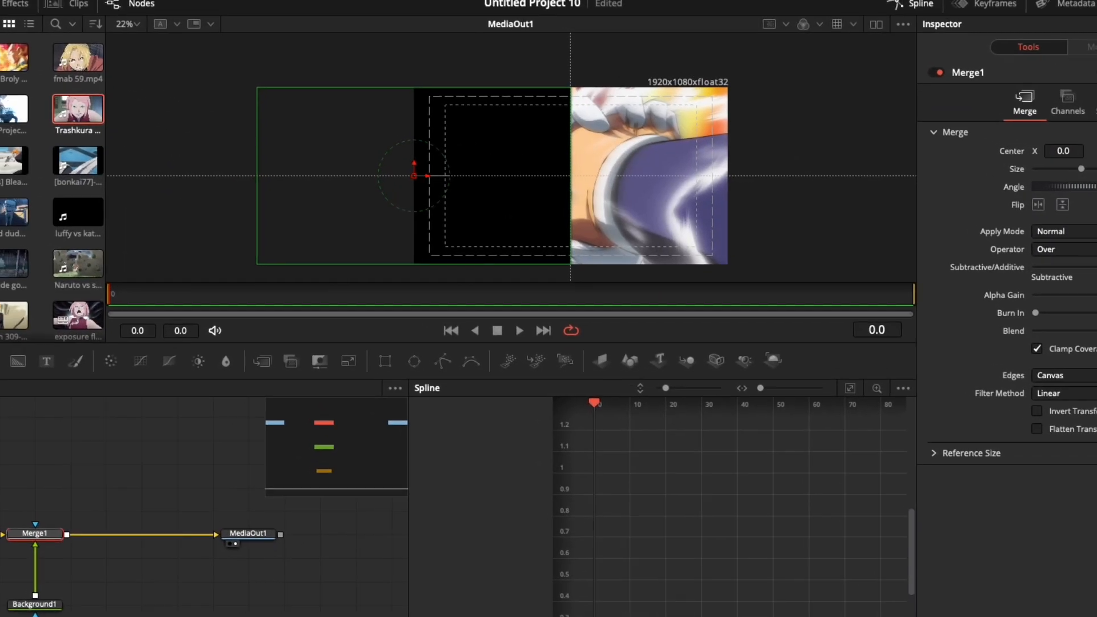
# Try Merge1's Center Y at 0.0 and set it back to 0.5.
pyautogui.doubleClick(1056, 131)
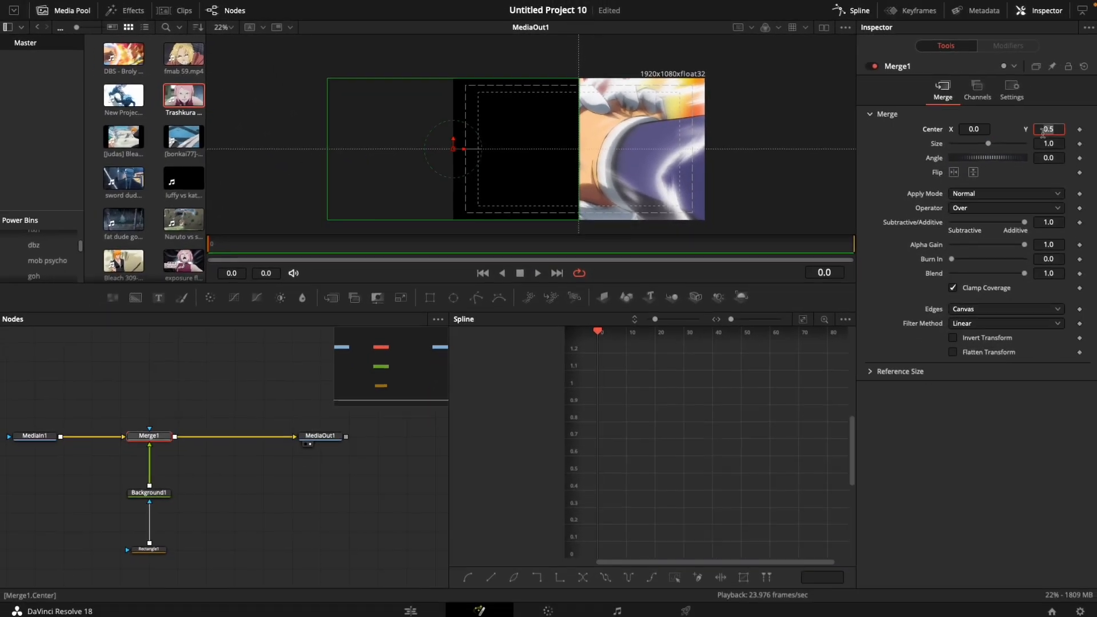
pyautogui.write('0')
pyautogui.press('Tab')
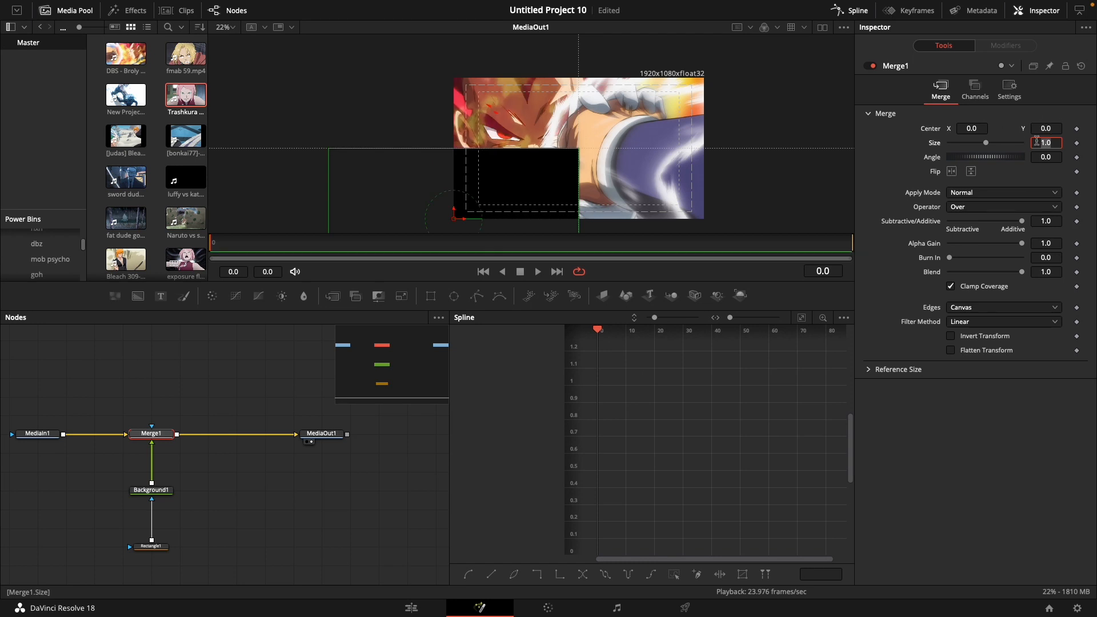
pyautogui.moveTo(1047, 125); pyautogui.dragTo(1047, 125)
pyautogui.write('0.5')
pyautogui.press('Tab')
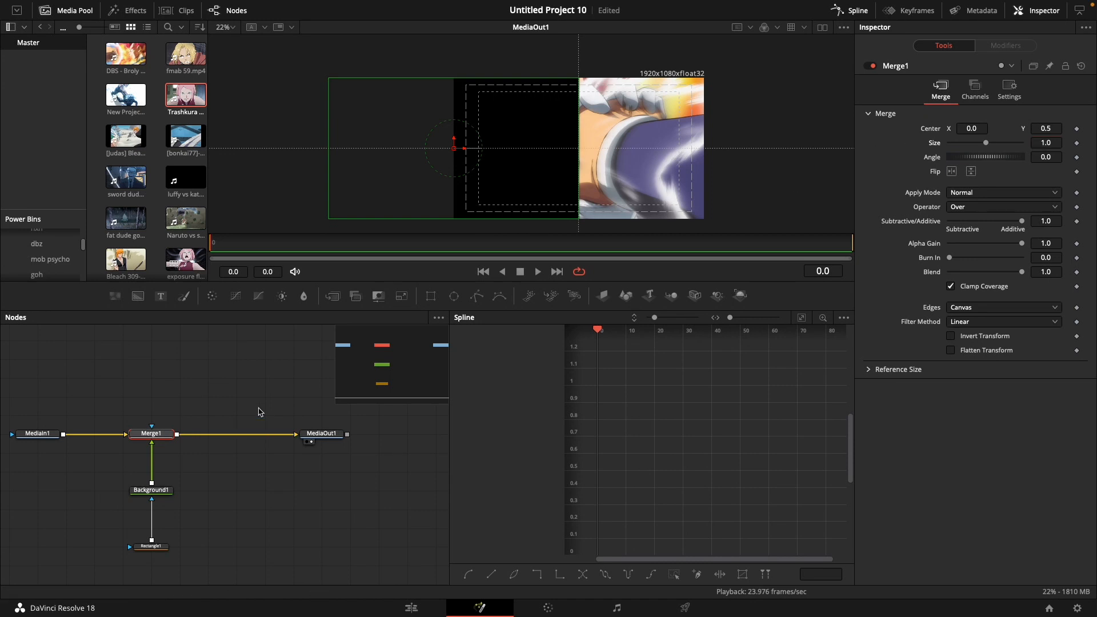
# Play the framer timeline in the Edit page across the cut to review the adjustment clip's black half-frame effect.
pyautogui.click(426, 609)
pyautogui.hotkey('alt', 'l')
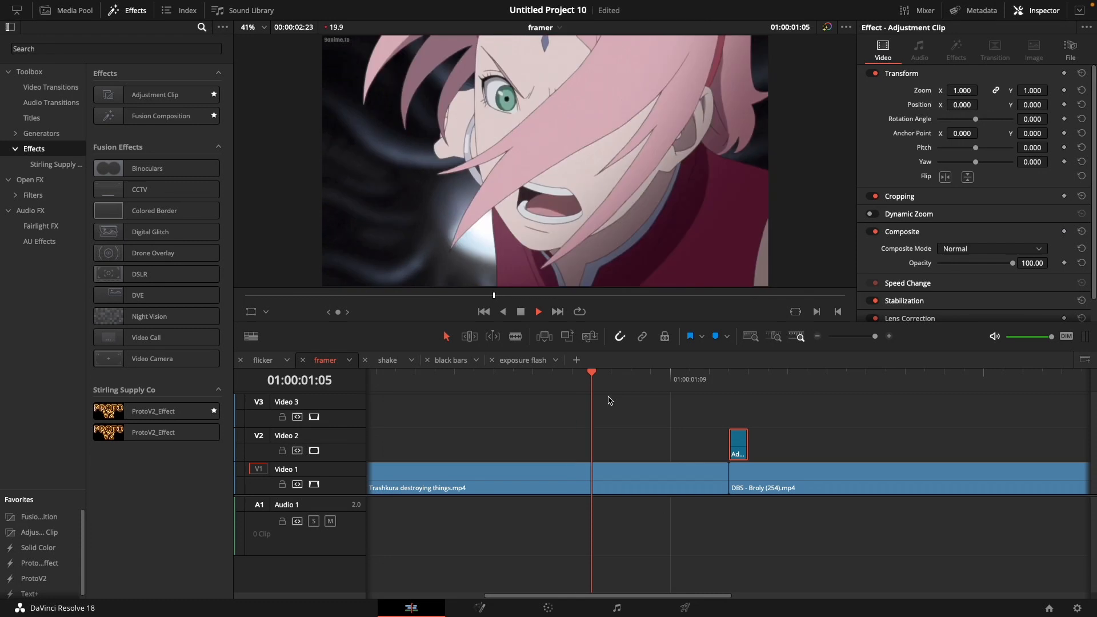
pyautogui.hotkey('alt', 'l')
pyautogui.moveTo(665, 379); pyautogui.dragTo(263, 389)
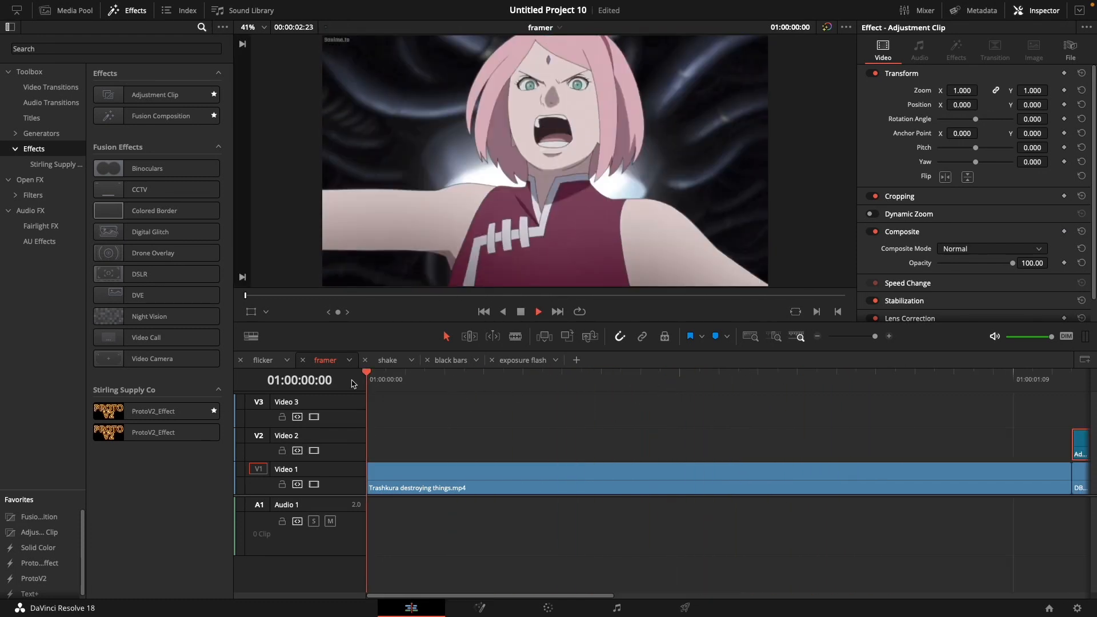
pyautogui.press('space')
pyautogui.moveTo(872, 338); pyautogui.dragTo(869, 339)
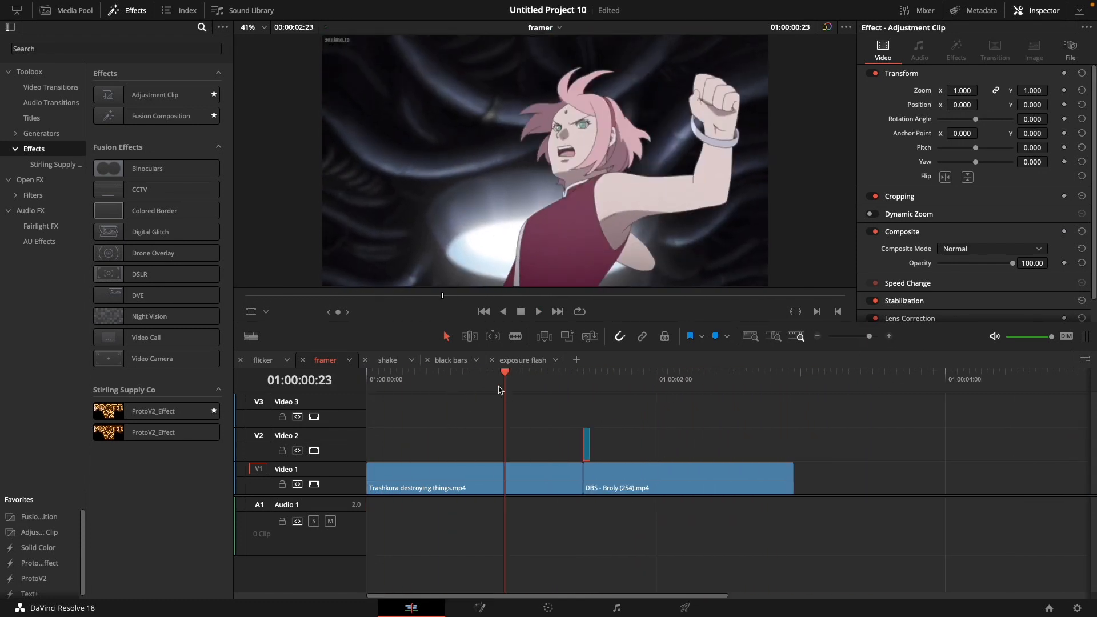
pyautogui.press('space')
pyautogui.hotkey('alt', 'l')
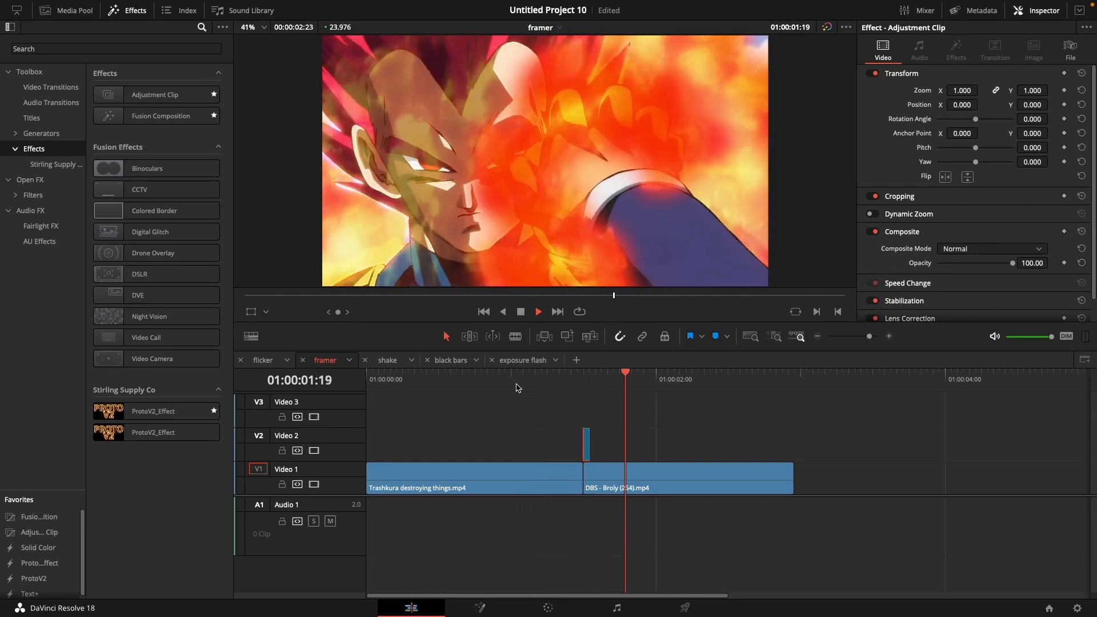
pyautogui.click(485, 387)
pyautogui.press('space')
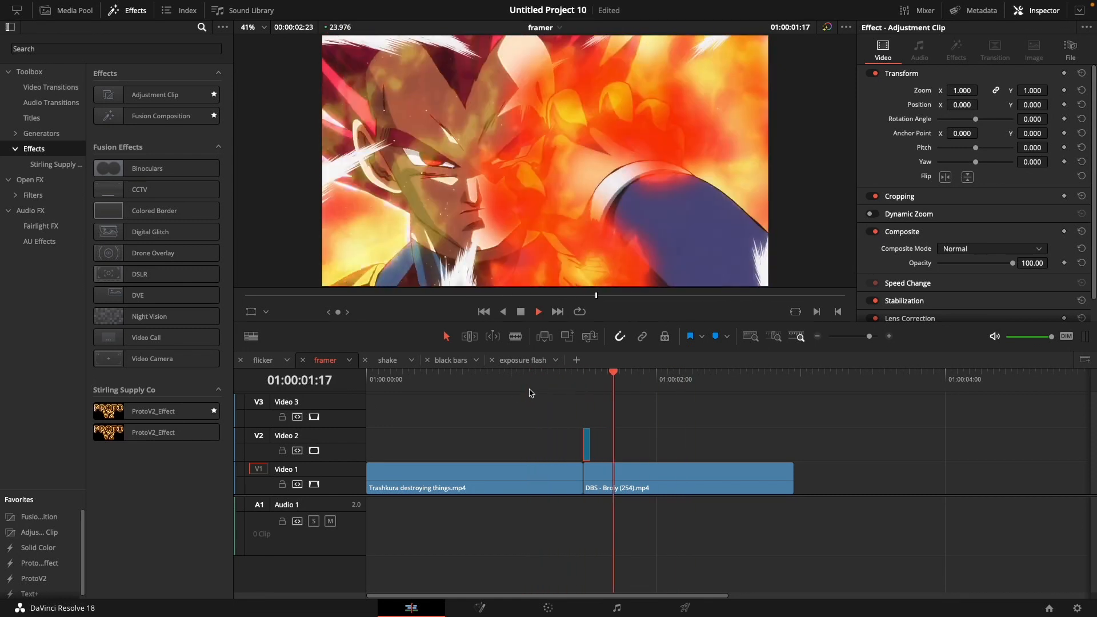
pyautogui.press('space')
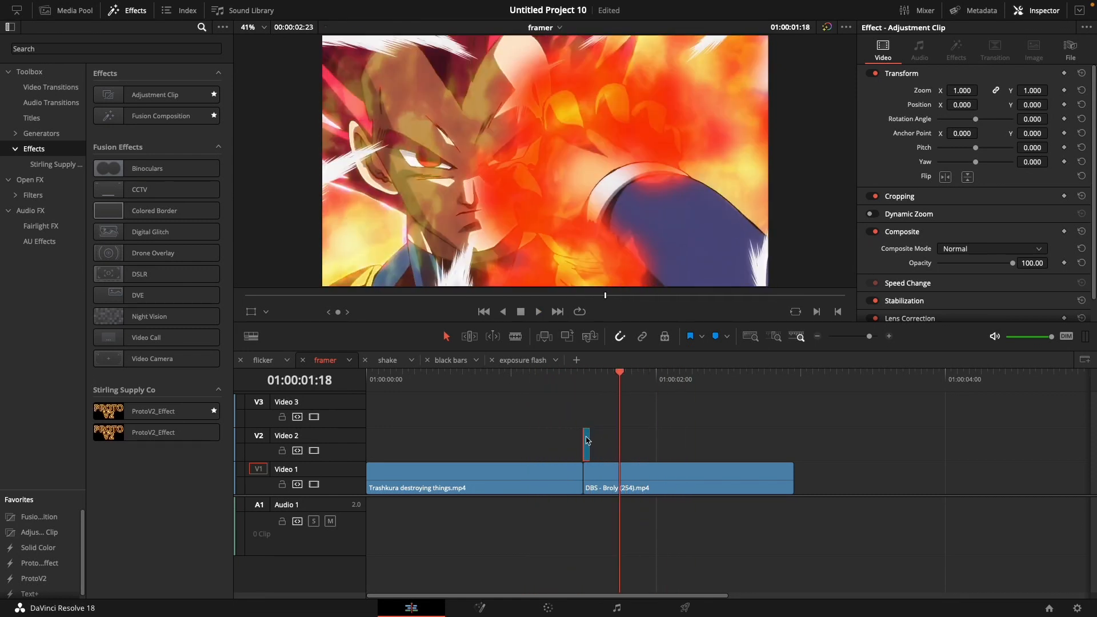
# Reopen the adjustment clip's Fusion composition and delete its Merge1, Background1 and Rectangle1 nodes.
pyautogui.click(583, 382)
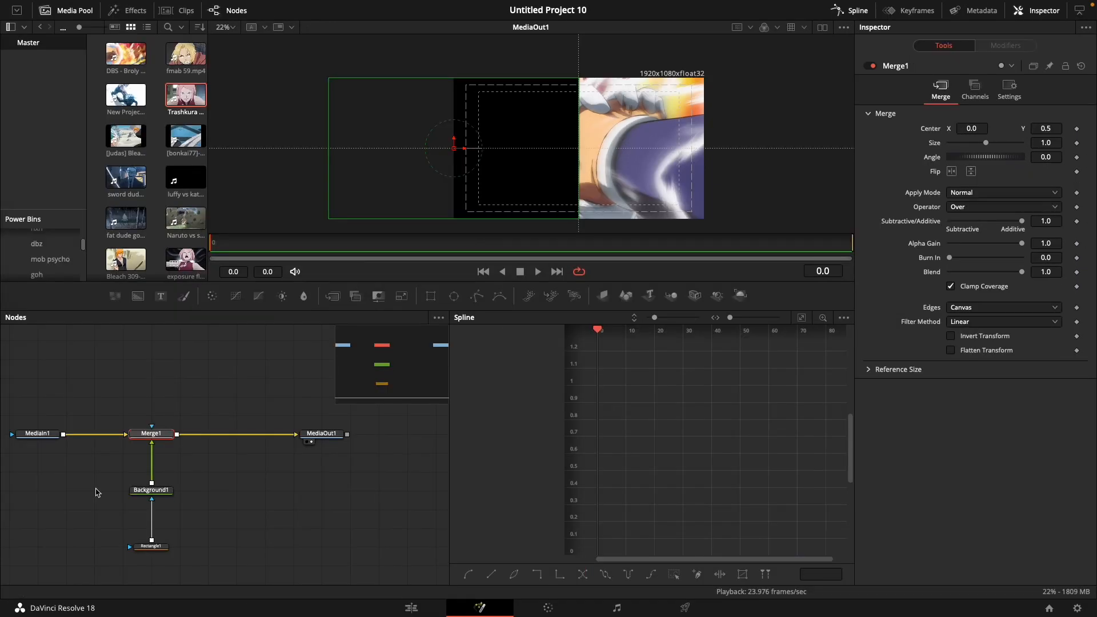
pyautogui.moveTo(113, 377); pyautogui.dragTo(205, 551)
pyautogui.press('Delete')
pyautogui.click(225, 420)
pyautogui.hscroll(5, 223, 425)
pyautogui.scroll(-1, 258, 409)
pyautogui.hscroll(-3, 116, 443)
# Add an Edge Detect node directly after MediaIn1.
pyautogui.click(141, 436)
pyautogui.click(150, 438)
pyautogui.hotkey('shift', 'space')
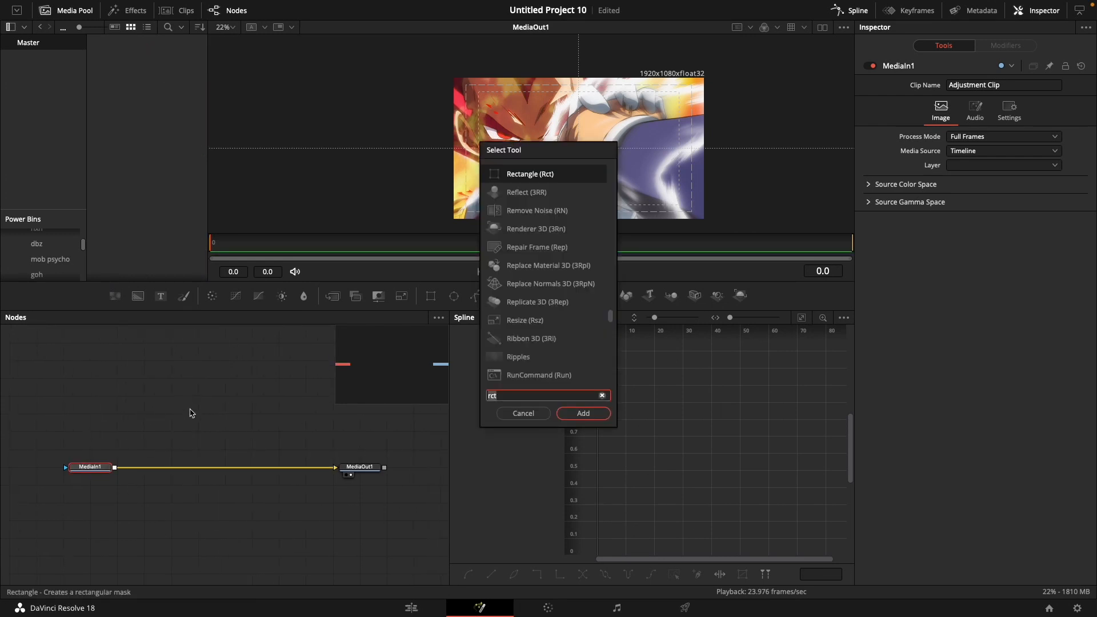
pyautogui.write('edg')
pyautogui.press('Return')
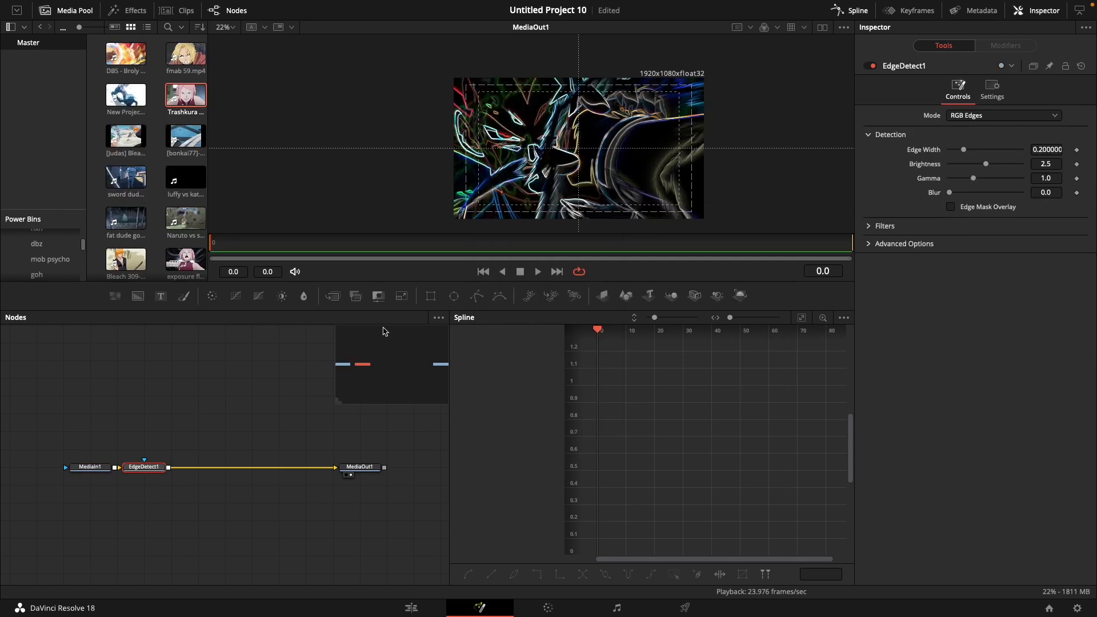
# Change the Edge Detect mode to Grayscale Edges.
pyautogui.click(957, 115)
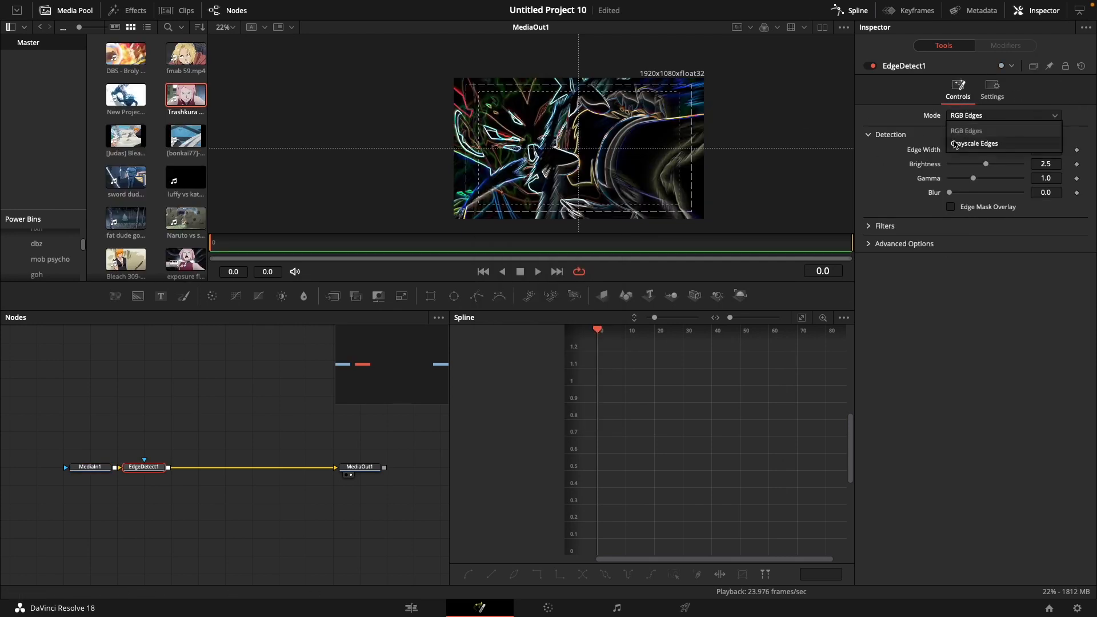
pyautogui.click(955, 132)
pyautogui.click(972, 116)
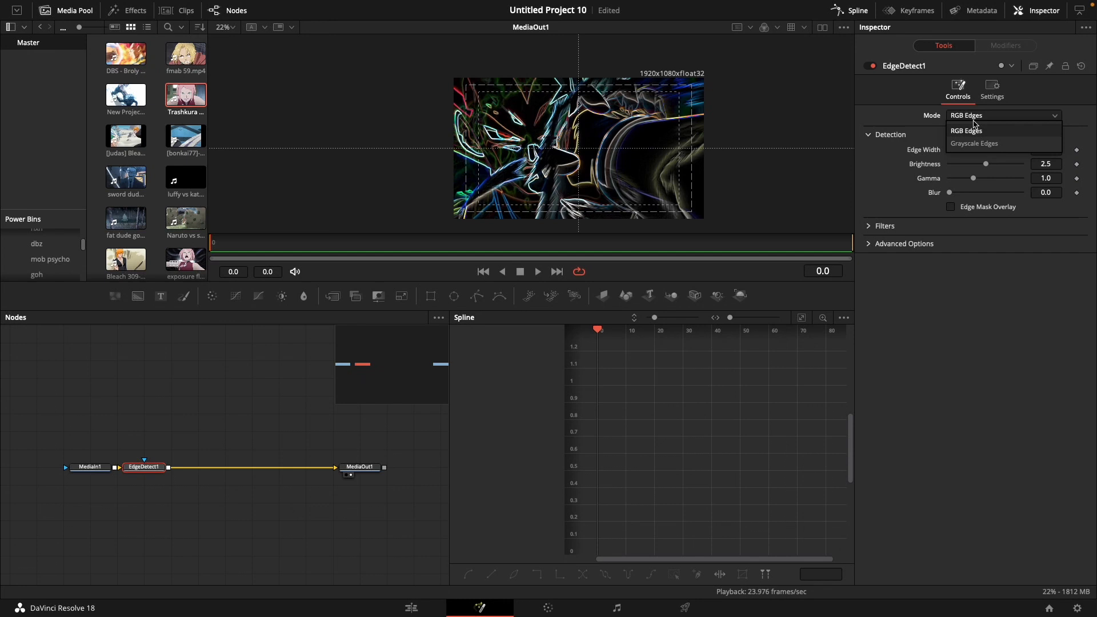
pyautogui.click(974, 143)
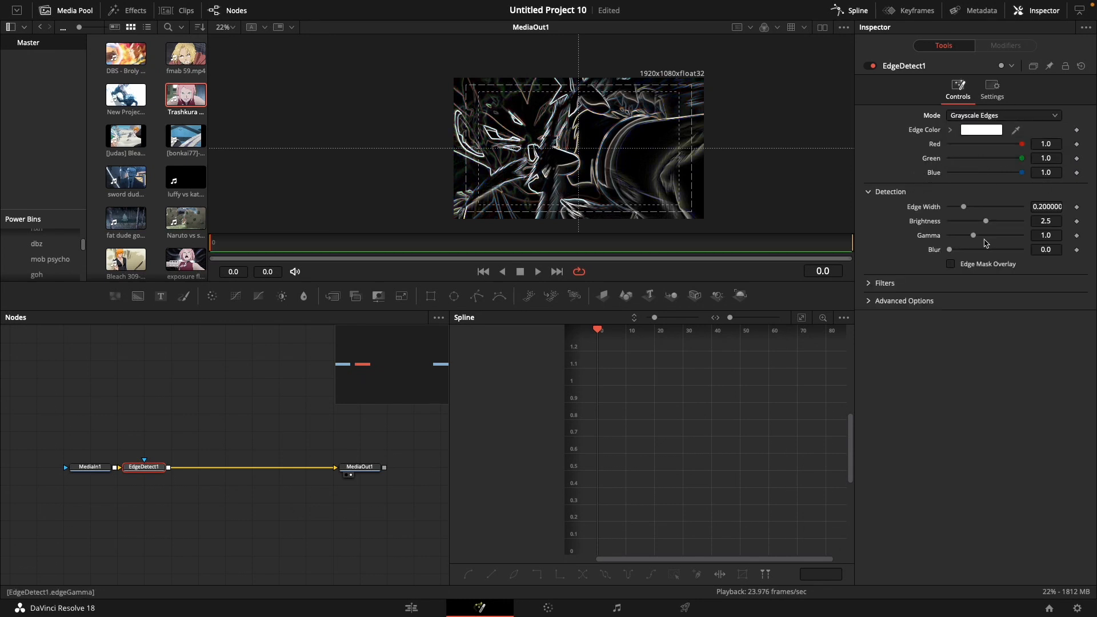
# Set the Edge Detect node's Edge Width to 0.0, Brightness to 5.0, Gamma to 2.0 and Blur to 0.189.
pyautogui.moveTo(963, 207); pyautogui.dragTo(1024, 236)
pyautogui.moveTo(949, 250)
pyautogui.mouseDown()
pyautogui.moveTo(969, 248)
pyautogui.moveTo(938, 255)
pyautogui.moveTo(960, 251)
pyautogui.mouseUp()
pyautogui.scroll(5, 520, 139)
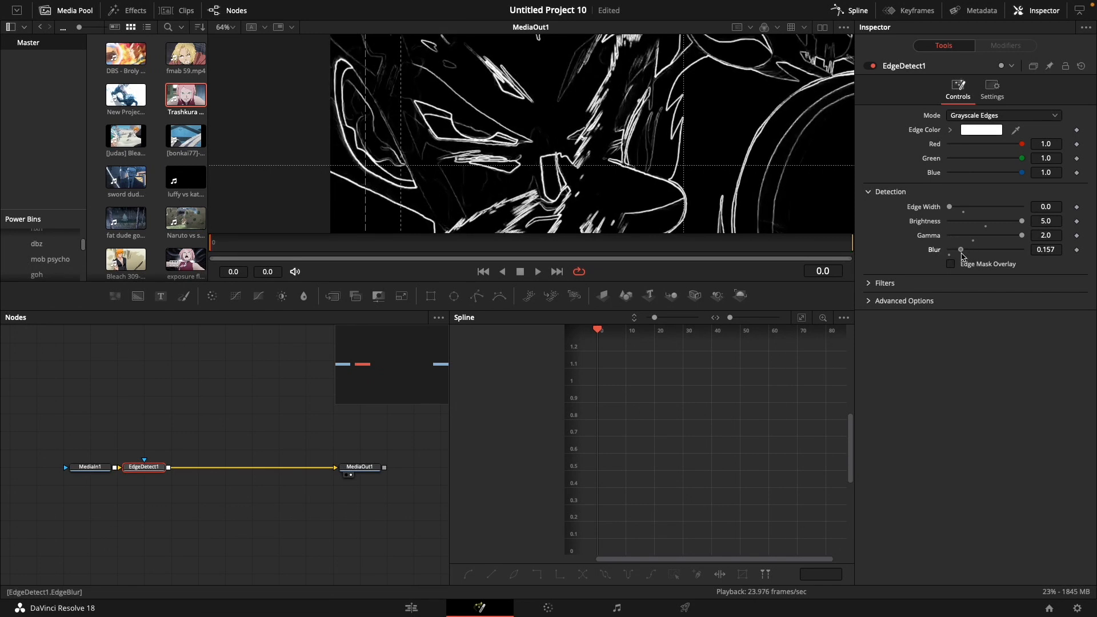
pyautogui.scroll(-4, 676, 173)
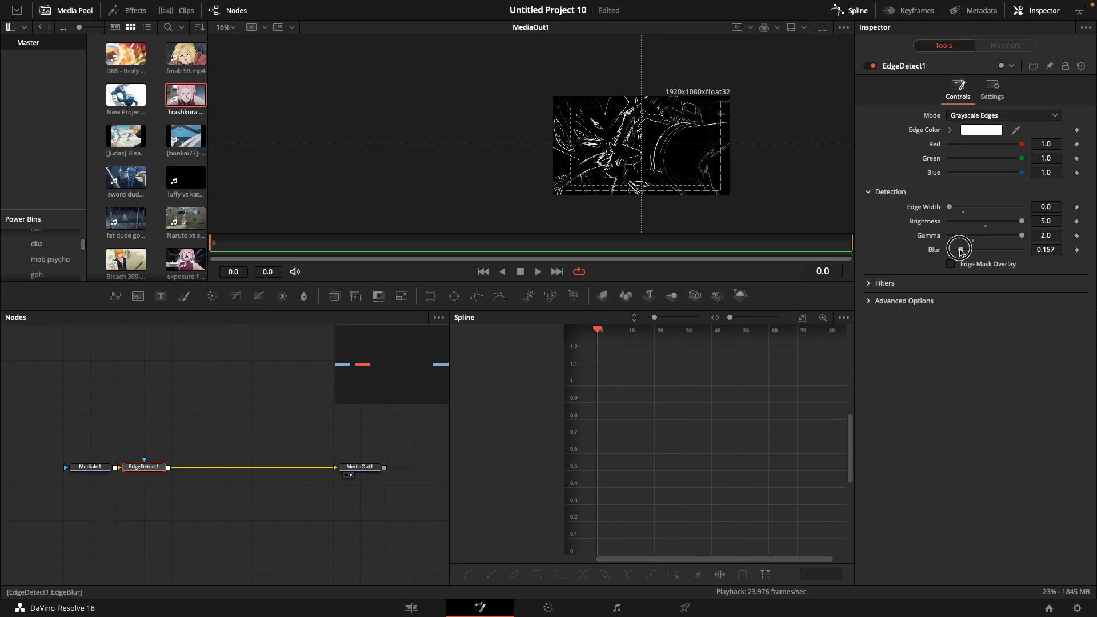
pyautogui.moveTo(961, 250); pyautogui.dragTo(963, 249)
pyautogui.scroll(2, 625, 145)
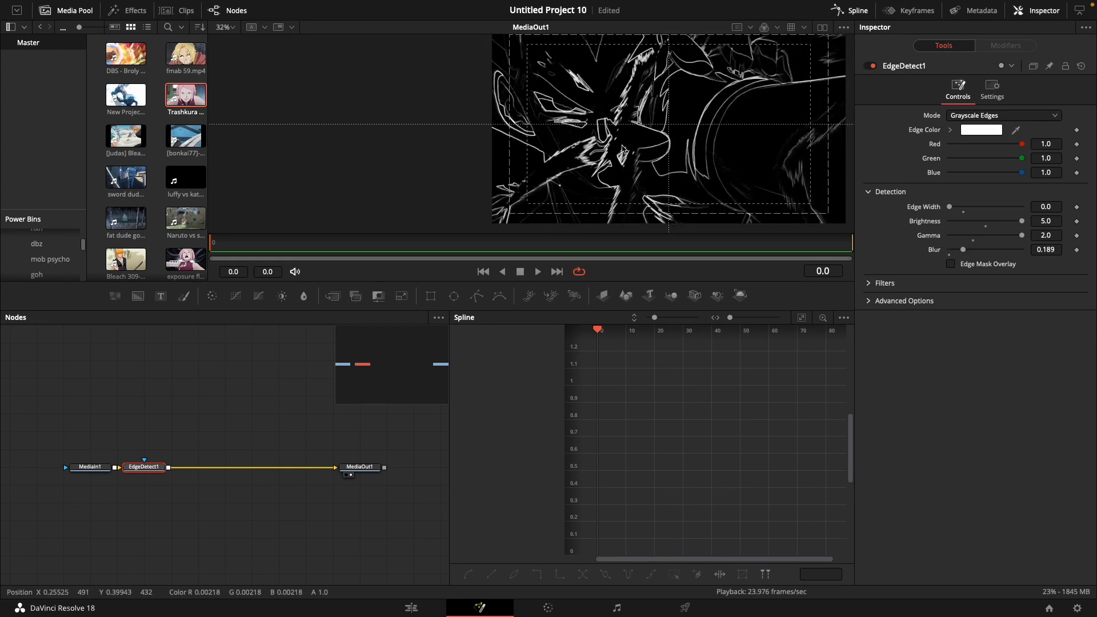
pyautogui.scroll(-1, 625, 145)
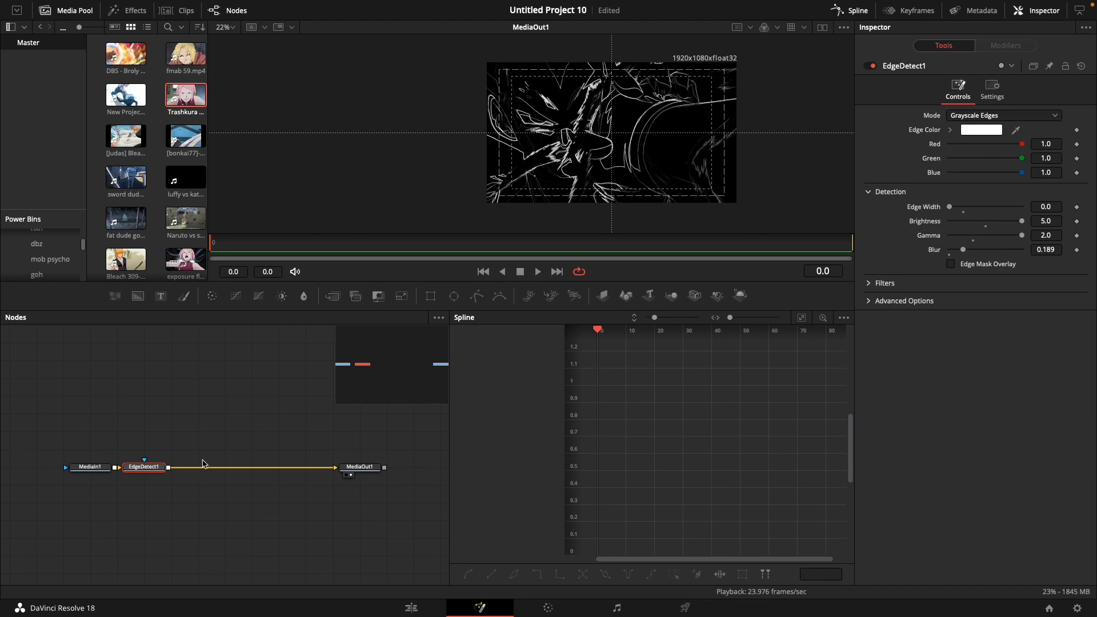
# Add a Directional Blur node between EdgeDetect1 and MediaOut1.
pyautogui.hotkey('shift', 'space')
pyautogui.write('d')
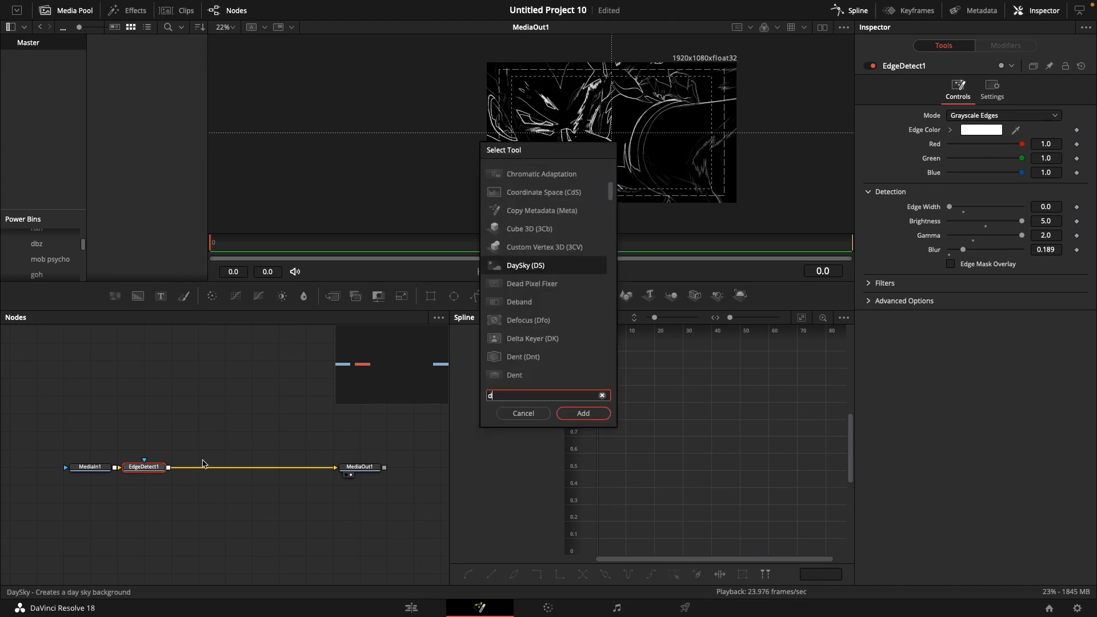
pyautogui.write('irect')
pyautogui.press('Down')
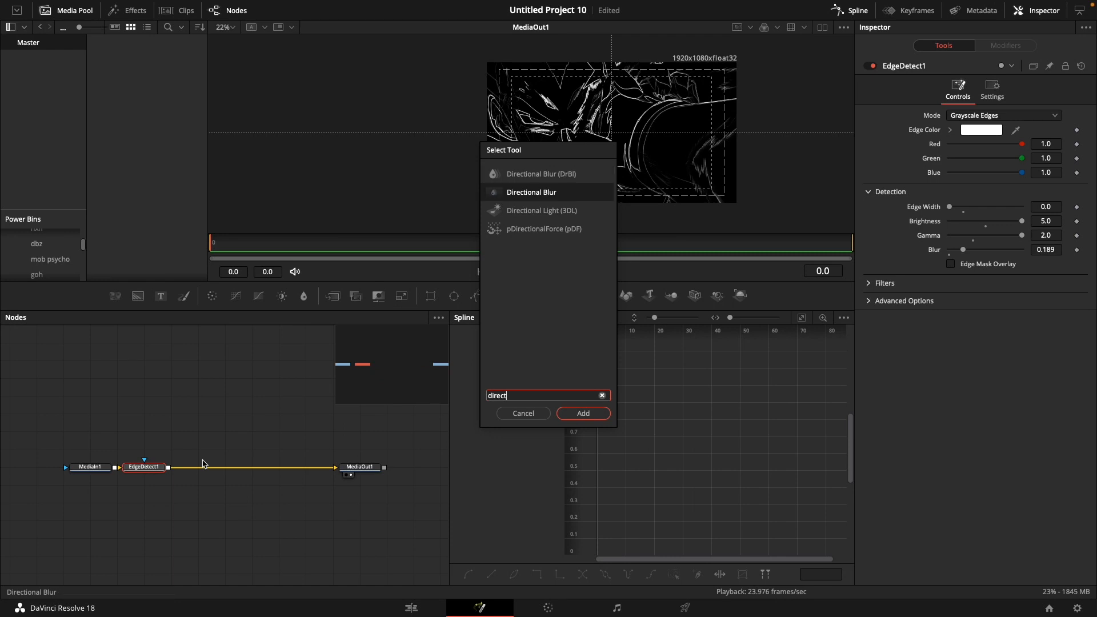
pyautogui.press('Return')
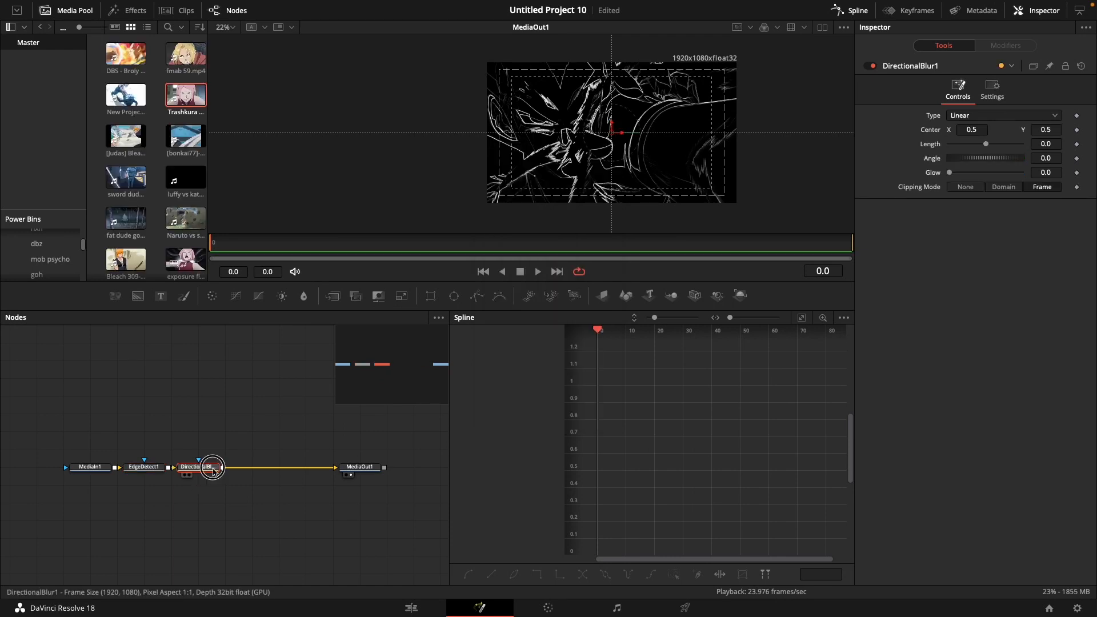
# Search the tool list for "drbl" and close it without adding a node.
pyautogui.hotkey('shift', 'space')
pyautogui.write('dire')
pyautogui.press('BackSpace')
pyautogui.press('BackSpace')
pyautogui.press('BackSpace')
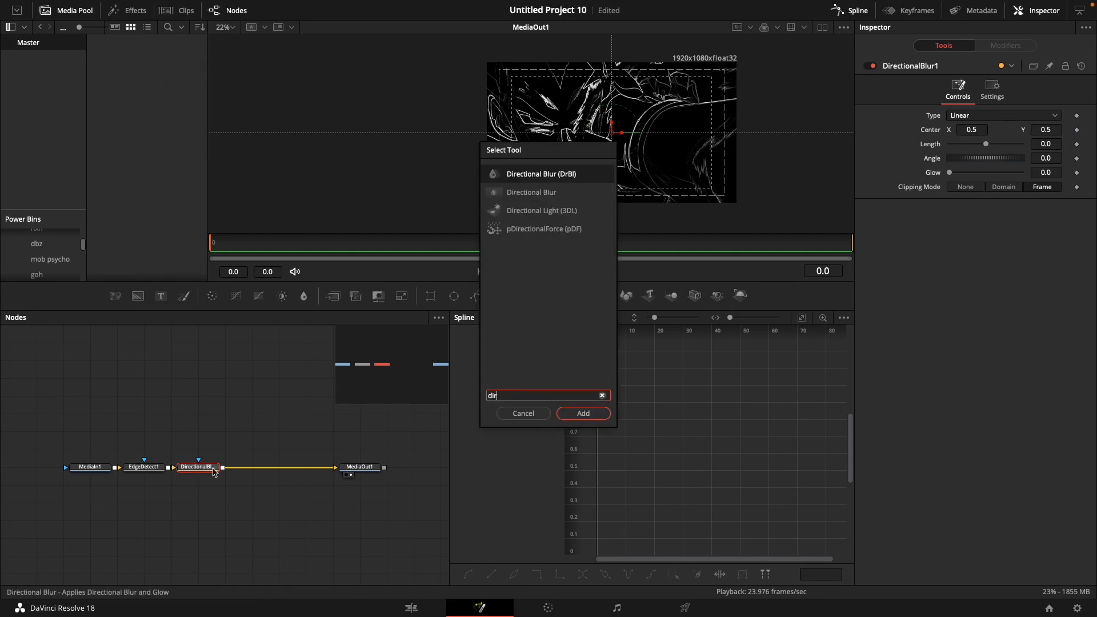
pyautogui.write('rbl')
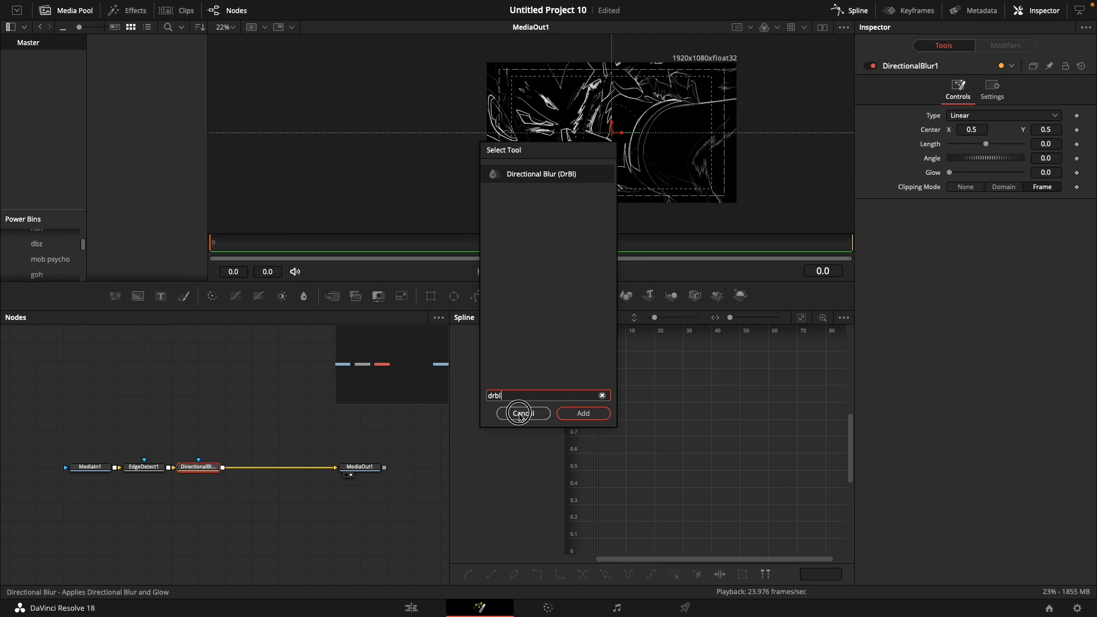
pyautogui.click(523, 413)
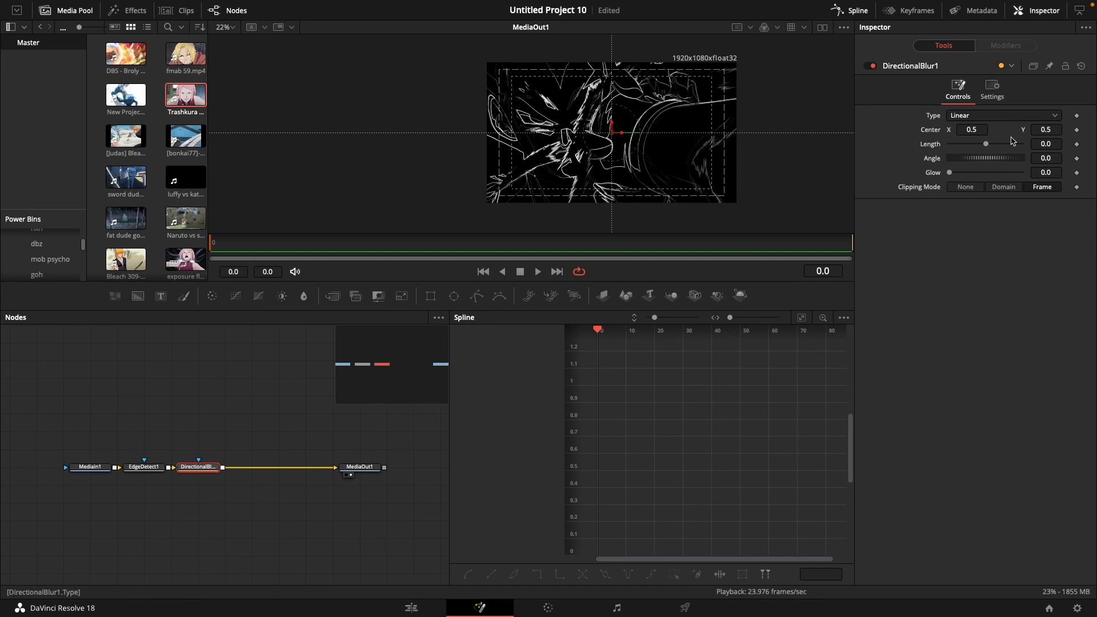
# Set the Directional Blur's Length to 0.1, Angle to about -180 and Glow to 0.291.
pyautogui.moveTo(638, 136)
pyautogui.mouseDown()
pyautogui.moveTo(631, 157)
pyautogui.moveTo(577, 163)
pyautogui.moveTo(557, 134)
pyautogui.mouseUp()
pyautogui.moveTo(986, 144); pyautogui.dragTo(1071, 148)
pyautogui.moveTo(585, 137); pyautogui.dragTo(632, 127)
pyautogui.hotkey('ctrl', 'f')
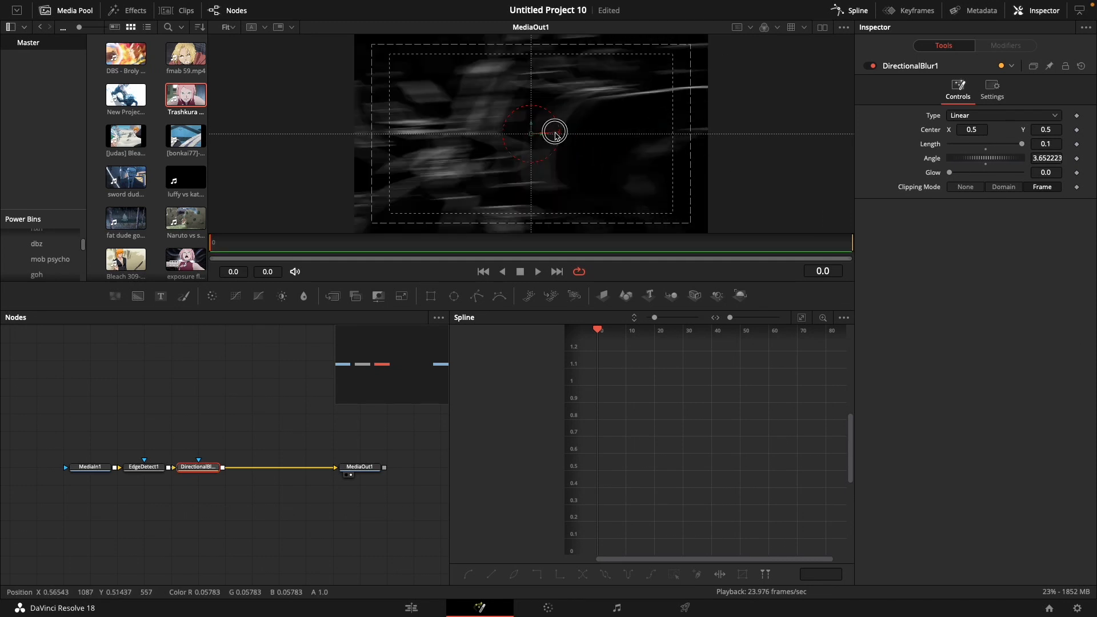
pyautogui.moveTo(562, 130); pyautogui.dragTo(473, 133)
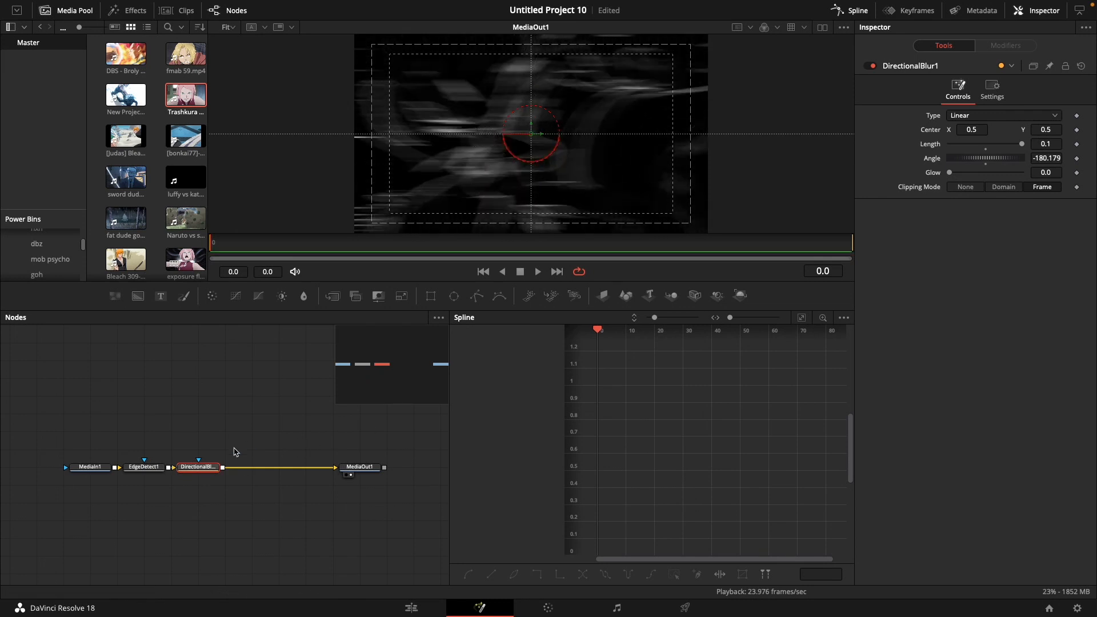
pyautogui.moveTo(197, 468); pyautogui.dragTo(248, 482)
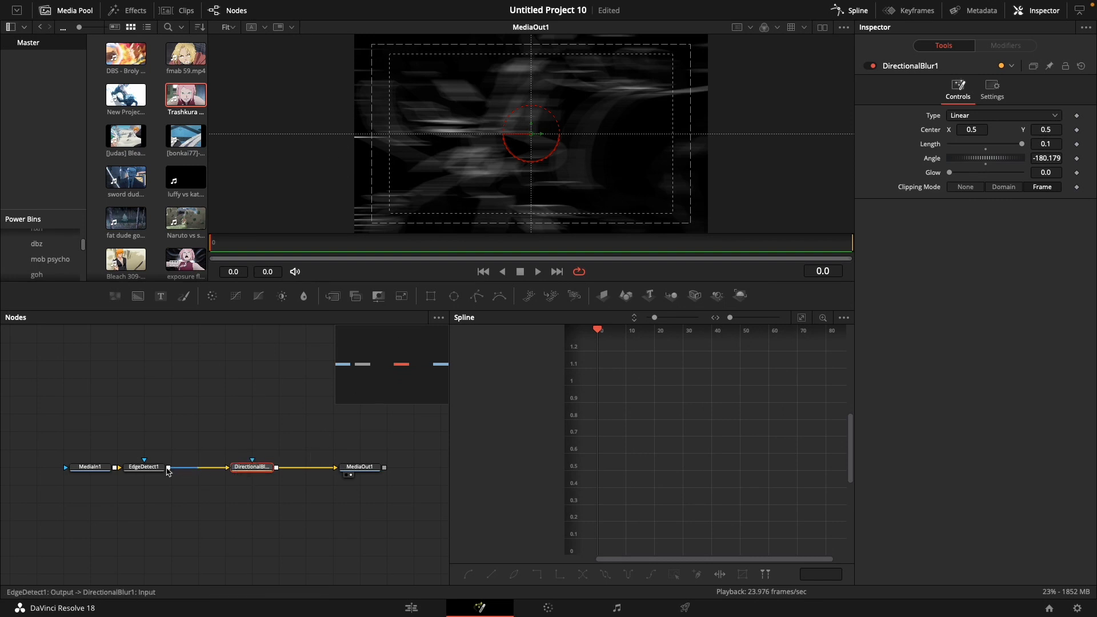
pyautogui.moveTo(960, 175); pyautogui.dragTo(975, 182)
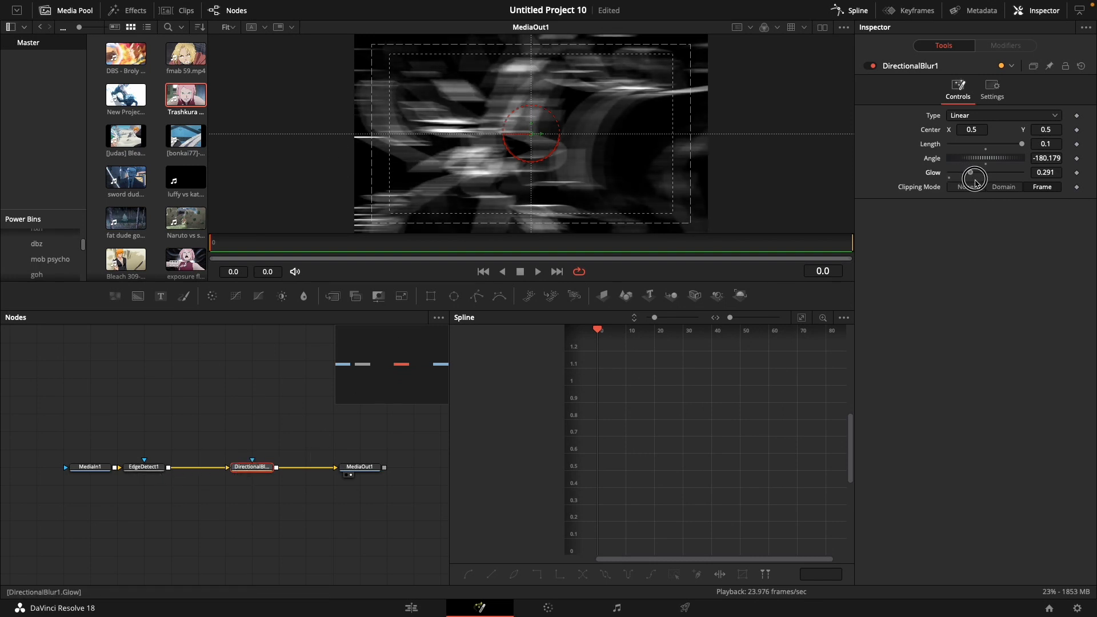
# Insert a Color Corrector node between EdgeDetect1 and the Directional Blur, spacing the blur node further along the chain.
pyautogui.moveTo(238, 467); pyautogui.dragTo(211, 468)
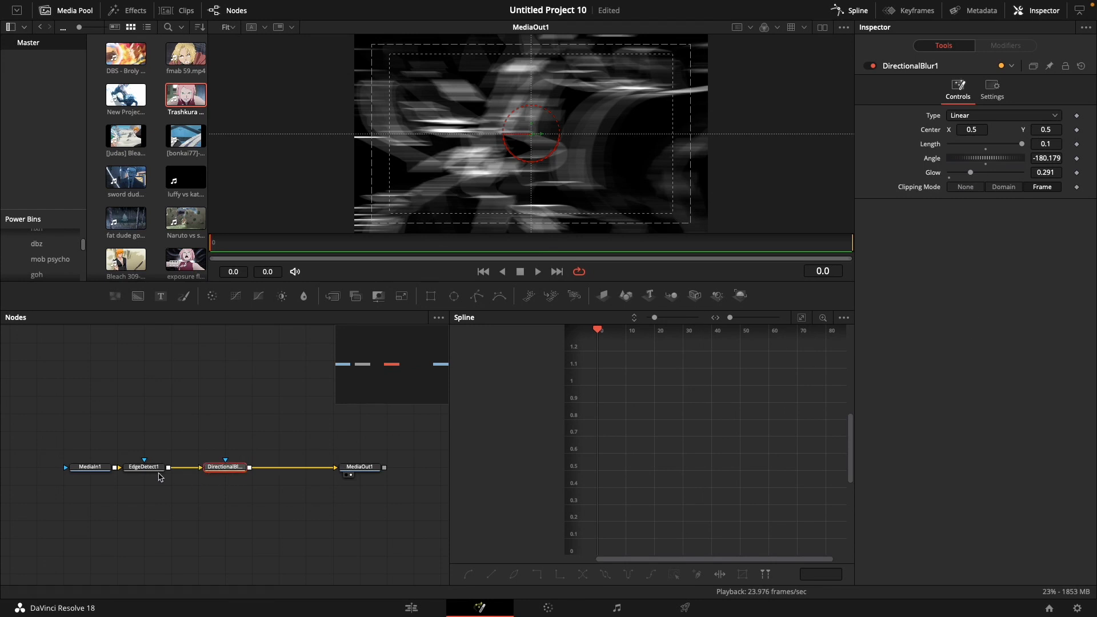
pyautogui.click(143, 467)
pyautogui.click(148, 469)
pyautogui.hotkey('ctrl', 'z')
pyautogui.hotkey('shift', 'space')
pyautogui.write('cc')
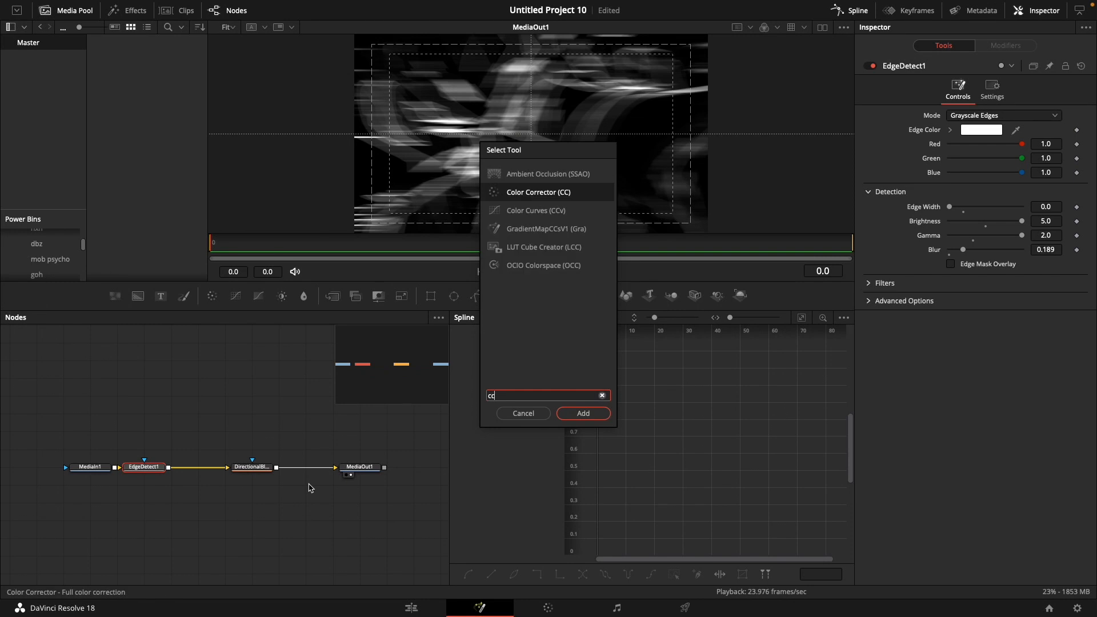
pyautogui.press('Return')
pyautogui.moveTo(254, 467); pyautogui.dragTo(308, 467)
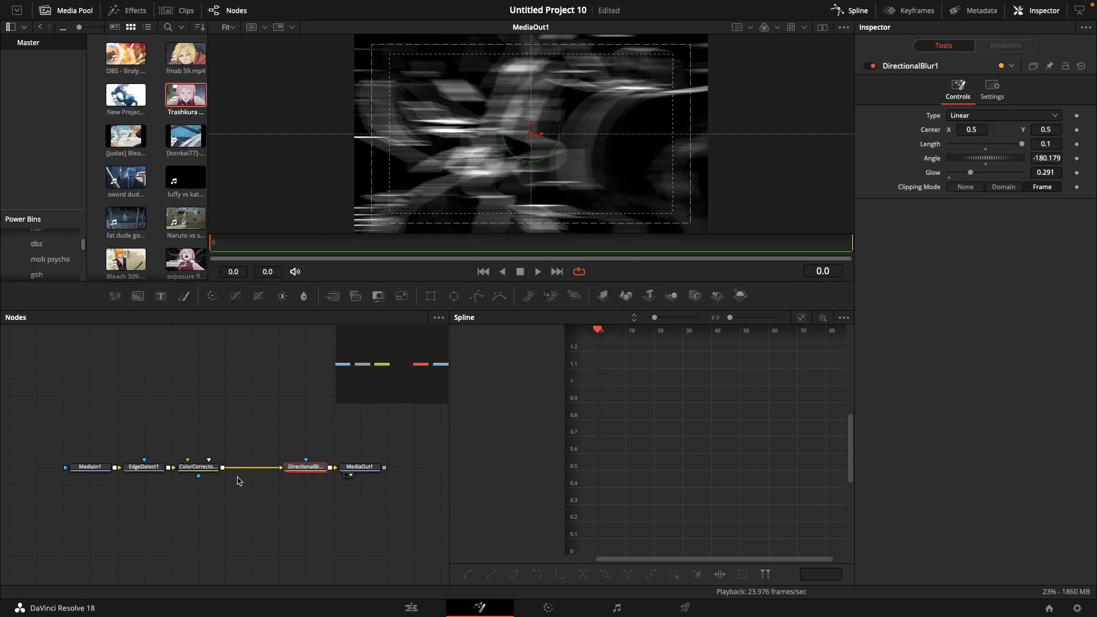
# Tint the Color Corrector orange on its Master color wheel and leave space after EdgeDetect1.
pyautogui.moveTo(199, 467); pyautogui.dragTo(252, 467)
pyautogui.moveTo(1004, 192); pyautogui.dragTo(1056, 160)
pyautogui.moveTo(252, 468)
pyautogui.mouseDown()
pyautogui.moveTo(225, 467)
pyautogui.moveTo(257, 469)
pyautogui.mouseUp()
# Add the ProtoV2_Effect node after EdgeDetect1 and raise its Threshold to 0.953.
pyautogui.click(143, 467)
pyautogui.click(143, 467)
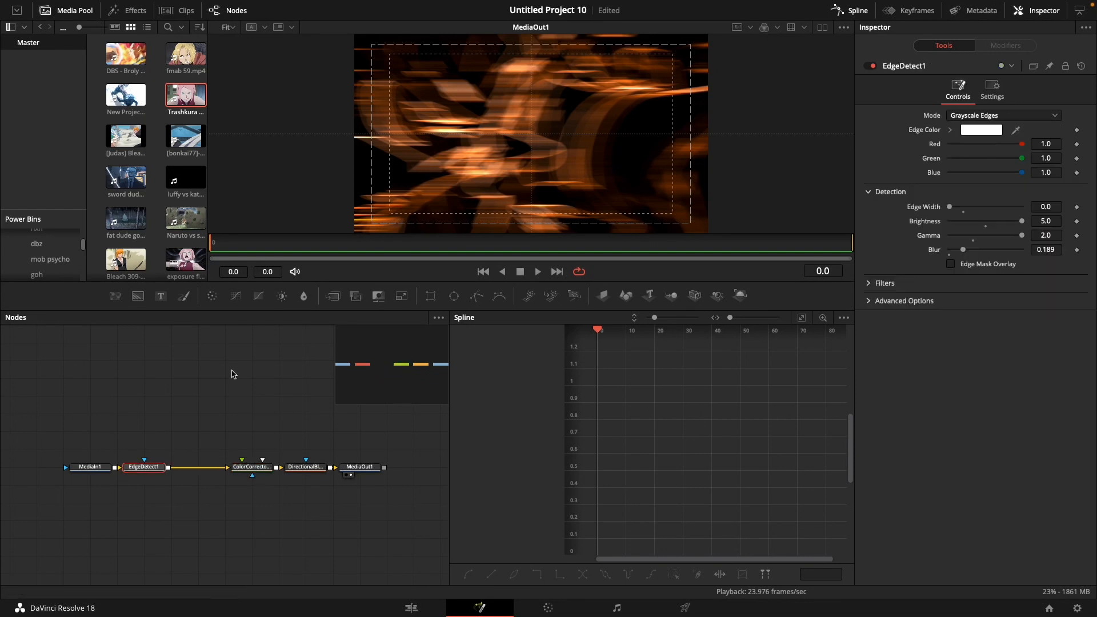
pyautogui.hotkey('shift', 'space')
pyautogui.write('proto')
pyautogui.press('Return')
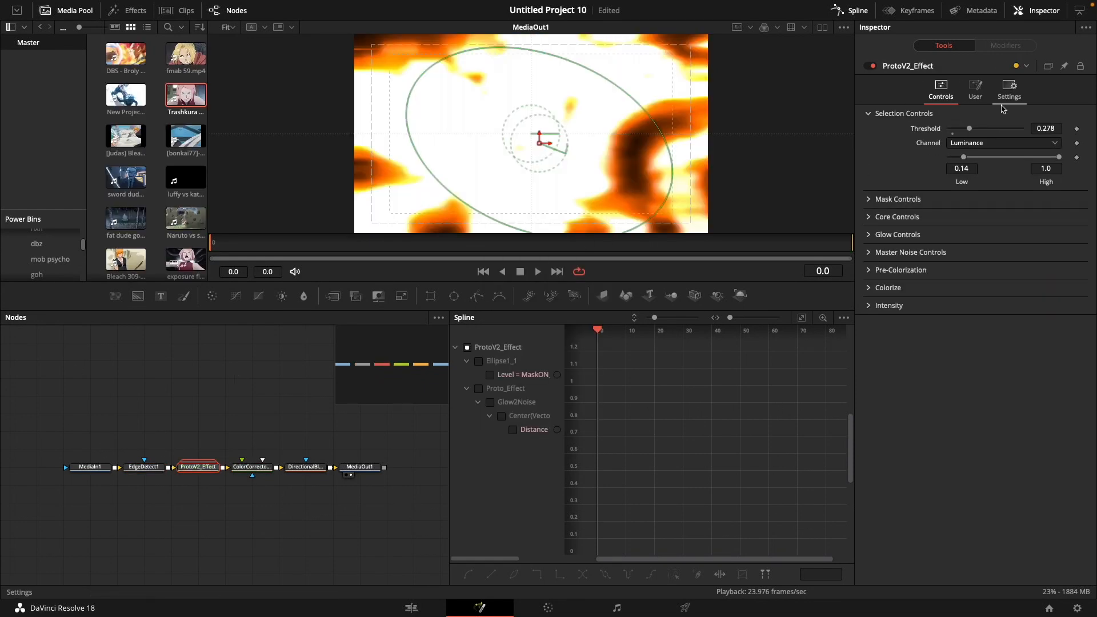
pyautogui.moveTo(969, 129); pyautogui.dragTo(1019, 130)
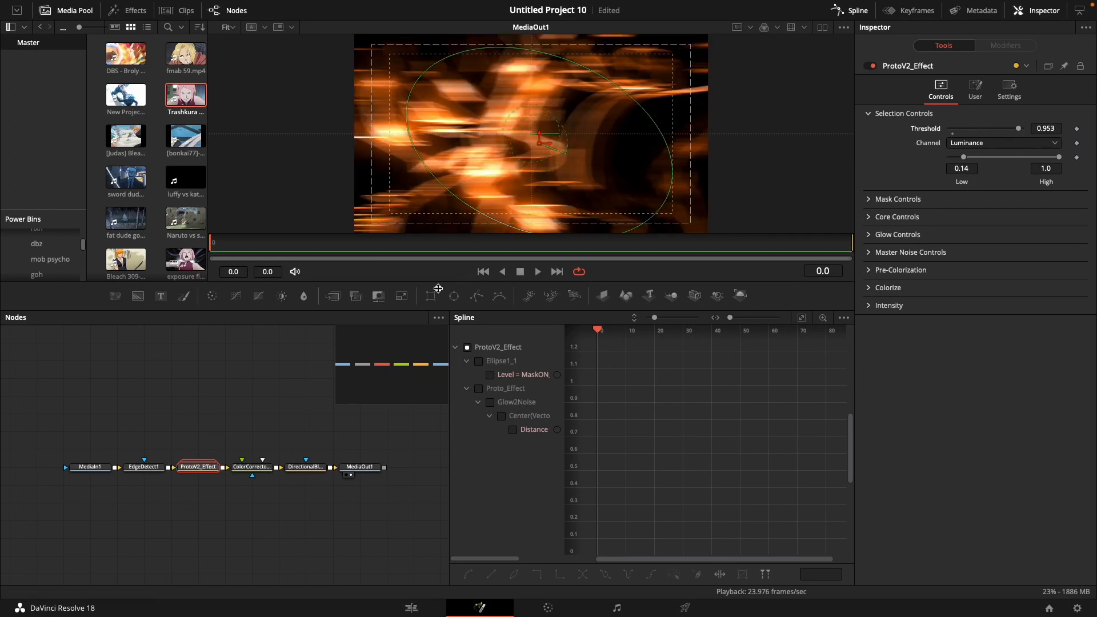
# Paste a copy of ProtoV2_Effect after the Directional Blur and delete the original one before the Color Corrector.
pyautogui.moveTo(378, 468); pyautogui.dragTo(349, 483)
pyautogui.click(230, 479)
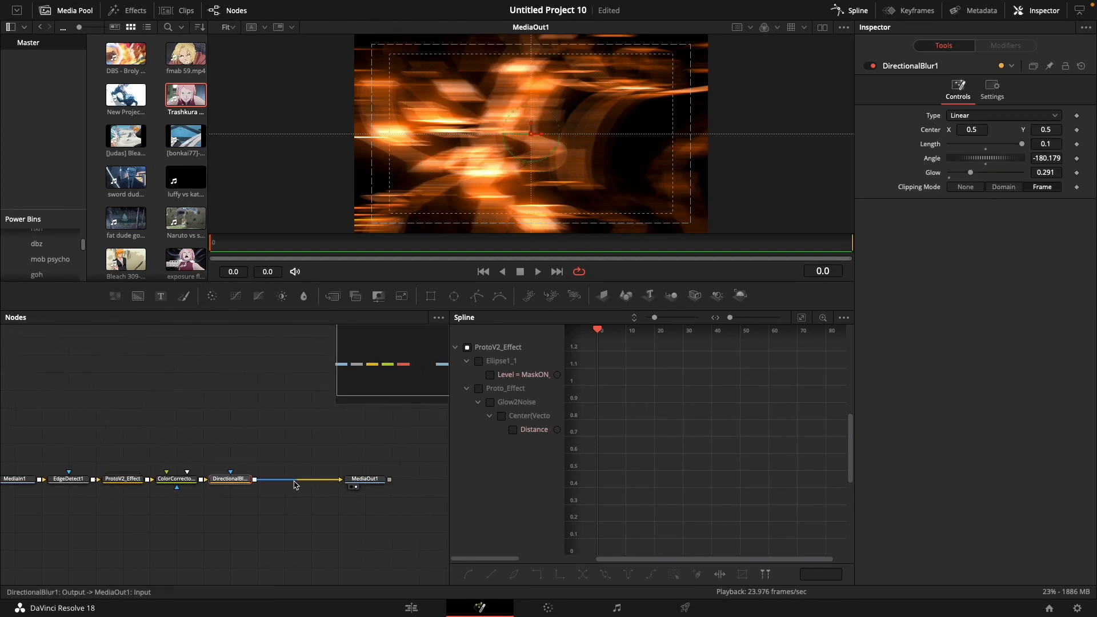
pyautogui.hotkey('ctrl', 'v')
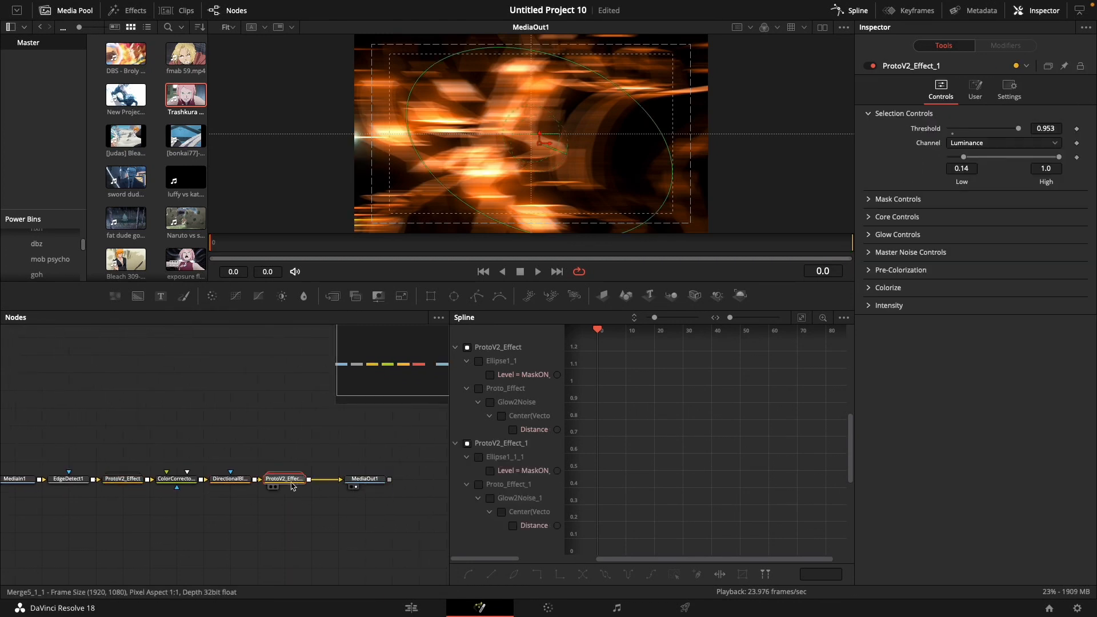
pyautogui.click(130, 481)
pyautogui.press('Delete')
# Paste a copy of the Color Corrector after the ProtoV2 effect node and delete the original before the Directional Blur.
pyautogui.click(179, 483)
pyautogui.moveTo(315, 471); pyautogui.dragTo(238, 474)
pyautogui.moveTo(298, 482); pyautogui.dragTo(372, 486)
pyautogui.click(215, 482)
pyautogui.hotkey('ctrl', 'v')
pyautogui.click(100, 480)
pyautogui.press('Delete')
pyautogui.moveTo(161, 463); pyautogui.dragTo(267, 484)
pyautogui.click(267, 420)
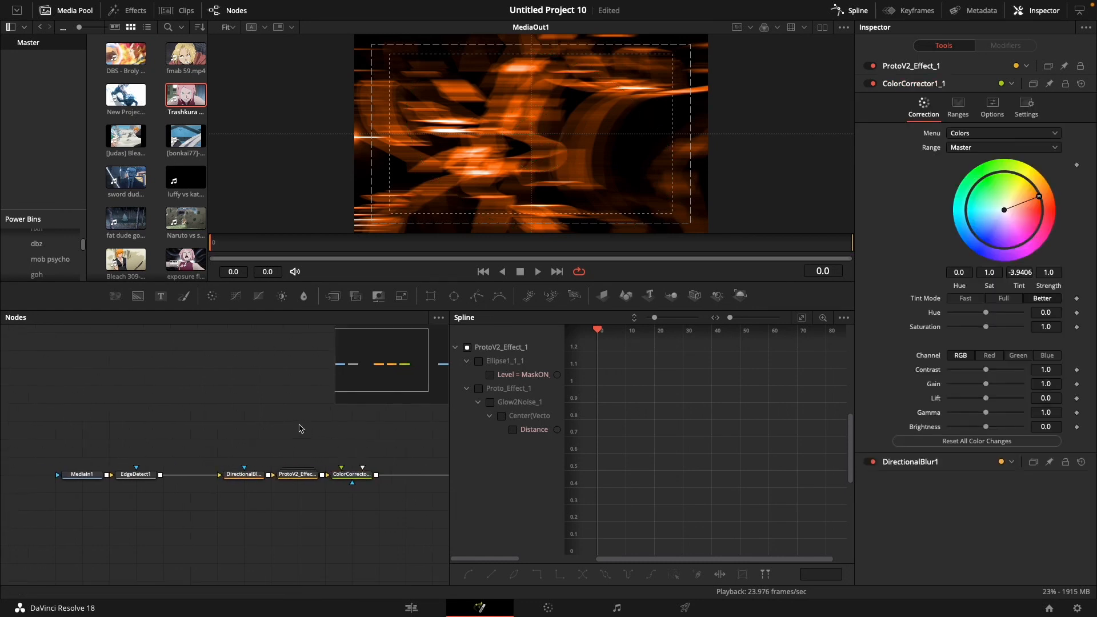
# Lower the Threshold of the ProtoV2_Effect_1 node to 0.236.
pyautogui.click(307, 476)
pyautogui.moveTo(1015, 135); pyautogui.dragTo(966, 134)
pyautogui.click(313, 500)
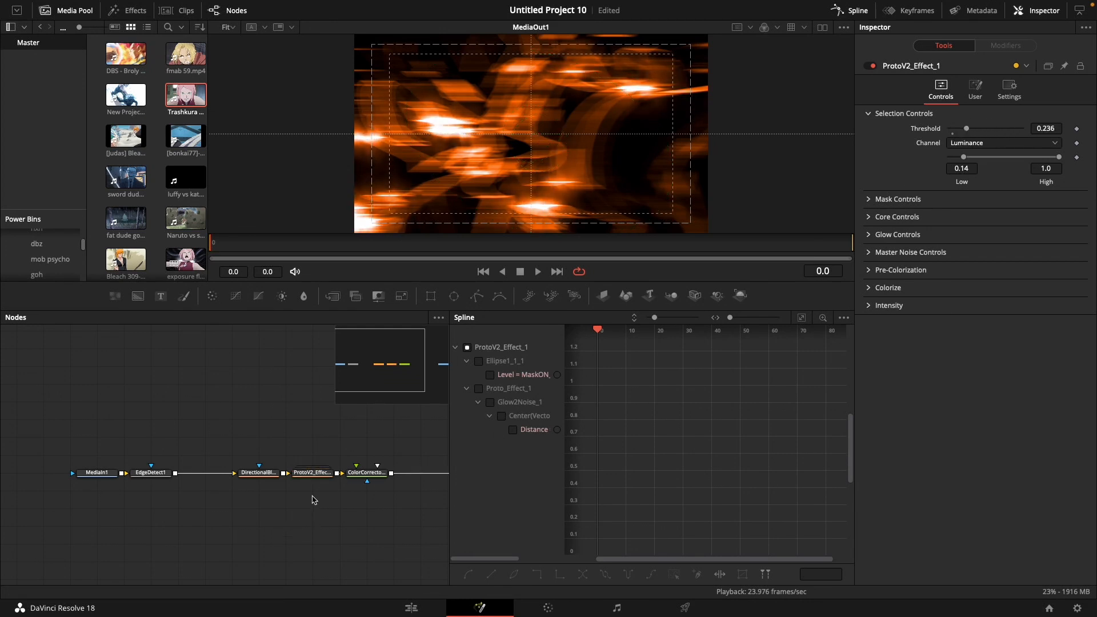
pyautogui.moveTo(374, 491); pyautogui.dragTo(269, 499)
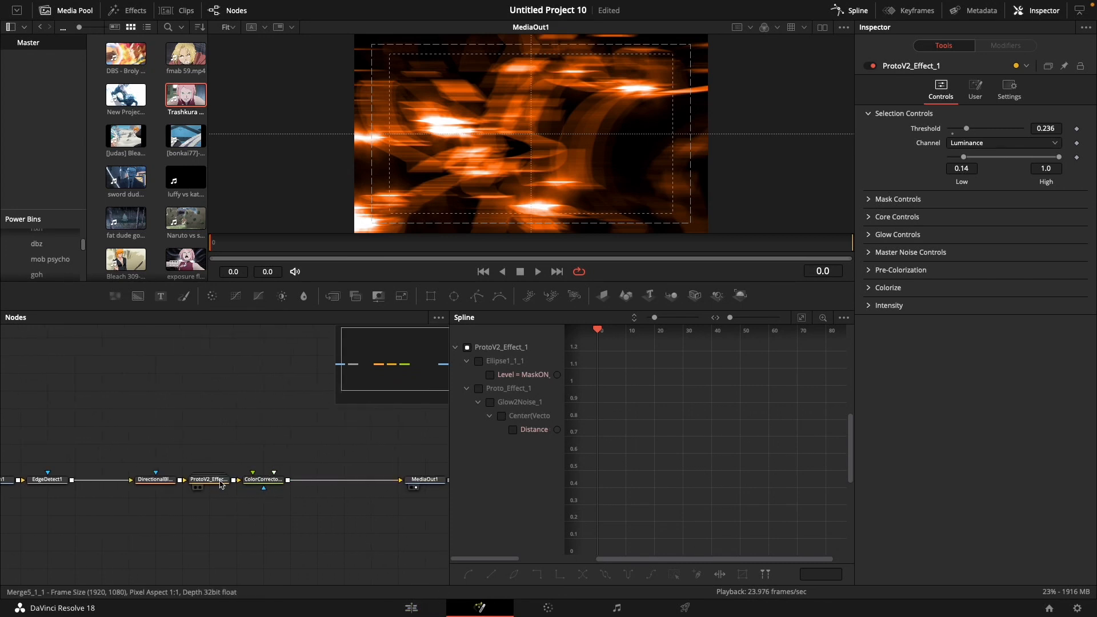
# Return to the Edit page and play the timeline around the cut to check the orange framer.
pyautogui.click(436, 611)
pyautogui.moveTo(566, 392)
pyautogui.mouseDown()
pyautogui.moveTo(526, 393)
pyautogui.moveTo(588, 392)
pyautogui.moveTo(558, 391)
pyautogui.moveTo(572, 389)
pyautogui.mouseUp()
pyautogui.press('space')
pyautogui.click(578, 389)
pyautogui.click(579, 393)
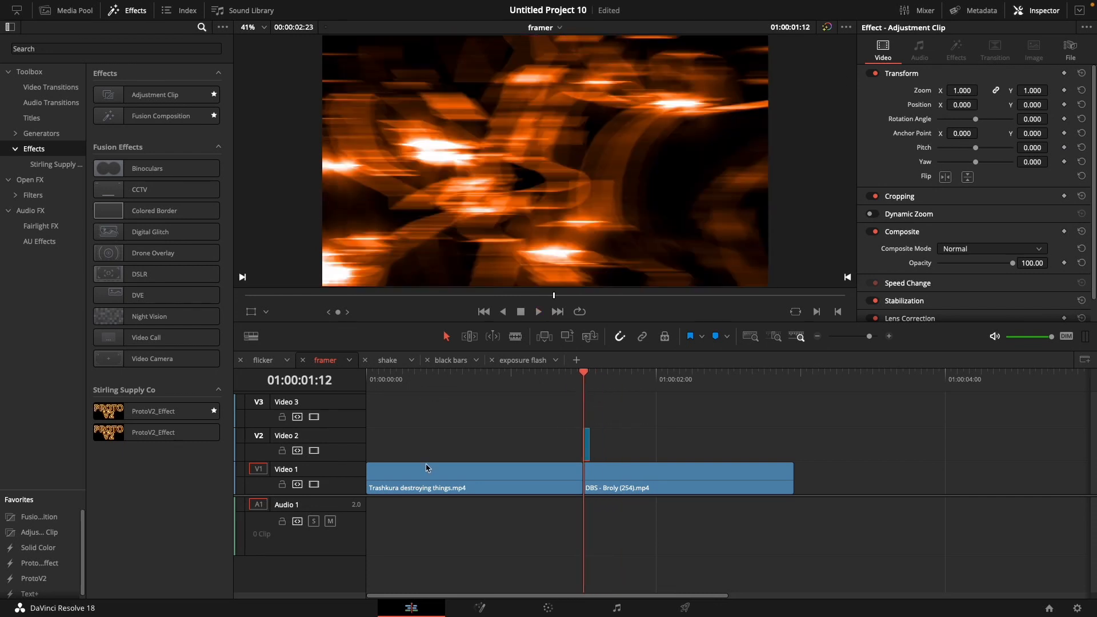
# Add an Adjustment Clip on Video 3 right after the first one, trim it to one frame, and open it in Fusion.
pyautogui.moveTo(36, 533); pyautogui.dragTo(598, 421)
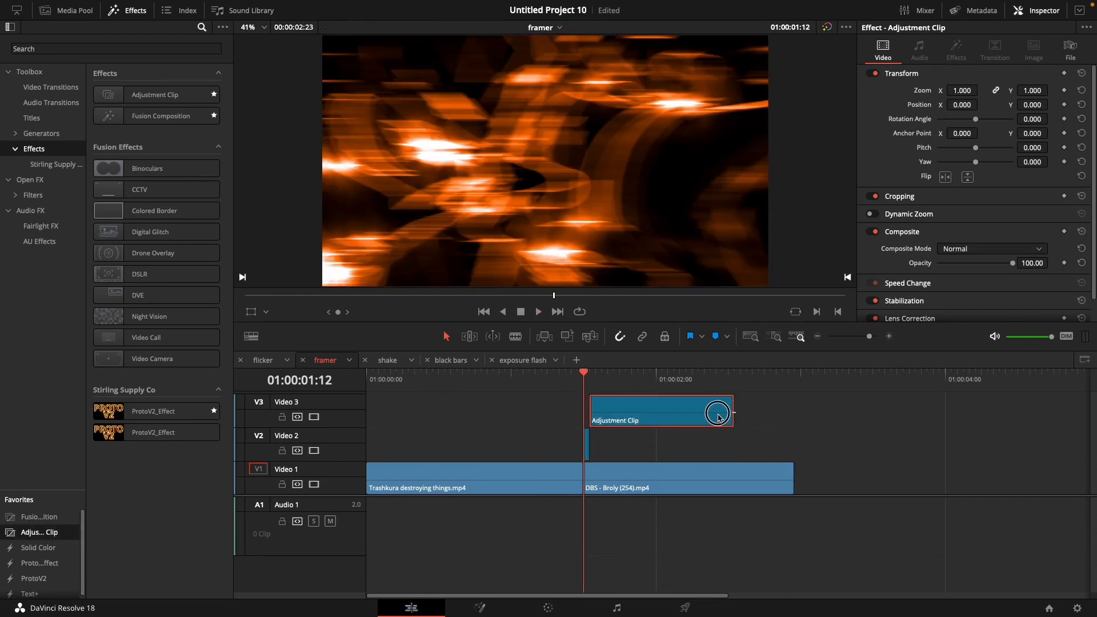
pyautogui.moveTo(733, 410); pyautogui.dragTo(591, 412)
pyautogui.hotkey('shift', '5')
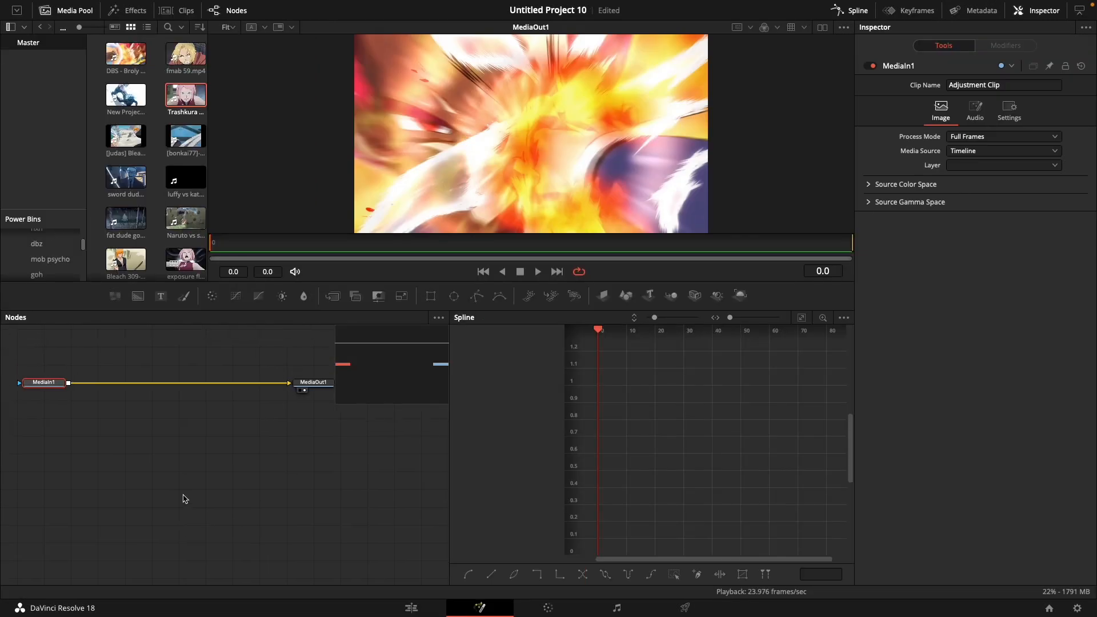
pyautogui.hotkey('shift', 'space')
pyautogui.write('invert')
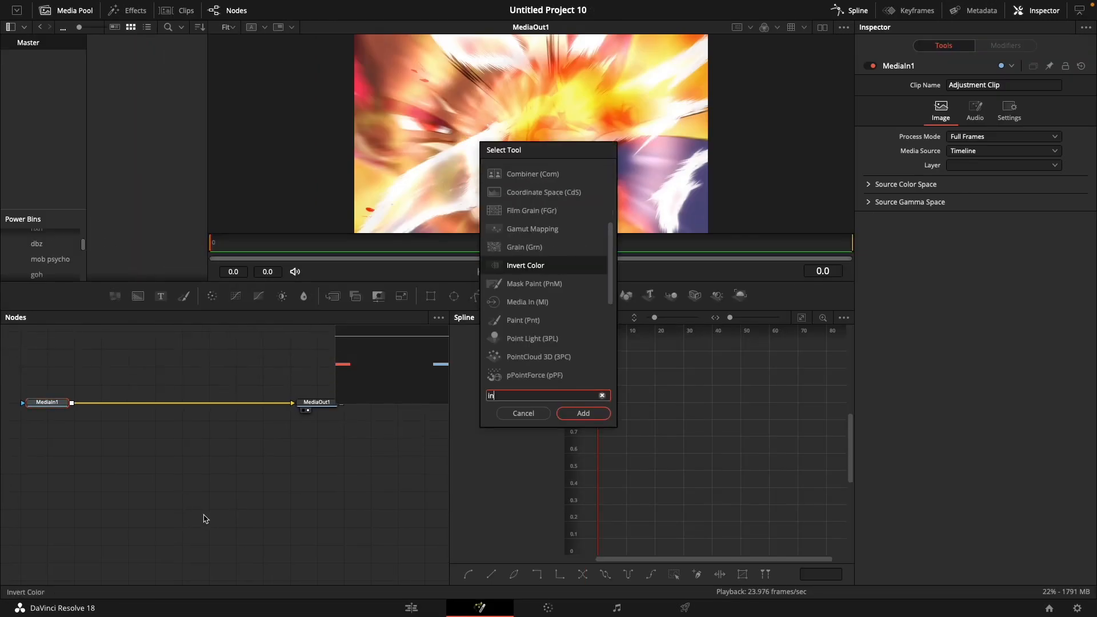
pyautogui.press('Return')
pyautogui.moveTo(103, 413); pyautogui.dragTo(157, 413)
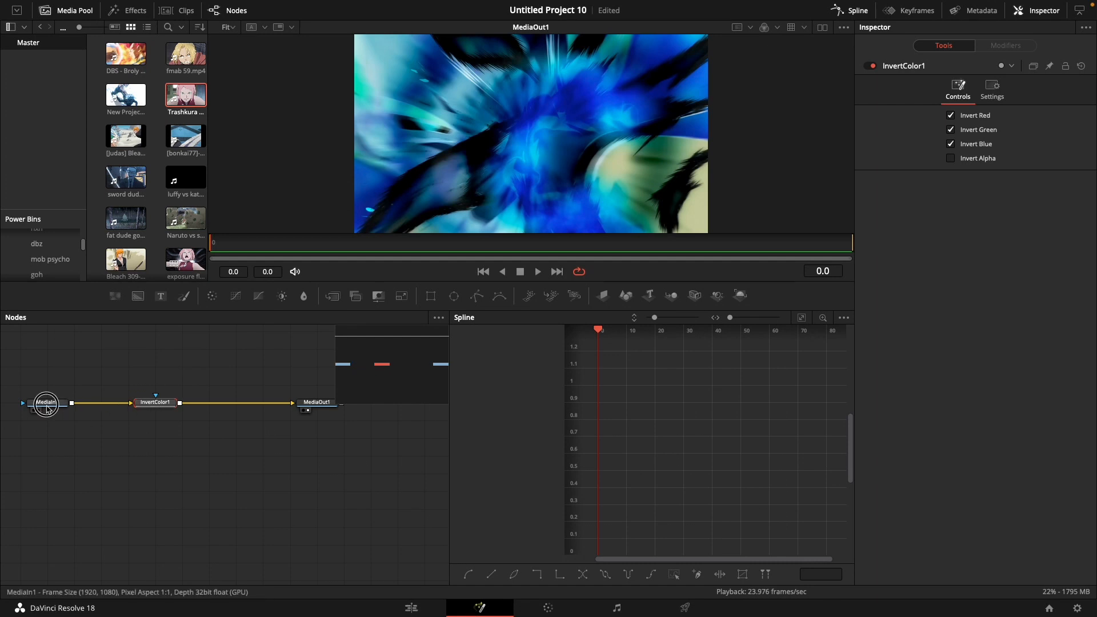
pyautogui.click(48, 404)
pyautogui.hotkey('shift', 'space')
pyautogui.write('c')
pyautogui.click(524, 416)
pyautogui.click(156, 403)
pyautogui.press('Delete')
pyautogui.hotkey('shift', 'space')
pyautogui.press('Escape')
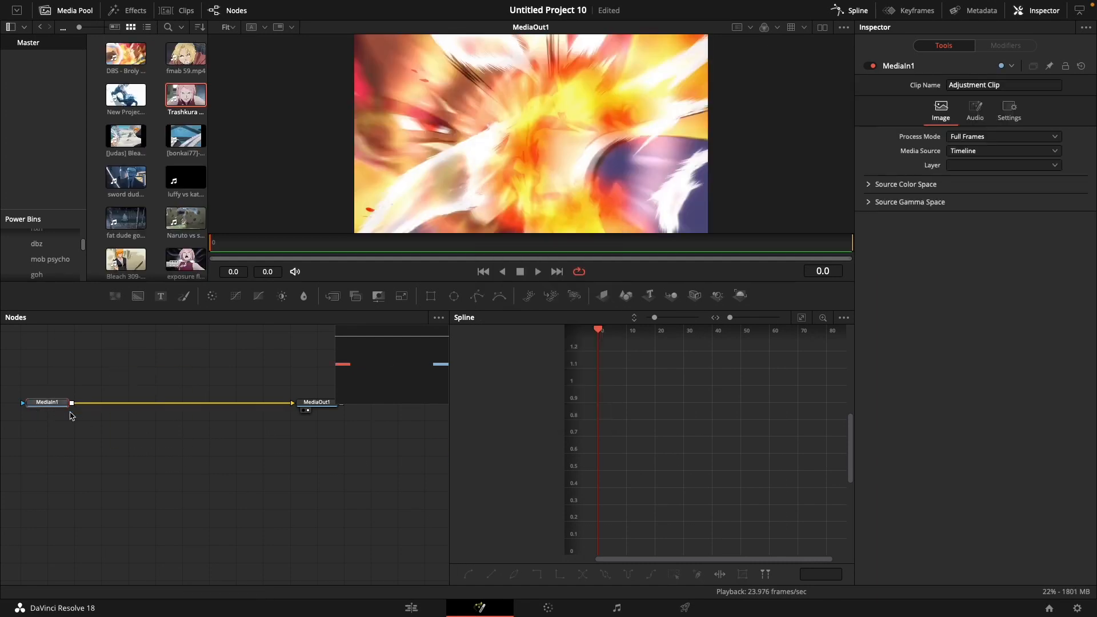
# Add a Color Corrector with Saturation 0.0 after MediaIn1, followed by an Invert Color node.
pyautogui.hotkey('shift', 'space')
pyautogui.write('cc')
pyautogui.press('Return')
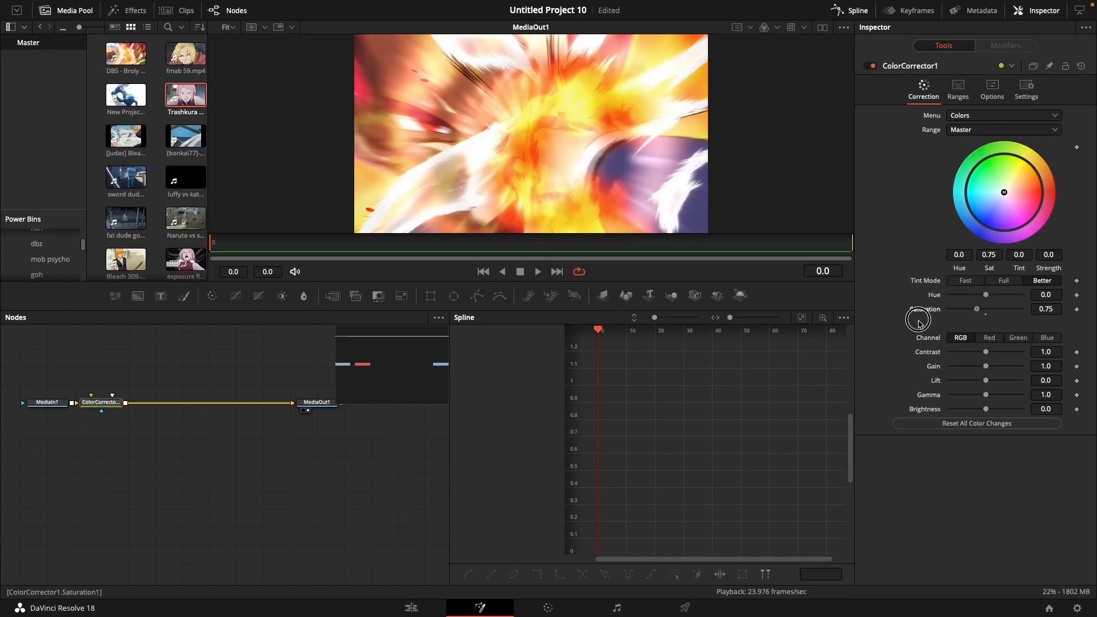
pyautogui.moveTo(985, 309); pyautogui.dragTo(949, 309)
pyautogui.hotkey('shift', 'space')
pyautogui.write('invert')
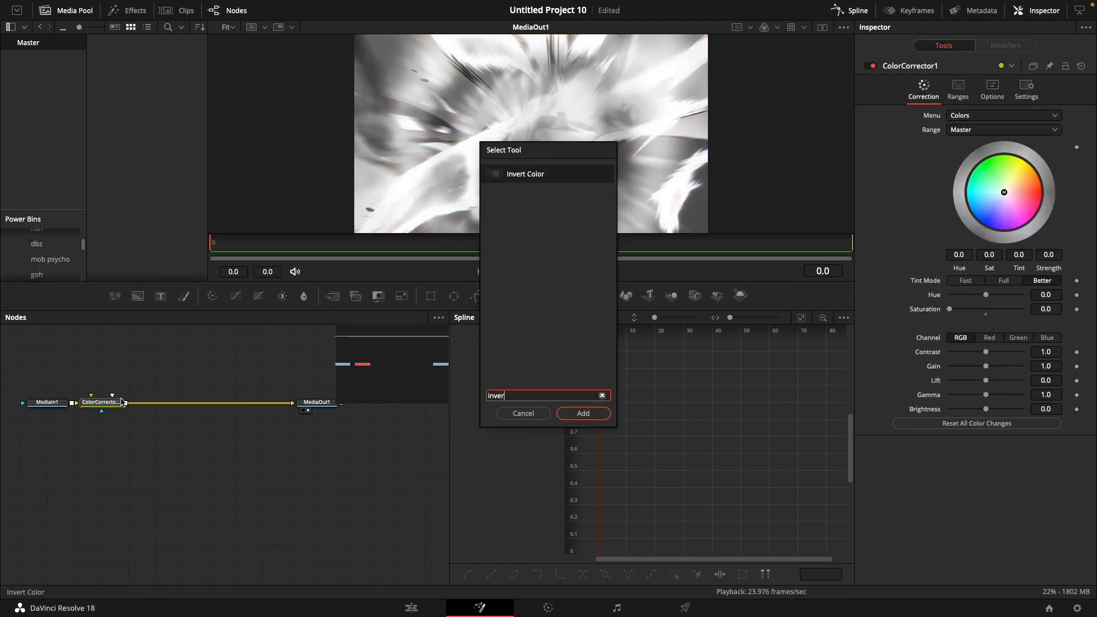
pyautogui.press('Return')
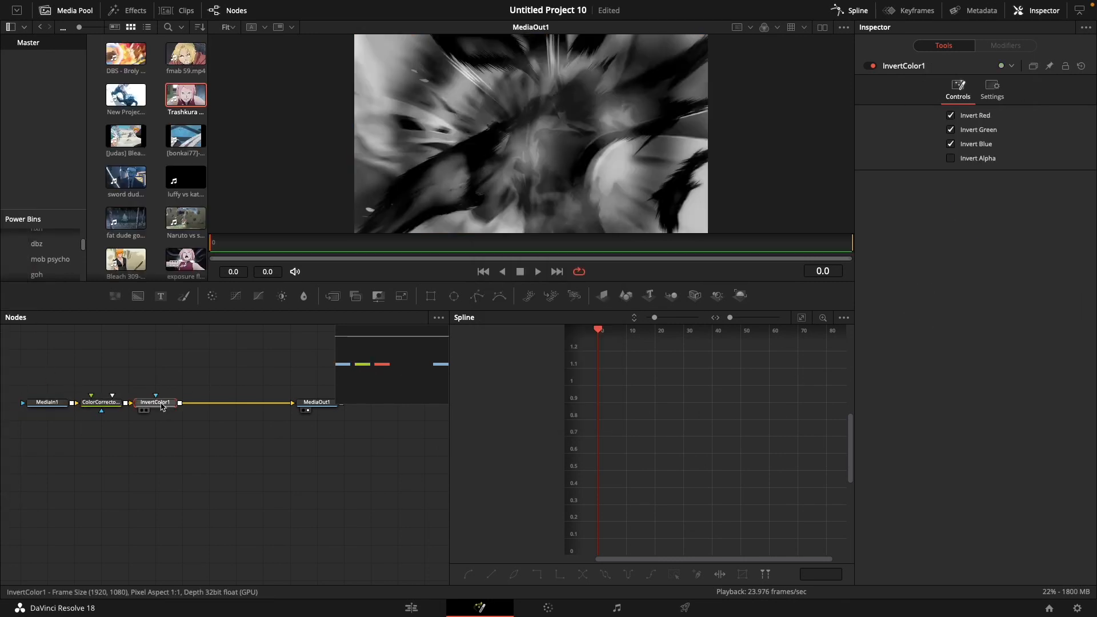
# Delete the Color Corrector and Invert Color nodes so that MediaIn1 connects directly to MediaOut1.
pyautogui.moveTo(163, 405); pyautogui.dragTo(189, 406)
pyautogui.hotkey('shift', 'space')
pyautogui.moveTo(501, 154); pyautogui.dragTo(465, 156)
pyautogui.click(478, 420)
pyautogui.moveTo(177, 419); pyautogui.dragTo(103, 394)
pyautogui.press('Delete')
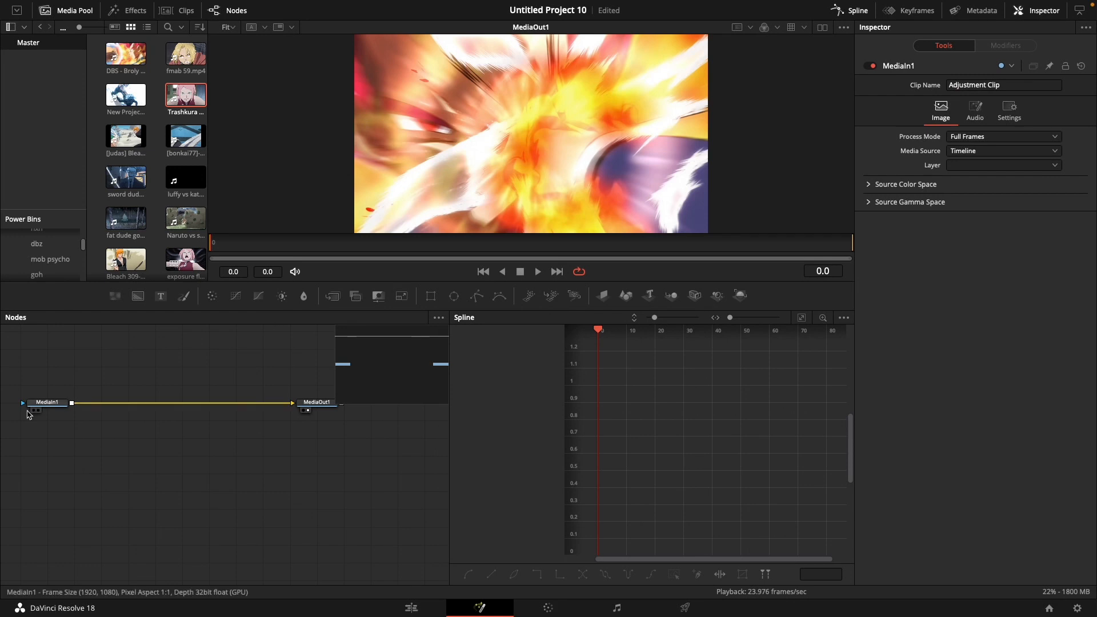
# Add a Color Corrector node after MediaIn1 and an Invert Color node after the Color Corrector.
pyautogui.hotkey('shift', 'space')
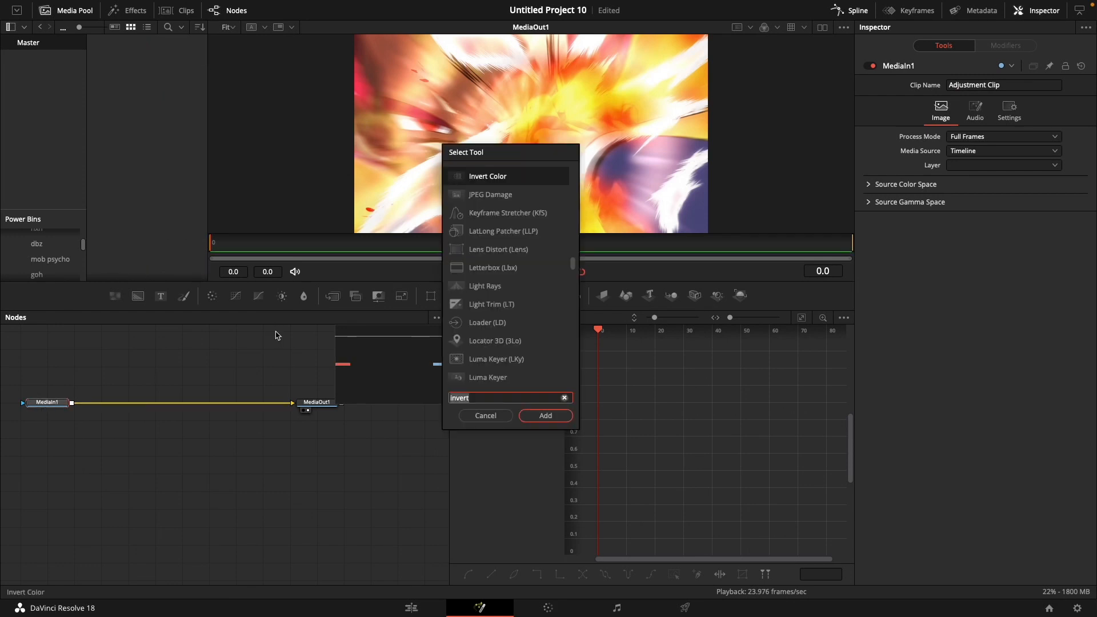
pyautogui.write('cc')
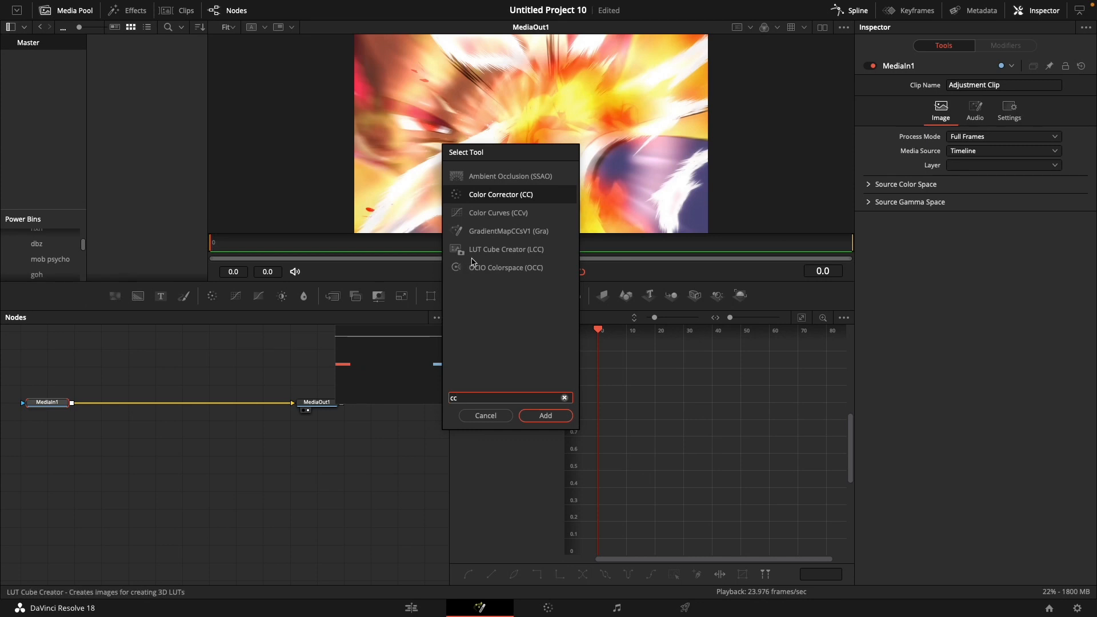
pyautogui.press('Return')
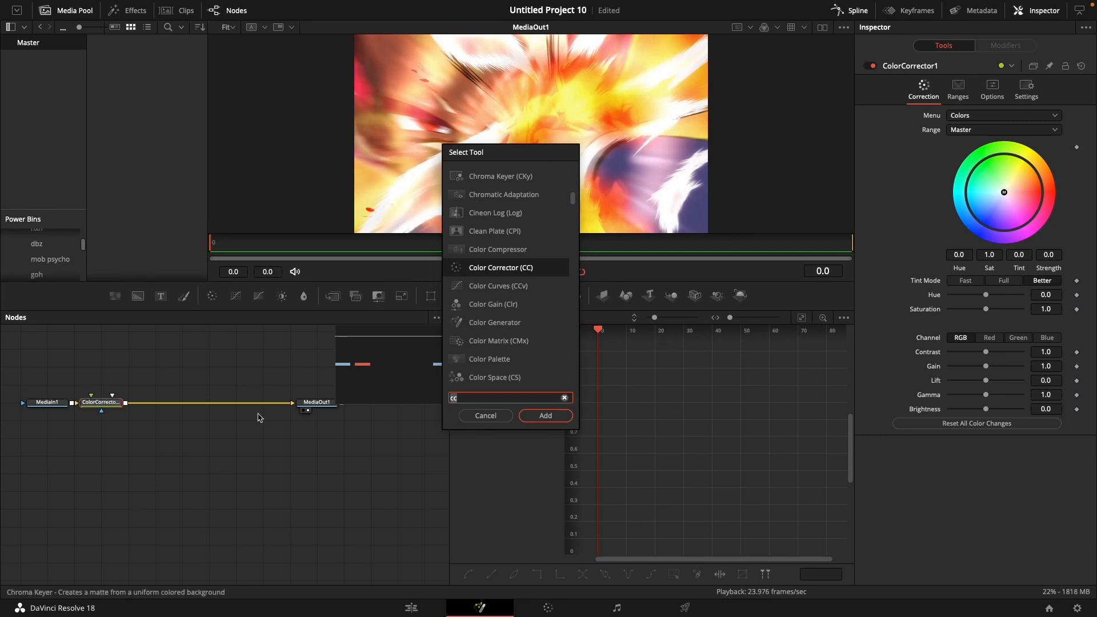
pyautogui.click(466, 397)
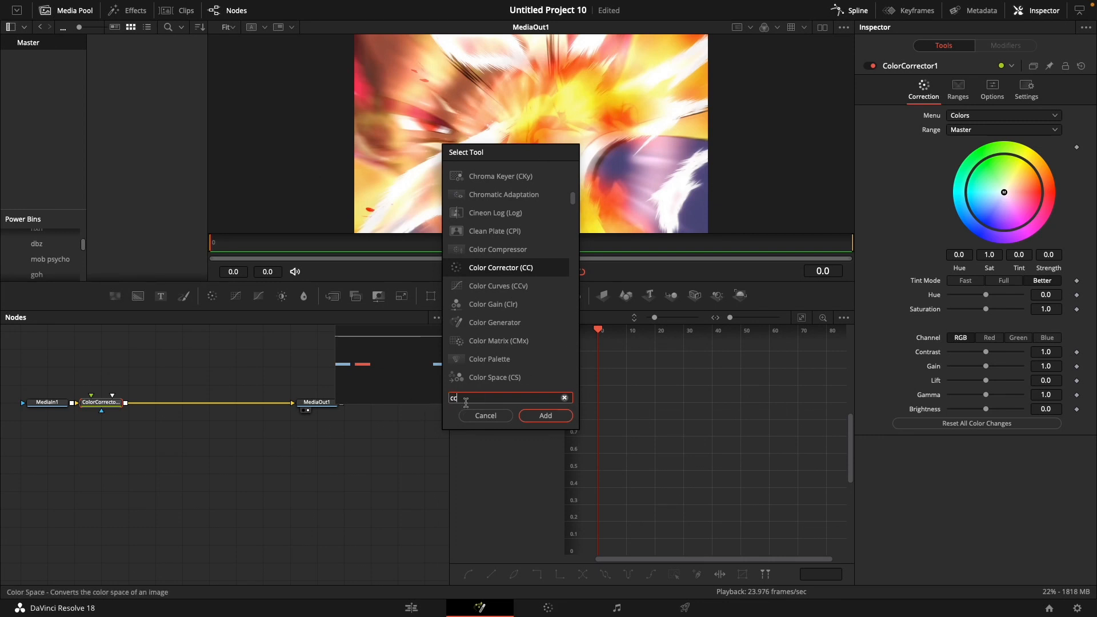
pyautogui.press('BackSpace')
pyautogui.press('BackSpace')
pyautogui.write('invert')
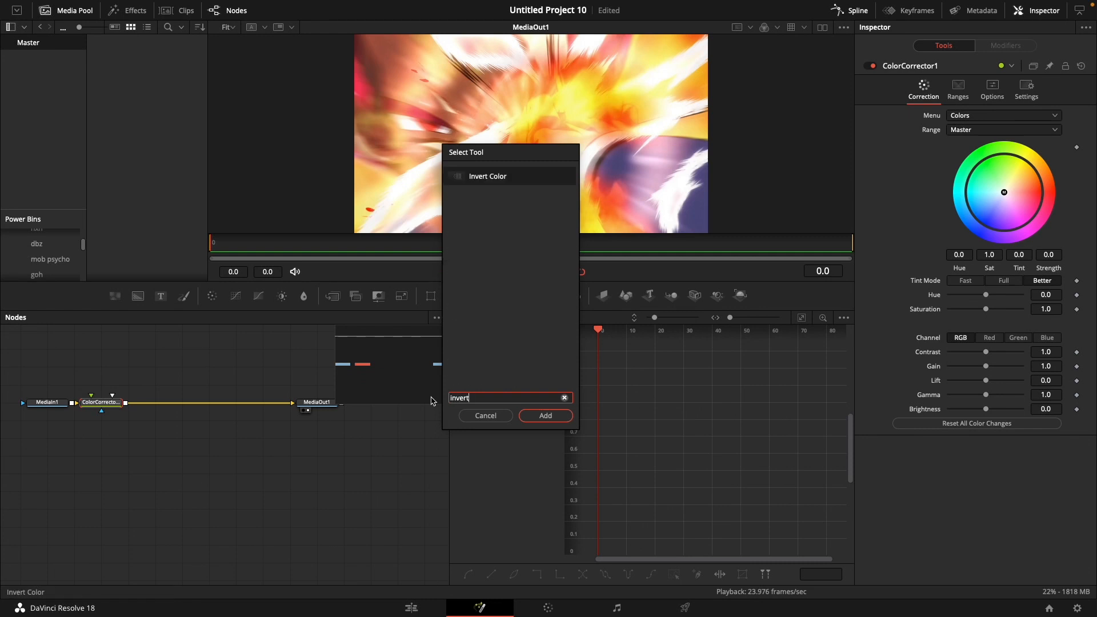
pyautogui.press('Return')
pyautogui.click(485, 416)
pyautogui.click(242, 499)
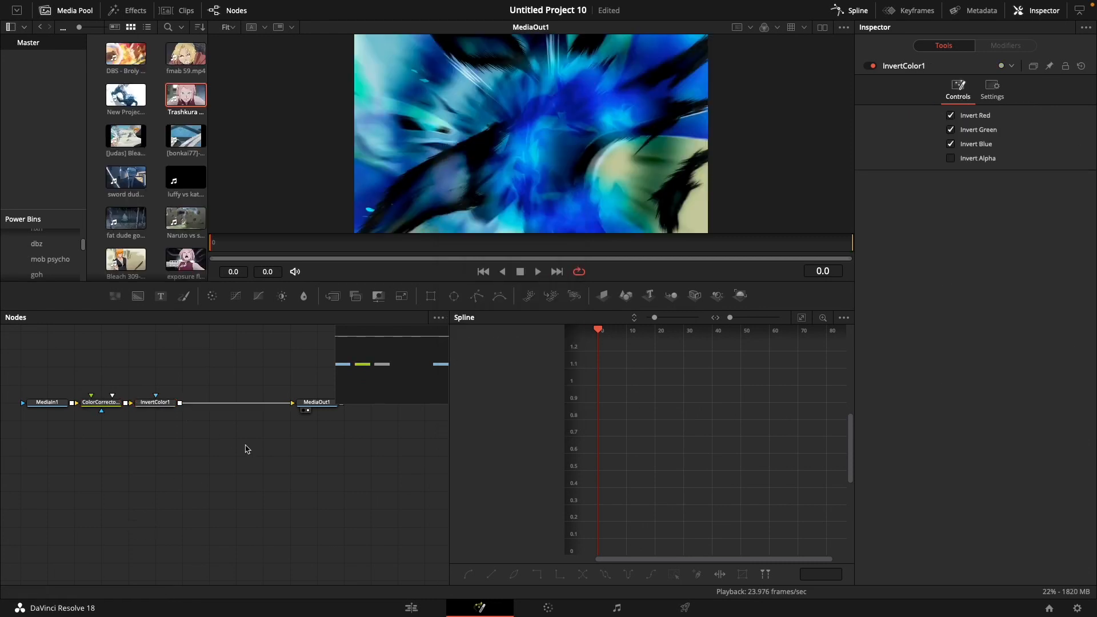
# Set the Color Corrector's Saturation to 0.0 and move InvertColor1 farther from it in the node chain.
pyautogui.click(101, 402)
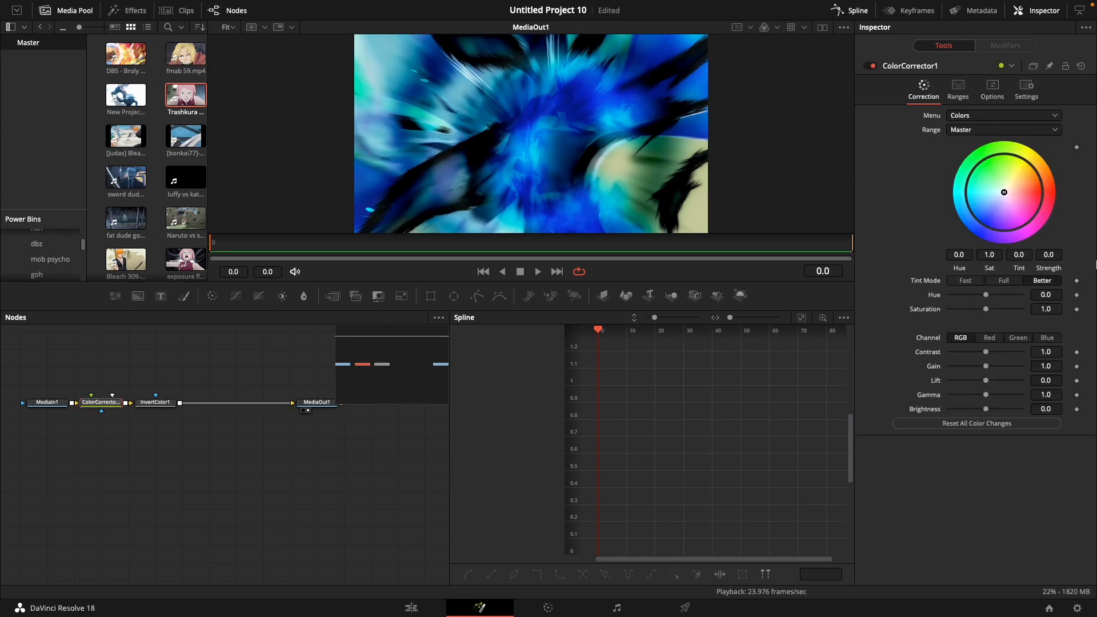
pyautogui.moveTo(986, 309); pyautogui.dragTo(943, 311)
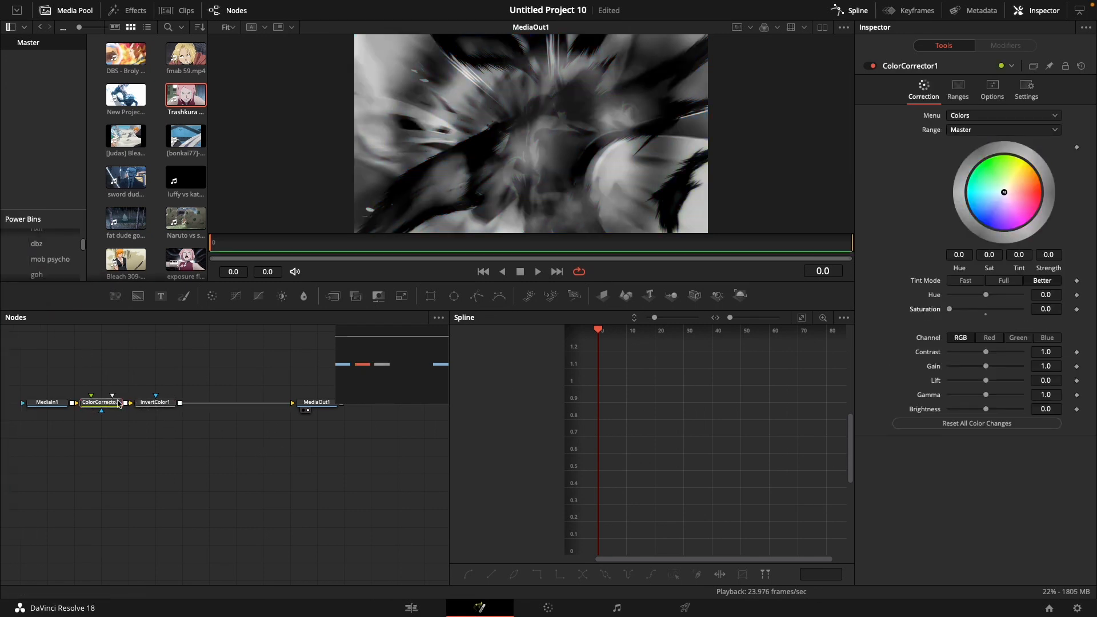
pyautogui.click(158, 403)
pyautogui.moveTo(162, 403); pyautogui.dragTo(188, 412)
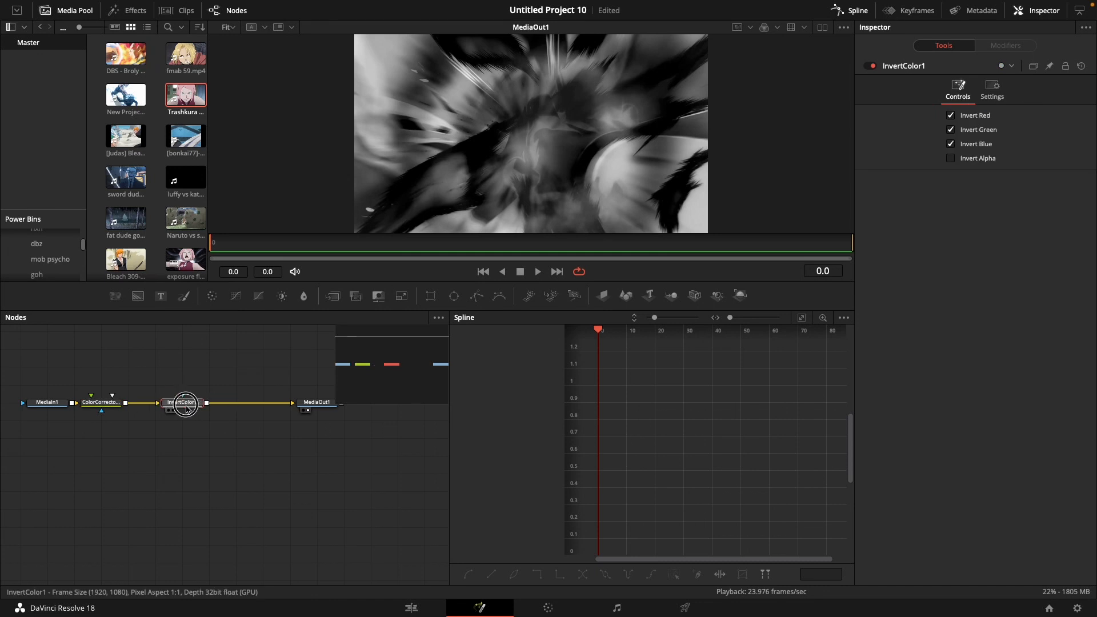
pyautogui.click(872, 67)
pyautogui.click(871, 66)
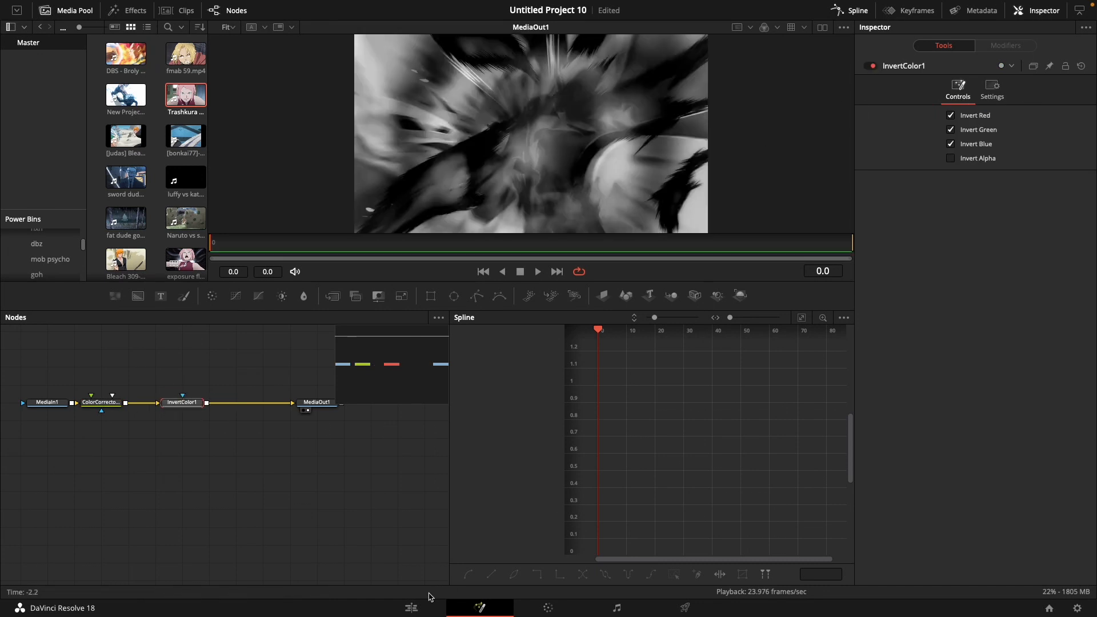
# On the Edit page, move the inverted adjustment clip to Video 2 beside the first and place a copy two frames before the cut.
pyautogui.click(412, 607)
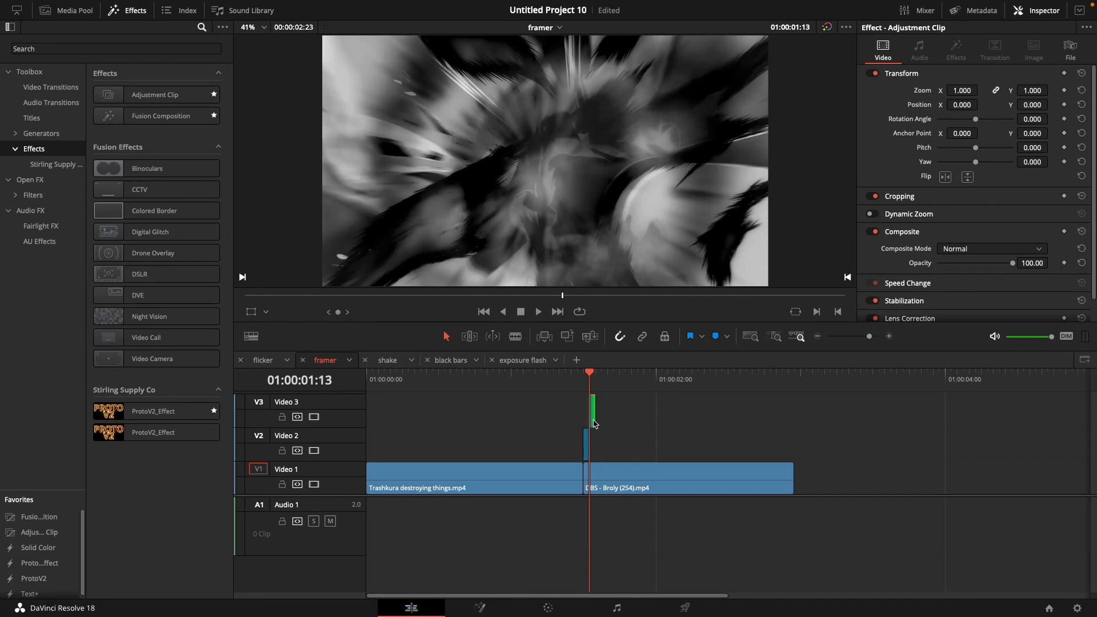
pyautogui.moveTo(592, 384); pyautogui.dragTo(585, 384)
pyautogui.moveTo(866, 338); pyautogui.dragTo(870, 340)
pyautogui.moveTo(628, 419); pyautogui.dragTo(600, 449)
pyautogui.press('n')
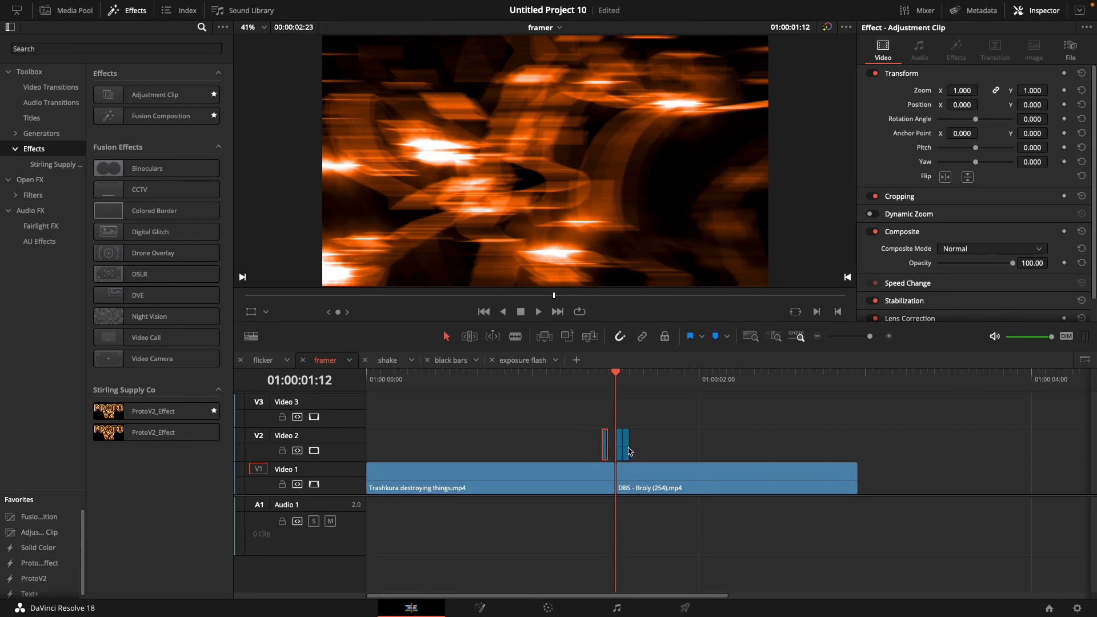
# Play the framer timeline several times to review the adjustment clips around the cut.
pyautogui.click(574, 397)
pyautogui.click(627, 445)
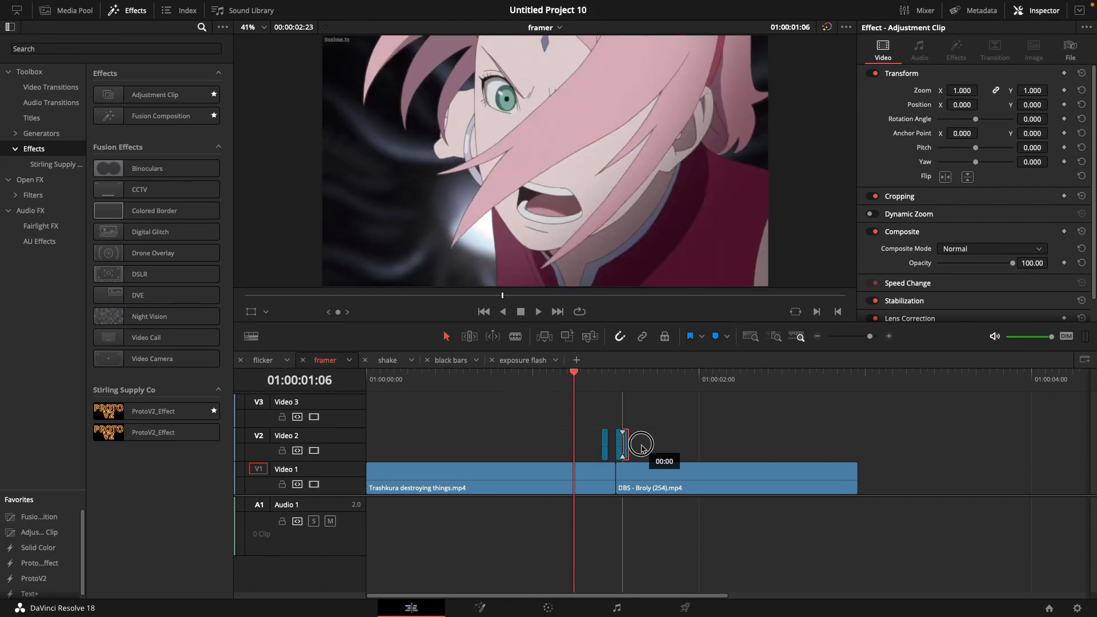
pyautogui.moveTo(575, 389); pyautogui.dragTo(543, 390)
pyautogui.press('space')
pyautogui.click(562, 391)
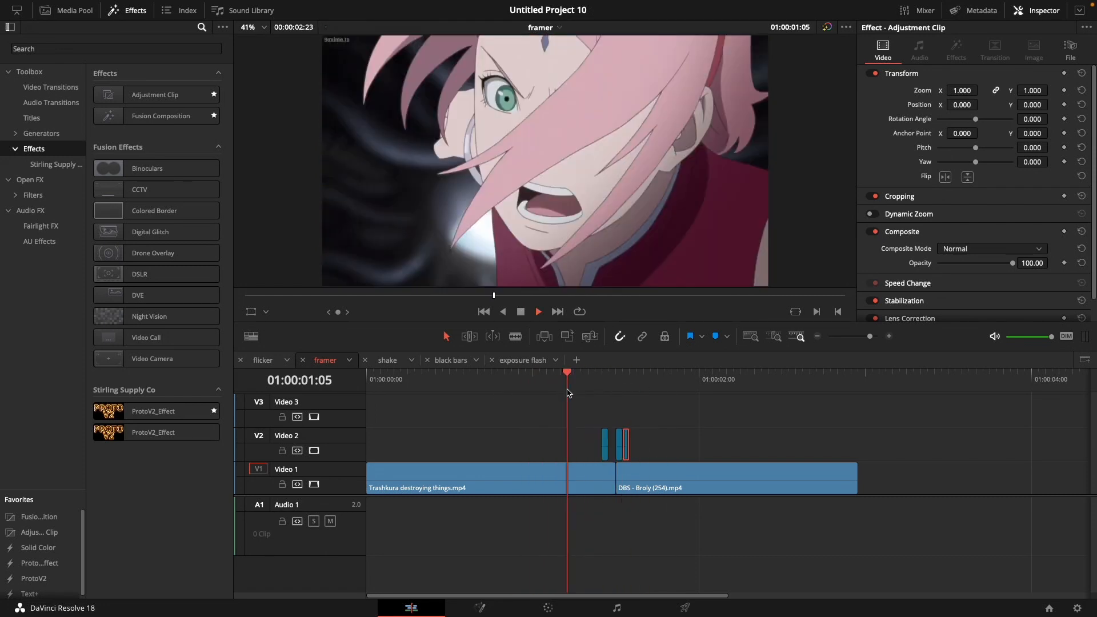
pyautogui.click(496, 390)
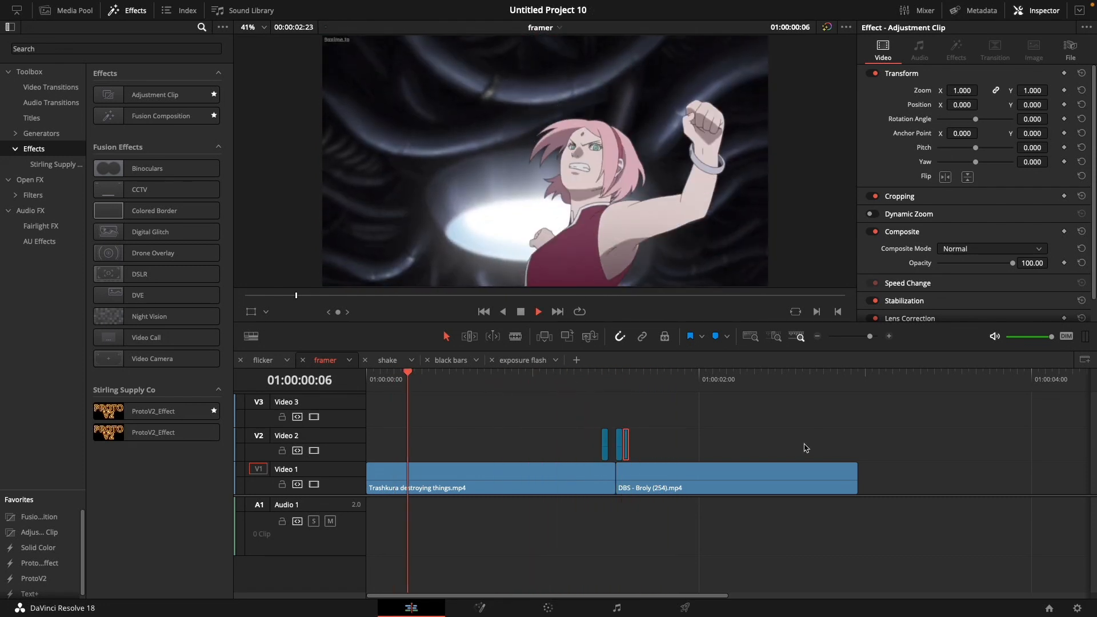
pyautogui.click(796, 445)
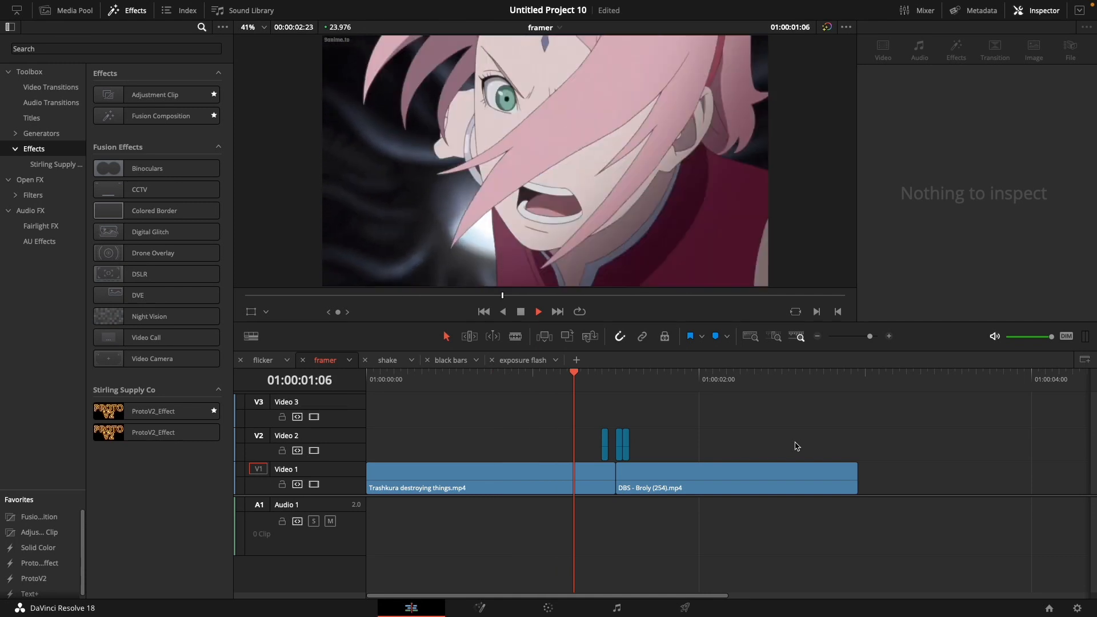
pyautogui.click(455, 389)
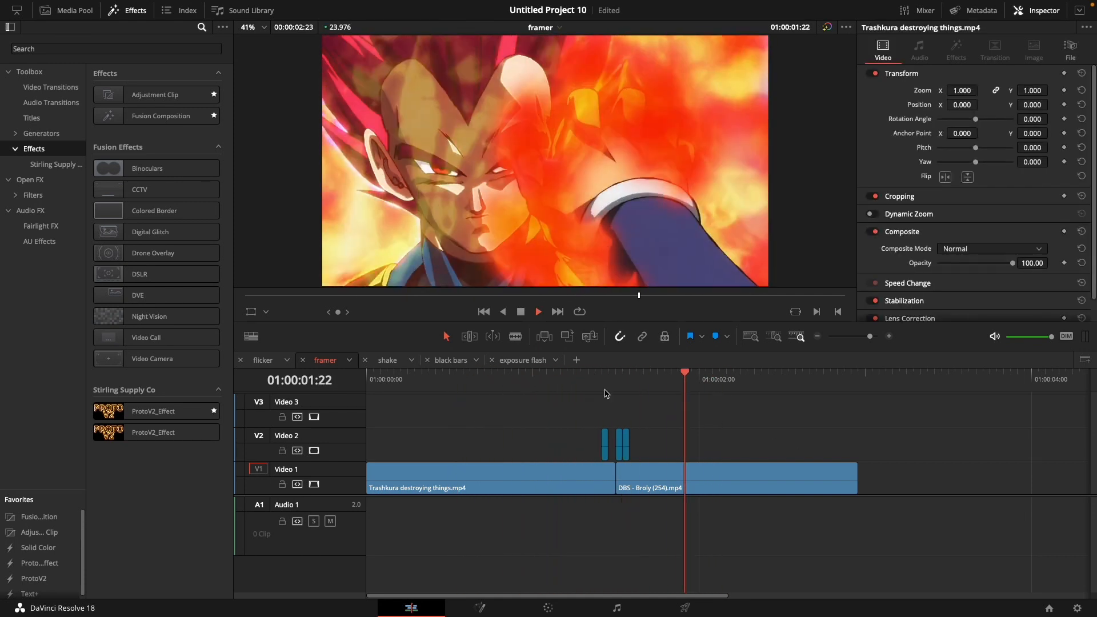
pyautogui.click(610, 388)
pyautogui.press('space')
# Shift the last adjustment clip on Video 2 one frame later and play back the cut.
pyautogui.moveTo(627, 444); pyautogui.dragTo(633, 446)
pyautogui.click(560, 386)
pyautogui.press('space')
pyautogui.click(565, 387)
pyautogui.click(565, 386)
pyautogui.click(498, 388)
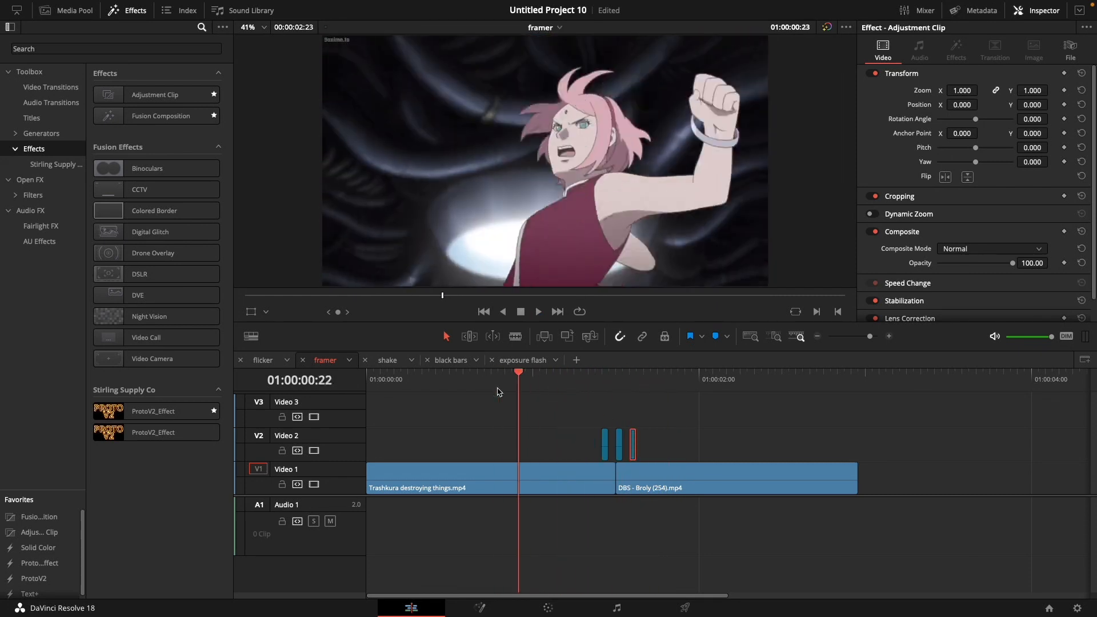
pyautogui.click(498, 388)
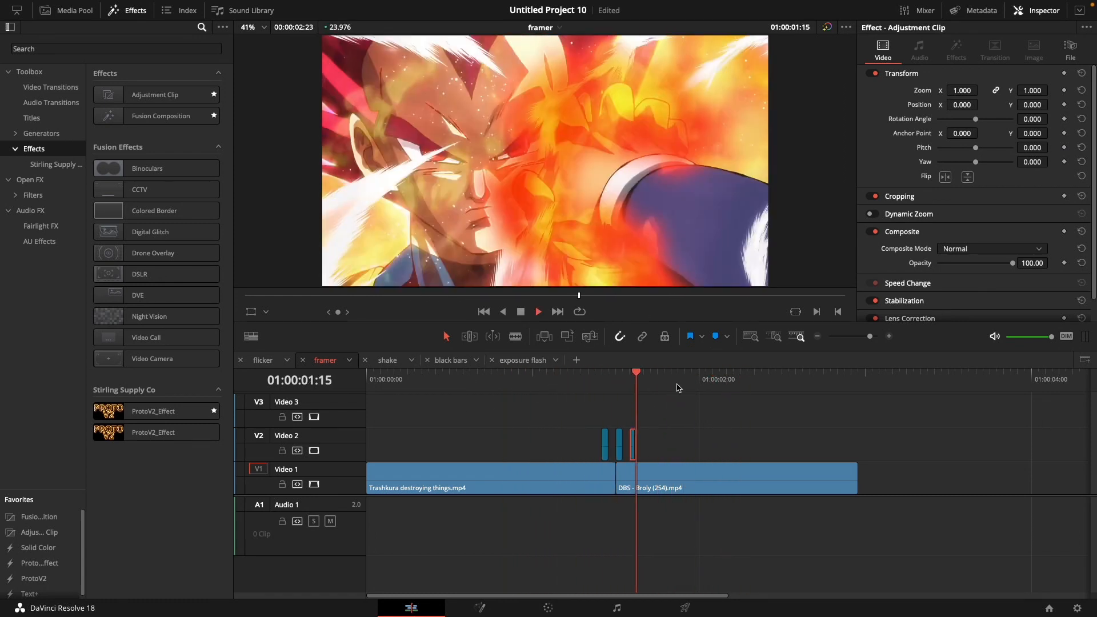
pyautogui.press('space')
# Select all three adjustment clips on Video 2 and replay the finished framer effect.
pyautogui.moveTo(578, 413); pyautogui.dragTo(675, 445)
pyautogui.click(575, 390)
pyautogui.press('space')
pyautogui.click(576, 389)
pyautogui.click(539, 385)
pyautogui.press('space')
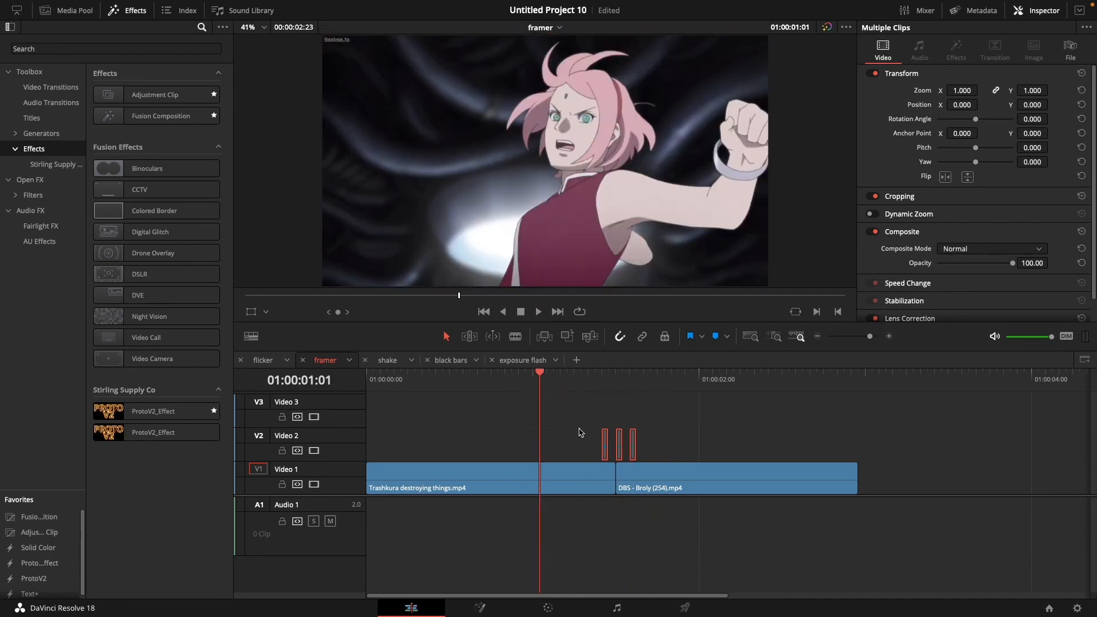
pyautogui.press('space')
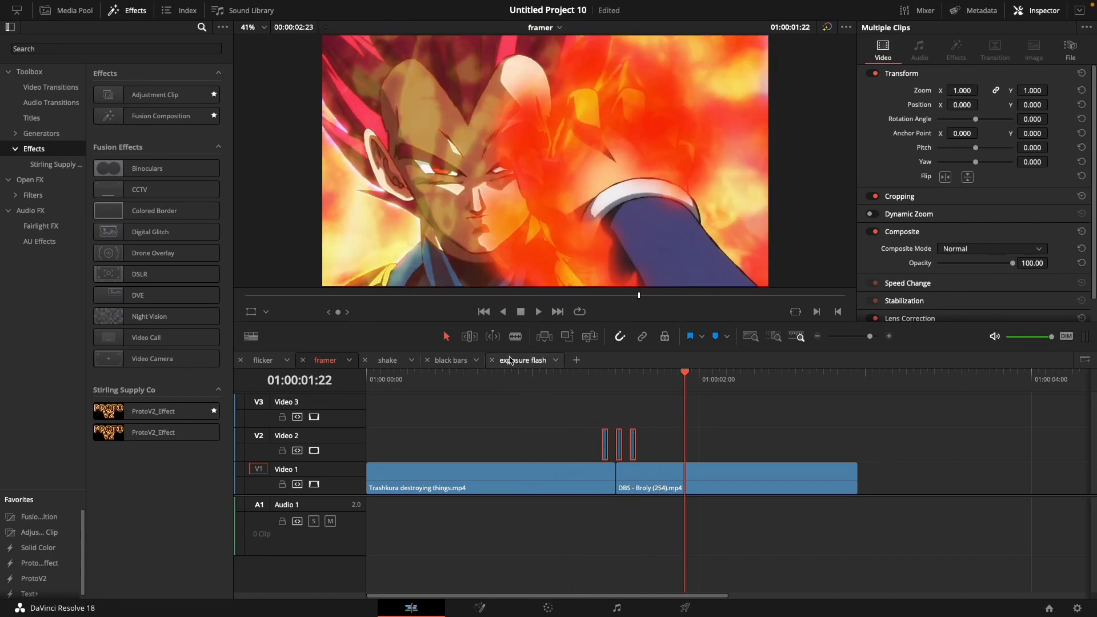
# Open the shake timeline, select its two clips on Video 1, and clear the selection.
pyautogui.click(387, 364)
pyautogui.moveTo(434, 392); pyautogui.dragTo(574, 484)
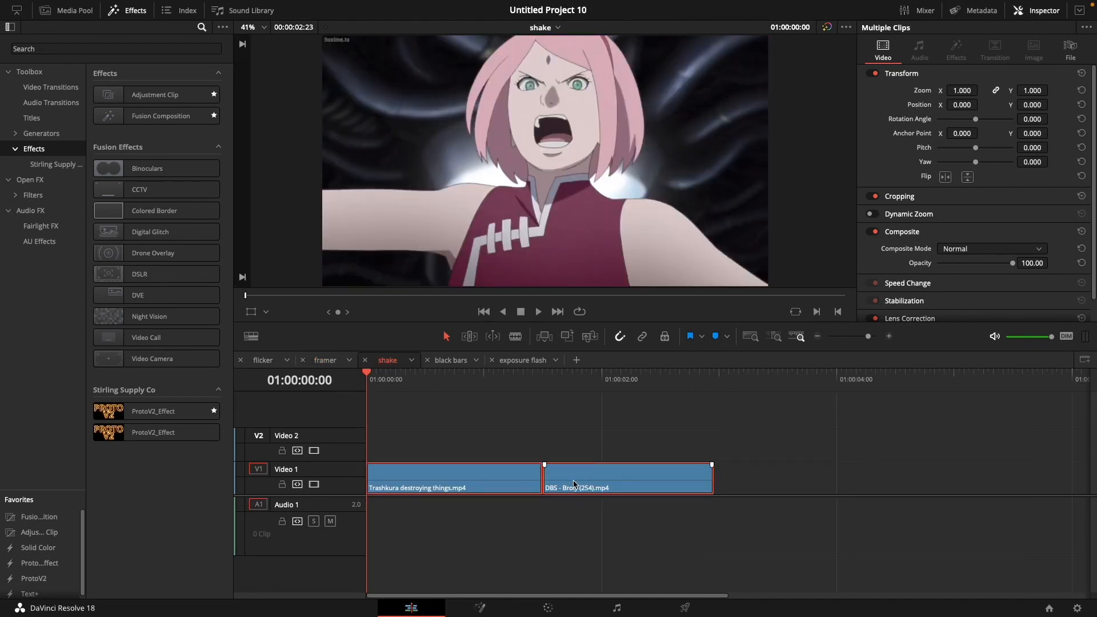
pyautogui.click(610, 427)
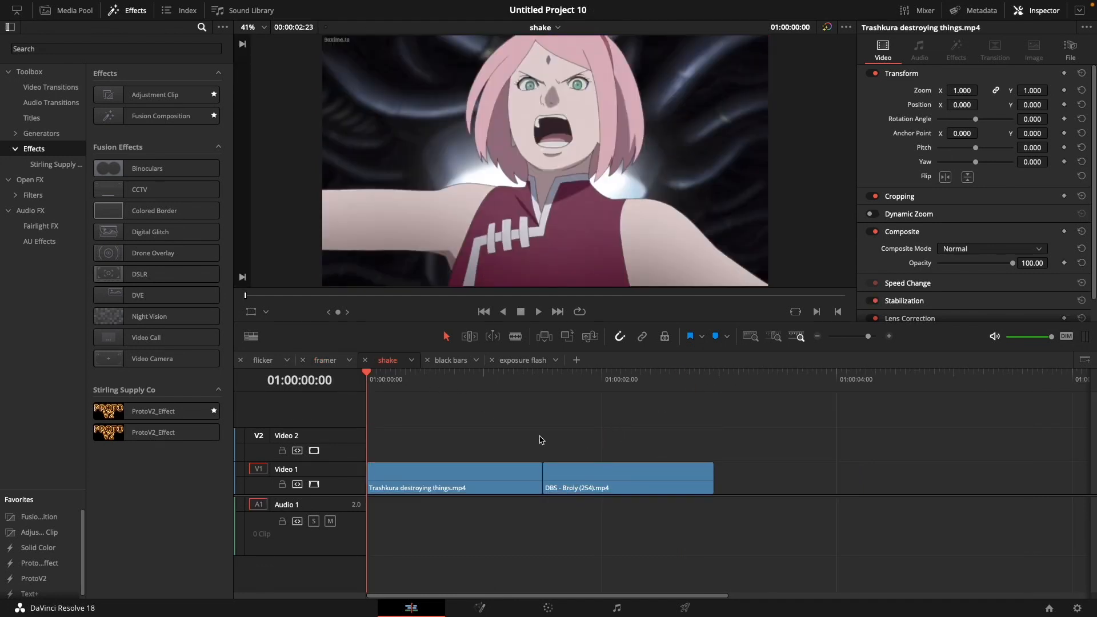
# Place an adjustment clip on Video 2 above the second clip, extend it to that clip's end, and play back the section.
pyautogui.moveTo(31, 534); pyautogui.dragTo(535, 456)
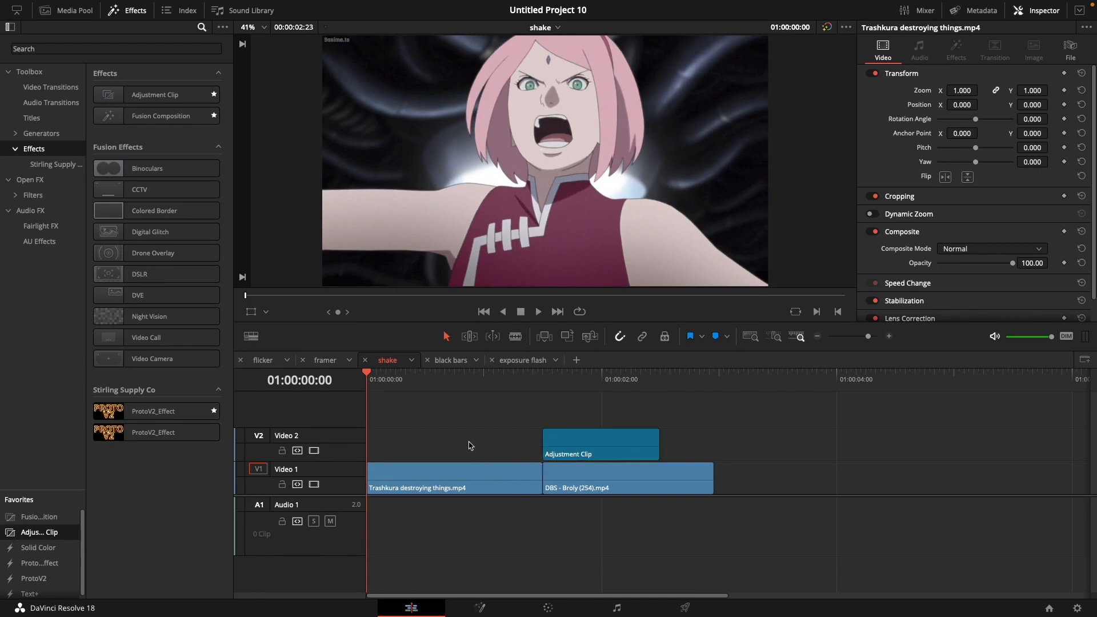
pyautogui.press('space')
pyautogui.moveTo(659, 444); pyautogui.dragTo(707, 444)
pyautogui.press('space')
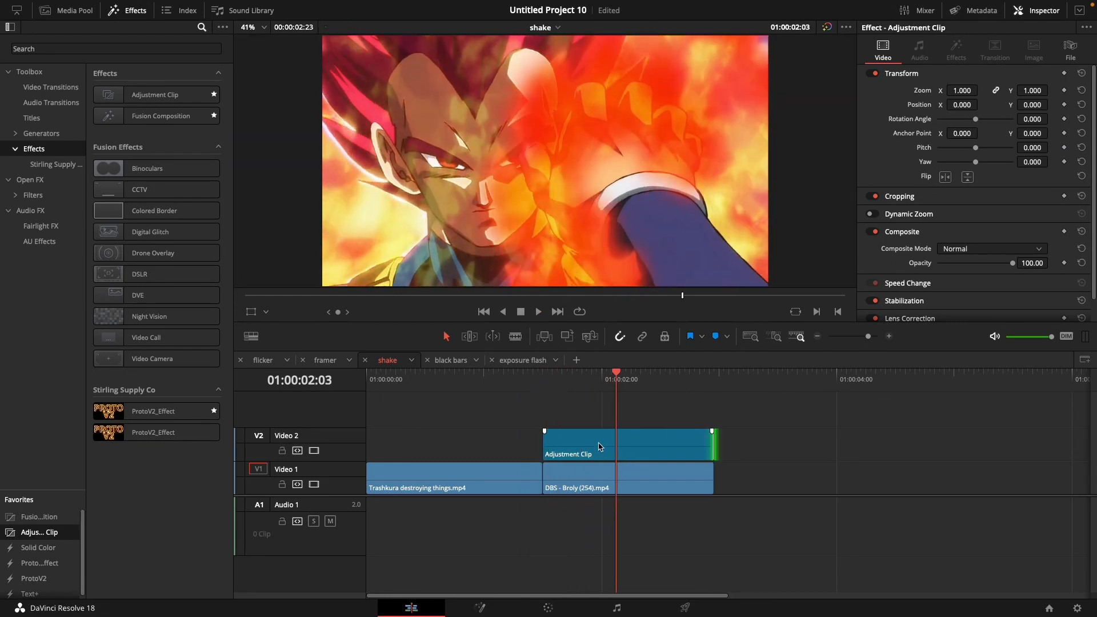
# Open the adjustment clip in Fusion and add the plain Transform tool between MediaIn1 and MediaOut1.
pyautogui.hotkey('shift', '5')
pyautogui.hotkey('shift', 'space')
pyautogui.write('trans')
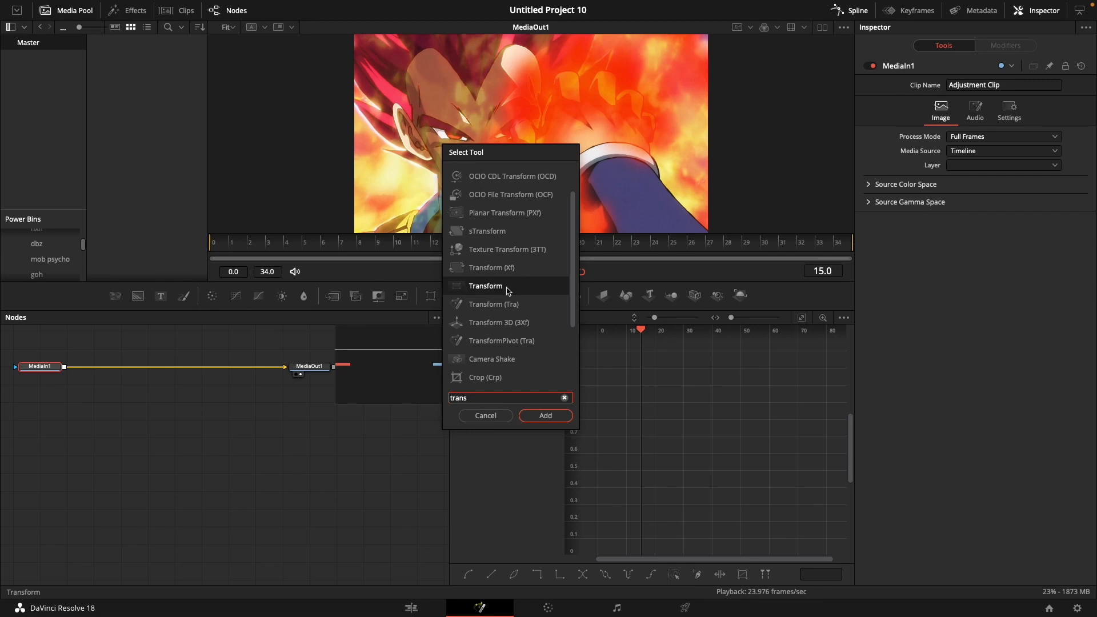
pyautogui.click(546, 415)
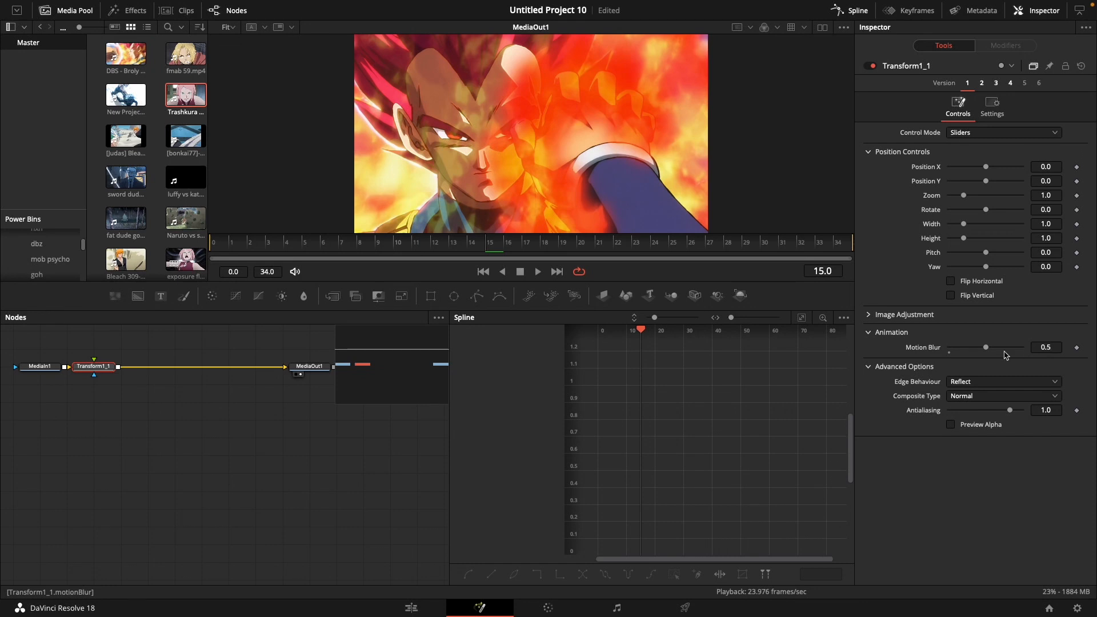
# Set the Transform node's motion blur to 0.6 and its edge behaviour to Reflect.
pyautogui.moveTo(985, 351); pyautogui.dragTo(923, 351)
pyautogui.click(1056, 347)
pyautogui.write('0.6')
pyautogui.press('Tab')
pyautogui.click(1006, 477)
pyautogui.click(957, 382)
pyautogui.click(958, 384)
pyautogui.click(968, 383)
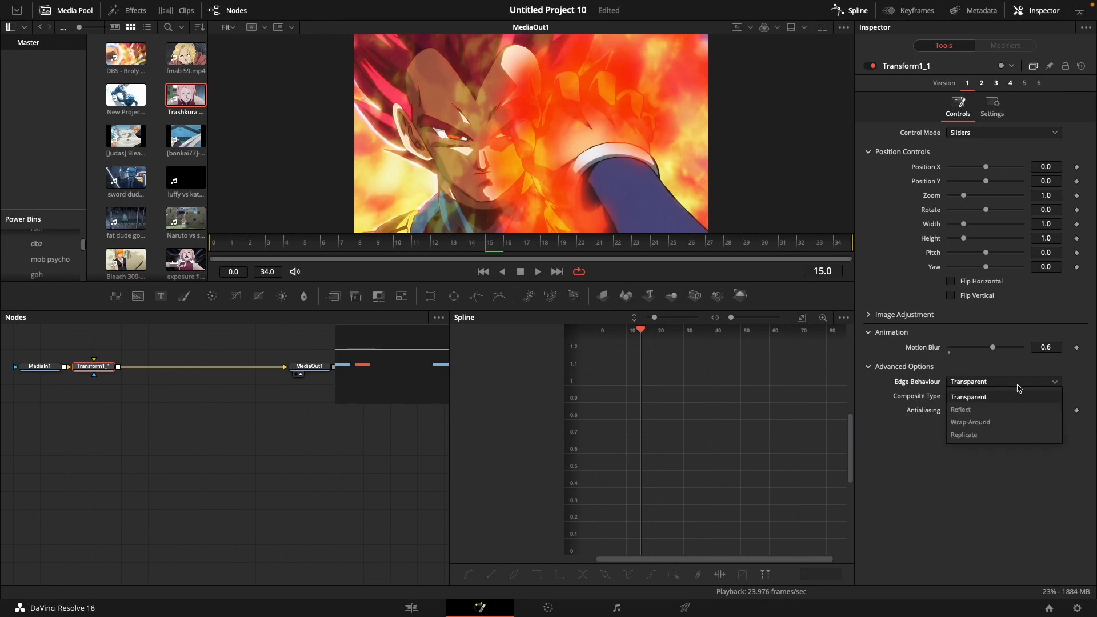
pyautogui.click(965, 410)
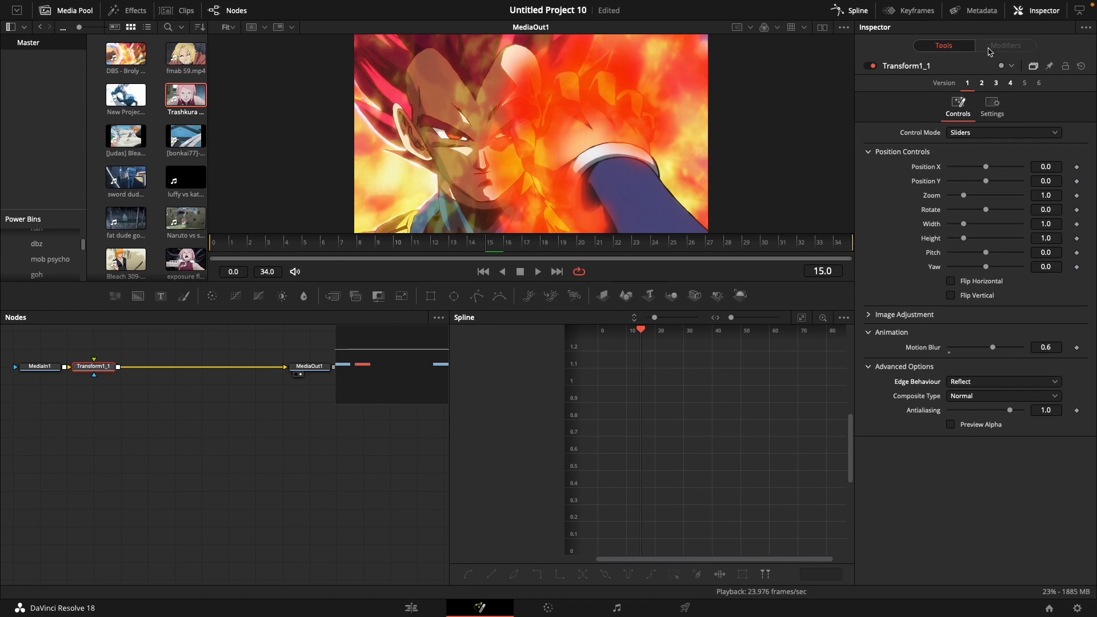
# Space the Transform node away from MediaIn1 and modify its Position X with Shake.
pyautogui.moveTo(100, 366); pyautogui.dragTo(128, 366)
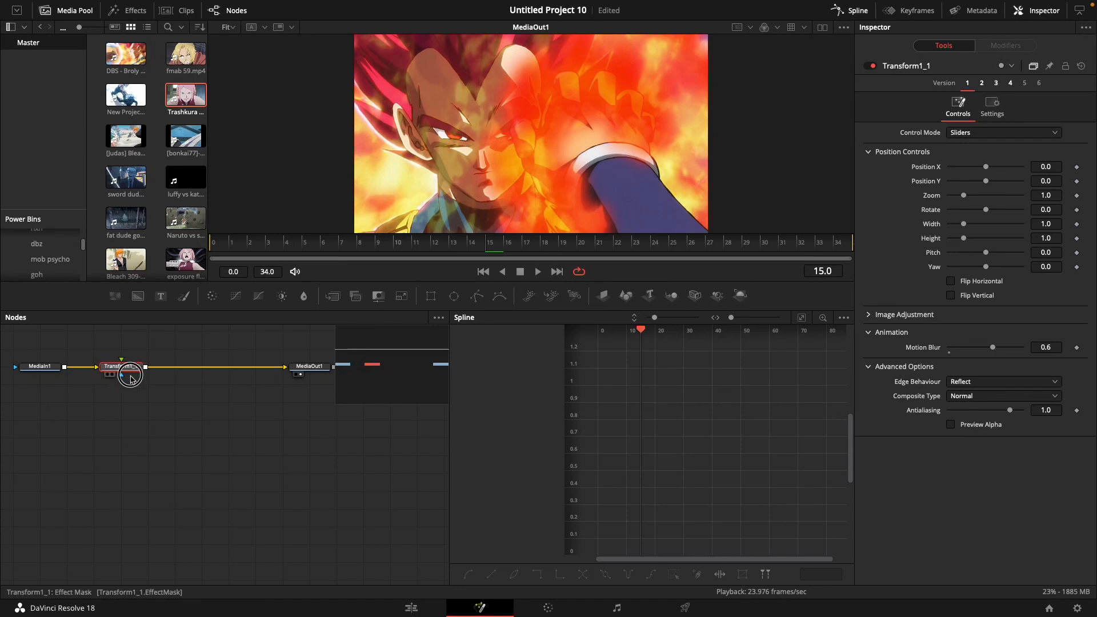
pyautogui.rightClick(931, 170)
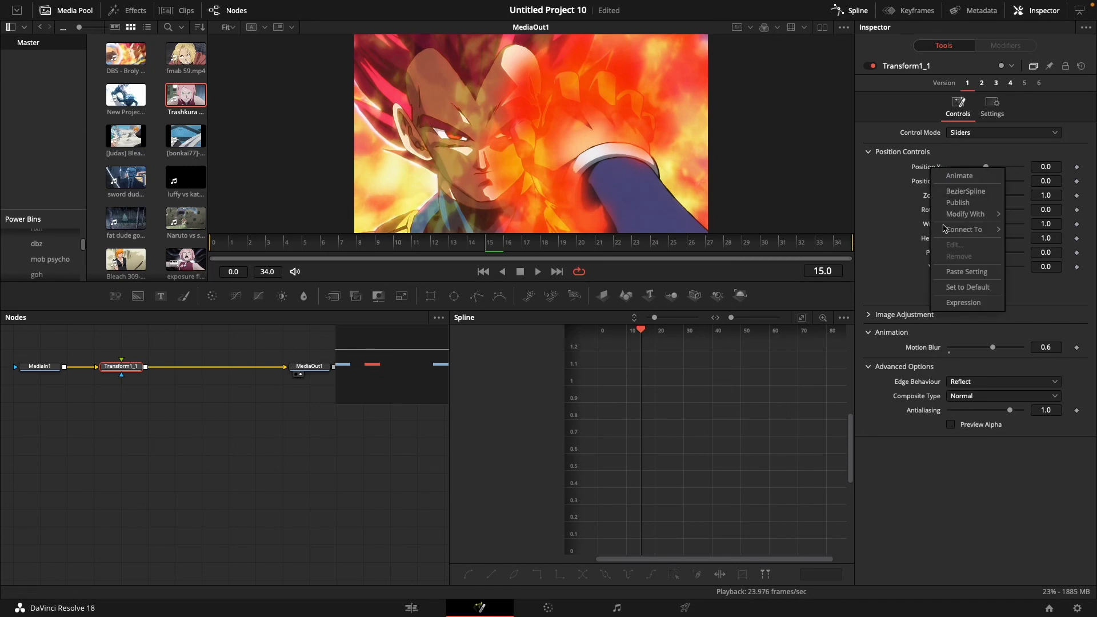
pyautogui.moveTo(960, 220)
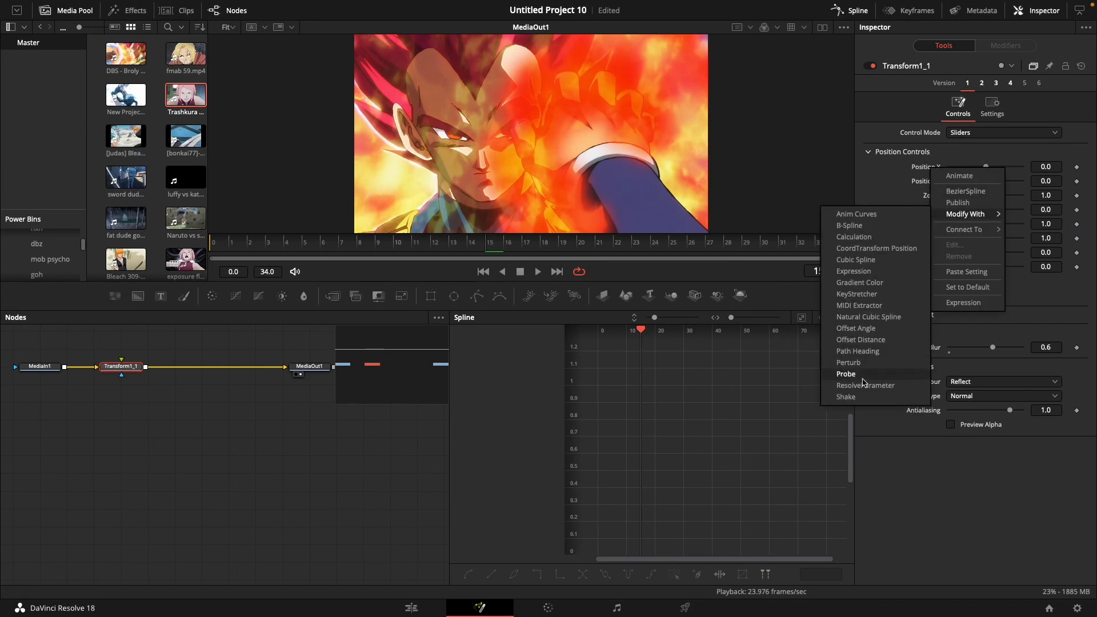
pyautogui.click(846, 396)
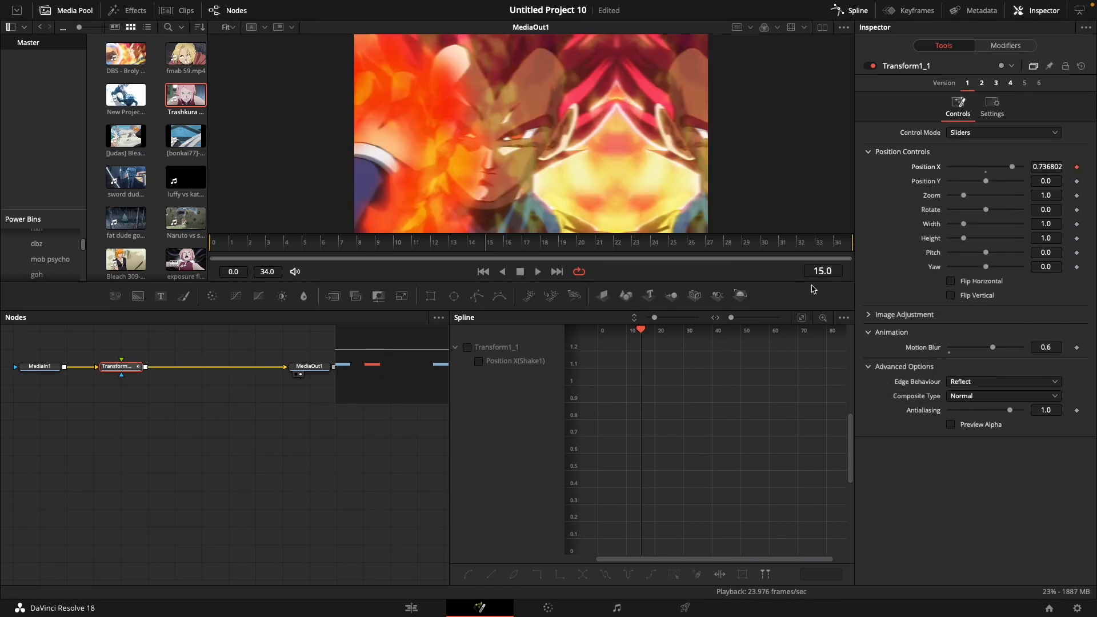
# Reseed the Position X shake modifier, set its smoothness to 1, and scrub the composition back to frame 0.
pyautogui.click(1014, 50)
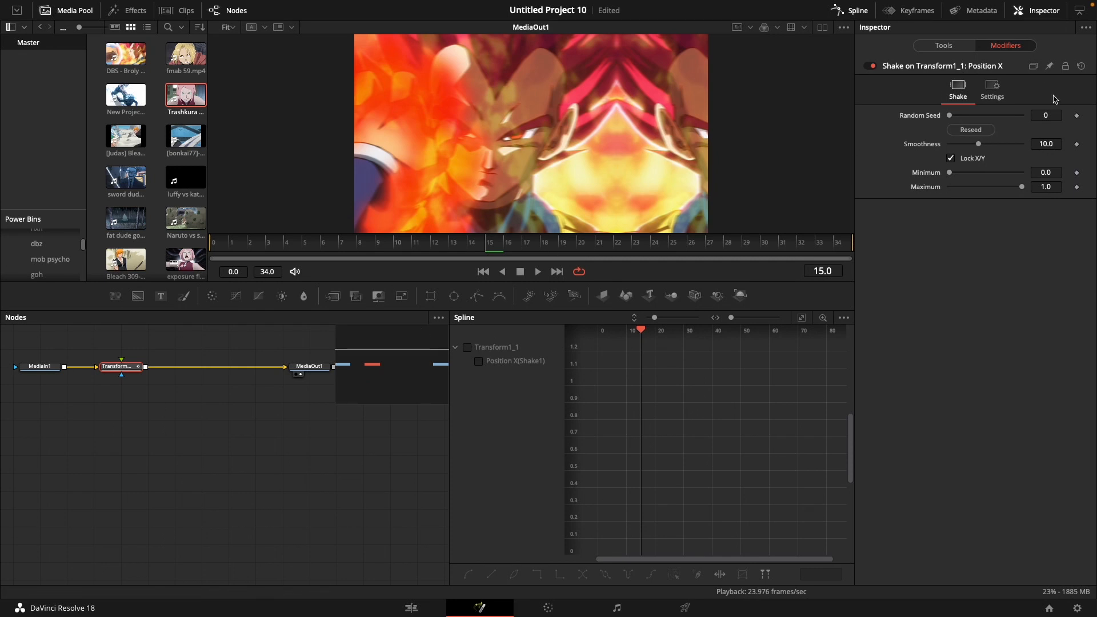
pyautogui.click(970, 130)
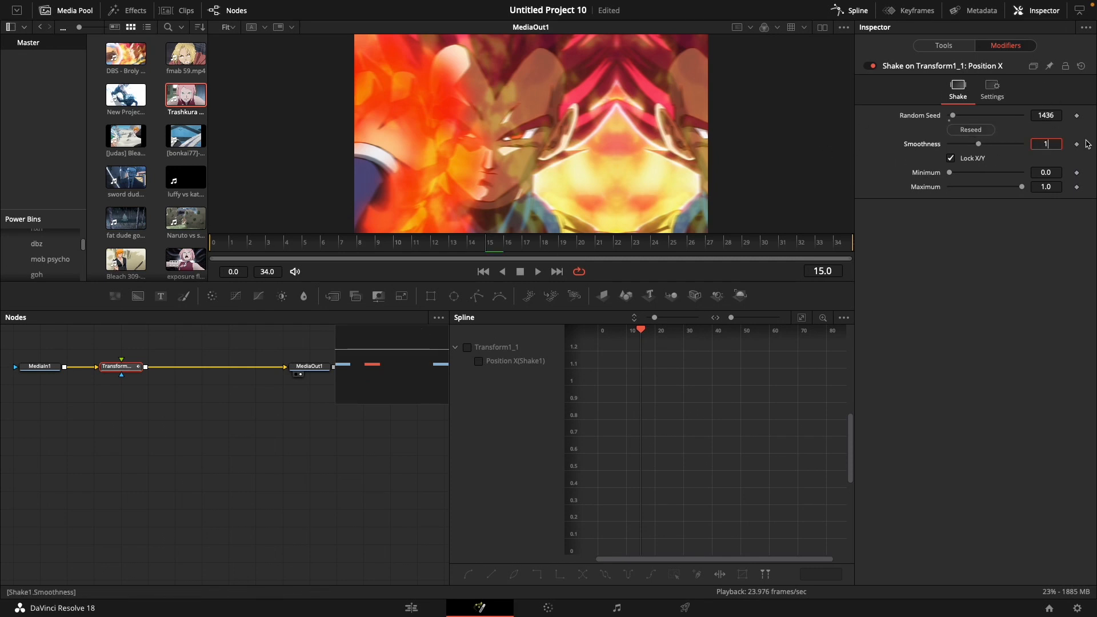
pyautogui.press('Tab')
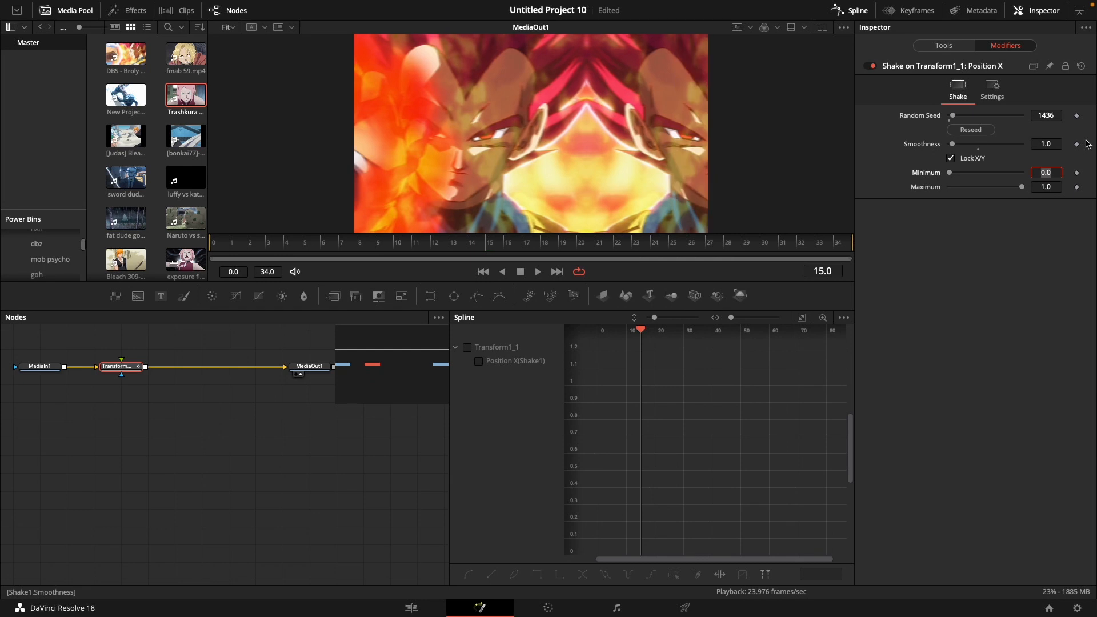
pyautogui.moveTo(409, 245); pyautogui.dragTo(60, 242)
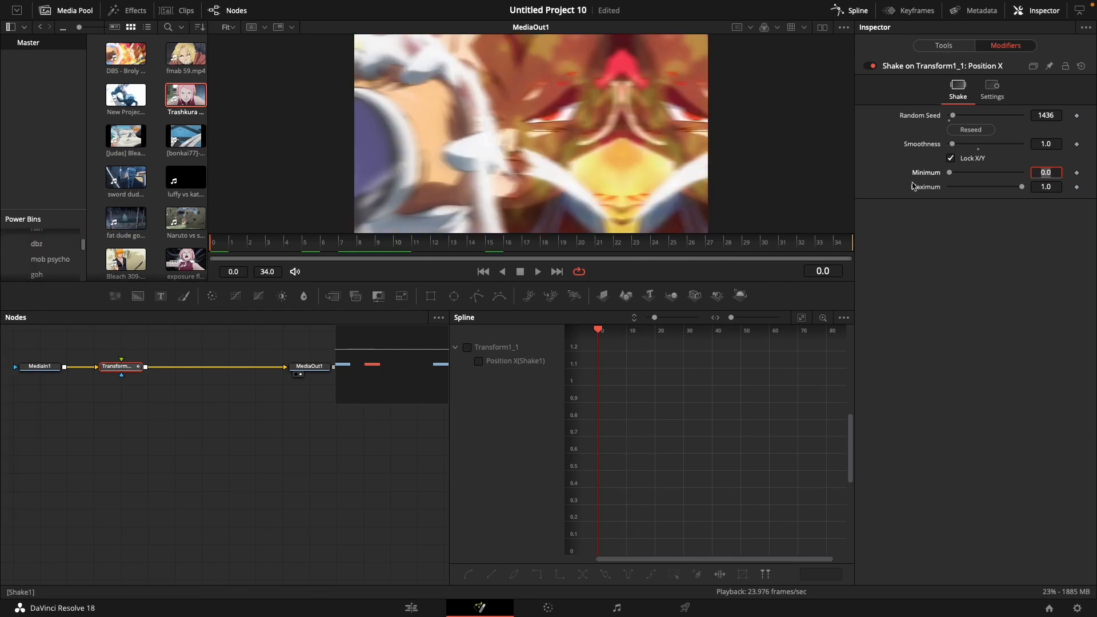
# Add an expression to the shake's Maximum that links it to the negated Minimum, -XMinimum.
pyautogui.click(1043, 187)
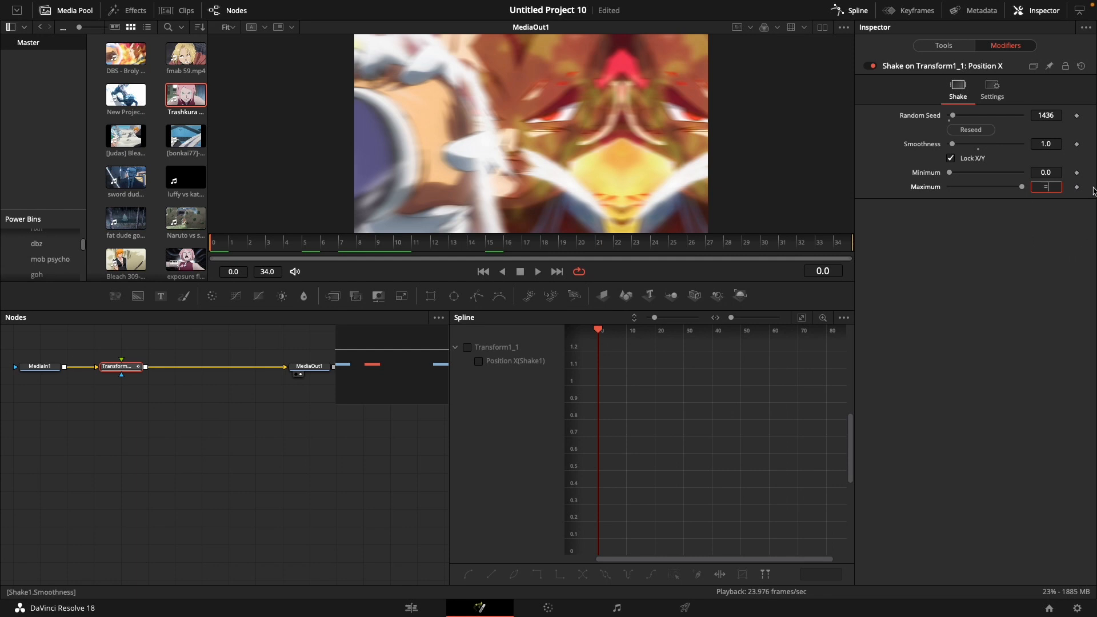
pyautogui.press('Return')
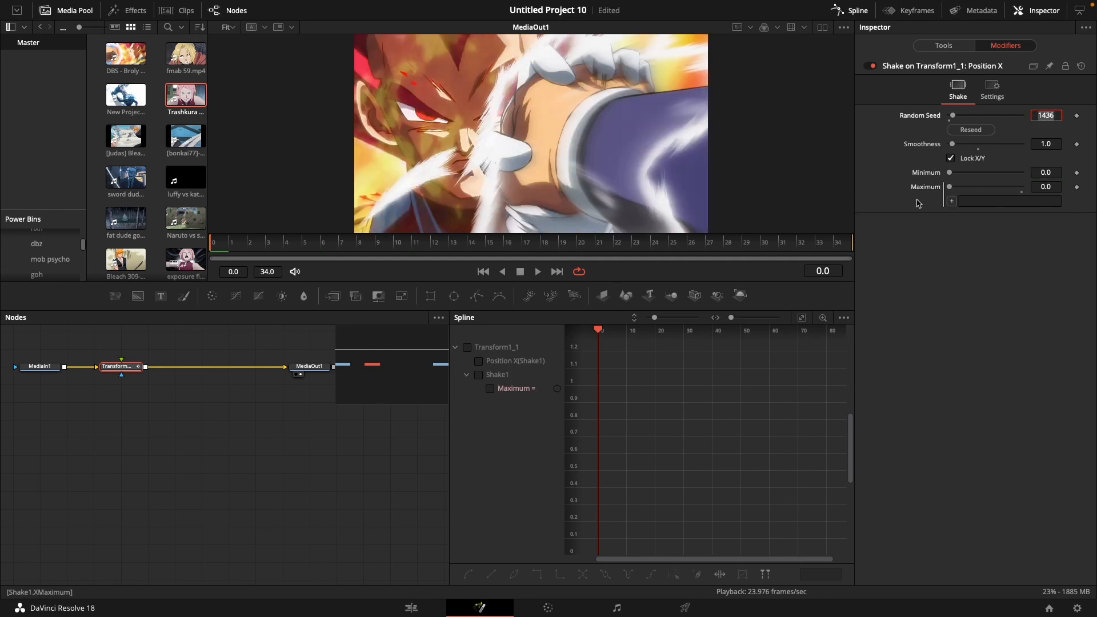
pyautogui.click(976, 201)
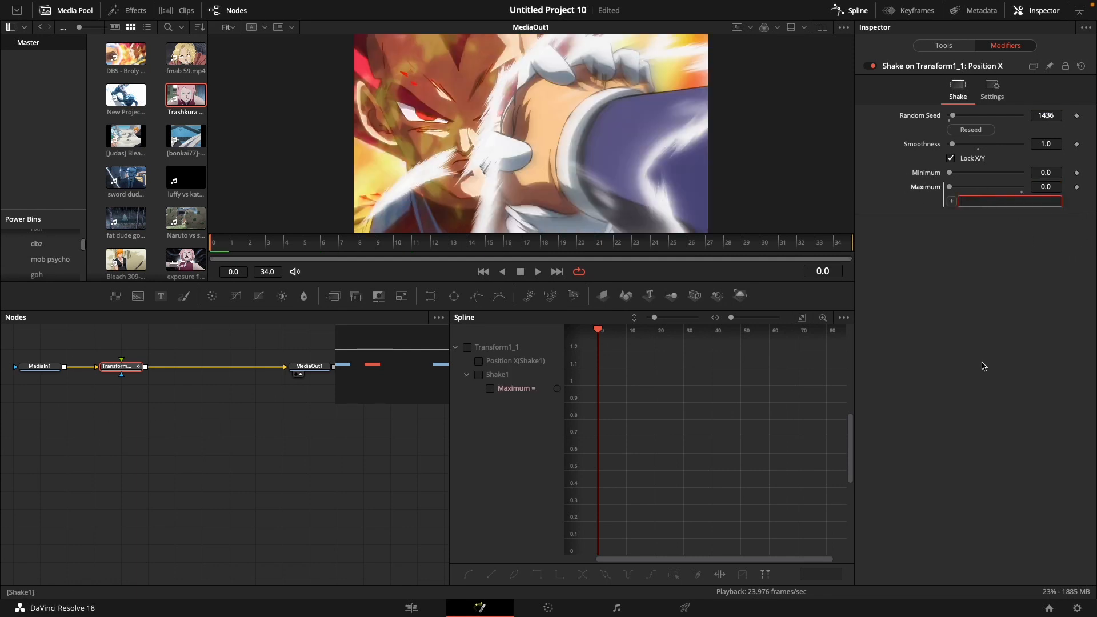
pyautogui.moveTo(952, 202); pyautogui.dragTo(1046, 173)
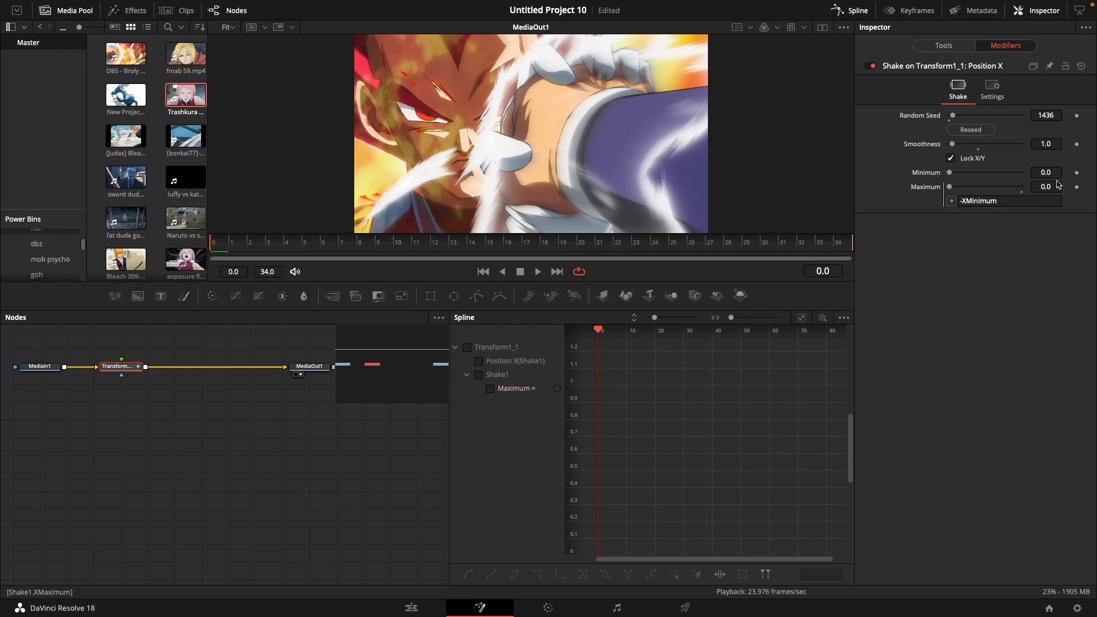
# Vary the shake's Minimum value to test the linked Maximum, and return it to 0.
pyautogui.moveTo(976, 172); pyautogui.dragTo(989, 172)
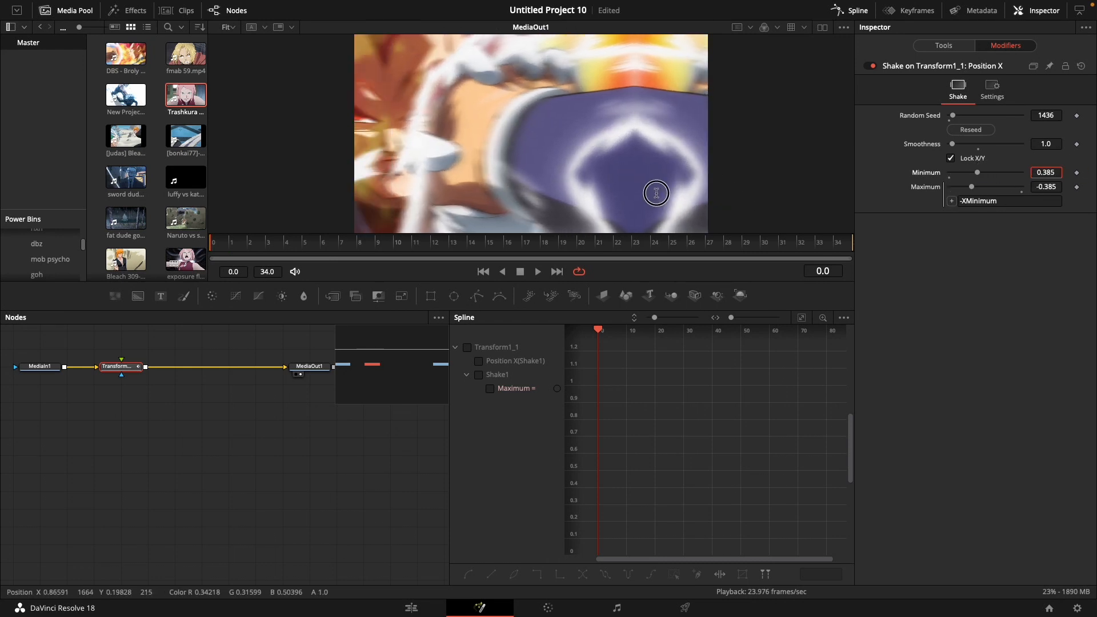
pyautogui.moveTo(756, 198); pyautogui.dragTo(689, 200)
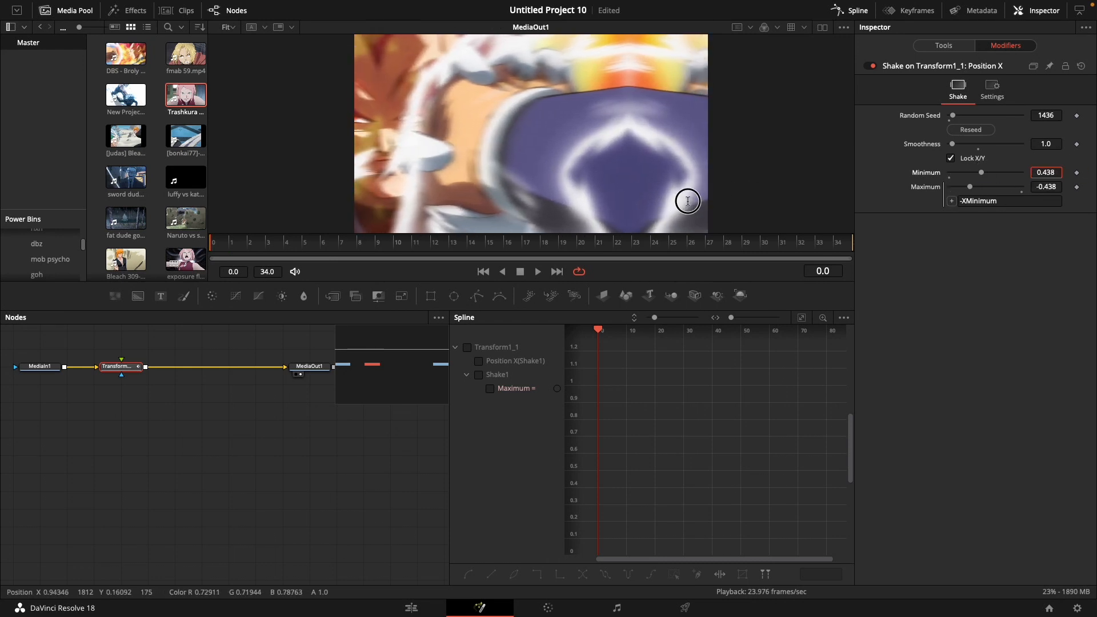
pyautogui.moveTo(688, 201); pyautogui.dragTo(451, 296)
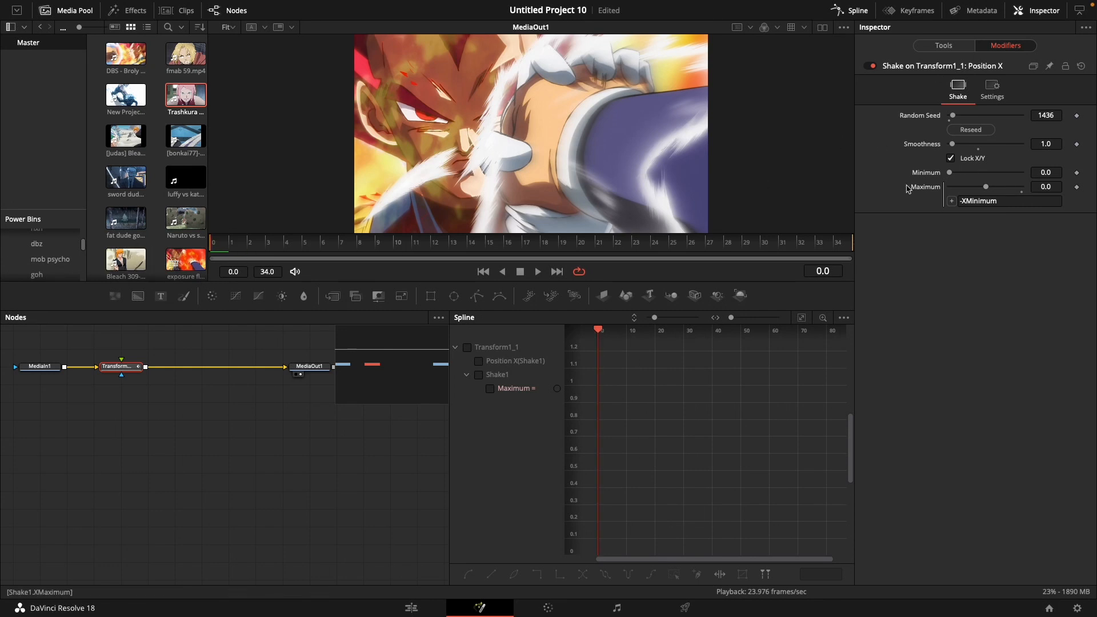
# Modify the shake's Minimum with Anim Curves, set the source to Duration, and open the curve type choices.
pyautogui.rightClick(925, 177)
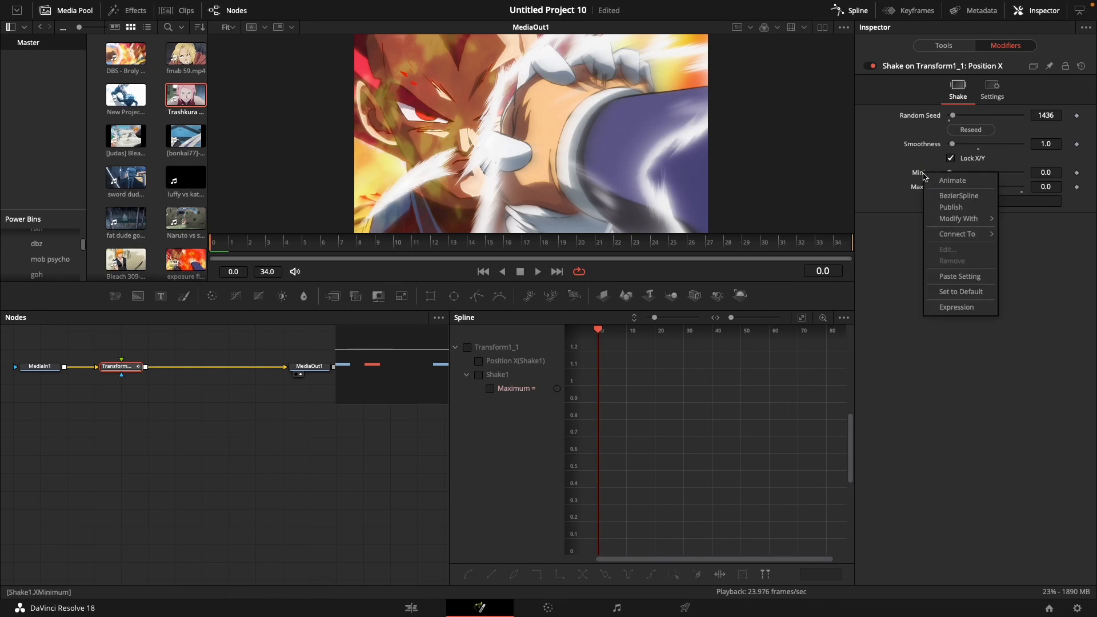
pyautogui.moveTo(960, 219)
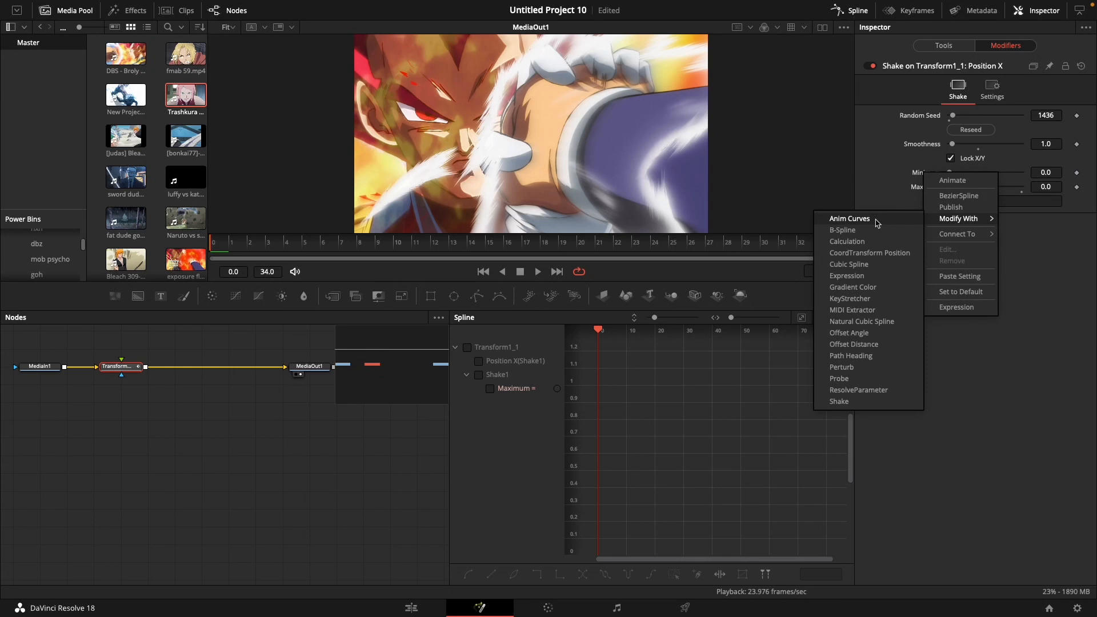
pyautogui.click(849, 218)
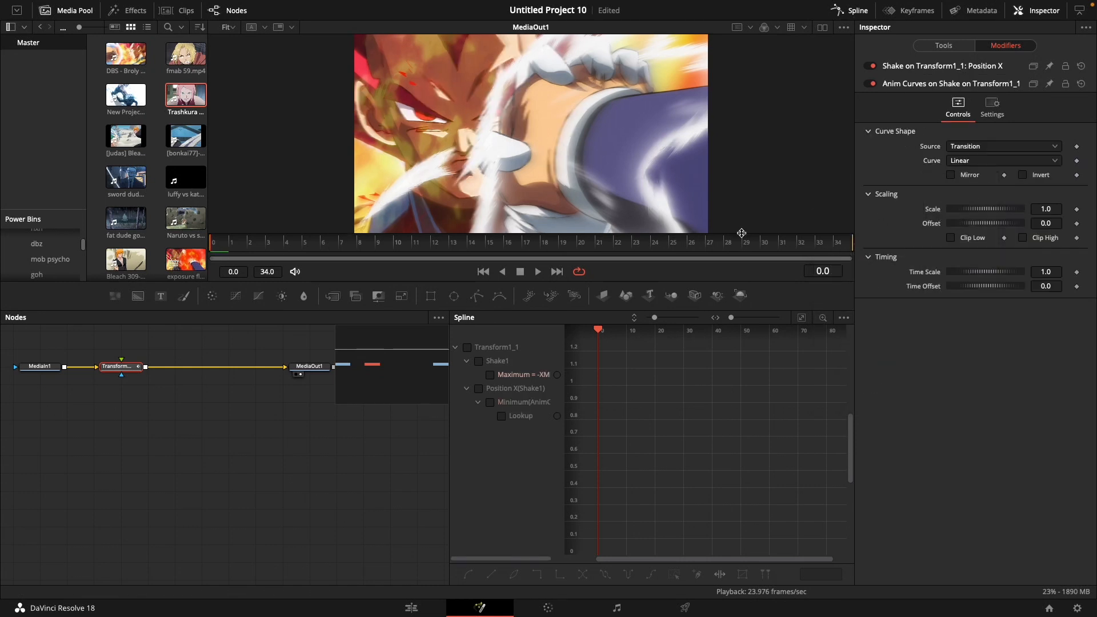
pyautogui.click(970, 150)
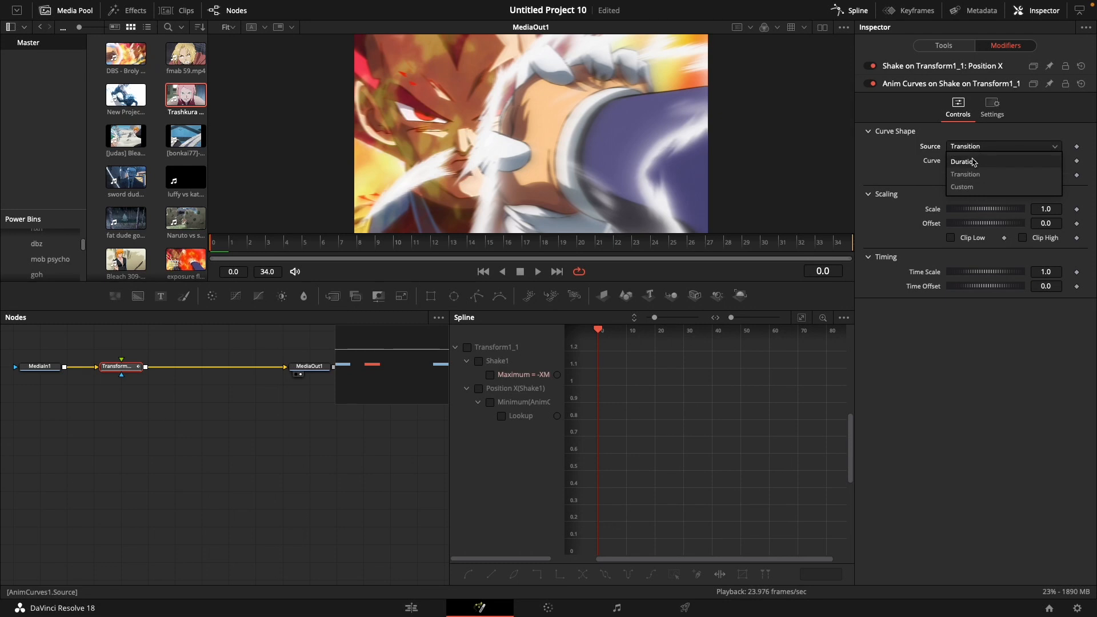
pyautogui.click(952, 162)
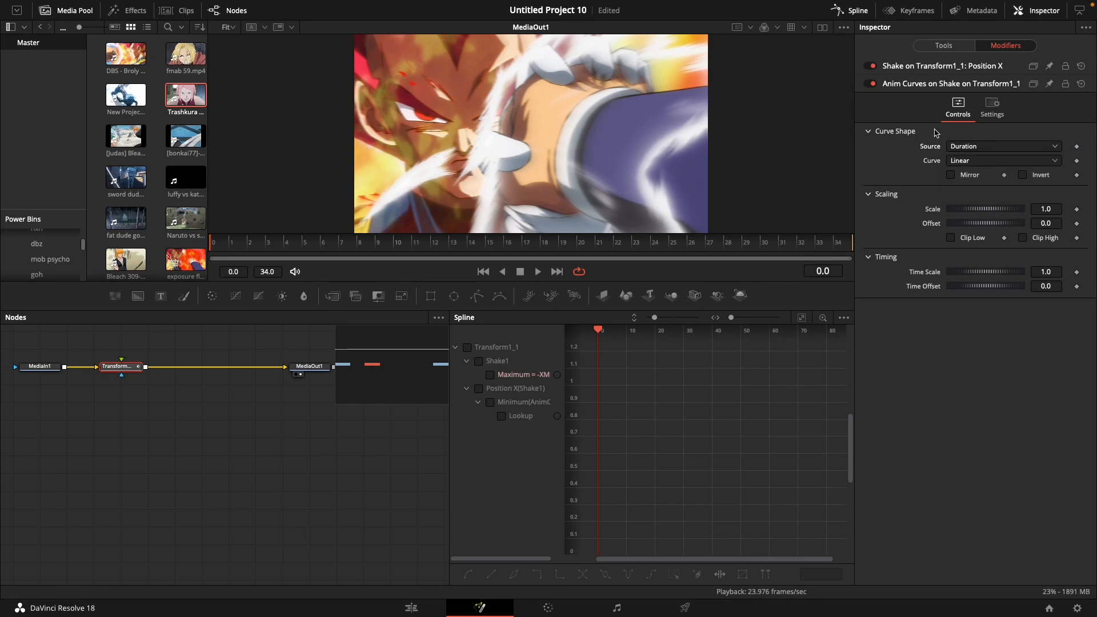
pyautogui.click(969, 162)
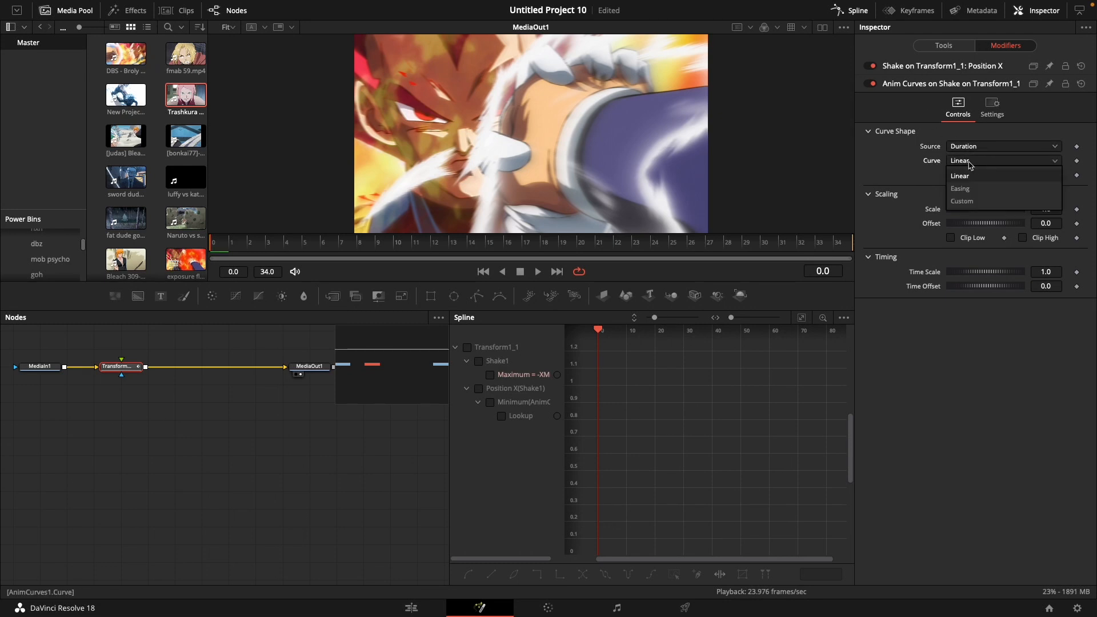
# Set the Position X shake's animation curve to Custom, with an In value of 1.0 and an Out value of 0.0.
pyautogui.click(982, 204)
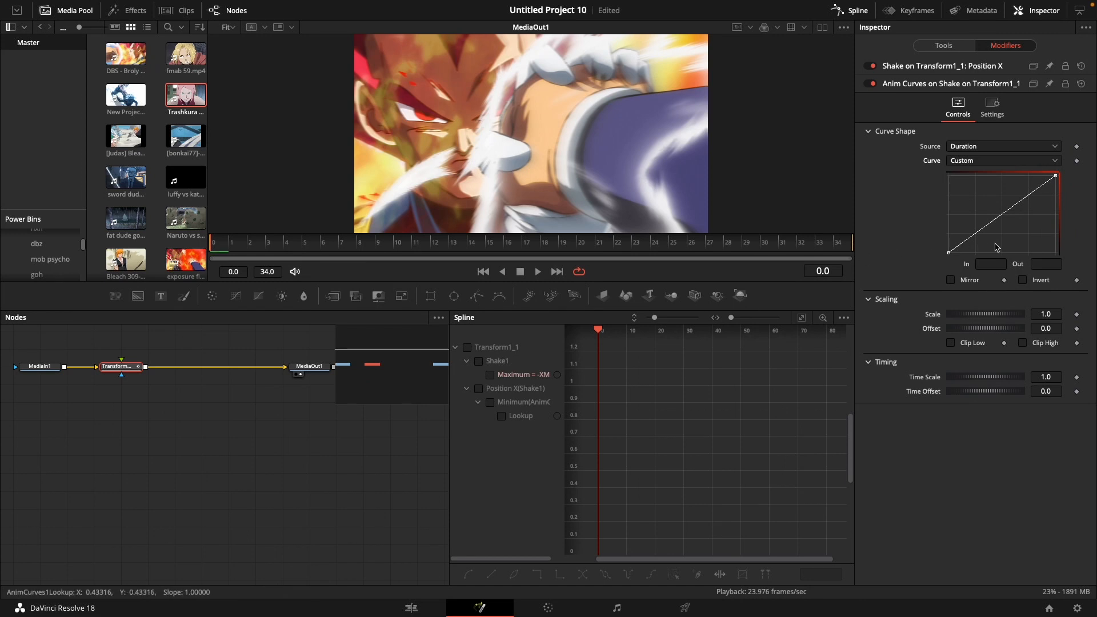
pyautogui.moveTo(1010, 242); pyautogui.dragTo(763, 395)
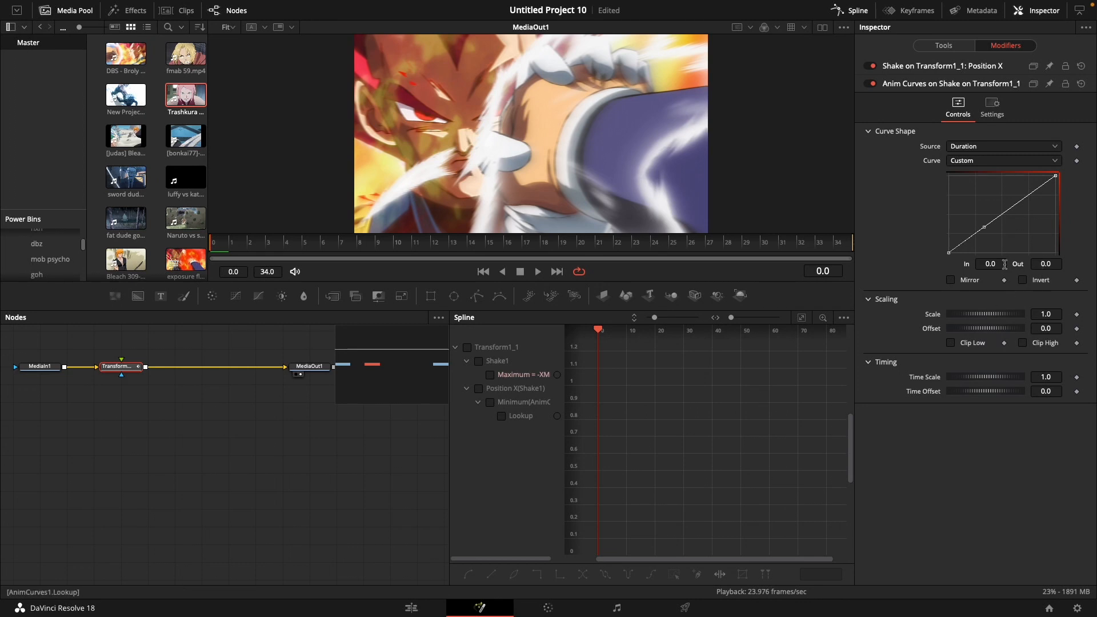
pyautogui.write('1')
pyautogui.press('Return')
pyautogui.moveTo(1015, 218); pyautogui.dragTo(1090, 139)
pyautogui.click(1041, 196)
pyautogui.moveTo(1038, 206); pyautogui.dragTo(1091, 146)
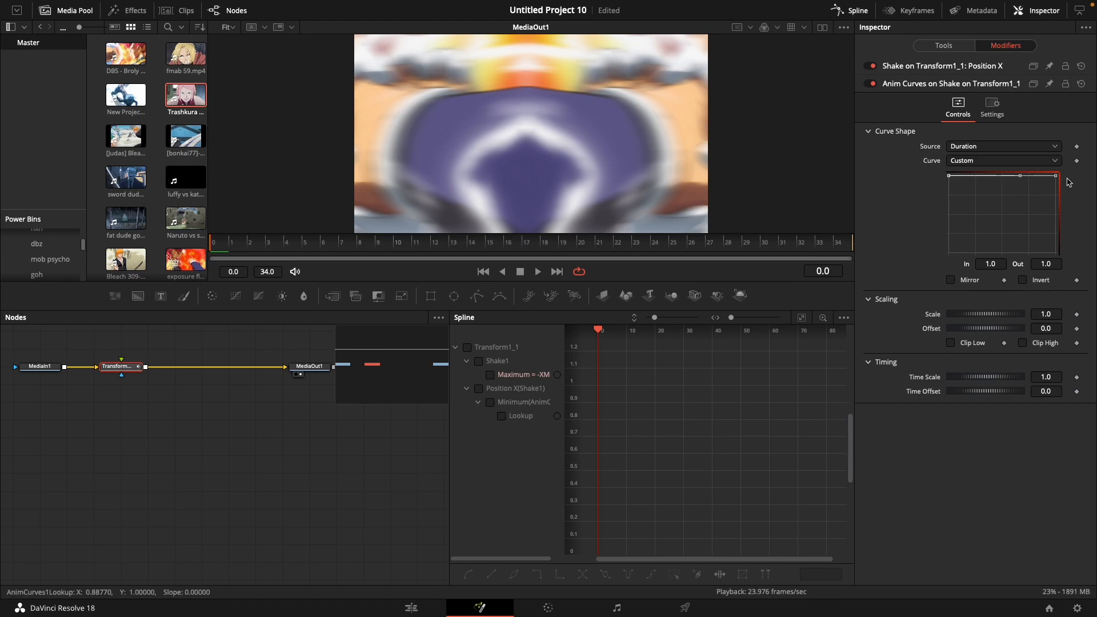
pyautogui.click(1038, 264)
pyautogui.press('Return')
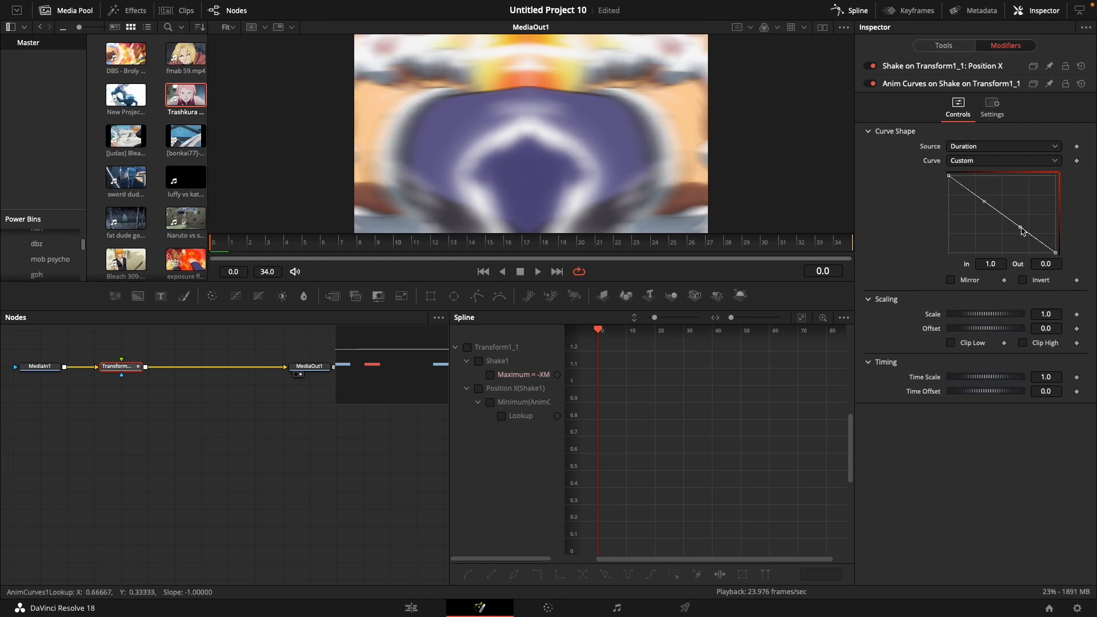
# Reshape the Position X custom curve by pulling both handles to its lower starting corner for a steep early falloff.
pyautogui.click(1025, 208)
pyautogui.click(1013, 199)
pyautogui.click(1020, 228)
pyautogui.moveTo(1020, 227); pyautogui.dragTo(950, 253)
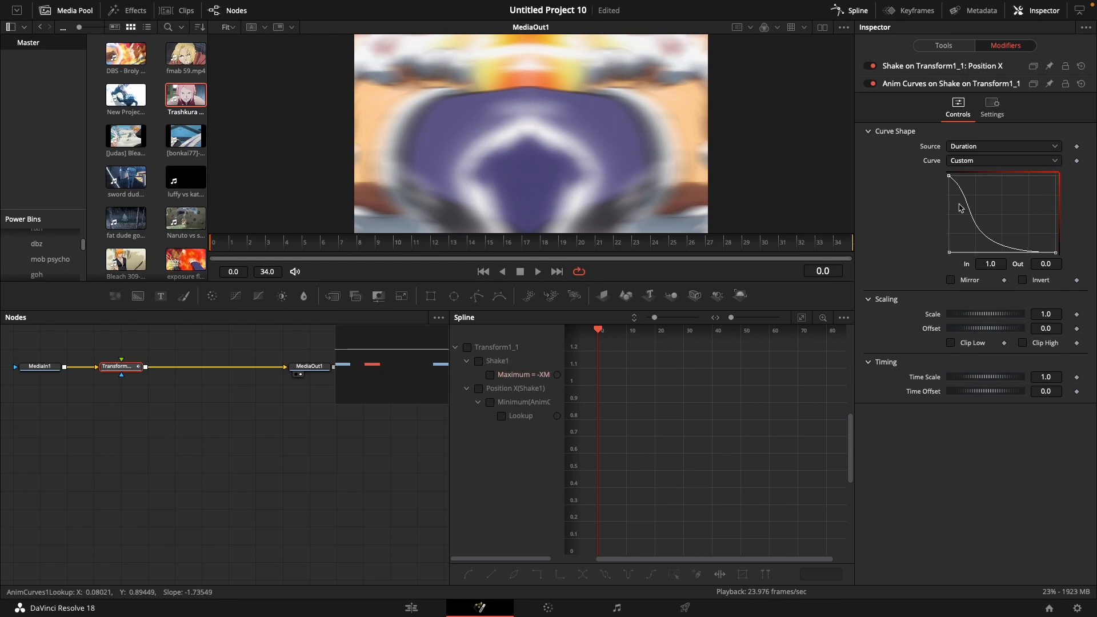
pyautogui.click(949, 175)
pyautogui.moveTo(984, 203); pyautogui.dragTo(951, 255)
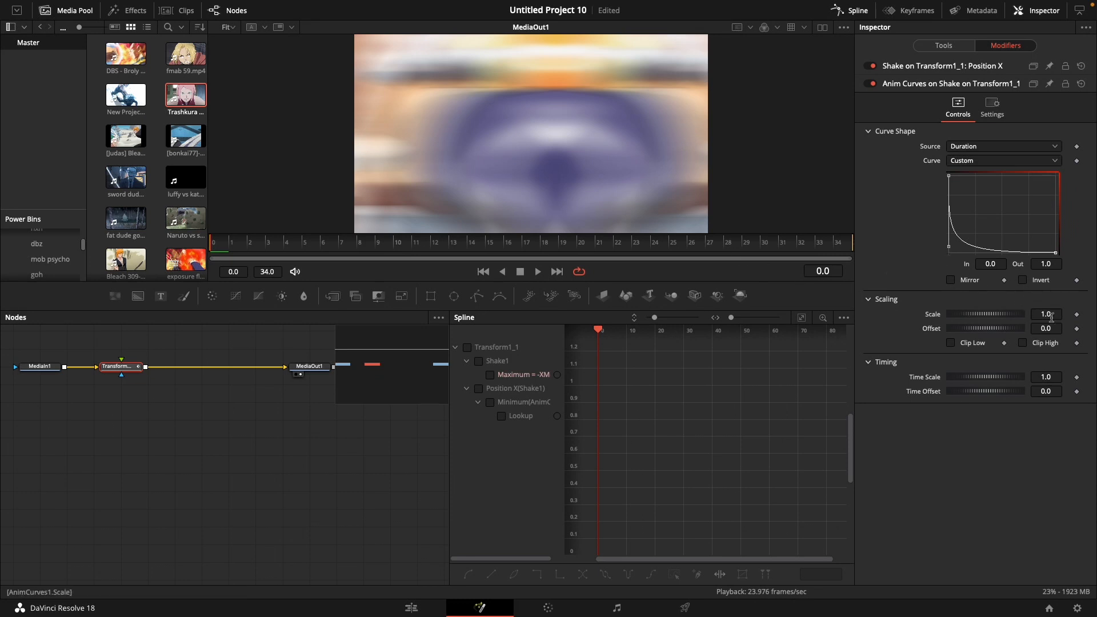
# Preview the horizontal shake in the Fusion composition and across the cut on the Edit page timeline.
pyautogui.press('space')
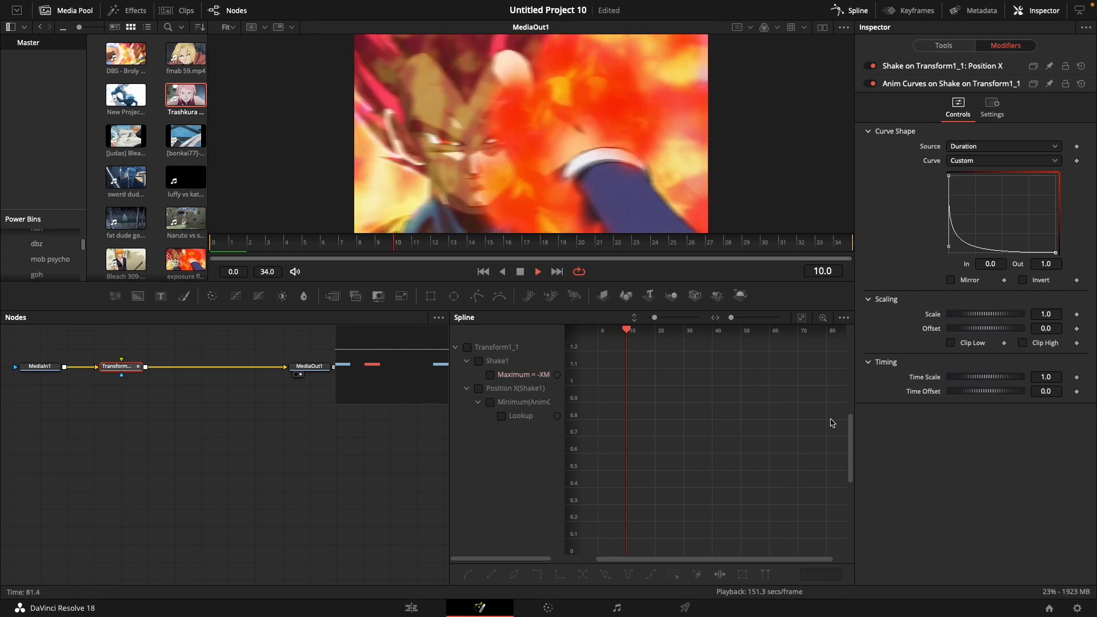
pyautogui.click(411, 608)
pyautogui.click(484, 384)
pyautogui.press('space')
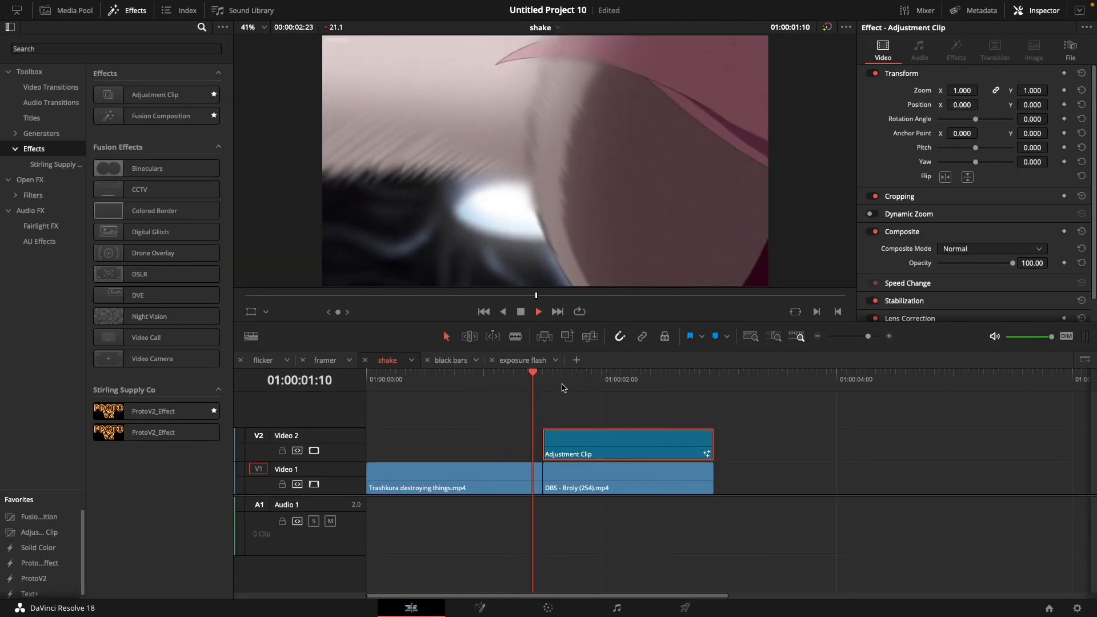
pyautogui.press('space')
pyautogui.press('space')
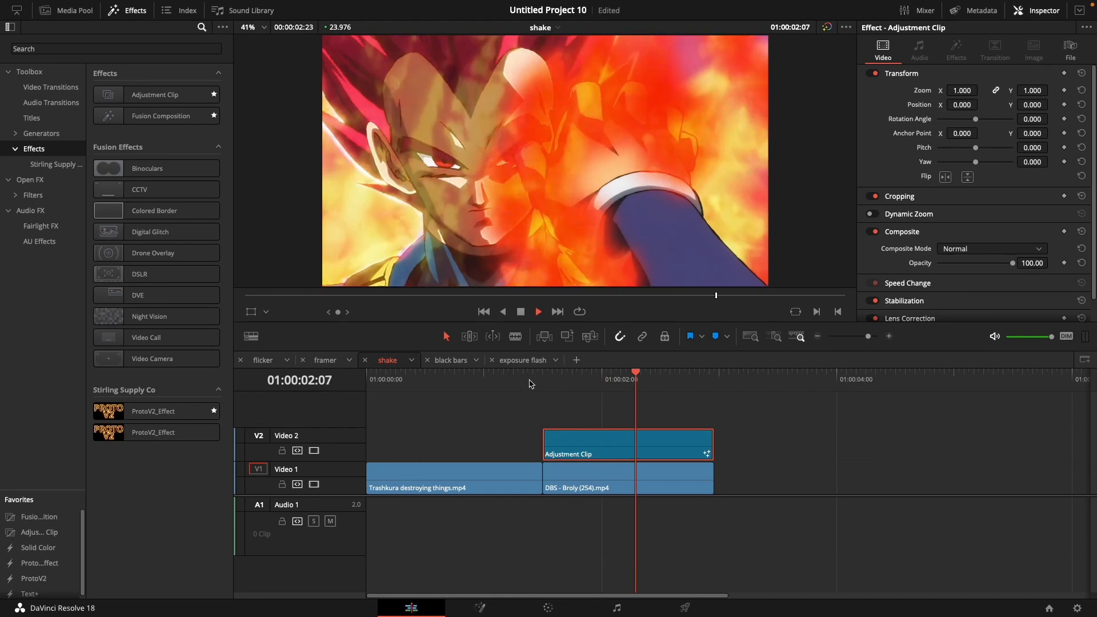
pyautogui.click(520, 382)
pyautogui.press('space')
# Return to the Fusion page and apply a Shake modifier to the Transform node's Position Y.
pyautogui.click(479, 608)
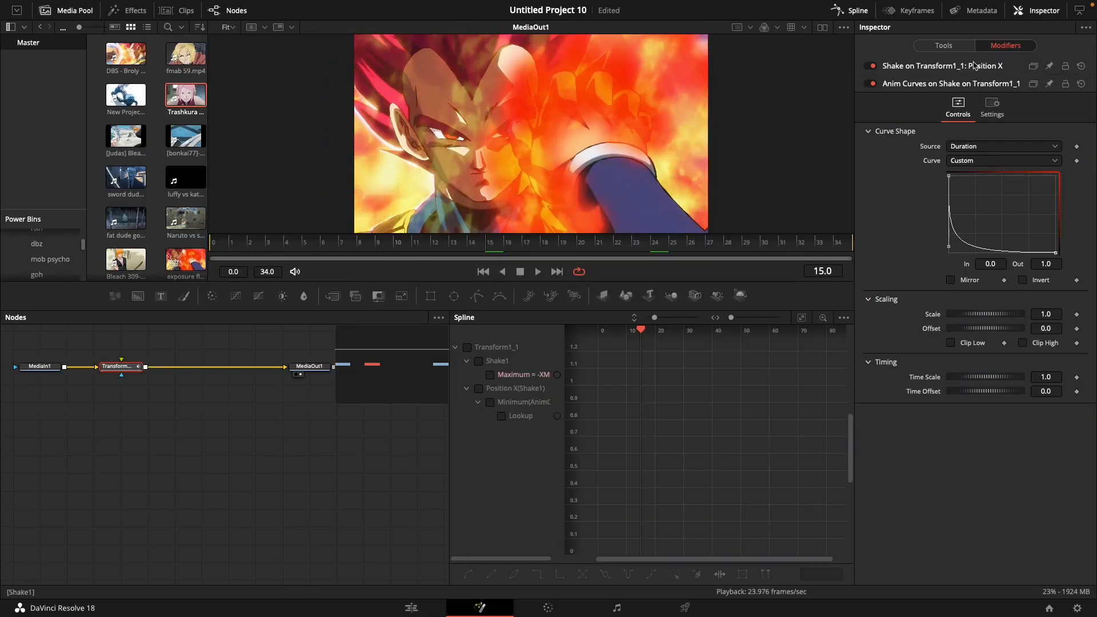
pyautogui.click(943, 46)
pyautogui.rightClick(935, 183)
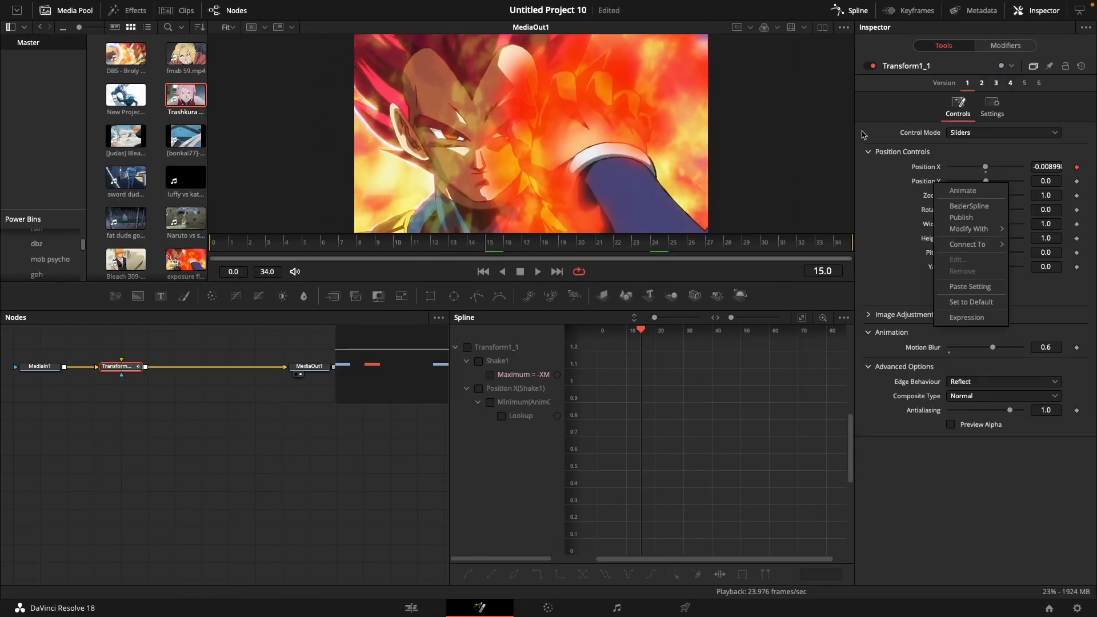
pyautogui.moveTo(967, 228)
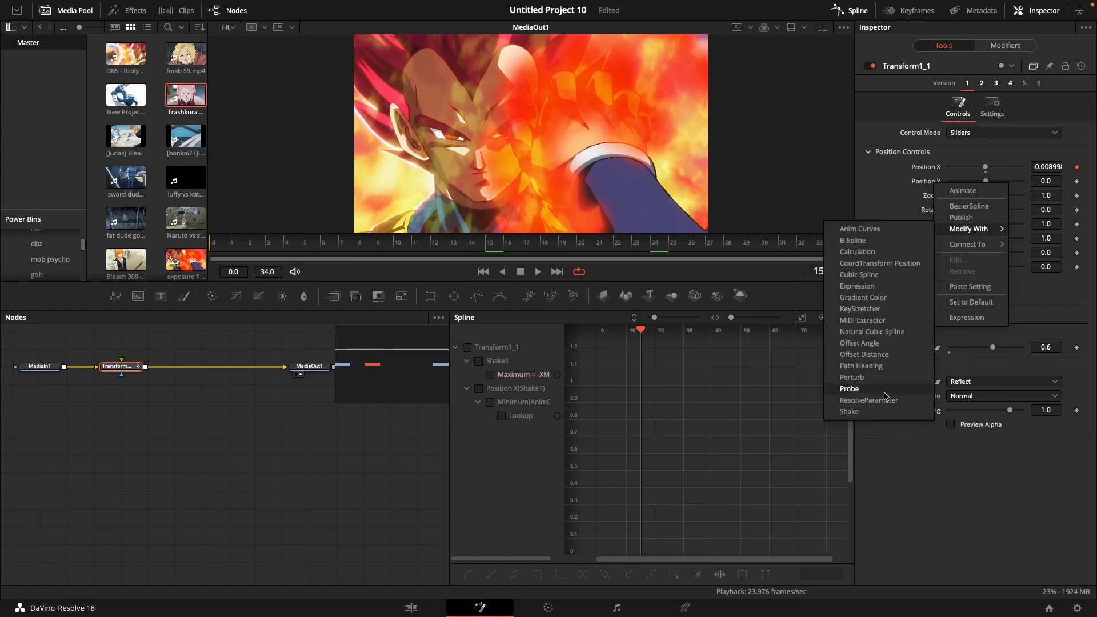
pyautogui.rightClick(925, 180)
pyautogui.moveTo(965, 224)
pyautogui.click(864, 409)
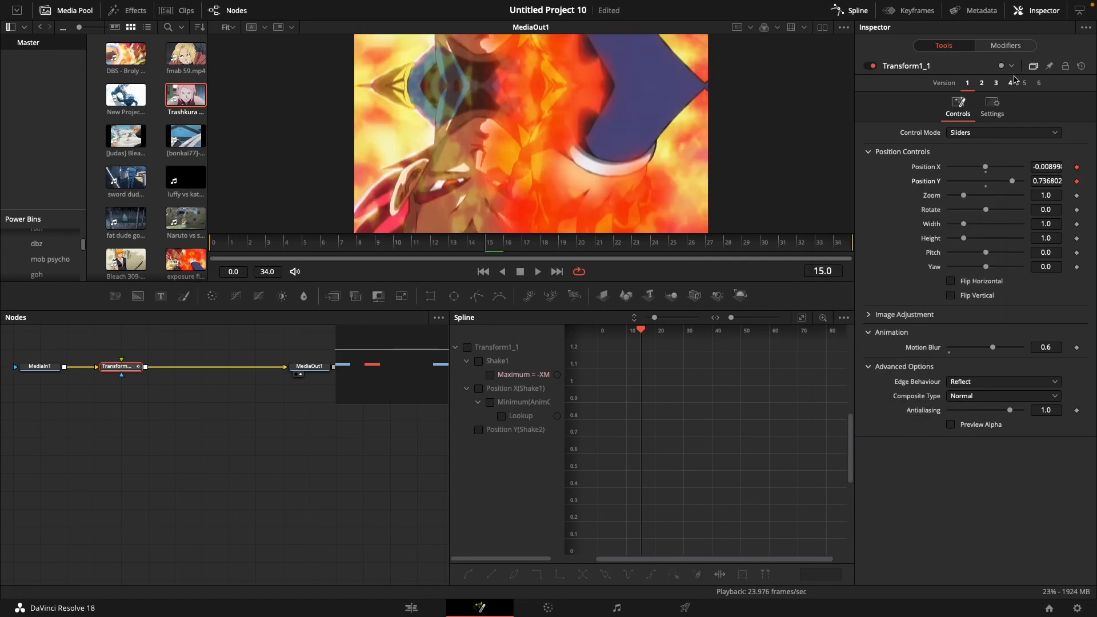
# Reseed the Position Y shake and set its Smoothness to 1.0.
pyautogui.click(997, 48)
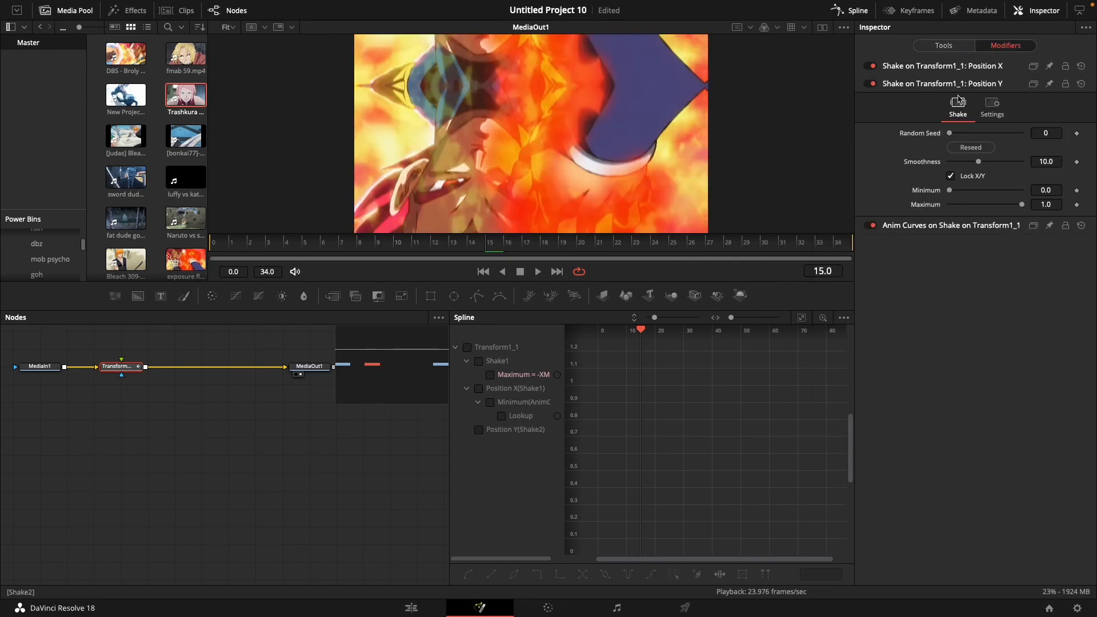
pyautogui.click(971, 147)
pyautogui.click(1046, 162)
pyautogui.write('1')
pyautogui.press('Tab')
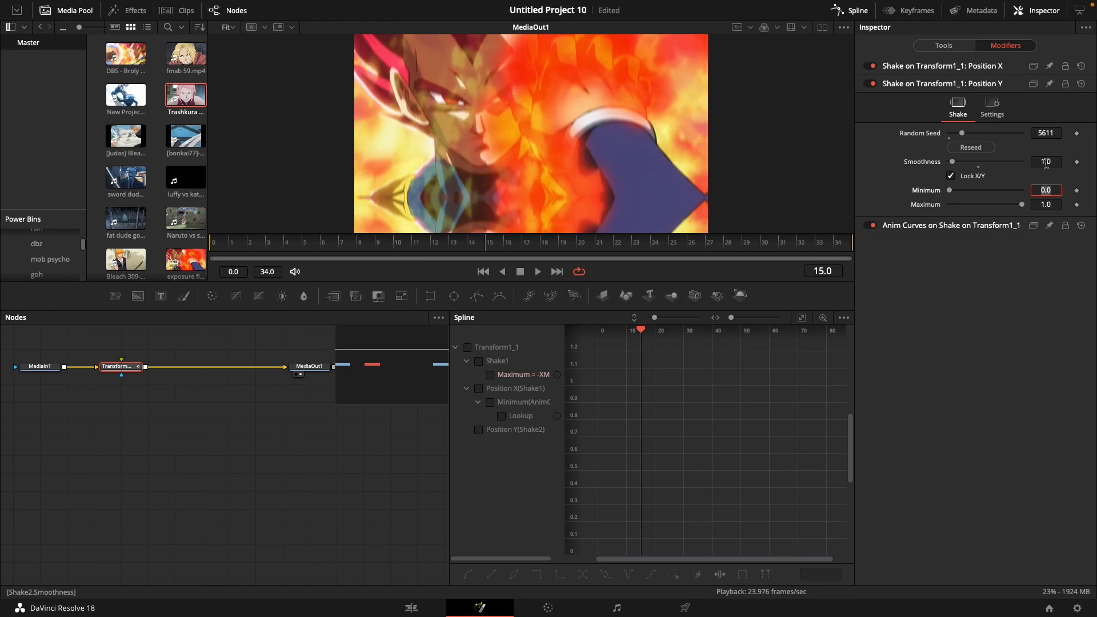
# Give the Position Y shake's Maximum an expression of -XMinimum, linking it to the negative of Minimum.
pyautogui.click(1055, 202)
pyautogui.write('=')
pyautogui.press('Tab')
pyautogui.click(991, 218)
pyautogui.write('-')
pyautogui.moveTo(952, 218); pyautogui.dragTo(1045, 191)
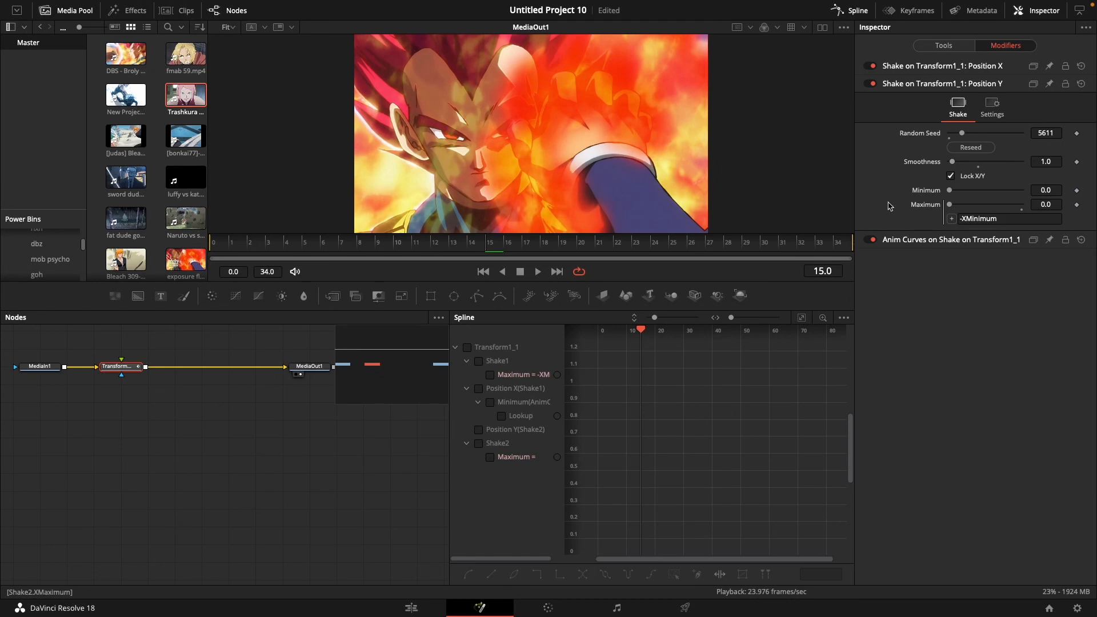
# At frame 0, modify the Position Y shake's Minimum with Anim Curves using Duration as the source.
pyautogui.click(566, 243)
pyautogui.press('Home')
pyautogui.rightClick(920, 193)
pyautogui.moveTo(960, 252)
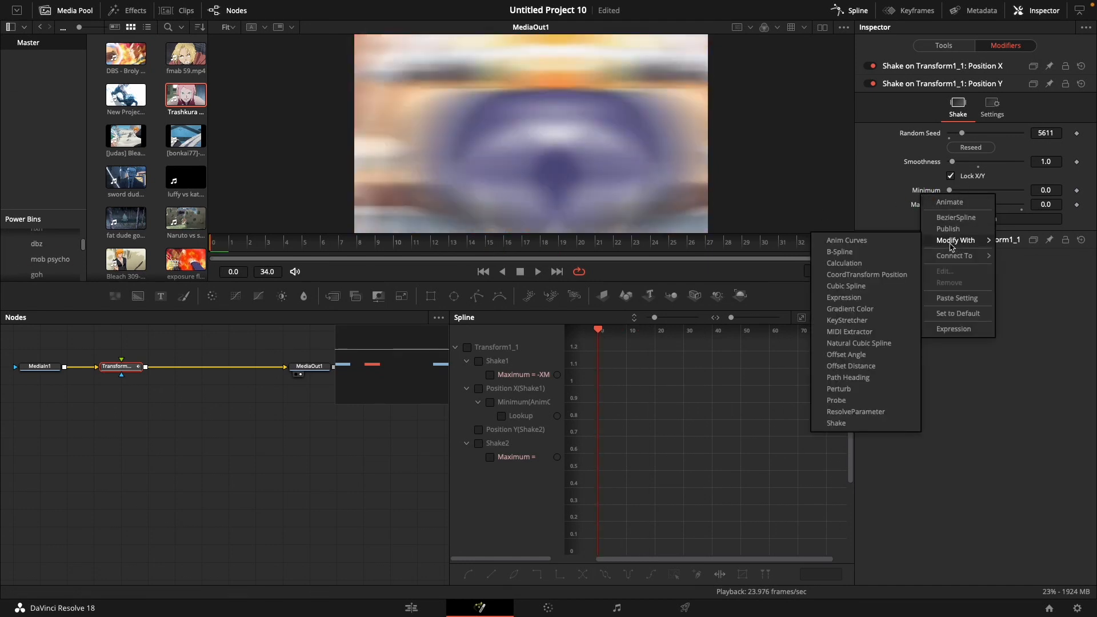
pyautogui.click(840, 240)
pyautogui.click(976, 147)
# Make the Position Y curve Custom with In 1.0 and Out 0.0, and pull both handles to its lower starting corner.
pyautogui.click(971, 160)
pyautogui.click(980, 161)
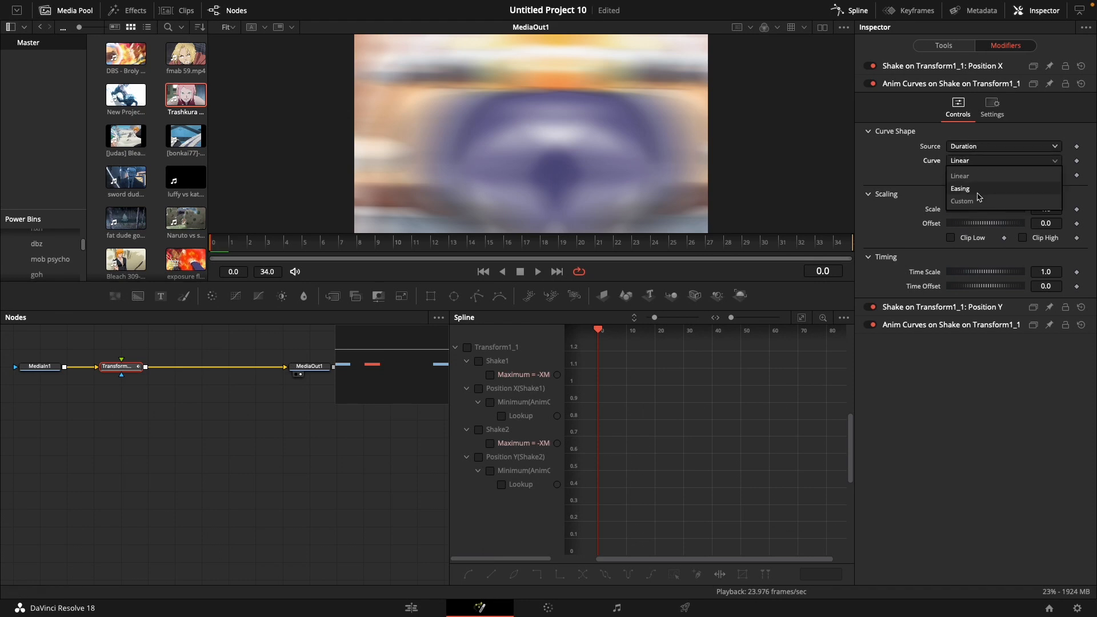
pyautogui.click(978, 201)
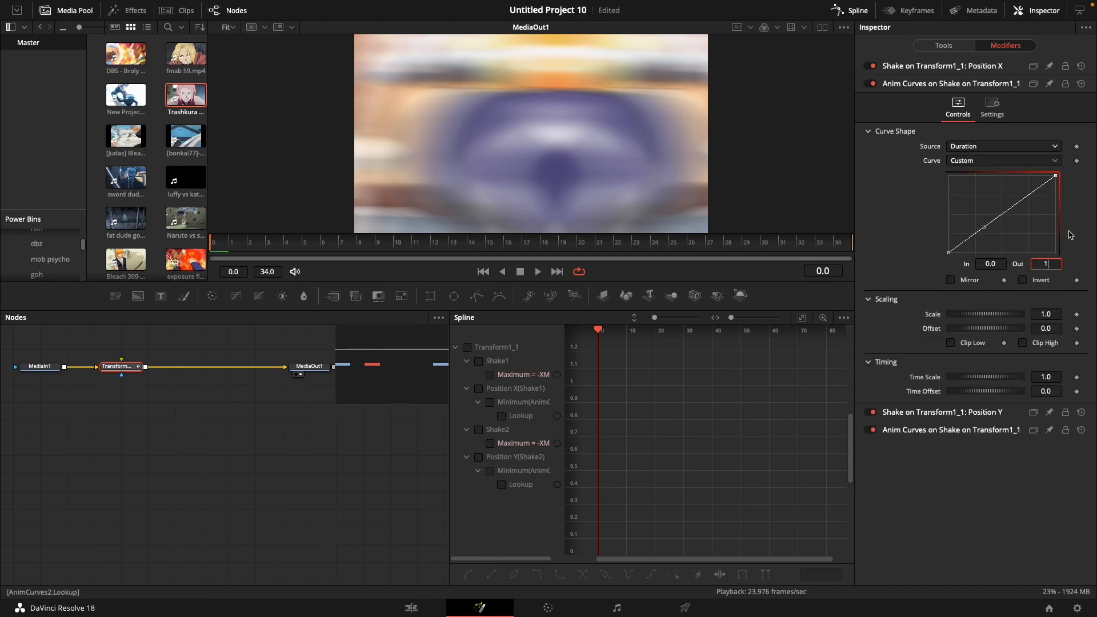
pyautogui.press('Return')
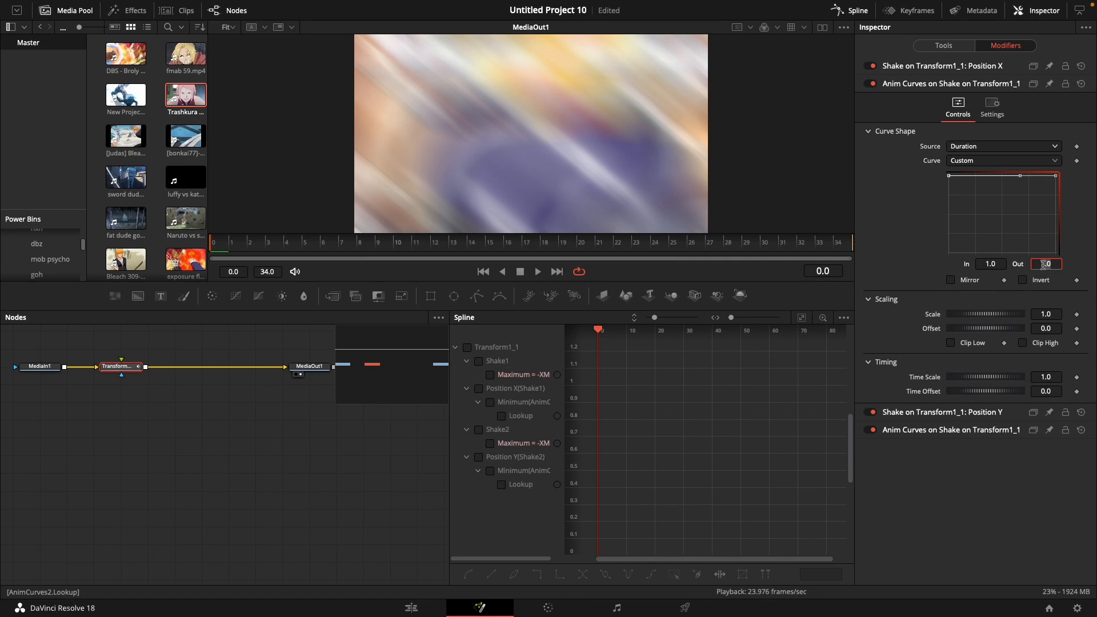
pyautogui.write('0')
pyautogui.press('Return')
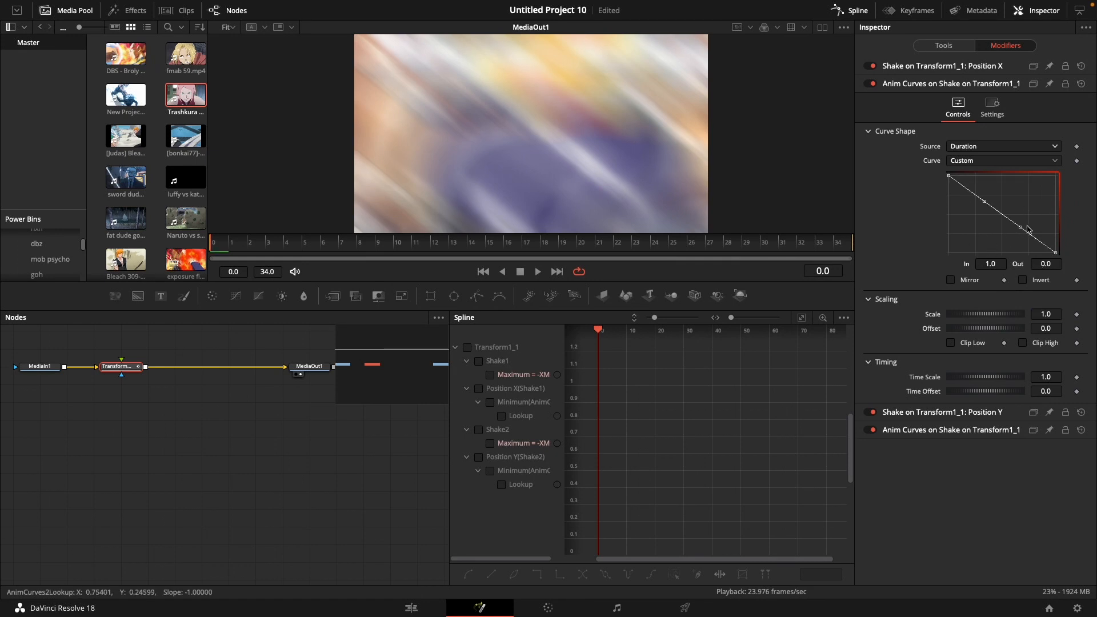
pyautogui.moveTo(1020, 231); pyautogui.dragTo(950, 256)
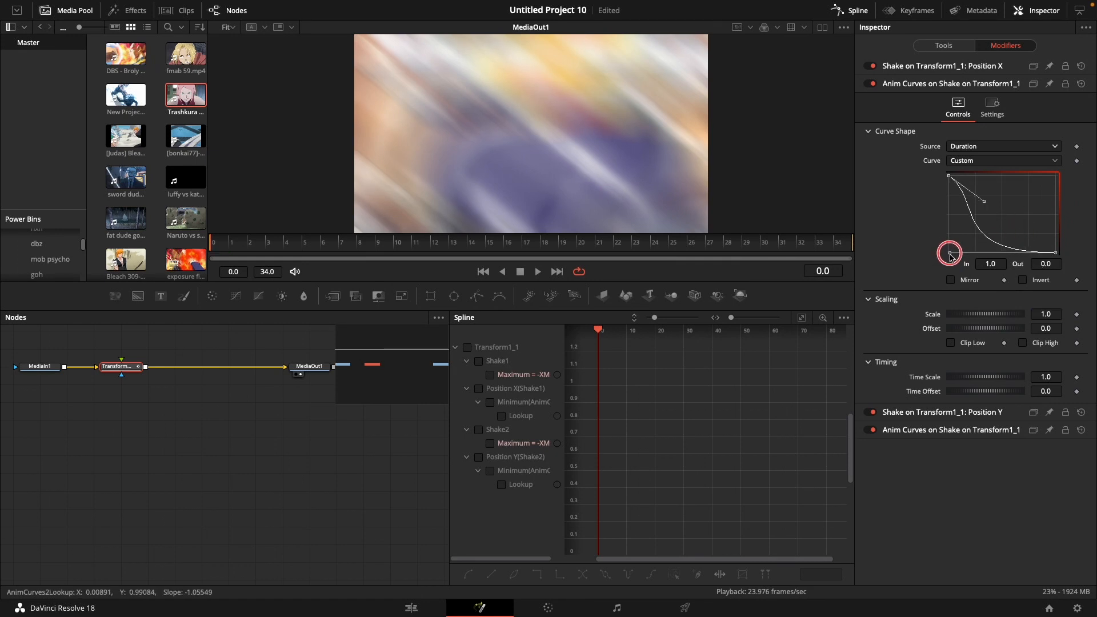
pyautogui.moveTo(984, 202); pyautogui.dragTo(951, 253)
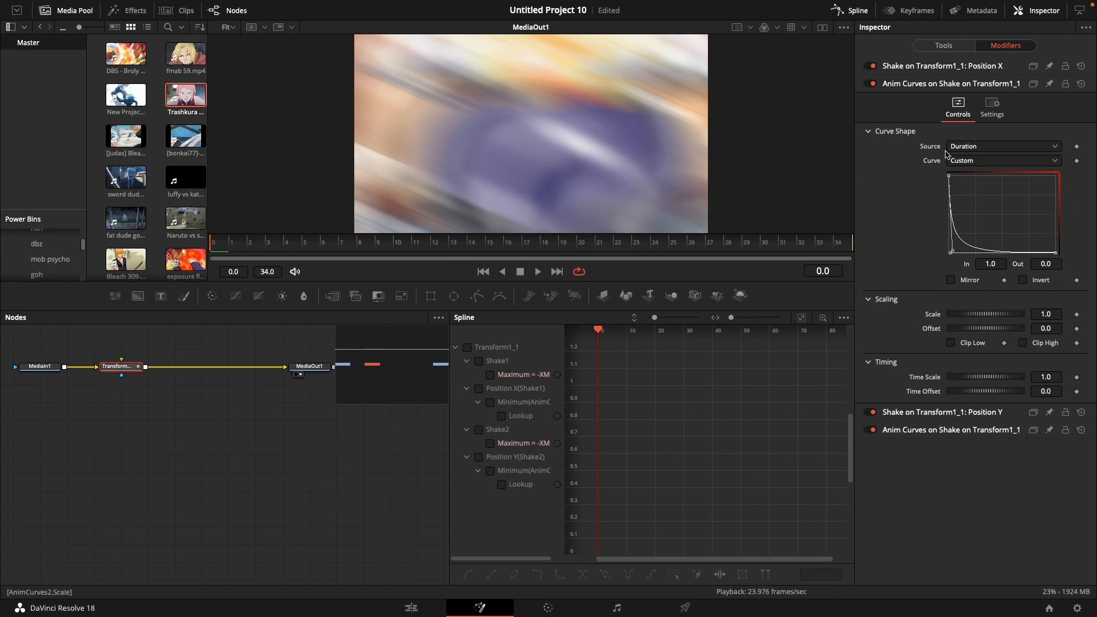
# Play back the combined X and Y shake in Fusion and across the cut on the Edit page timeline.
pyautogui.click(943, 45)
pyautogui.press('space')
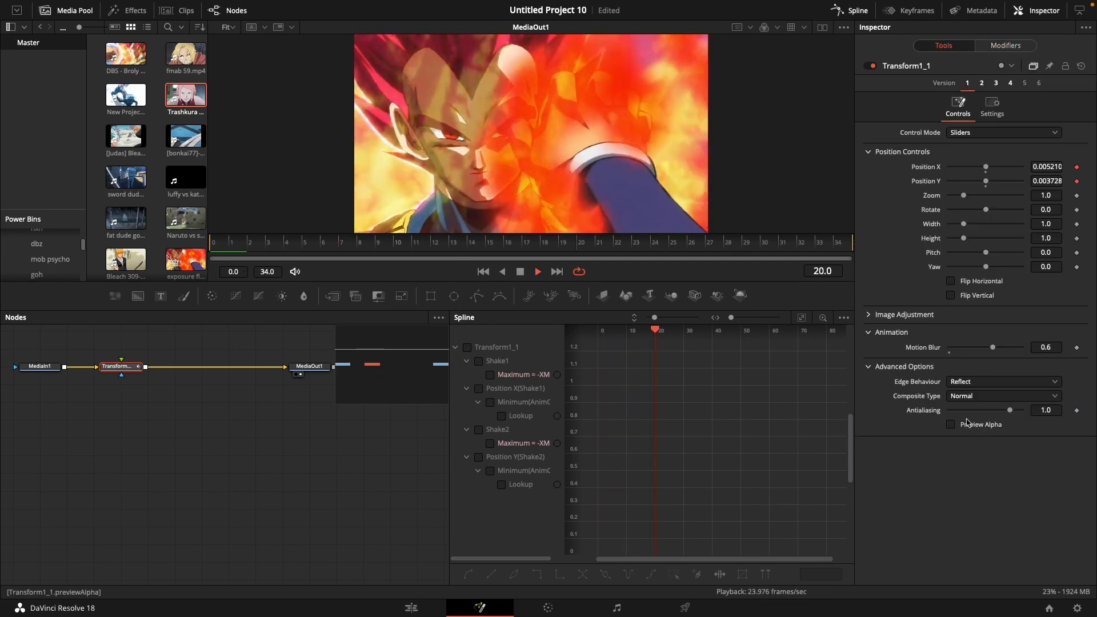
pyautogui.press('space')
pyautogui.click(413, 608)
pyautogui.click(518, 382)
pyautogui.press('space')
pyautogui.click(500, 380)
pyautogui.click(489, 381)
pyautogui.click(465, 382)
pyautogui.click(478, 389)
pyautogui.click(485, 388)
pyautogui.click(485, 388)
pyautogui.click(486, 385)
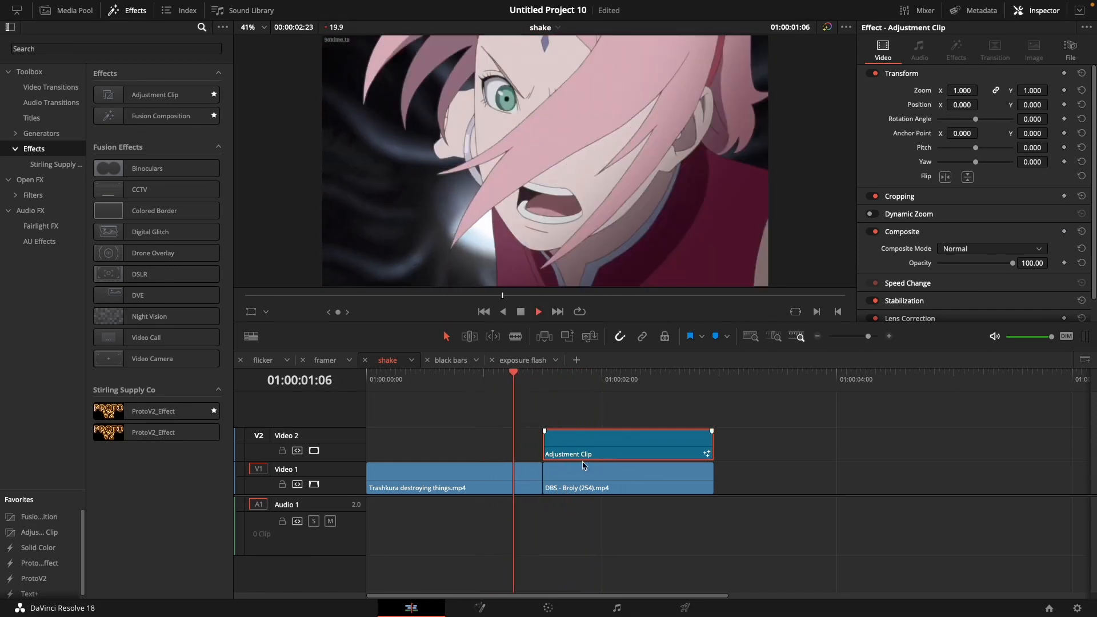
# Reopen the adjustment clip's Fusion composition and raise the Transform node's Motion Blur to 1.0.
pyautogui.hotkey('shift', '5')
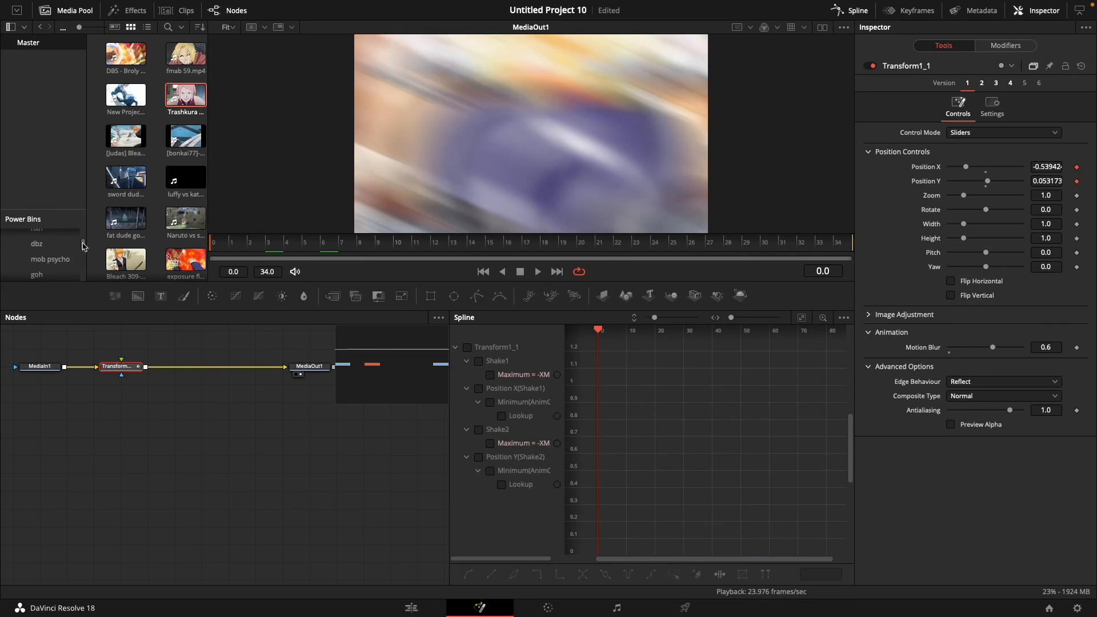
pyautogui.click(986, 47)
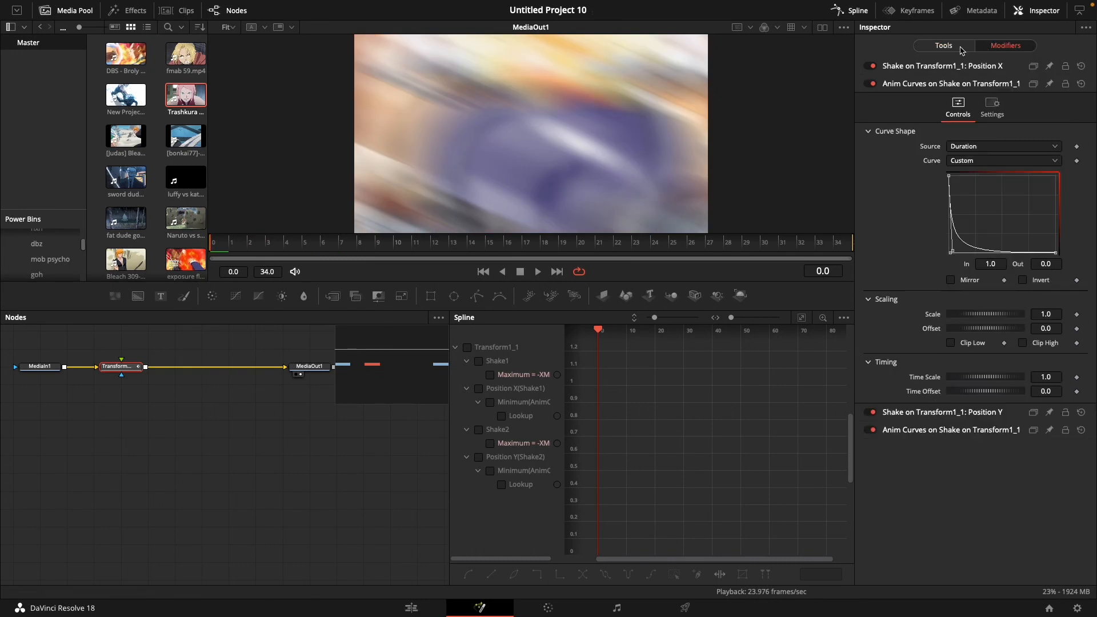
pyautogui.click(959, 47)
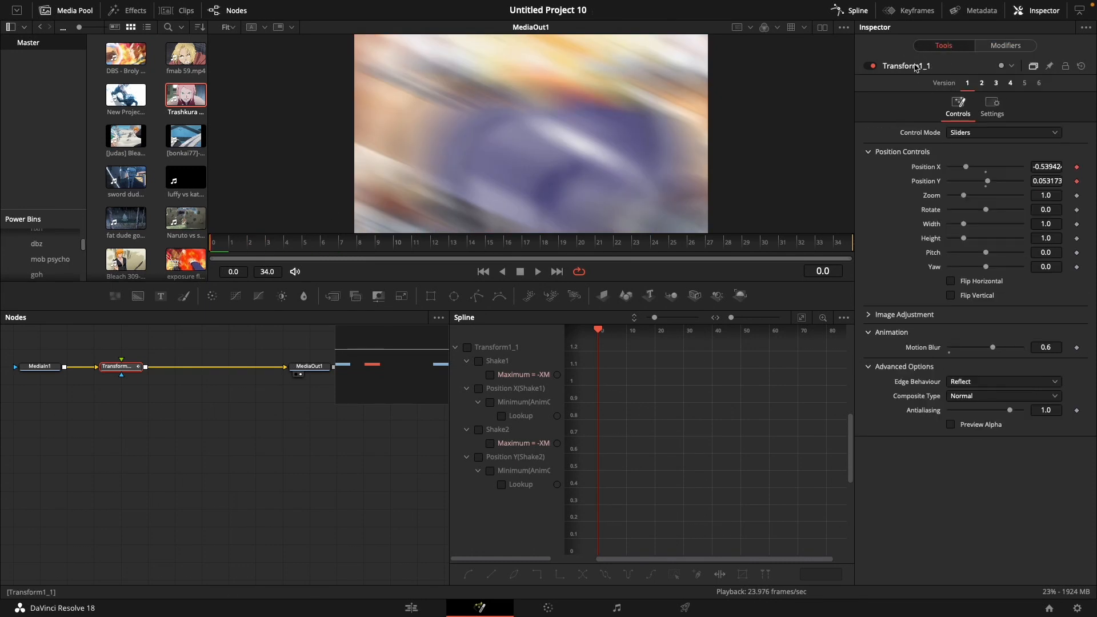
pyautogui.moveTo(992, 347); pyautogui.dragTo(1024, 347)
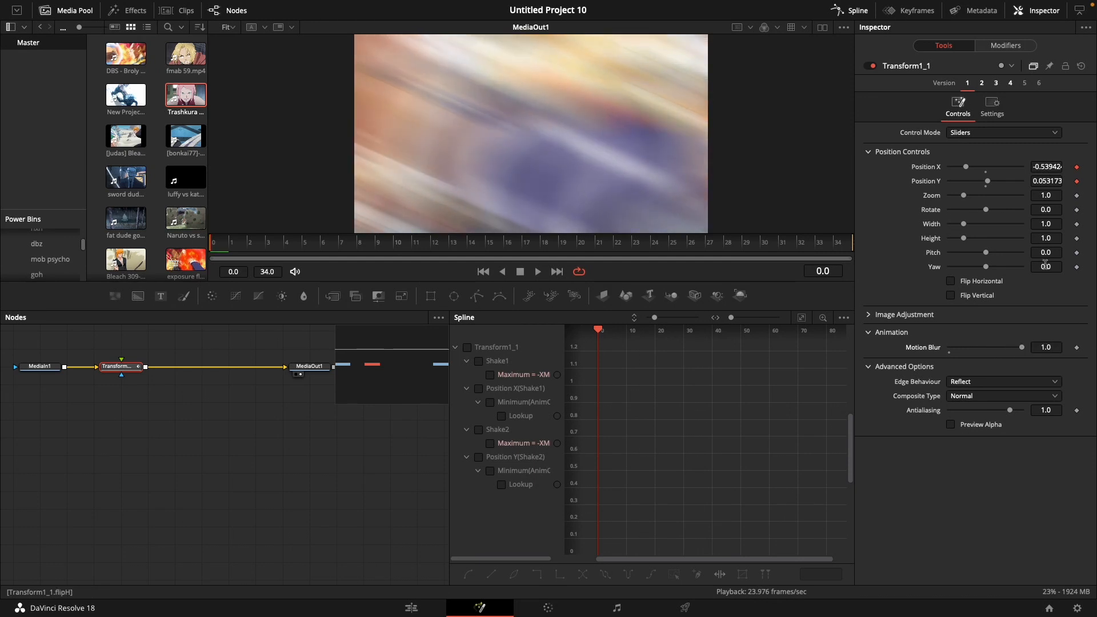
# Set the Scale of the Position Y shake's animation curve to 0.4 and go back to the Edit page.
pyautogui.click(998, 46)
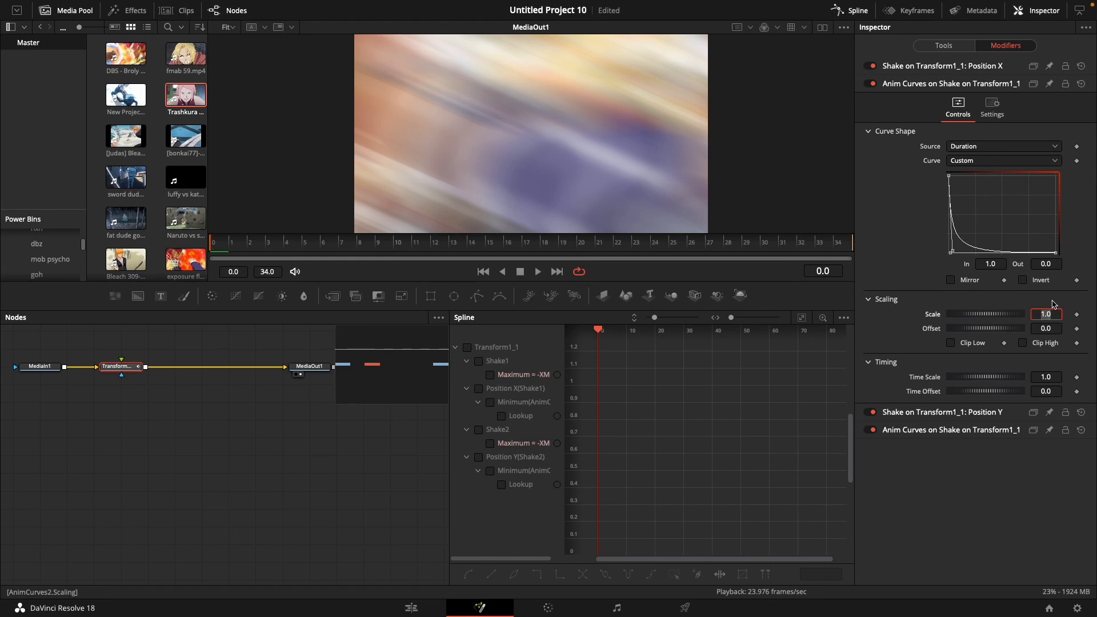
pyautogui.press('space')
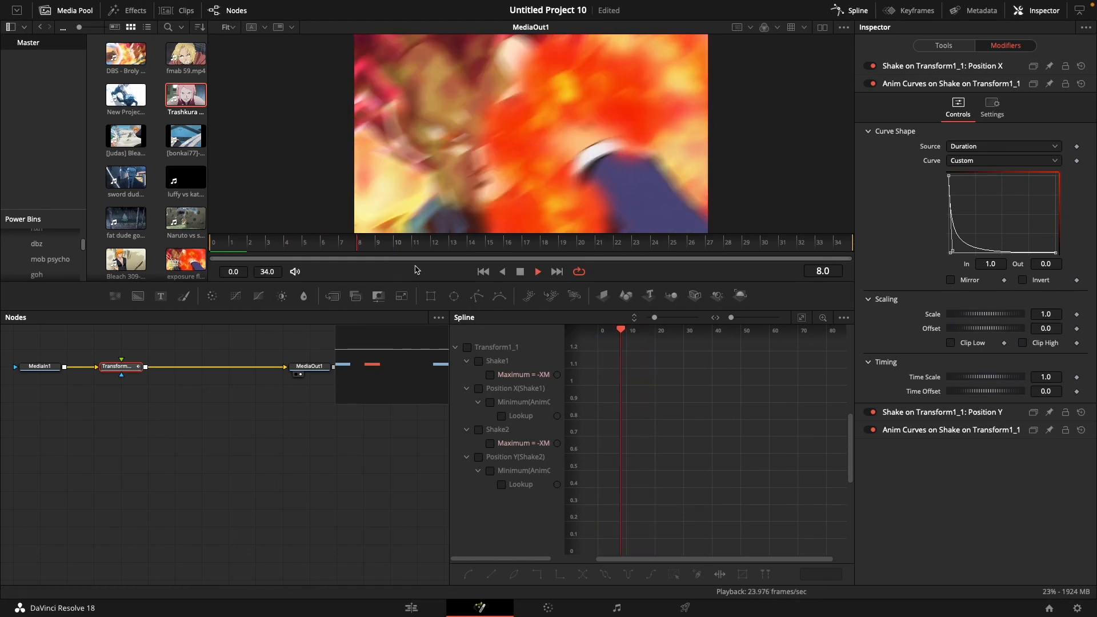
pyautogui.click(229, 243)
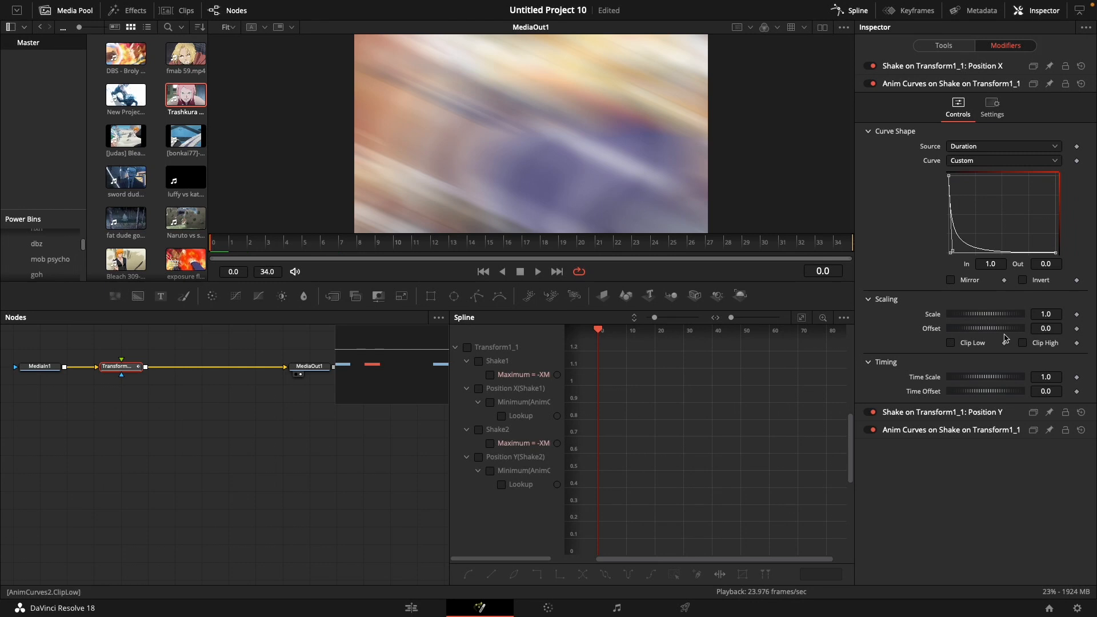
pyautogui.click(1045, 314)
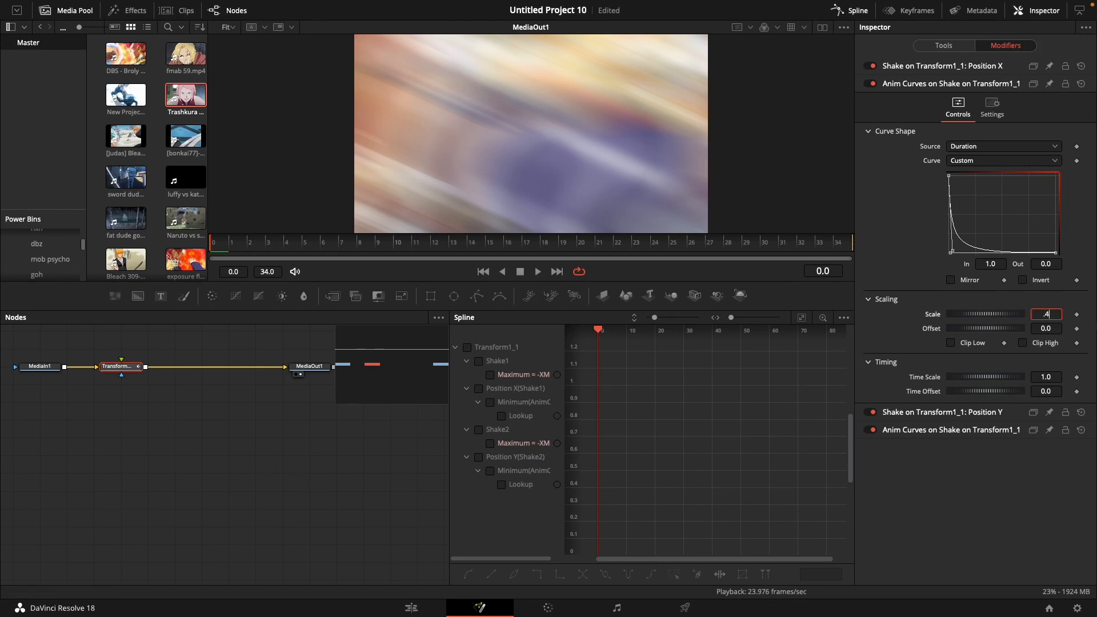
pyautogui.write('.4')
pyautogui.press('Return')
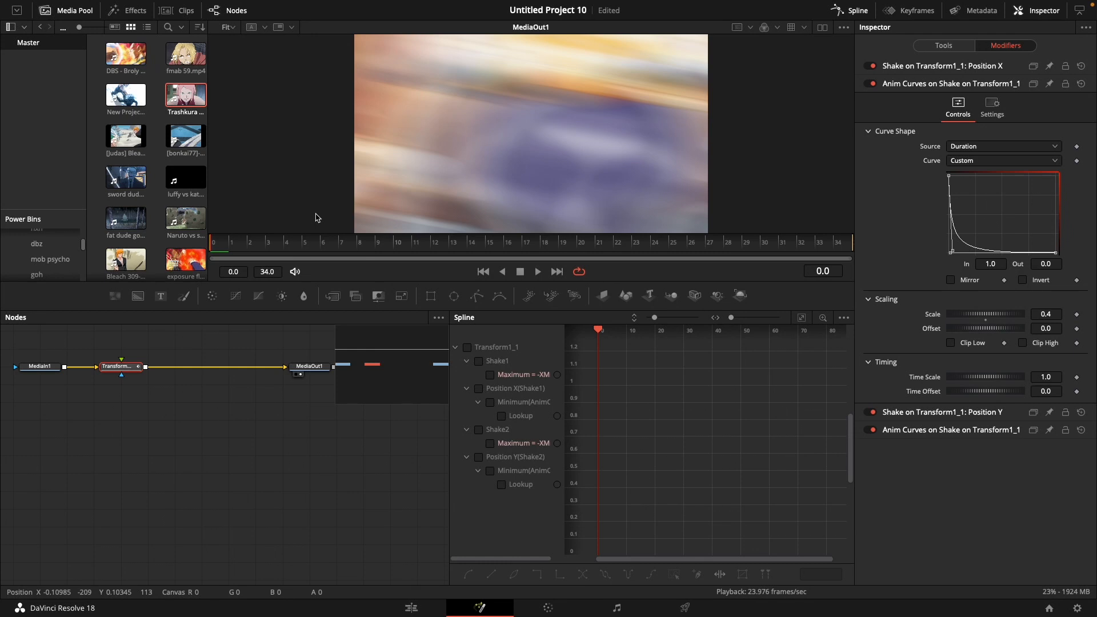
pyautogui.hotkey('shift', '4')
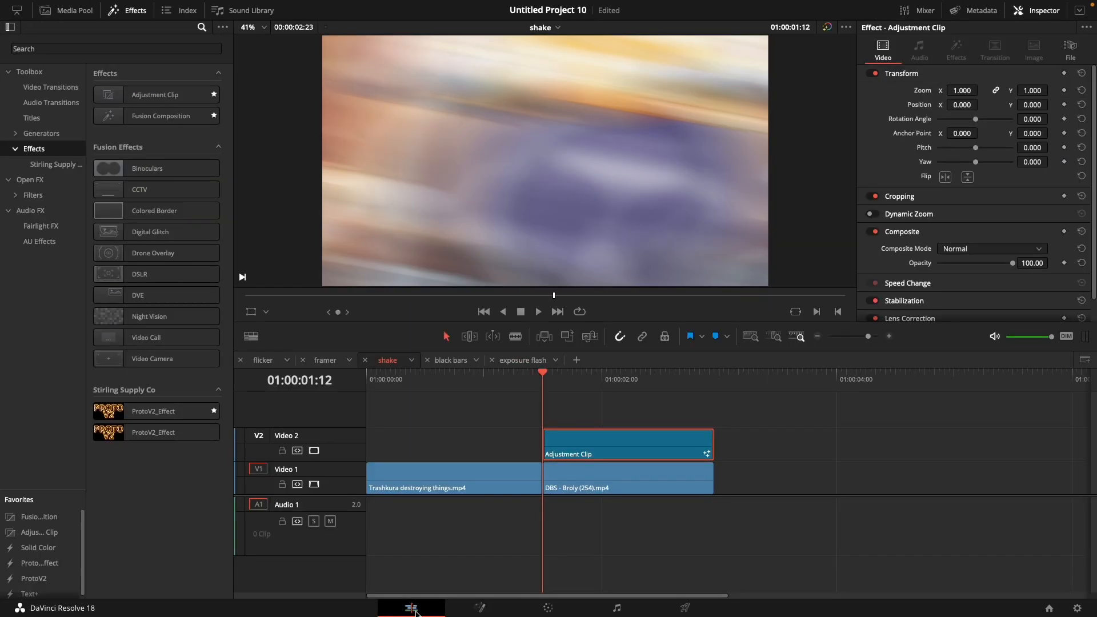
# Reopen the adjustment clip's Fusion composition to review the Position Y shake and curve modifiers, and replay the cut on the Edit page.
pyautogui.moveTo(710, 448)
pyautogui.mouseDown()
pyautogui.moveTo(656, 436)
pyautogui.moveTo(729, 436)
pyautogui.moveTo(708, 434)
pyautogui.mouseUp()
pyautogui.hotkey('shift', '5')
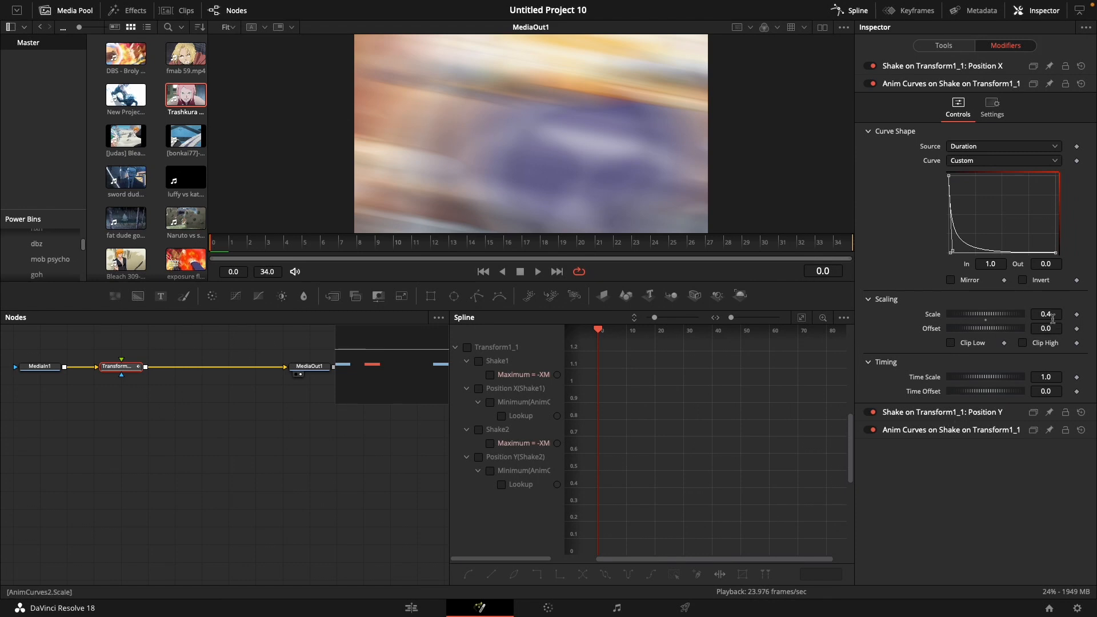
pyautogui.click(973, 412)
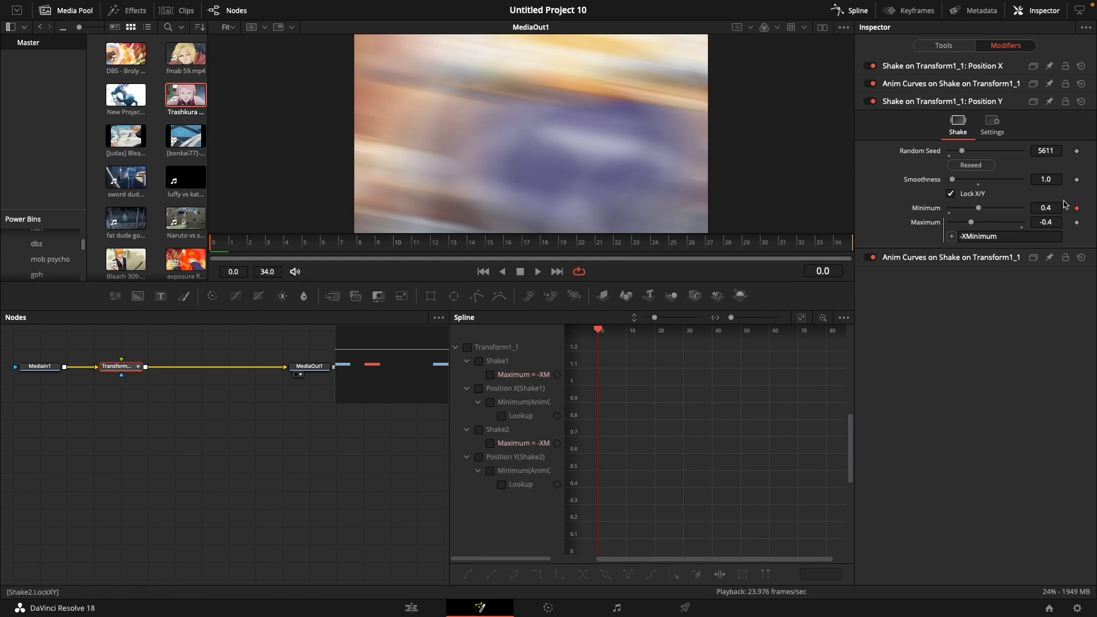
pyautogui.moveTo(785, 241); pyautogui.dragTo(224, 253)
pyautogui.click(944, 258)
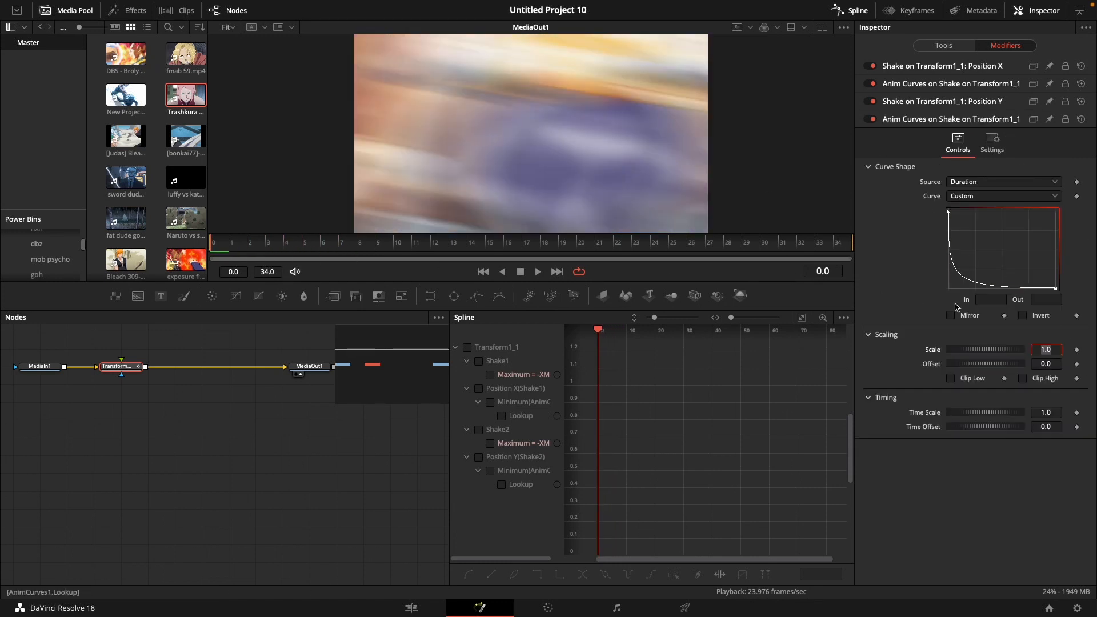
pyautogui.click(411, 607)
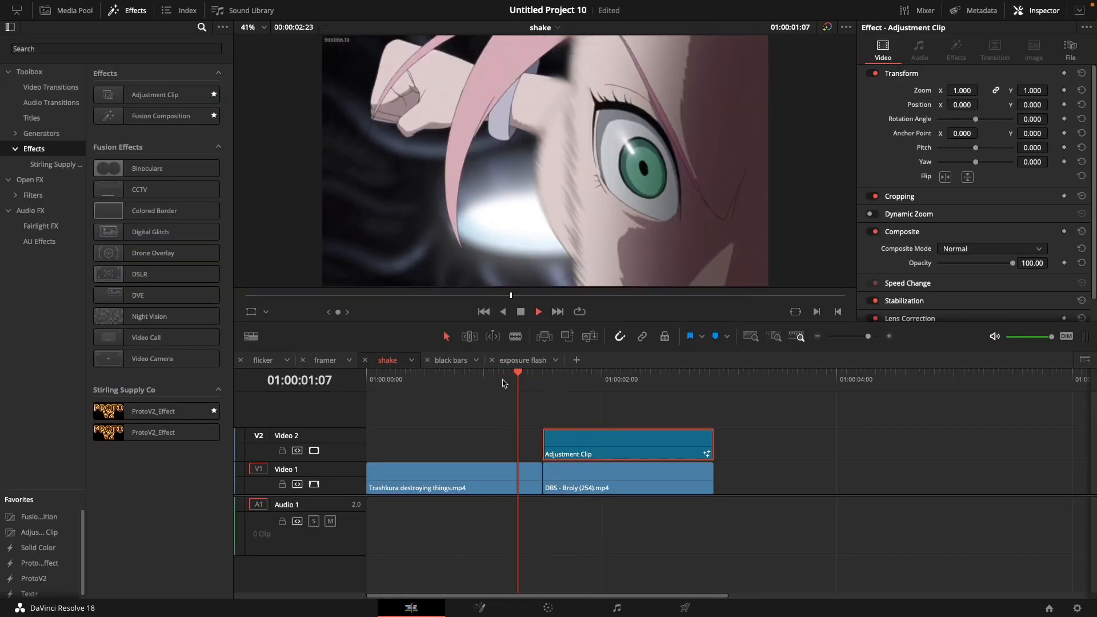
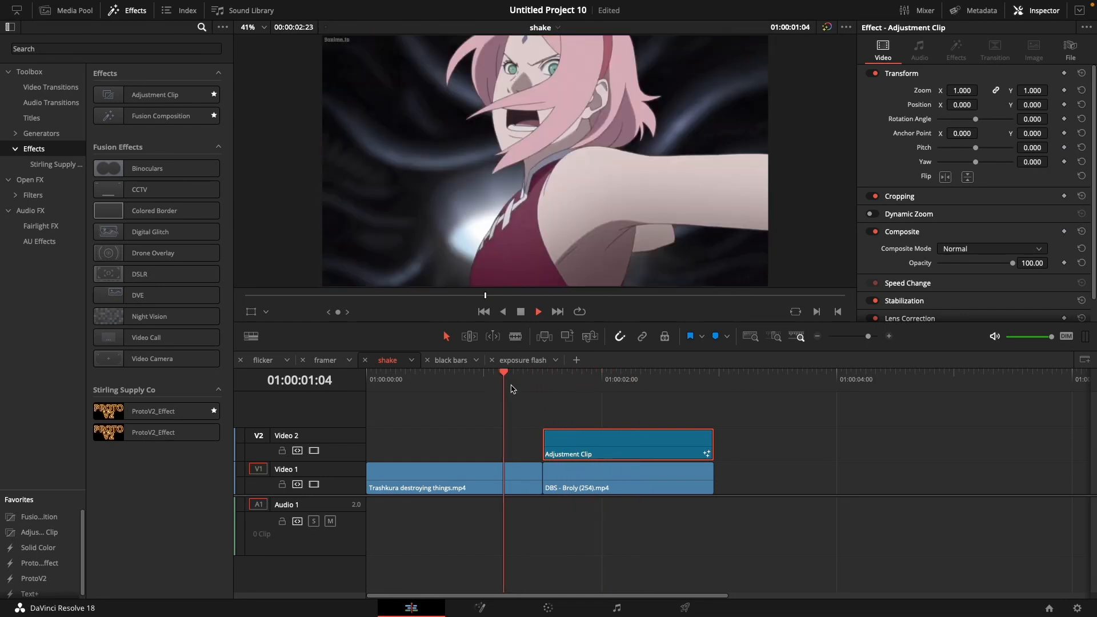
pyautogui.press('space')
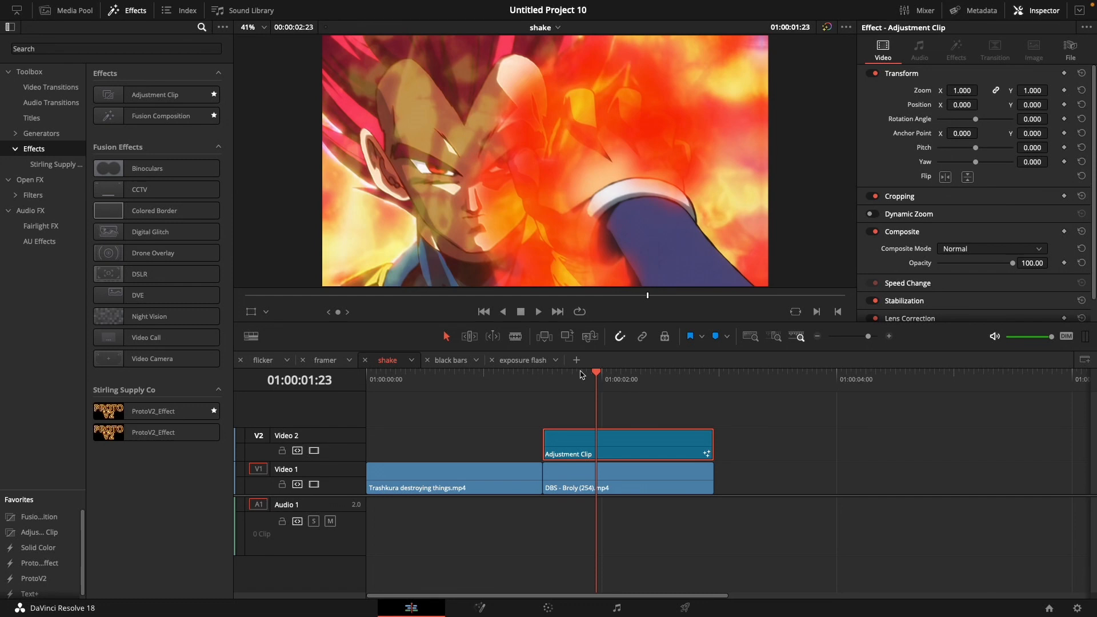
# Switch to the black bars timeline and play across the cut between the two clips.
pyautogui.click(451, 360)
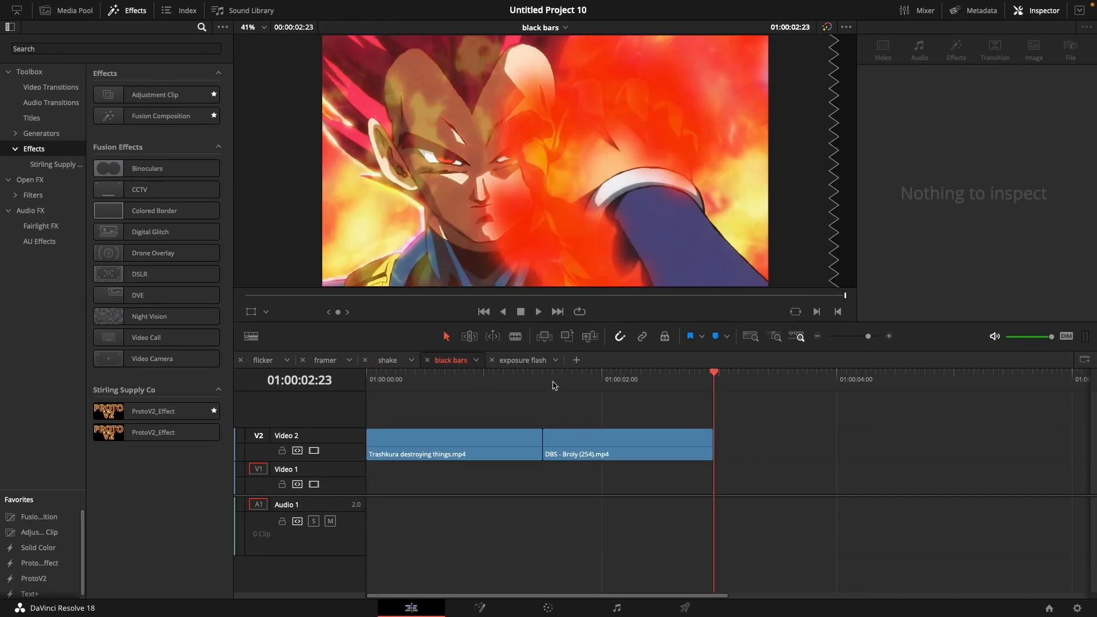
pyautogui.press('space')
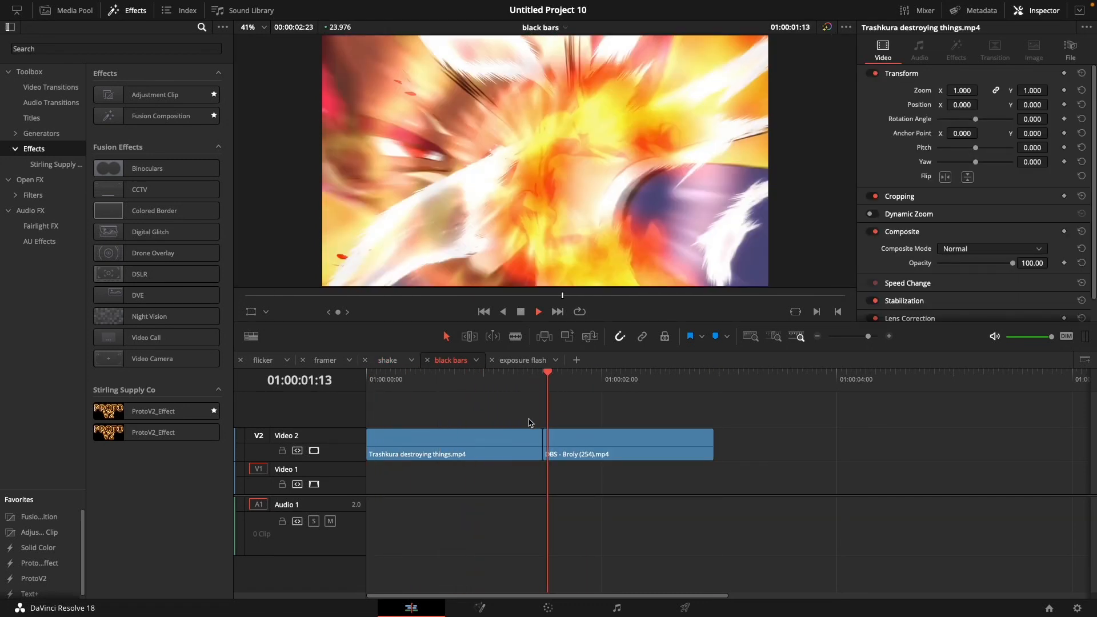
pyautogui.press('space')
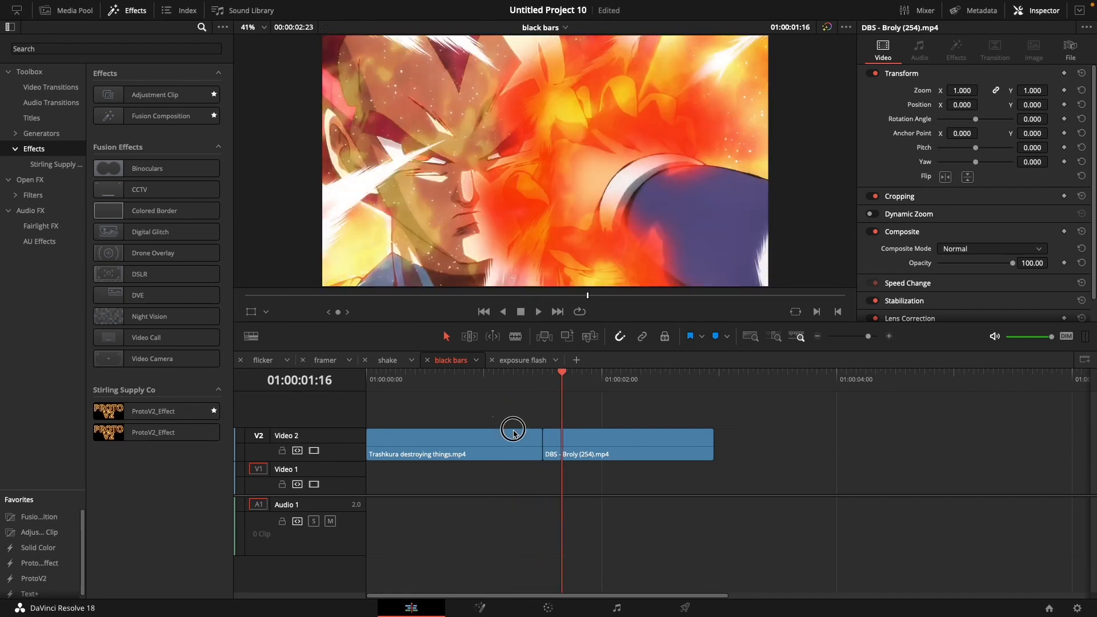
# Move both clips down from Video 2 to Video 1 and deselect them.
pyautogui.moveTo(512, 423); pyautogui.dragTo(559, 447)
pyautogui.moveTo(577, 445); pyautogui.dragTo(579, 477)
pyautogui.click(499, 380)
pyautogui.click(594, 410)
# Place an Adjustment Clip on Video 2 starting at the cut, extend it to the end of the second clip, and play the cut.
pyautogui.moveTo(39, 532); pyautogui.dragTo(547, 443)
pyautogui.click(537, 380)
pyautogui.press('Up')
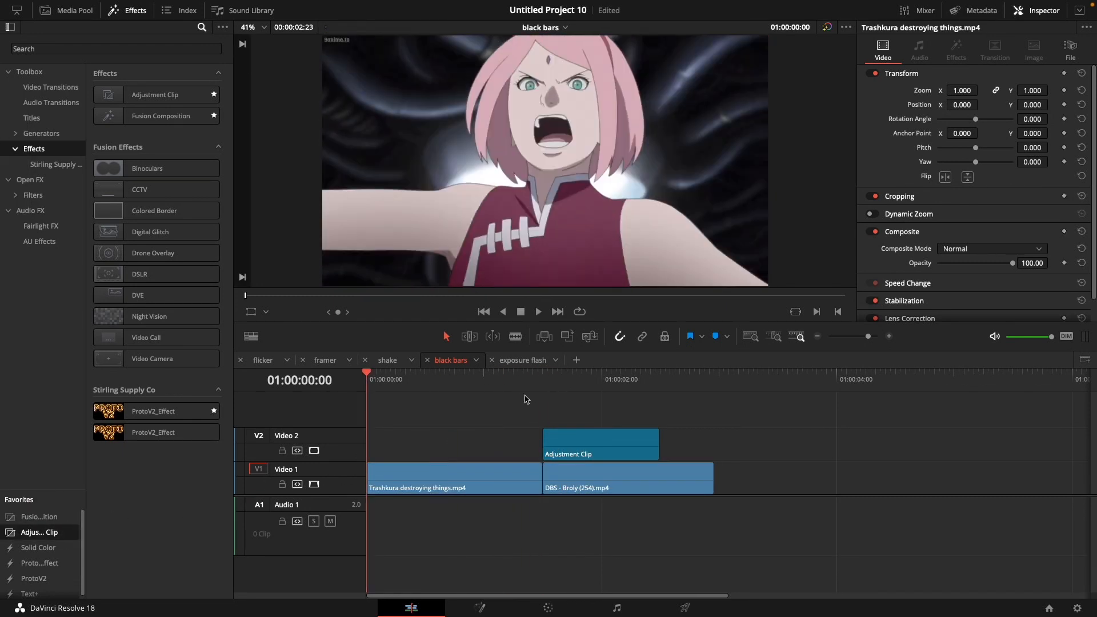
pyautogui.press('space')
pyautogui.moveTo(657, 445); pyautogui.dragTo(712, 445)
pyautogui.press('space')
pyautogui.click(490, 374)
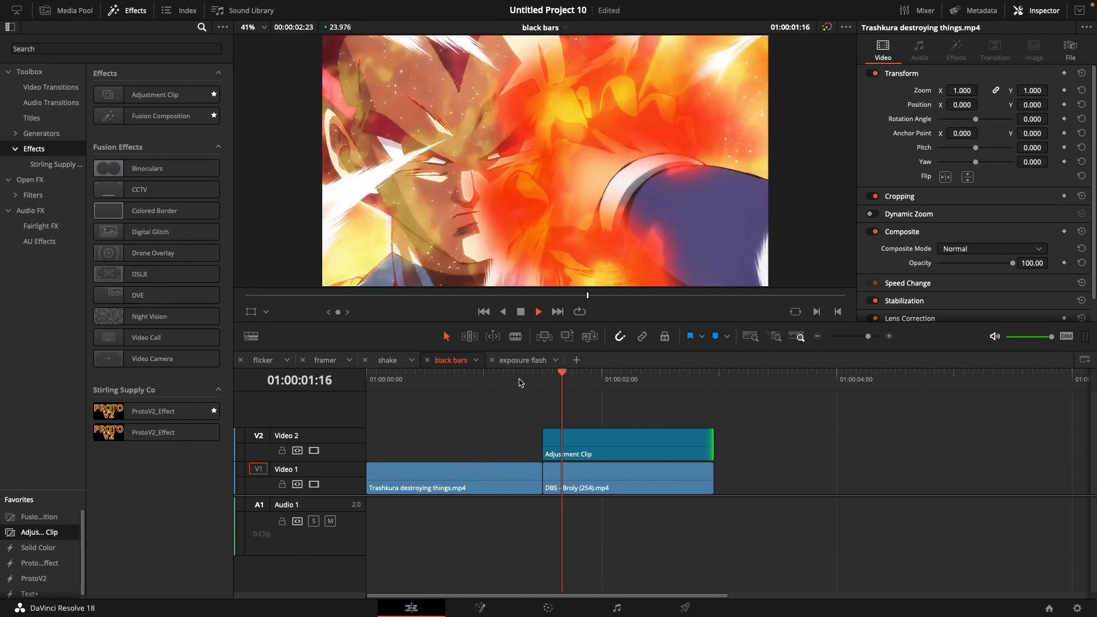
# Open the new adjustment clip's composition on the Fusion page.
pyautogui.click(590, 453)
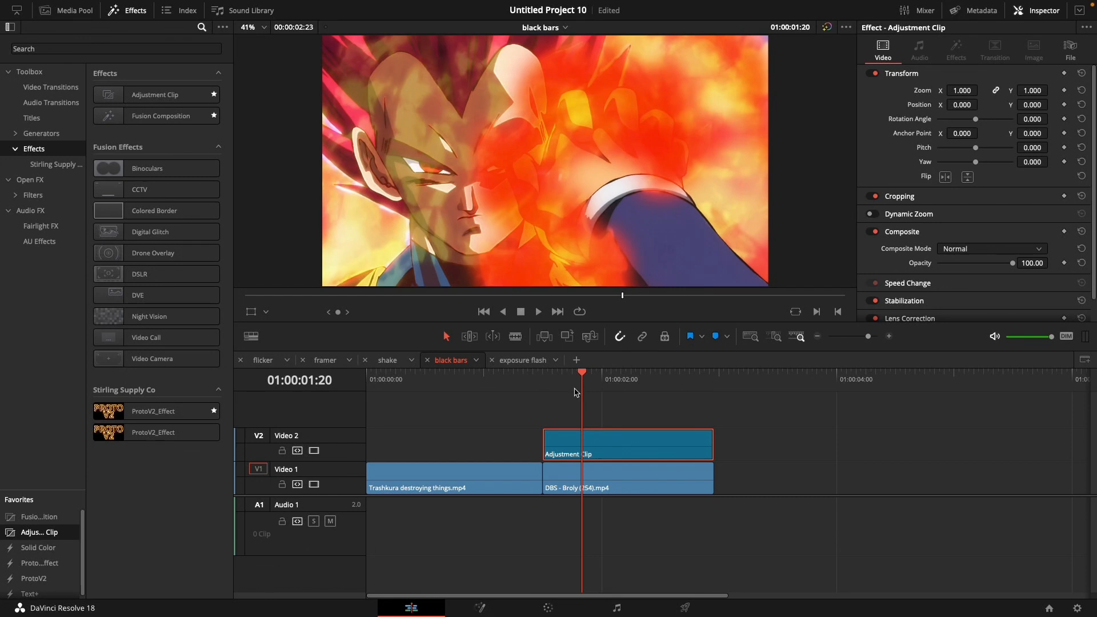
pyautogui.hotkey('shift', '5')
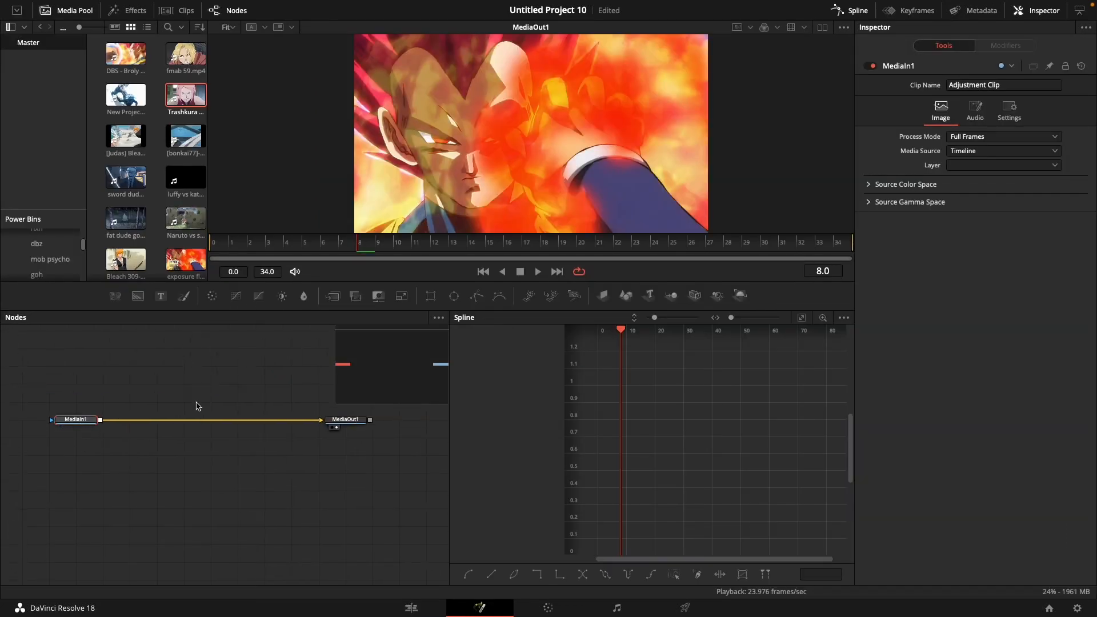
pyautogui.hotkey('shift', 'space')
pyautogui.write('back')
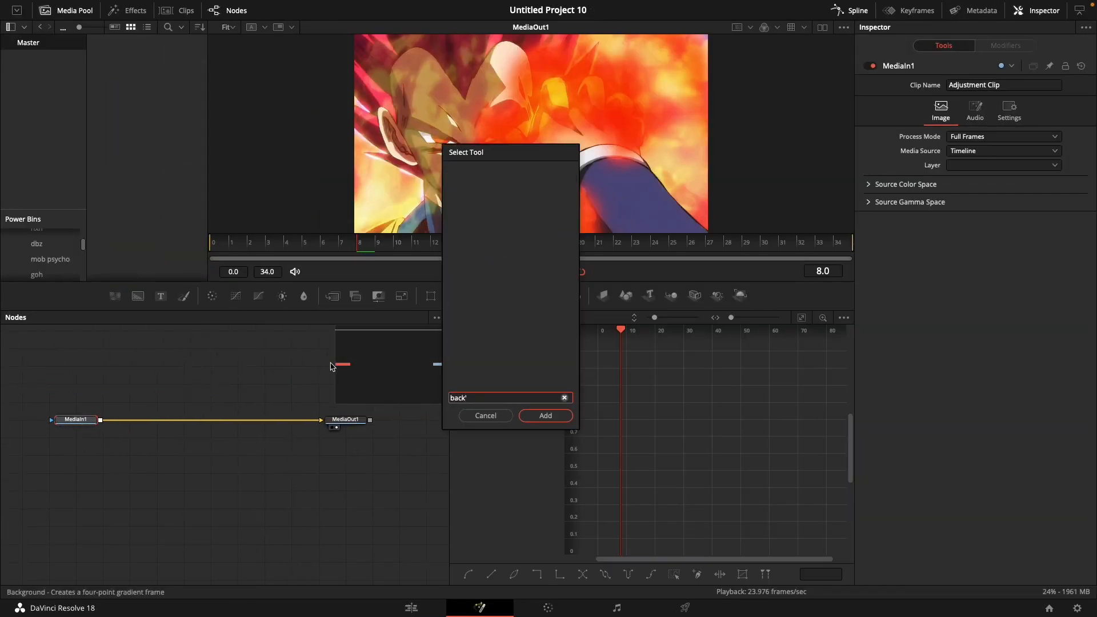
pyautogui.click(485, 417)
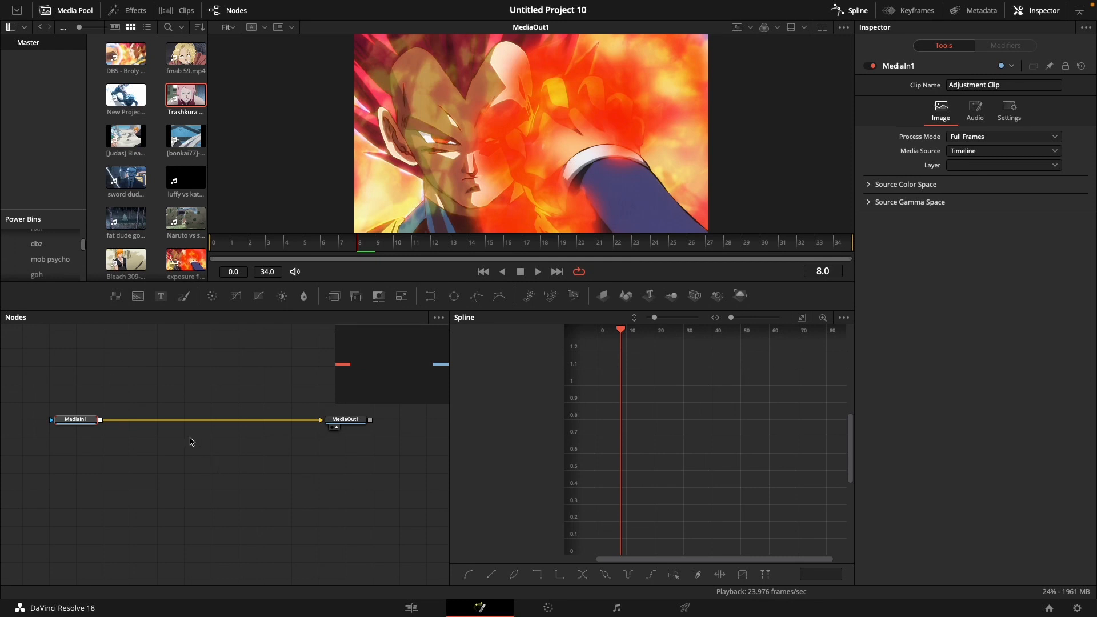
# Add a Background node merged over MediaIn1 and arrange it below Merge1.
pyautogui.hotkey('shift', 'space')
pyautogui.write('bac')
pyautogui.press('Return')
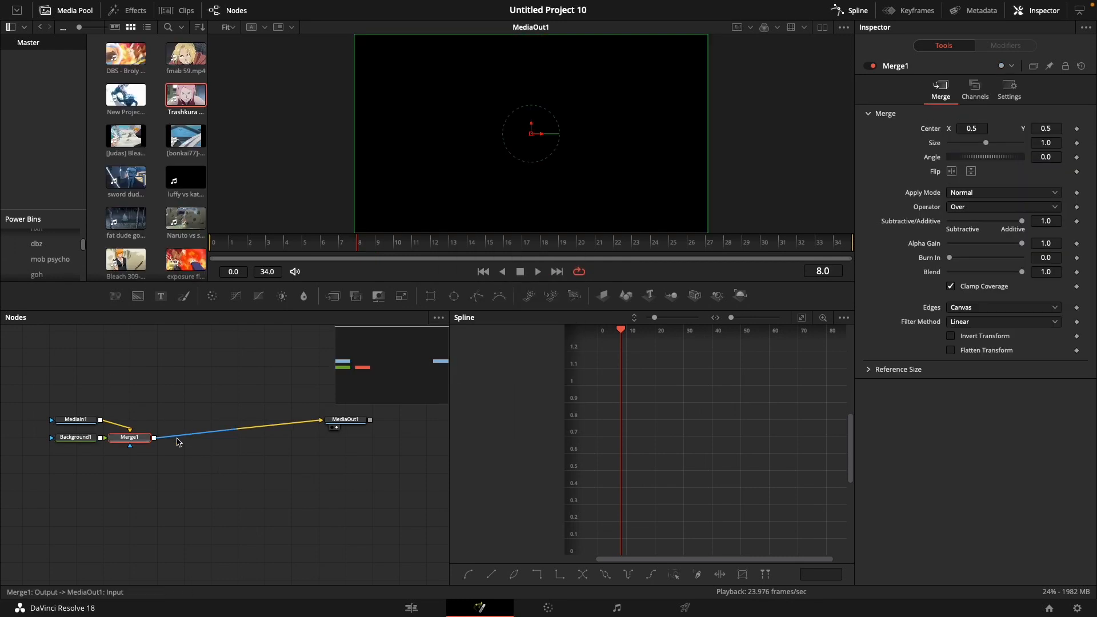
pyautogui.moveTo(130, 473); pyautogui.dragTo(158, 473)
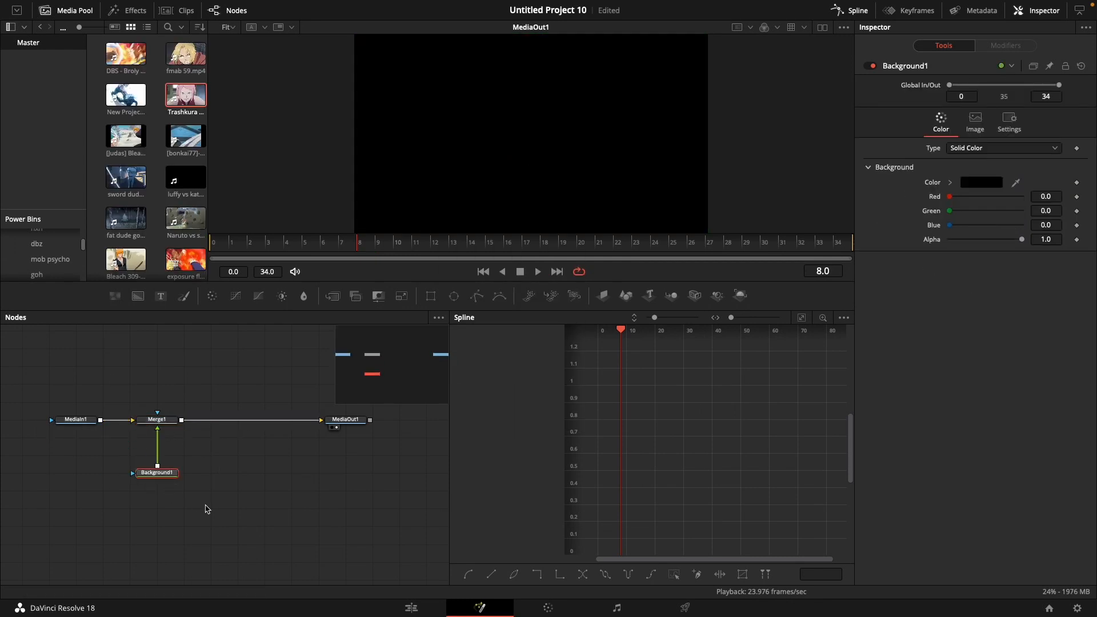
# Mask Background1 with a Rectangle node placed below it, and set the rectangle's Width and Height to 1.0.
pyautogui.hotkey('shift', 'space')
pyautogui.write('rct')
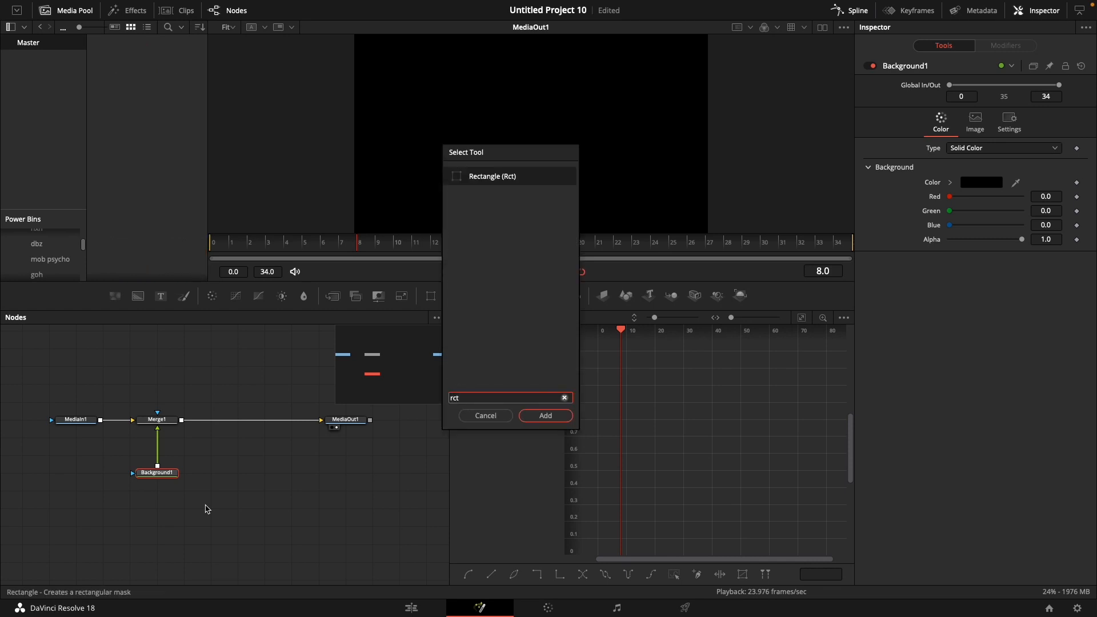
pyautogui.press('Return')
pyautogui.moveTo(164, 459); pyautogui.dragTo(156, 513)
pyautogui.moveTo(988, 238); pyautogui.dragTo(1026, 252)
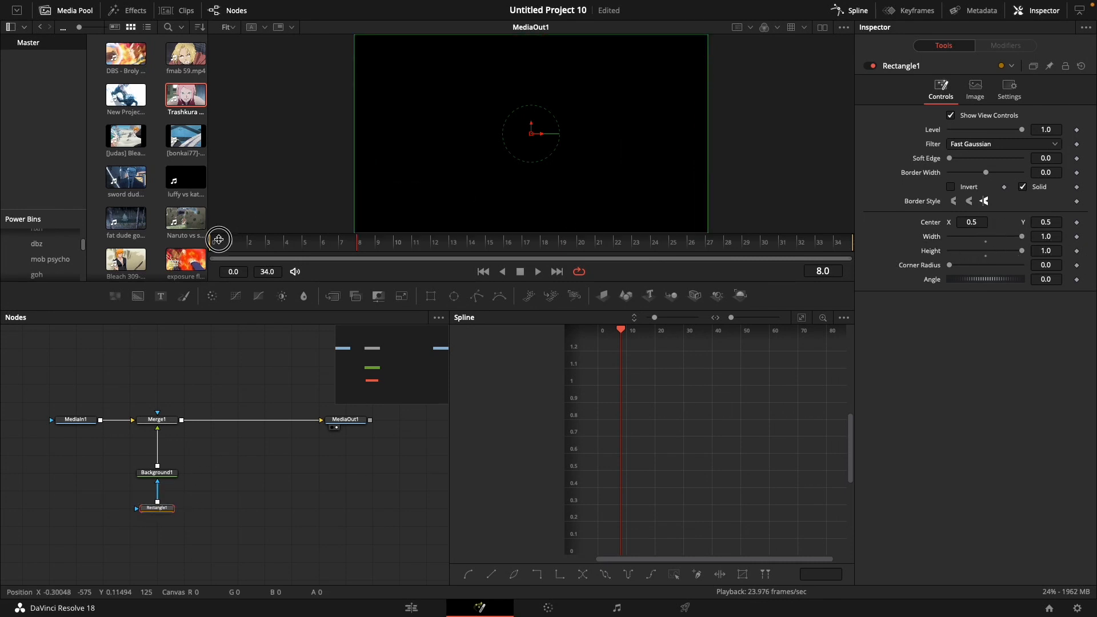
# Invert the rectangle mask and keyframe its Height at 1.0 on frame 0.
pyautogui.moveTo(218, 239); pyautogui.dragTo(229, 250)
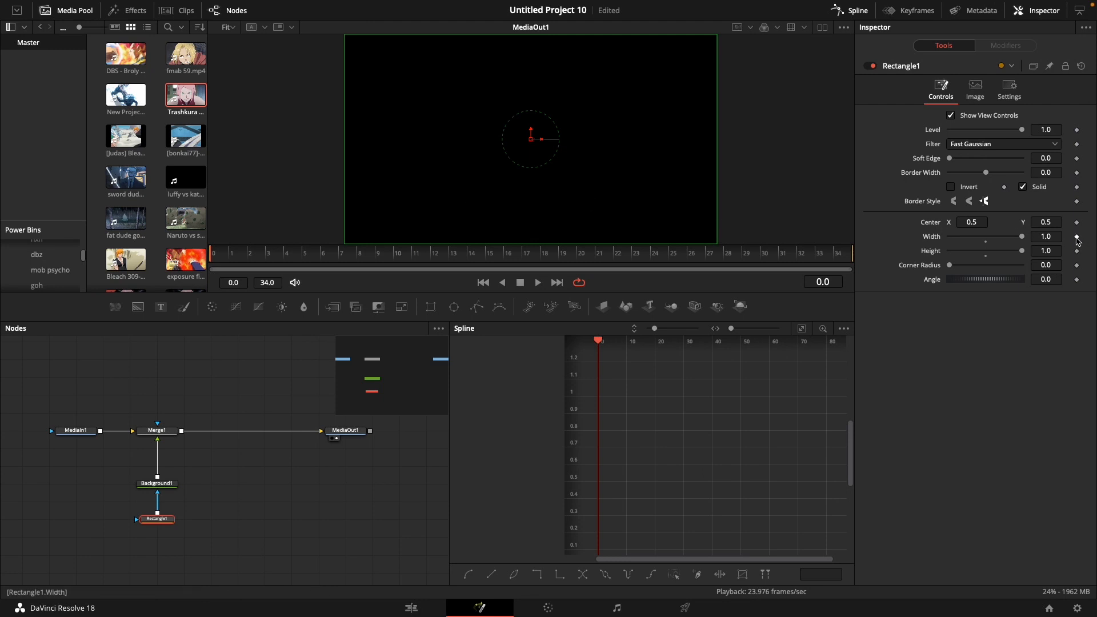
pyautogui.moveTo(1022, 239); pyautogui.dragTo(1065, 250)
pyautogui.click(951, 187)
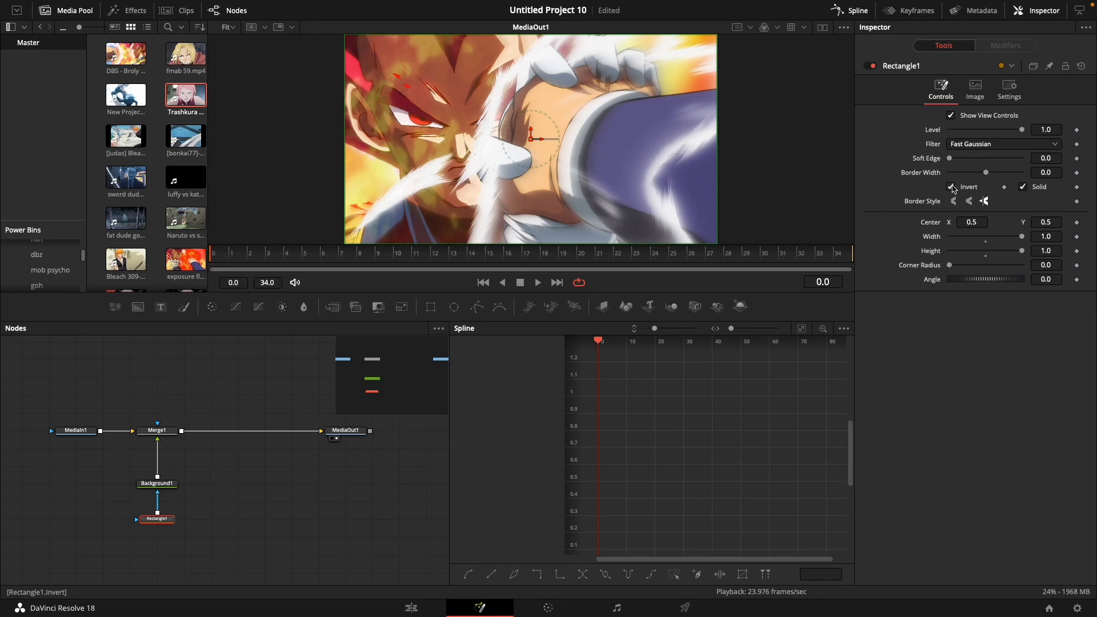
pyautogui.click(870, 67)
pyautogui.click(870, 66)
pyautogui.moveTo(1022, 237); pyautogui.dragTo(1050, 240)
pyautogui.click(1077, 251)
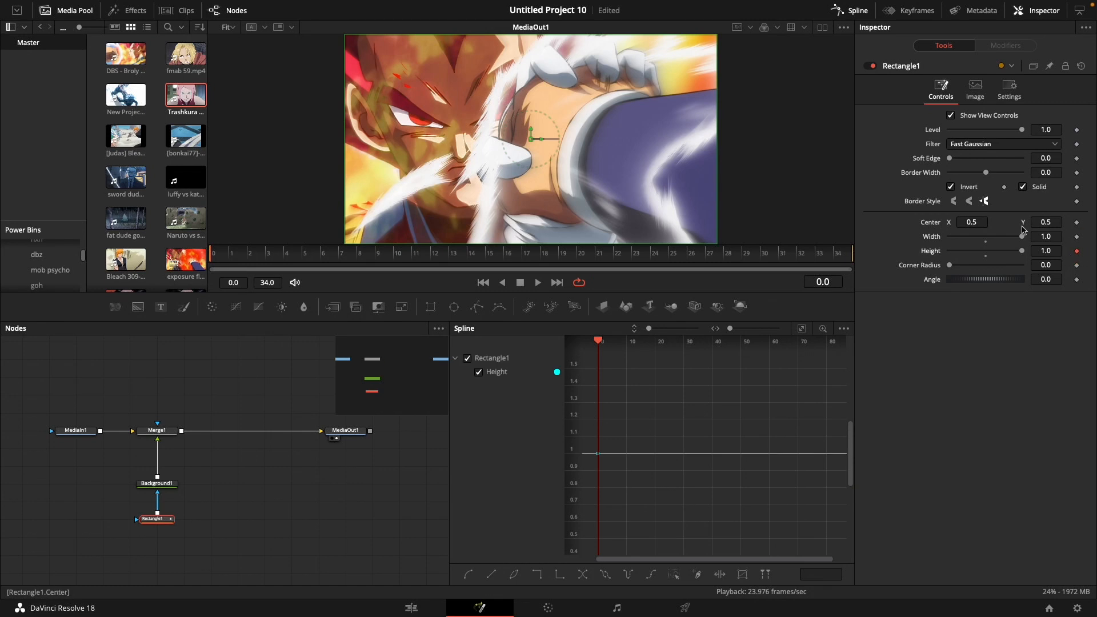
# Keyframe the rectangle's Height to 0.76 at frame 14.
pyautogui.moveTo(612, 260); pyautogui.dragTo(1096, 243)
pyautogui.moveTo(515, 255); pyautogui.dragTo(472, 261)
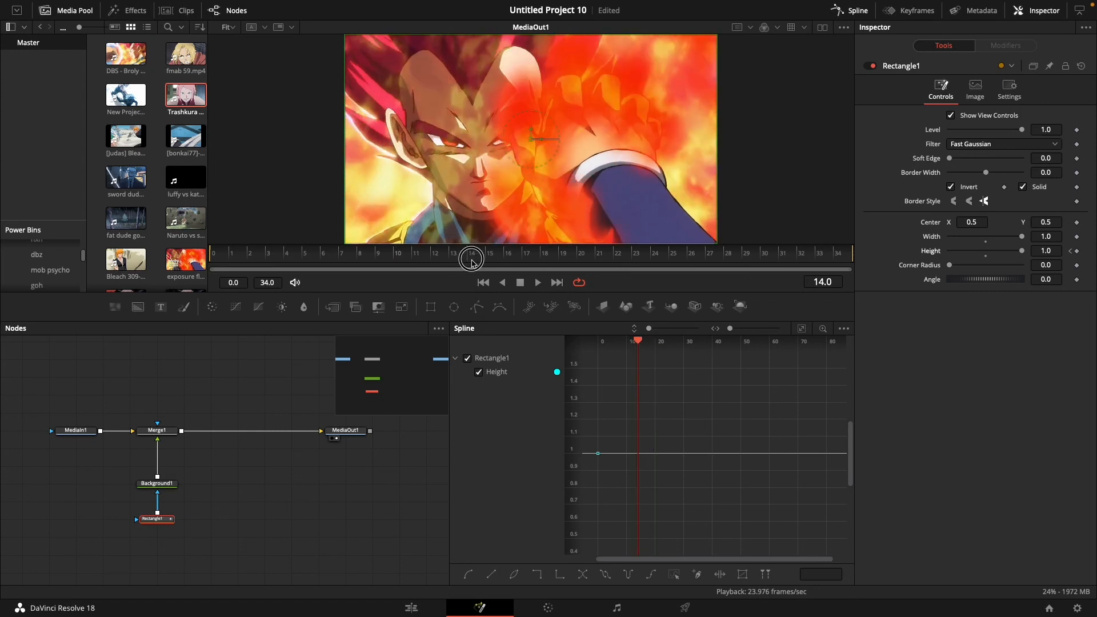
pyautogui.click(985, 256)
pyautogui.moveTo(987, 259); pyautogui.dragTo(1018, 251)
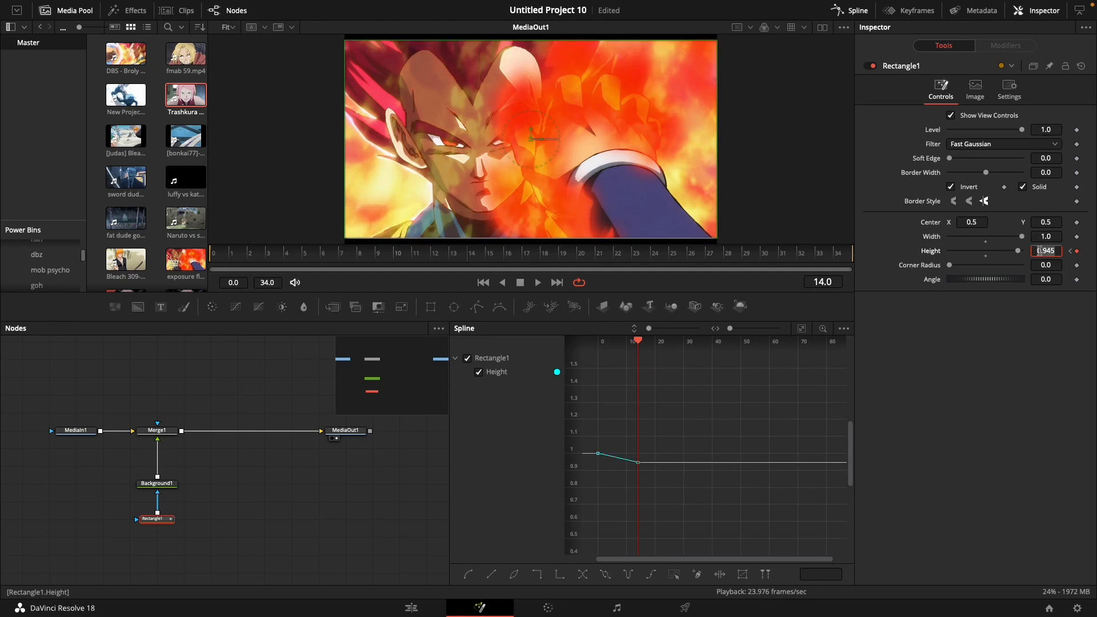
pyautogui.click(1039, 251)
pyautogui.write('.76')
pyautogui.press('Return')
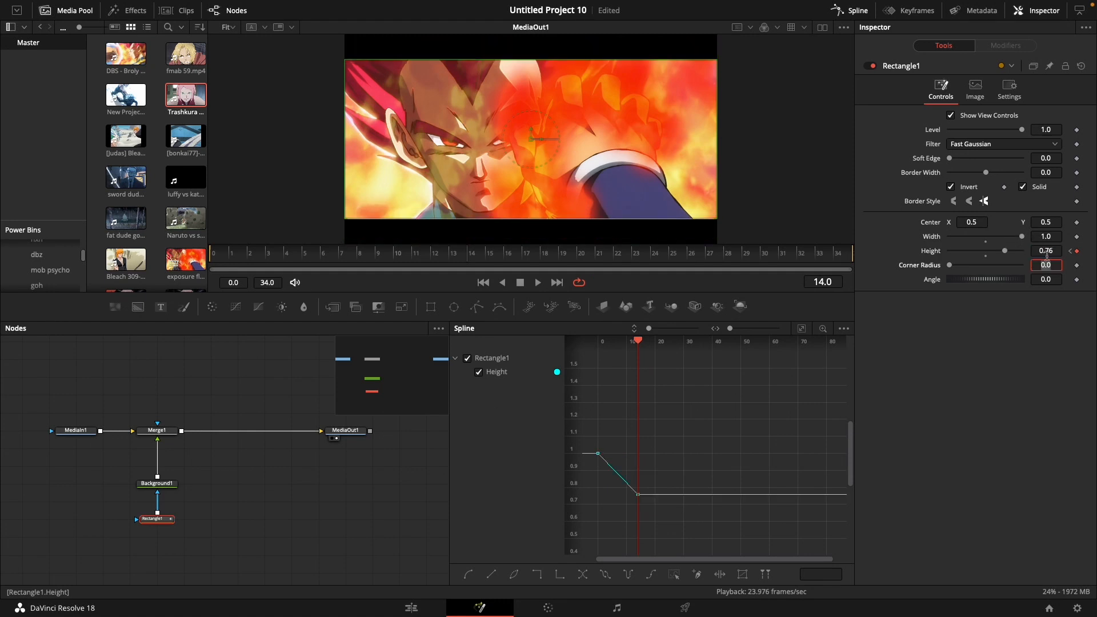
# Play back the black bars animation with the Spline editor hidden, and compare frames 0 and 14.
pyautogui.press('space')
pyautogui.click(801, 328)
pyautogui.click(835, 9)
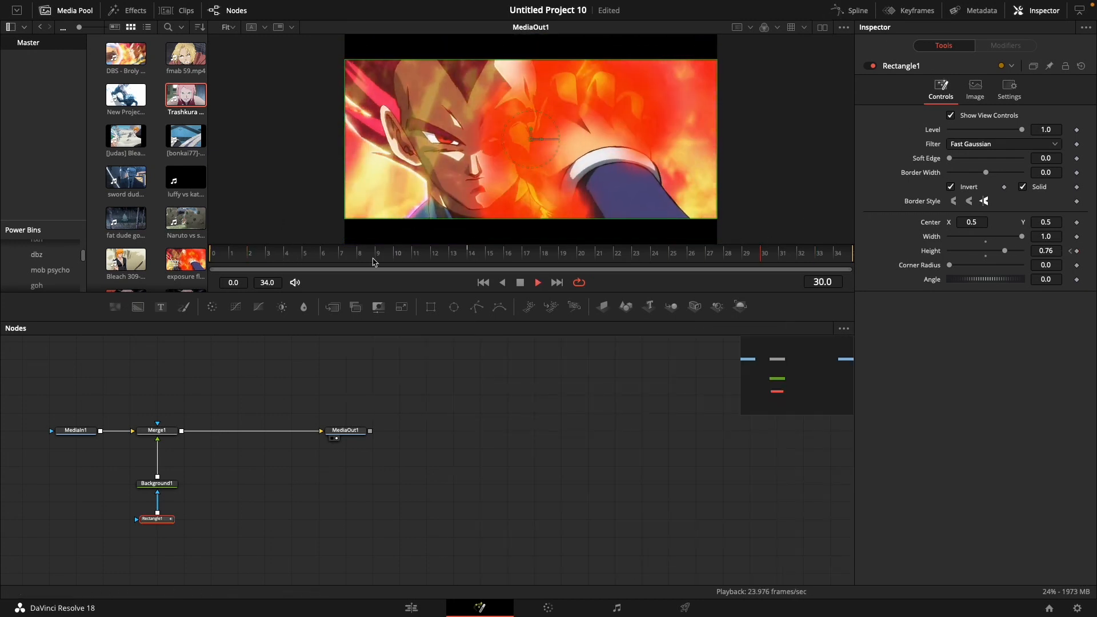
pyautogui.press('space')
pyautogui.click(218, 253)
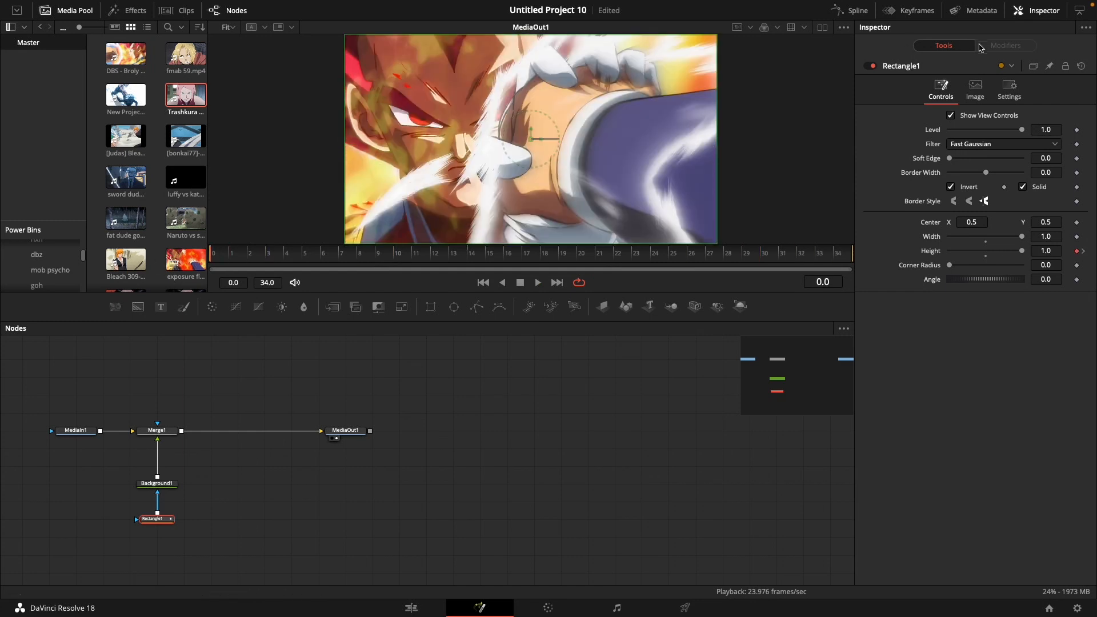
pyautogui.moveTo(450, 260); pyautogui.dragTo(474, 263)
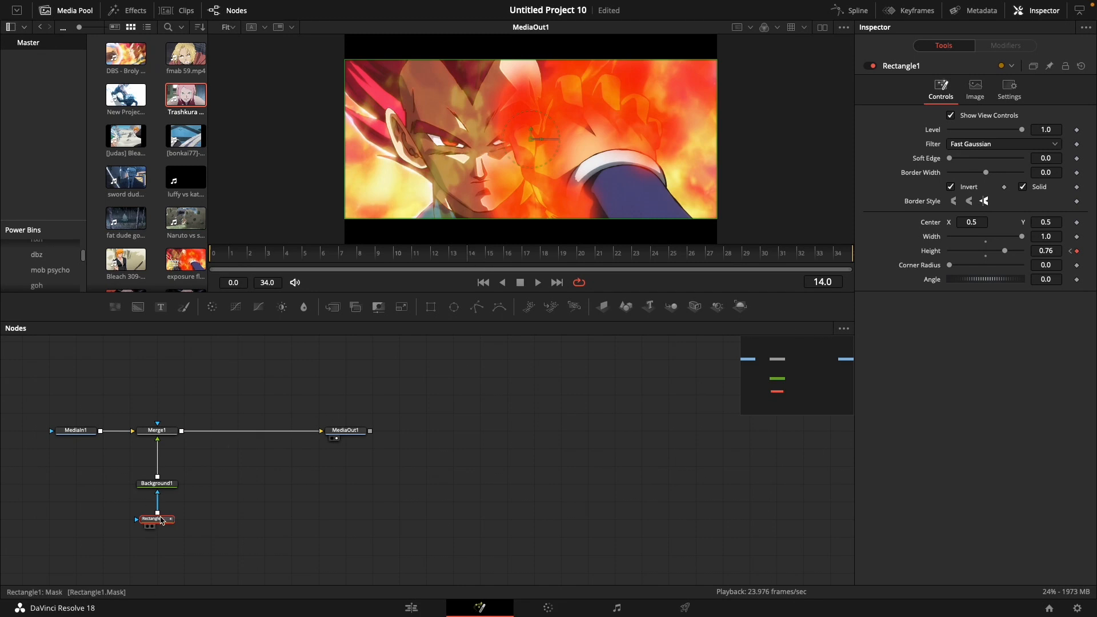
# Smooth the Height spline, pull both keyframe handles toward frame 0 for a fast start and slow finish, and play it back.
pyautogui.click(847, 16)
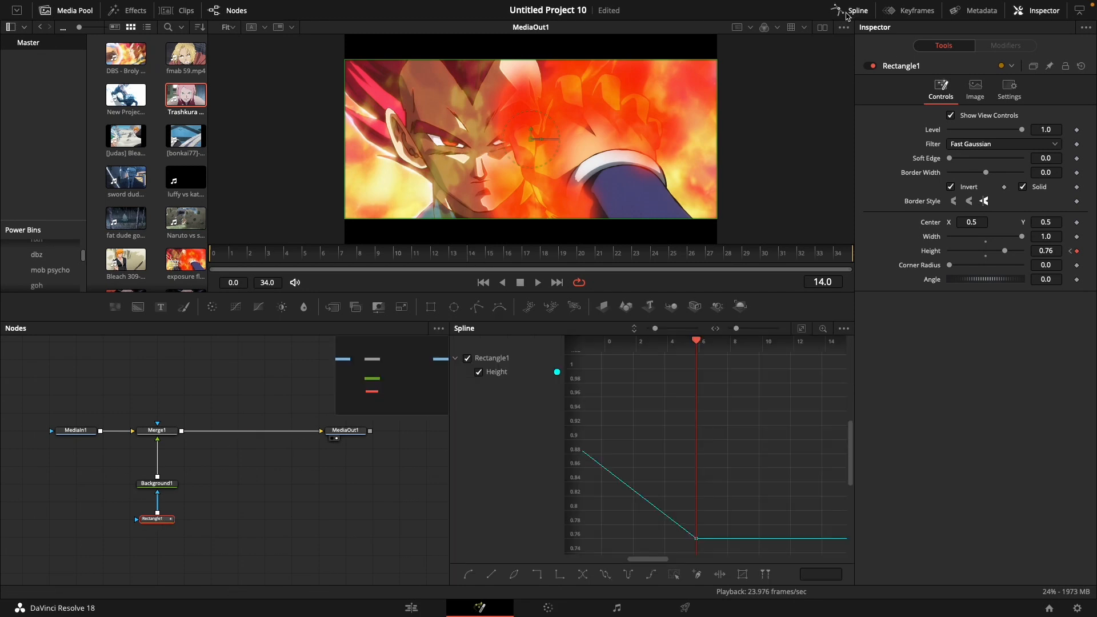
pyautogui.click(800, 330)
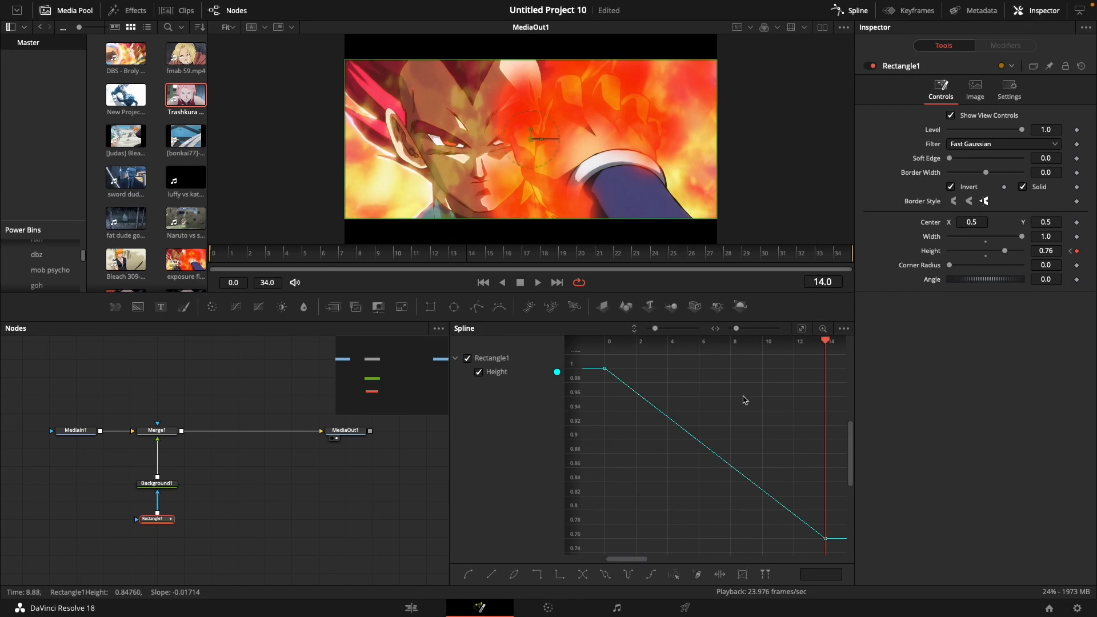
pyautogui.press('s')
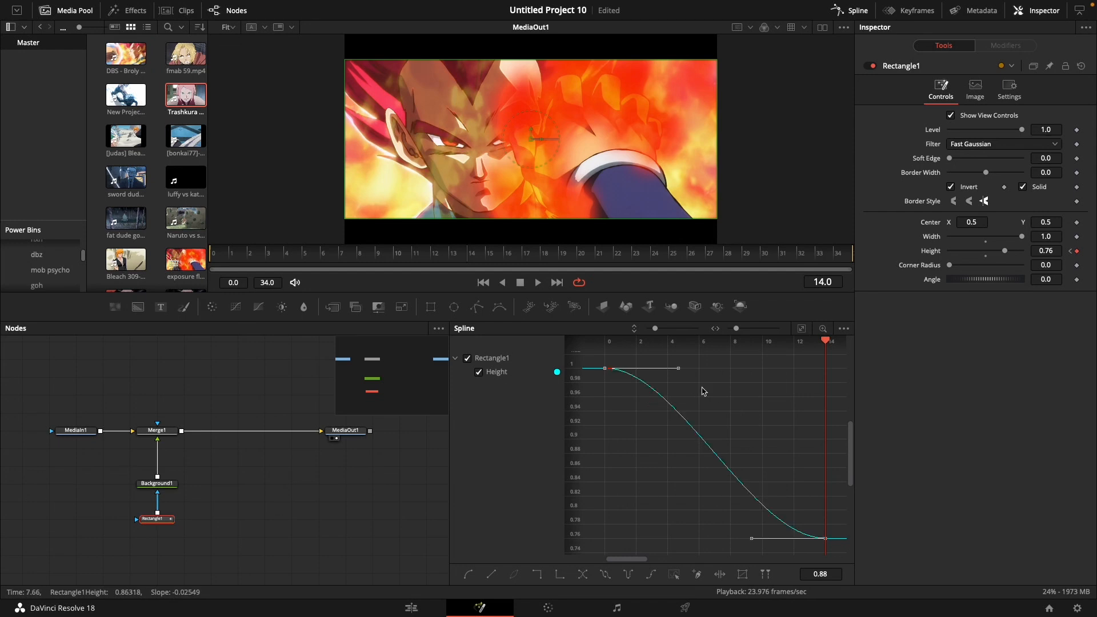
pyautogui.moveTo(678, 370); pyautogui.dragTo(616, 372)
pyautogui.moveTo(755, 539); pyautogui.dragTo(605, 538)
pyautogui.press('space')
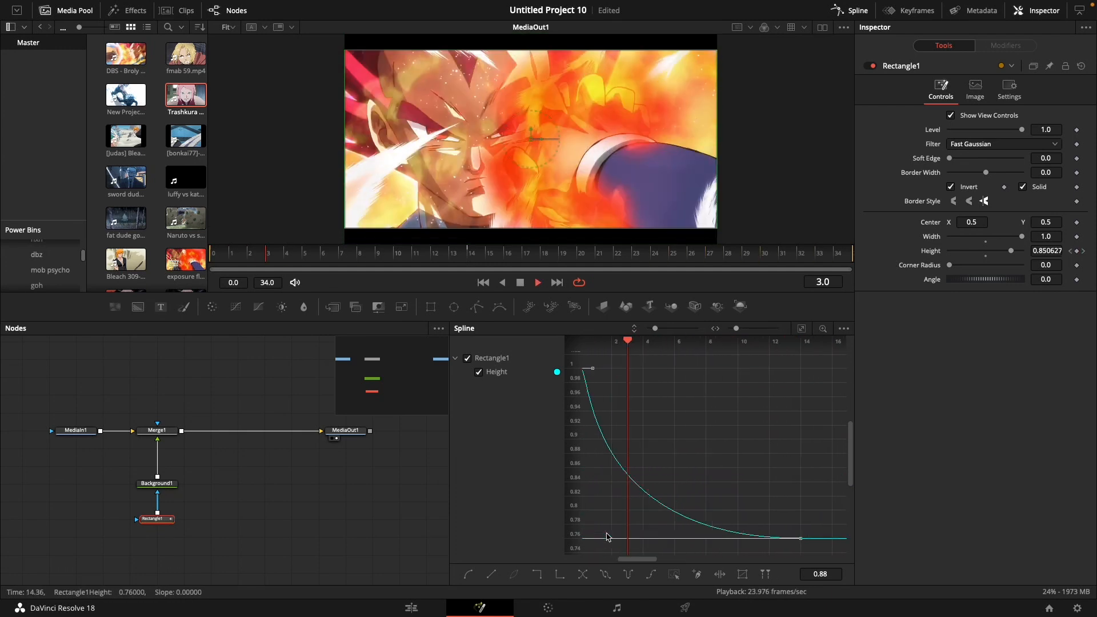
pyautogui.press('space')
# Refine the start of the Height curve with the frame 0 keyframe's handle, playing back the bars to compare.
pyautogui.hscroll(-5, 609, 532)
pyautogui.moveTo(616, 369); pyautogui.dragTo(604, 457)
pyautogui.press('space')
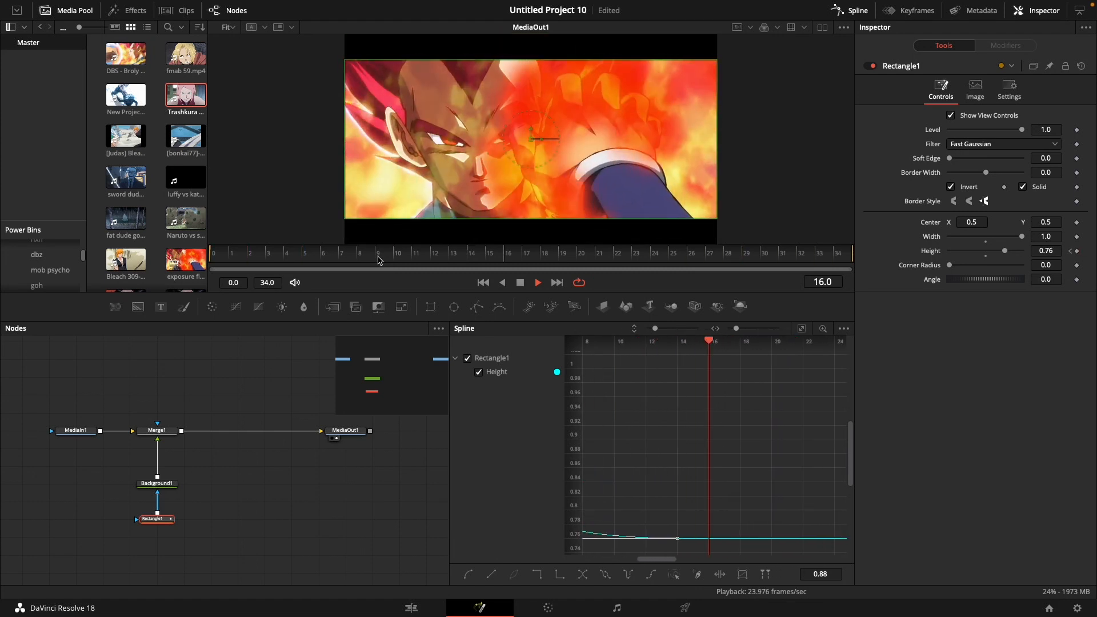
pyautogui.press('space')
pyautogui.click(802, 330)
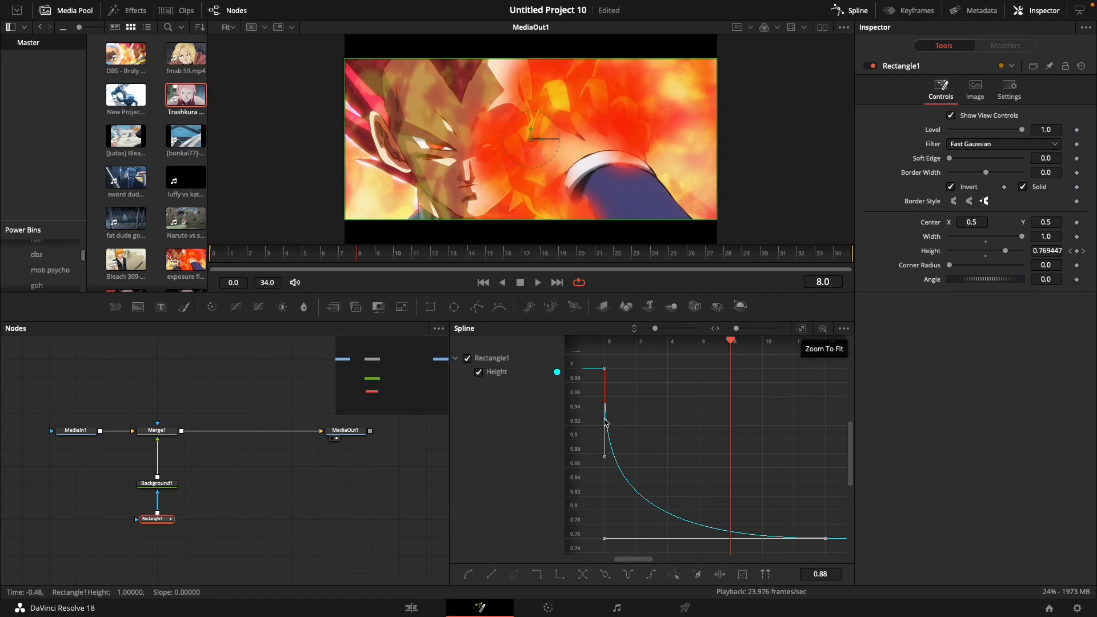
pyautogui.moveTo(601, 459); pyautogui.dragTo(612, 384)
pyautogui.press('space')
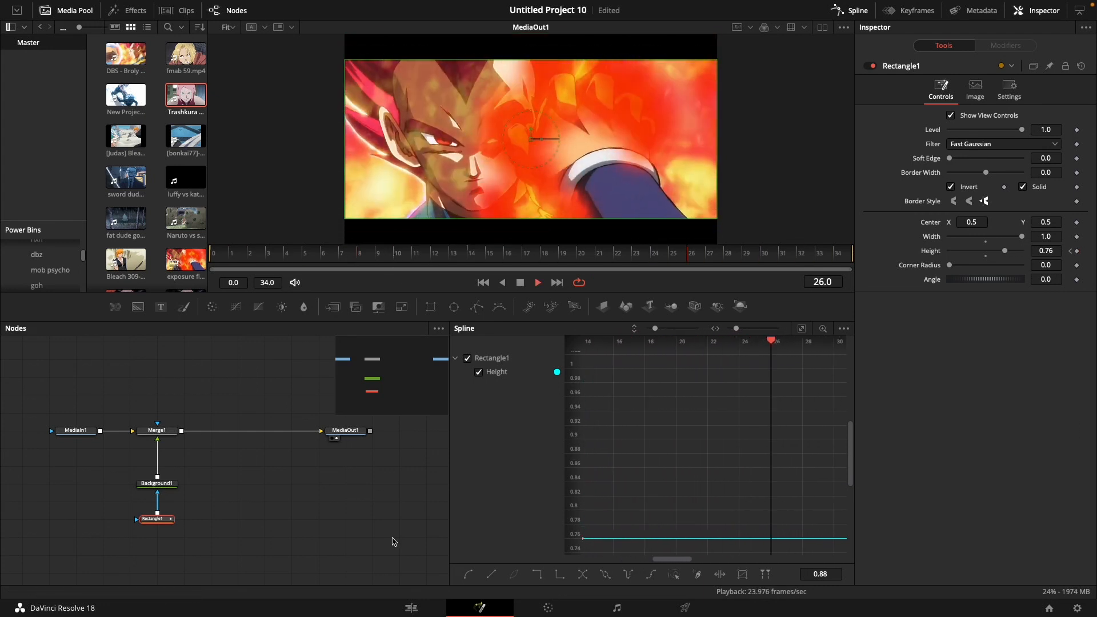
# Return to the edit timeline and play back the black bars repeatedly across the cut into the DBS - Broly clip.
pyautogui.click(411, 607)
pyautogui.press('space')
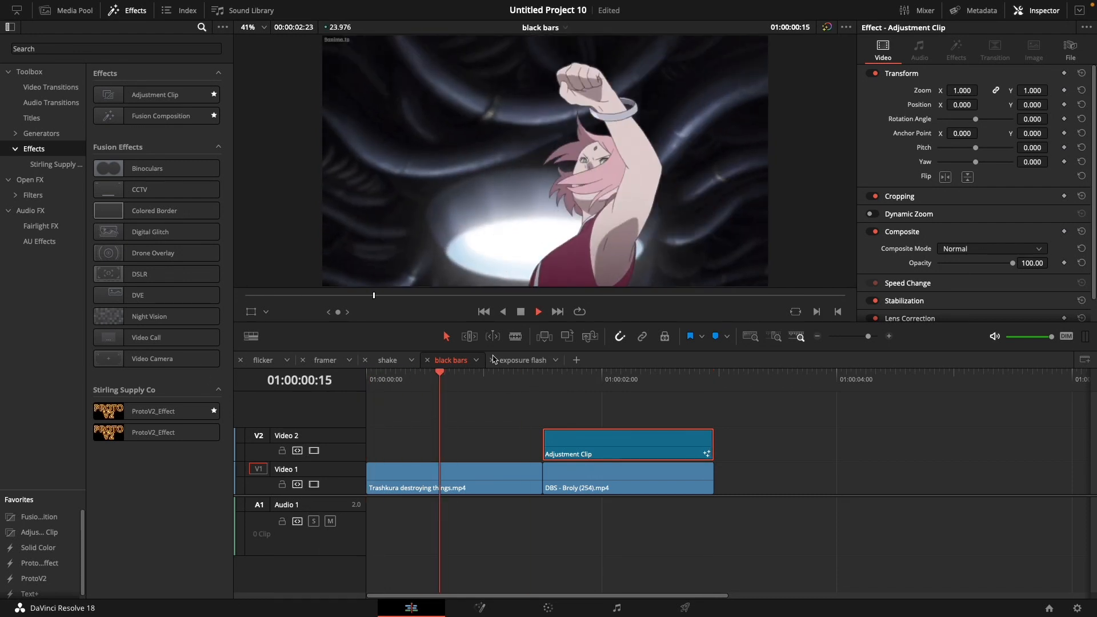
pyautogui.click(498, 388)
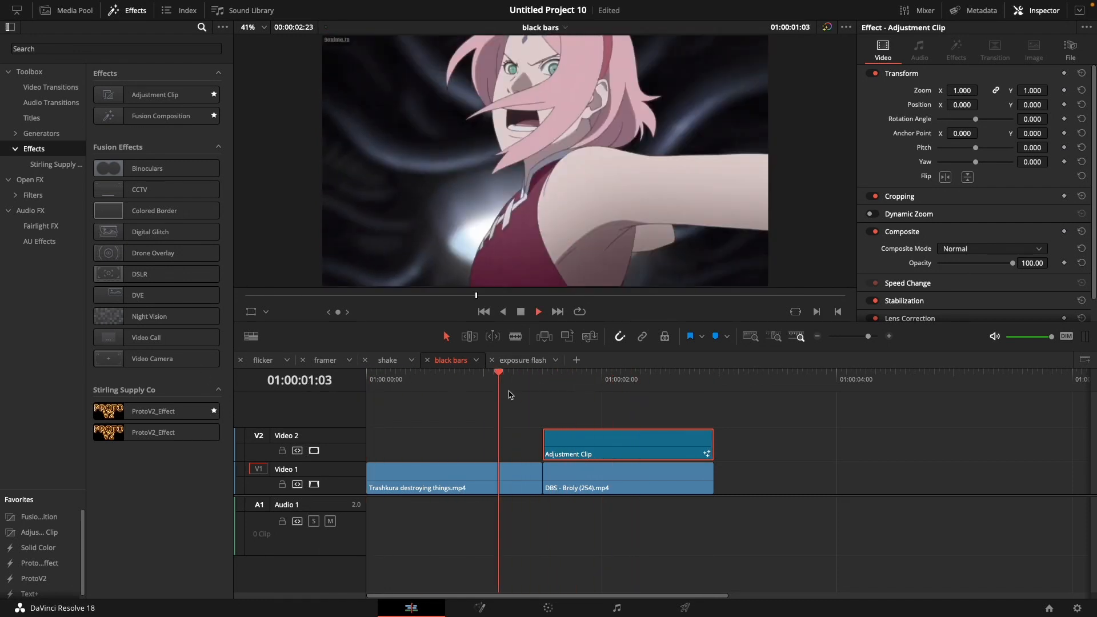
pyautogui.moveTo(508, 389); pyautogui.dragTo(483, 399)
pyautogui.press('space')
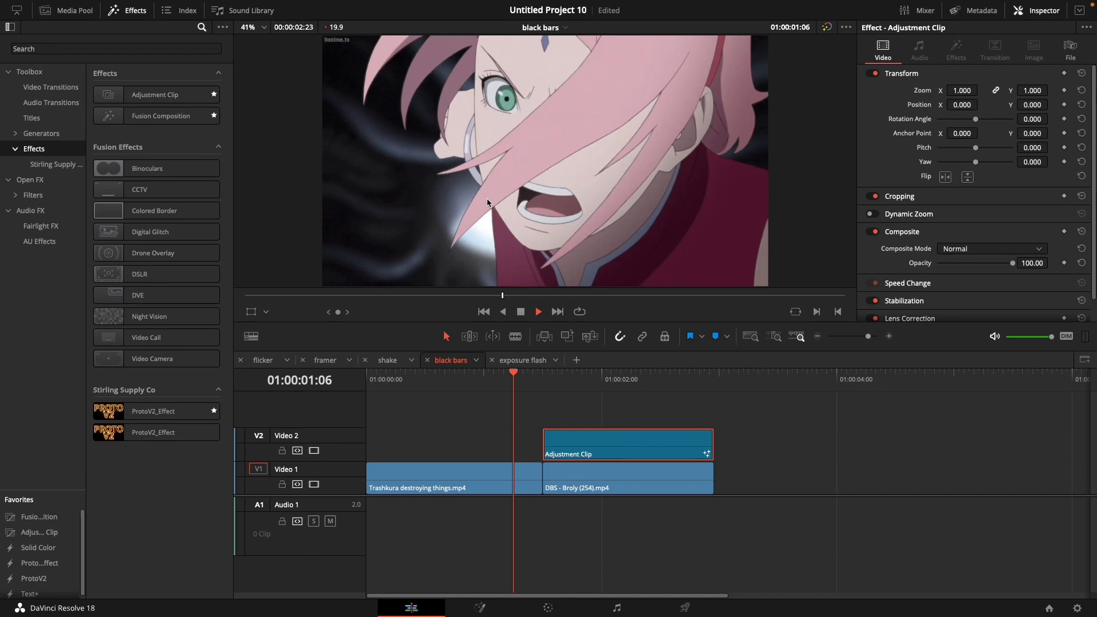
pyautogui.press('space')
pyautogui.press('space')
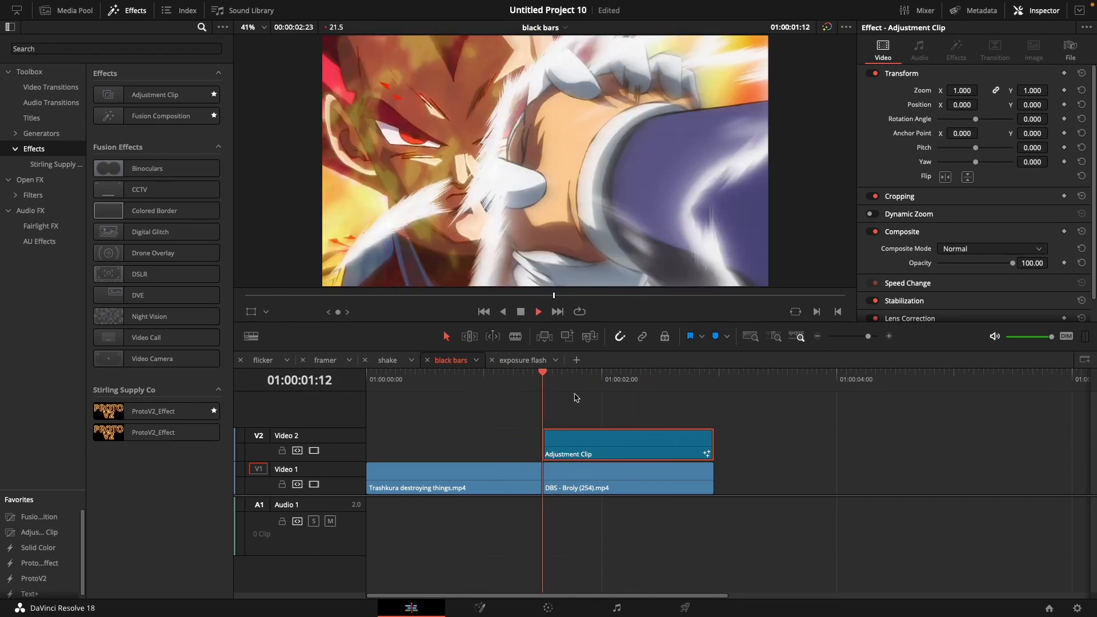
pyautogui.press('space')
pyautogui.press('space')
pyautogui.press('space')
pyautogui.press('space')
pyautogui.click(511, 383)
pyautogui.press('space')
pyautogui.click(492, 386)
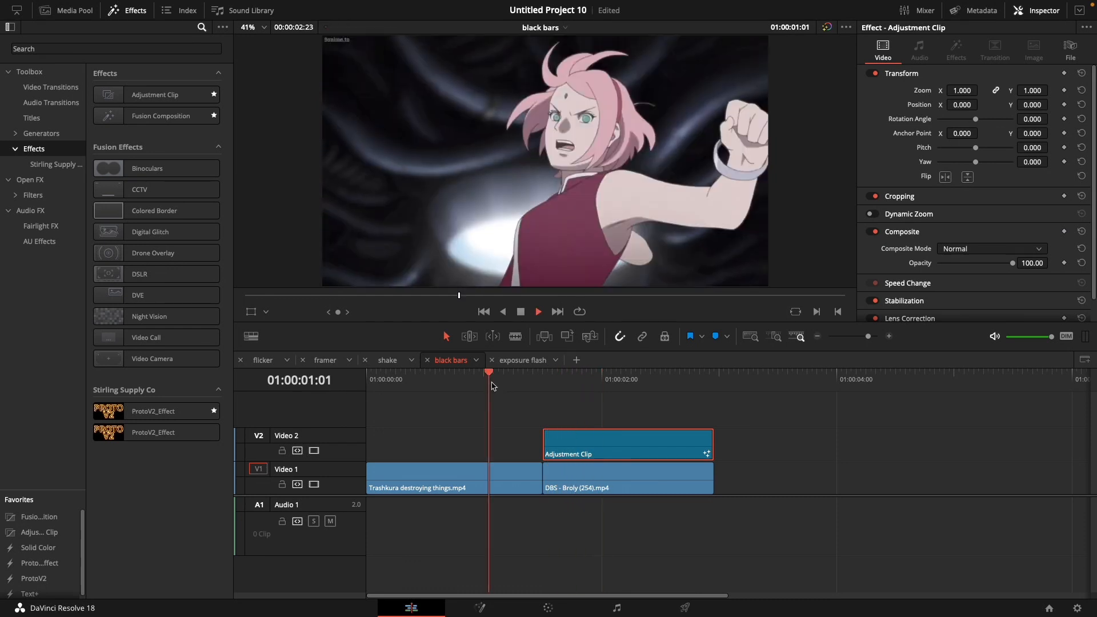
pyautogui.click(493, 386)
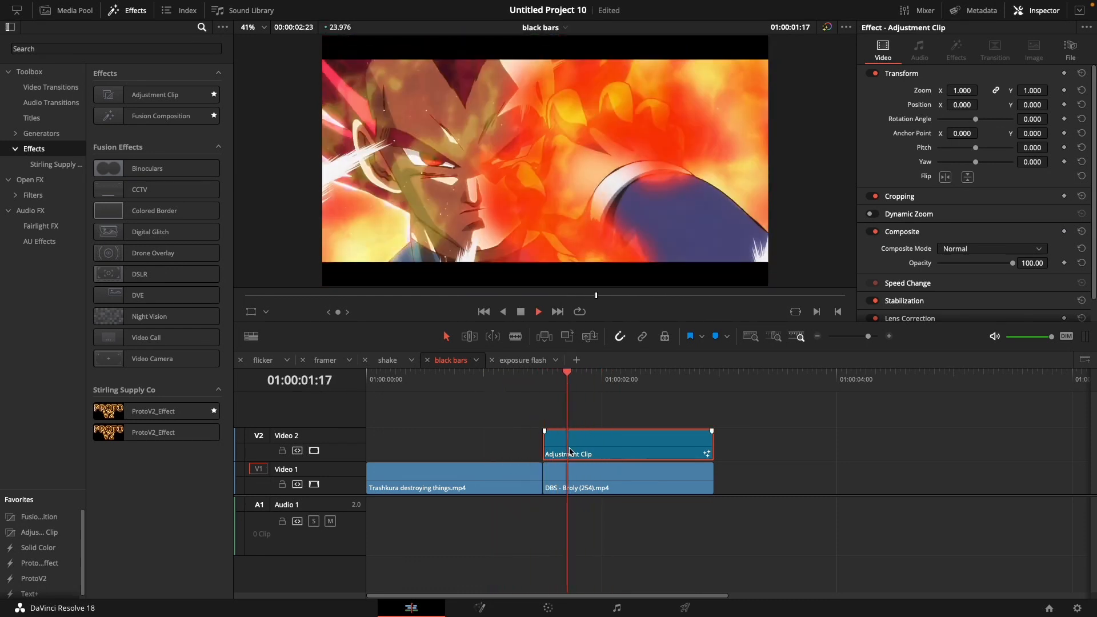
pyautogui.click(550, 399)
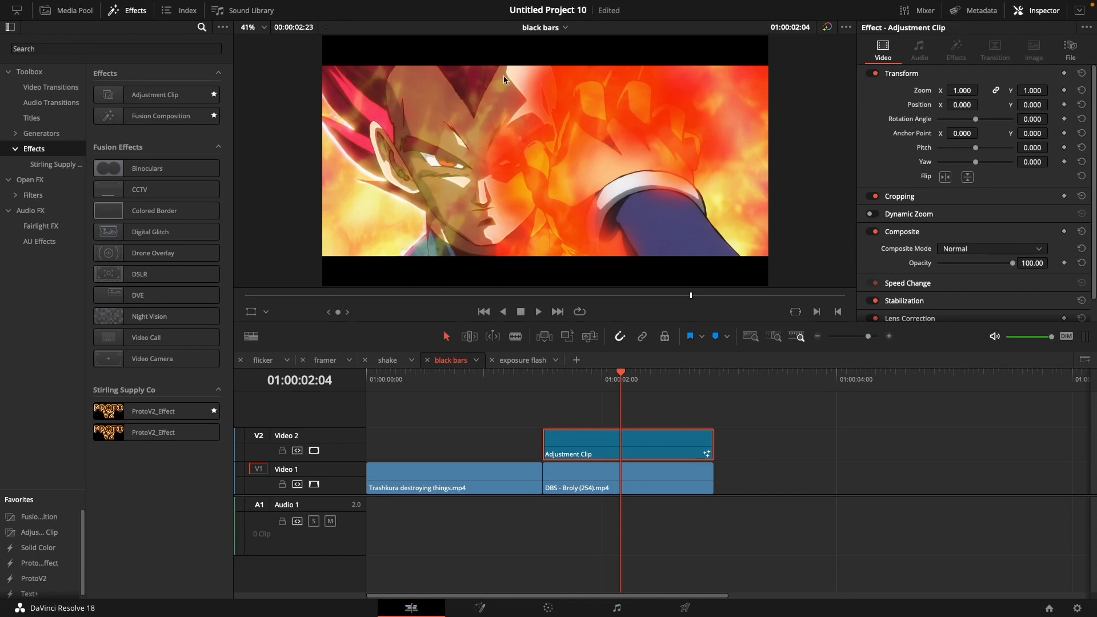
# Compare playback of the black bars timeline with the adjustment clip disabled and re-enabled.
pyautogui.click(505, 386)
pyautogui.press('space')
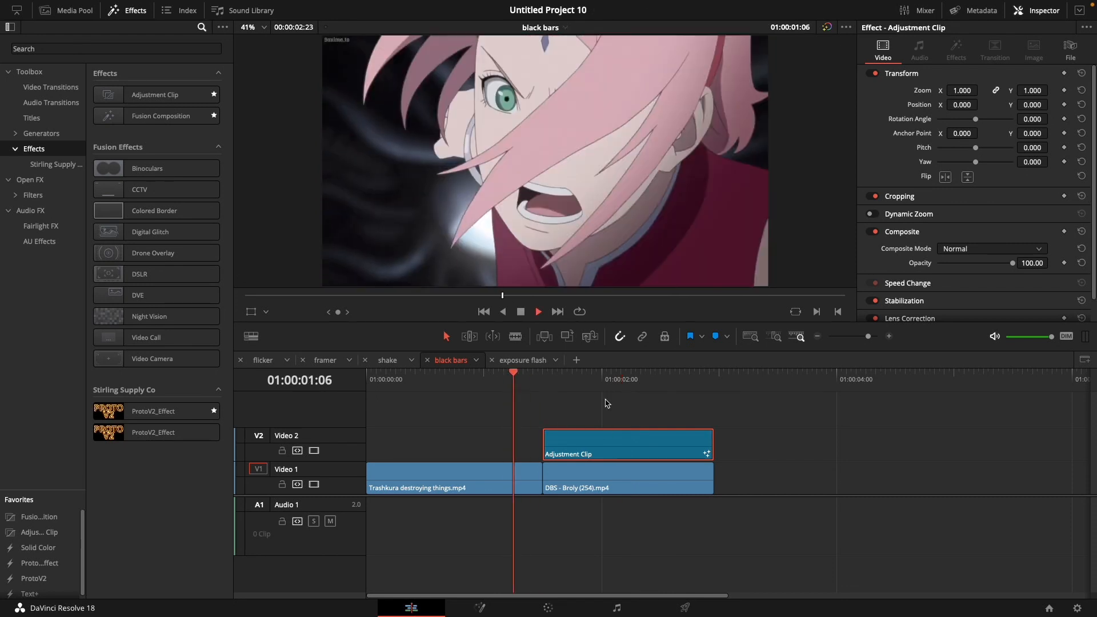
pyautogui.click(368, 387)
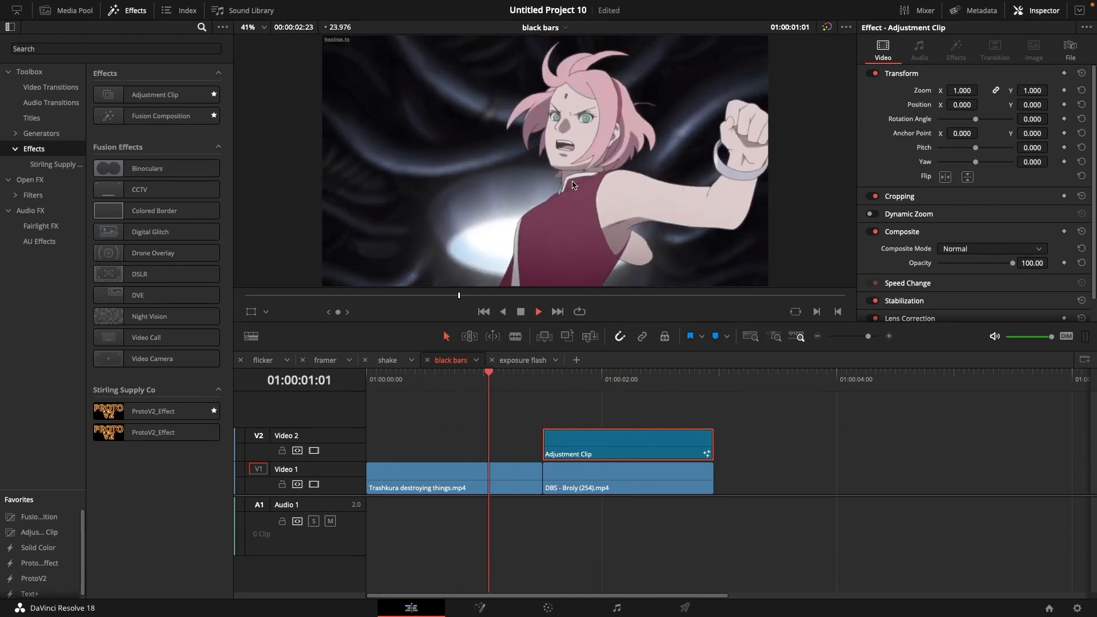
pyautogui.click(464, 386)
pyautogui.press('d')
pyautogui.click(505, 389)
pyautogui.click(504, 389)
pyautogui.press('space')
pyautogui.press('d')
pyautogui.press('space')
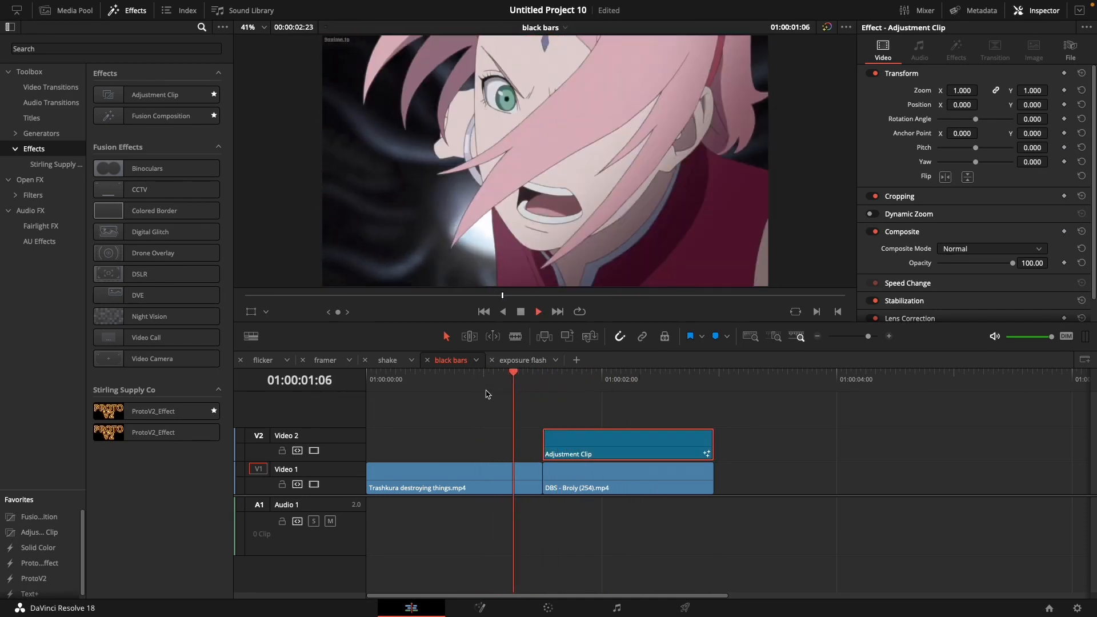
pyautogui.click(502, 386)
pyautogui.click(635, 295)
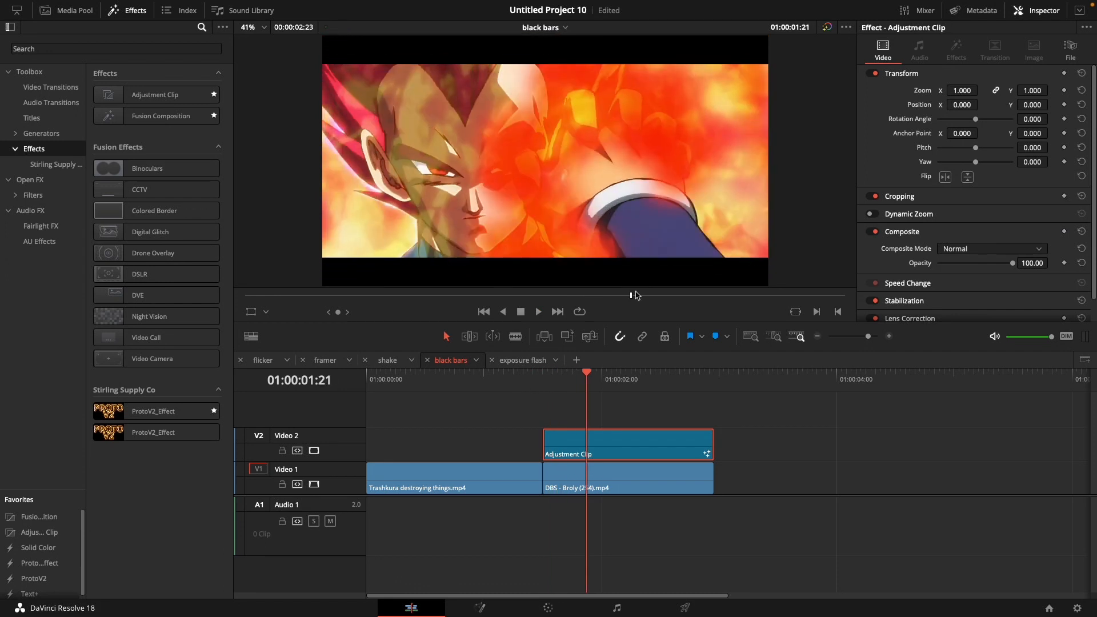
# In the exposure flash timeline, add an adjustment clip above the start of DBS - Broly (254).mp4 and trim it to about 6 frames.
pyautogui.click(535, 363)
pyautogui.moveTo(543, 450); pyautogui.dragTo(539, 450)
pyautogui.moveTo(576, 446); pyautogui.dragTo(578, 475)
pyautogui.moveTo(511, 446); pyautogui.dragTo(510, 476)
pyautogui.click(507, 418)
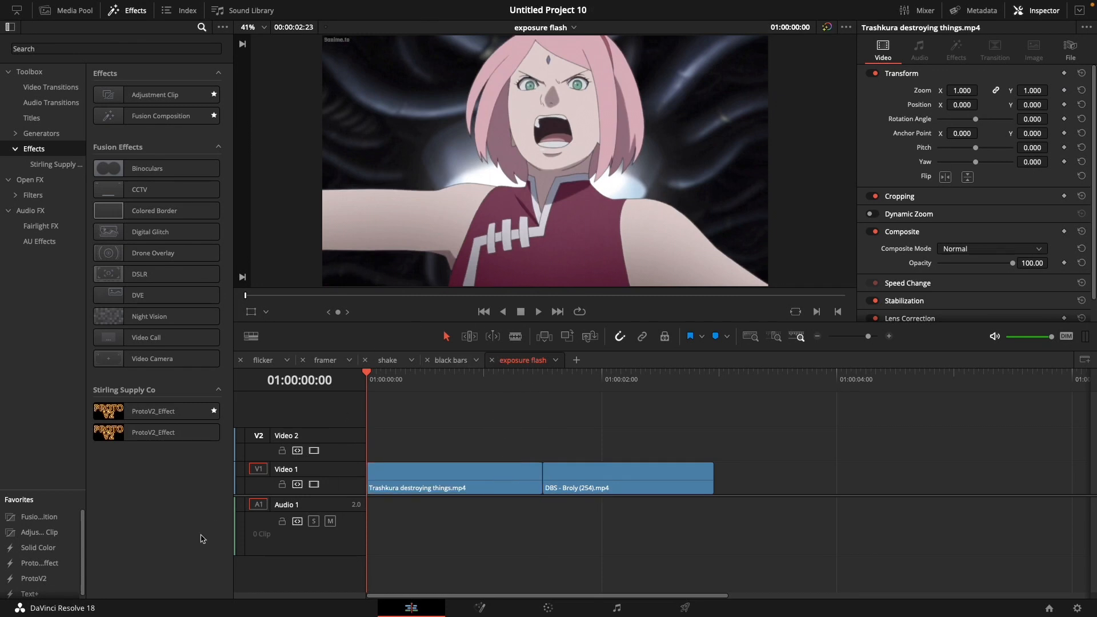
pyautogui.click(32, 533)
pyautogui.moveTo(166, 519); pyautogui.dragTo(544, 446)
pyautogui.moveTo(657, 448); pyautogui.dragTo(564, 446)
pyautogui.click(564, 447)
pyautogui.click(543, 376)
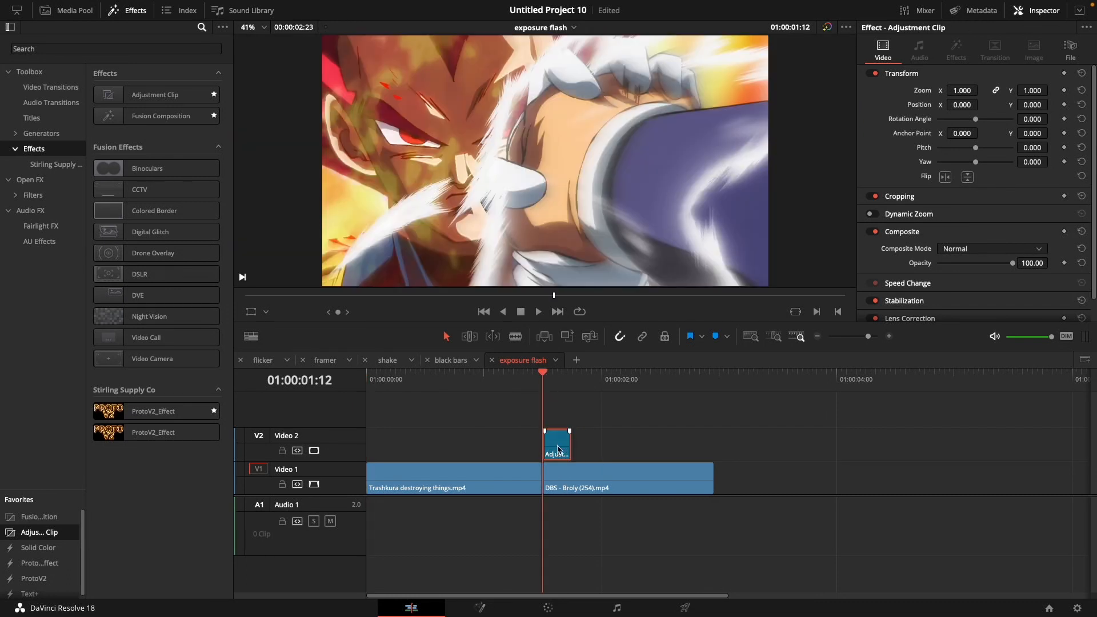
# Open the adjustment clip in Fusion and add a Color Corrector node between MediaIn1 and MediaOut1.
pyautogui.hotkey('shift', '5')
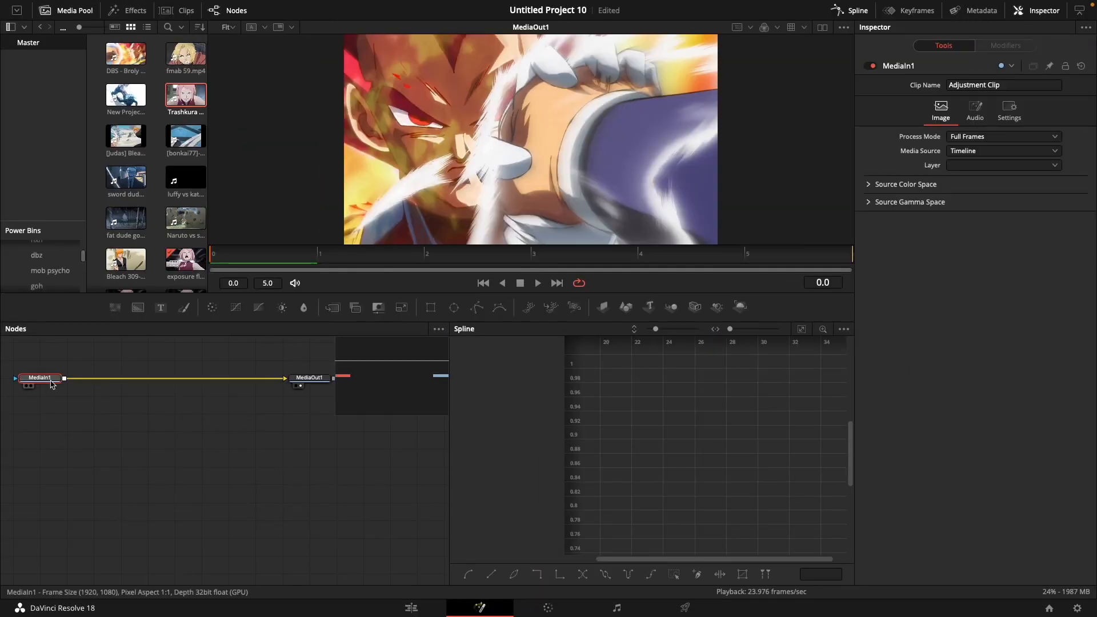
pyautogui.hotkey('shift', 'space')
pyautogui.write('cc')
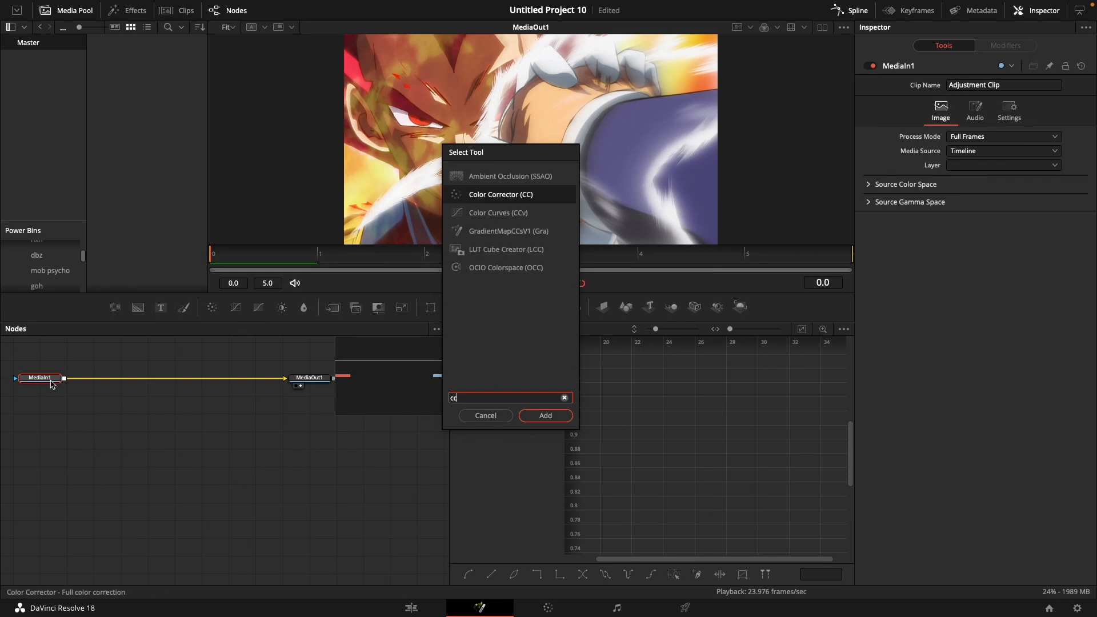
pyautogui.press('Return')
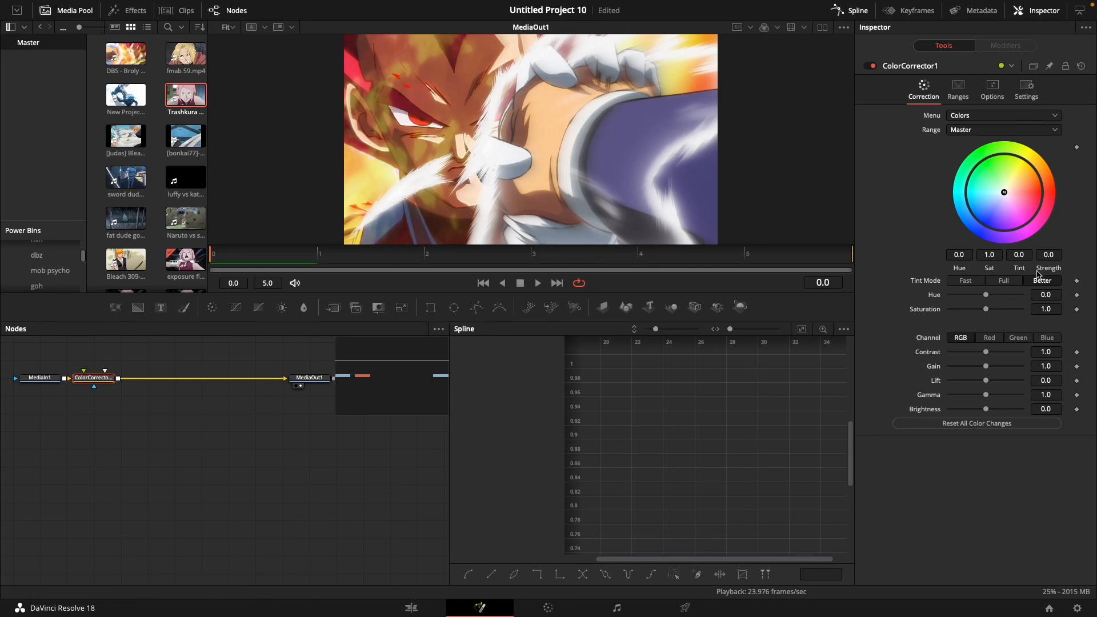
# Keyframe the Color Corrector's Gain from 2.2 at frame 0 to 1.0 at frame 5.
pyautogui.click(1077, 367)
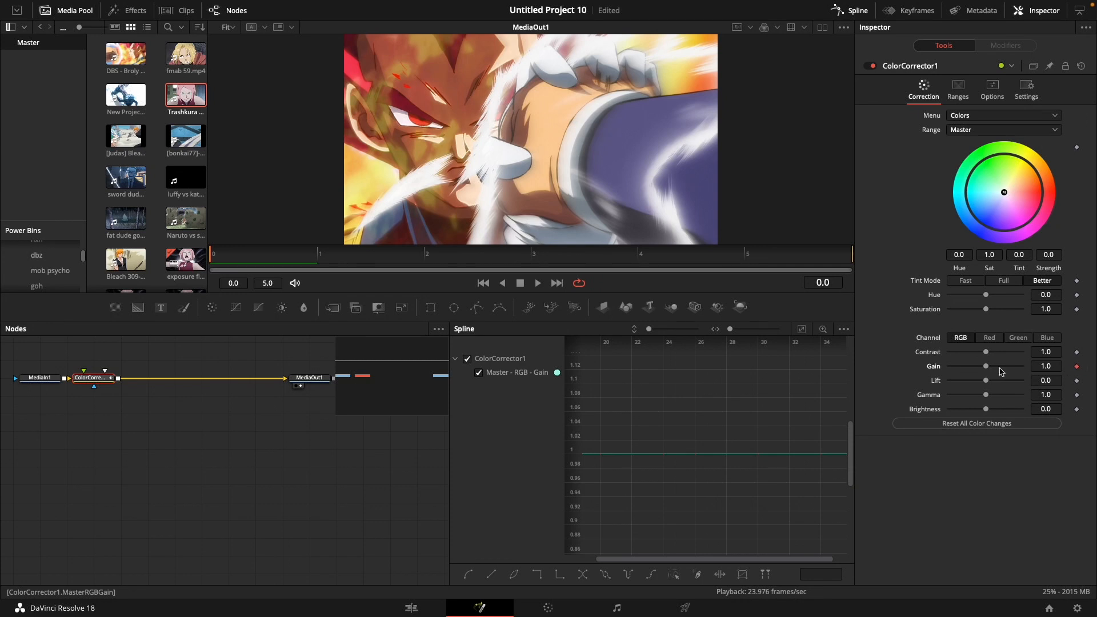
pyautogui.moveTo(988, 370); pyautogui.dragTo(997, 370)
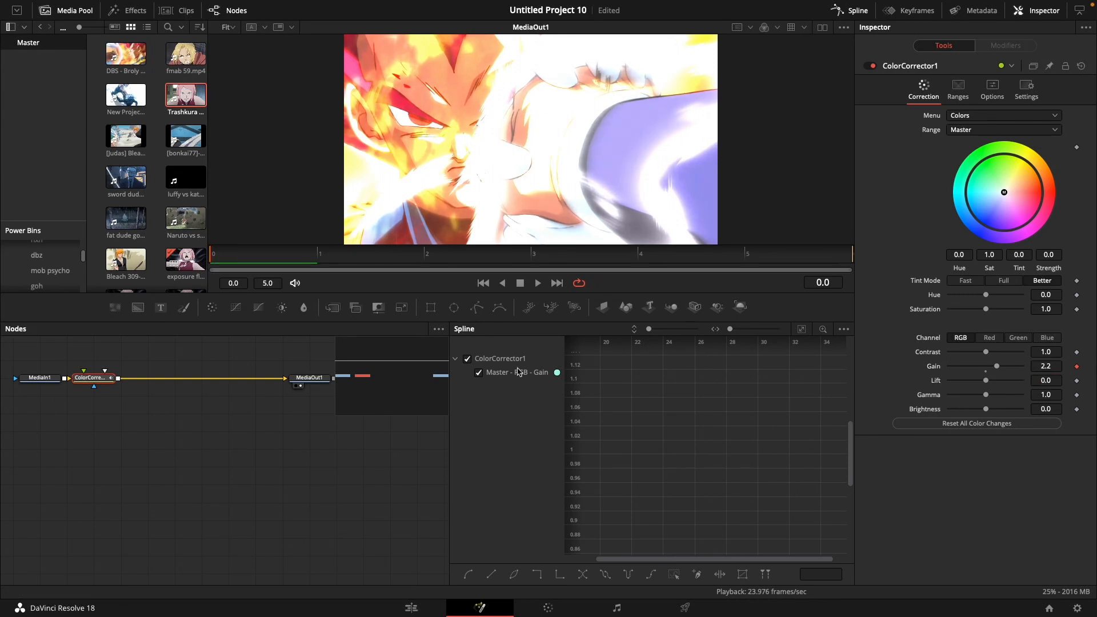
pyautogui.click(807, 255)
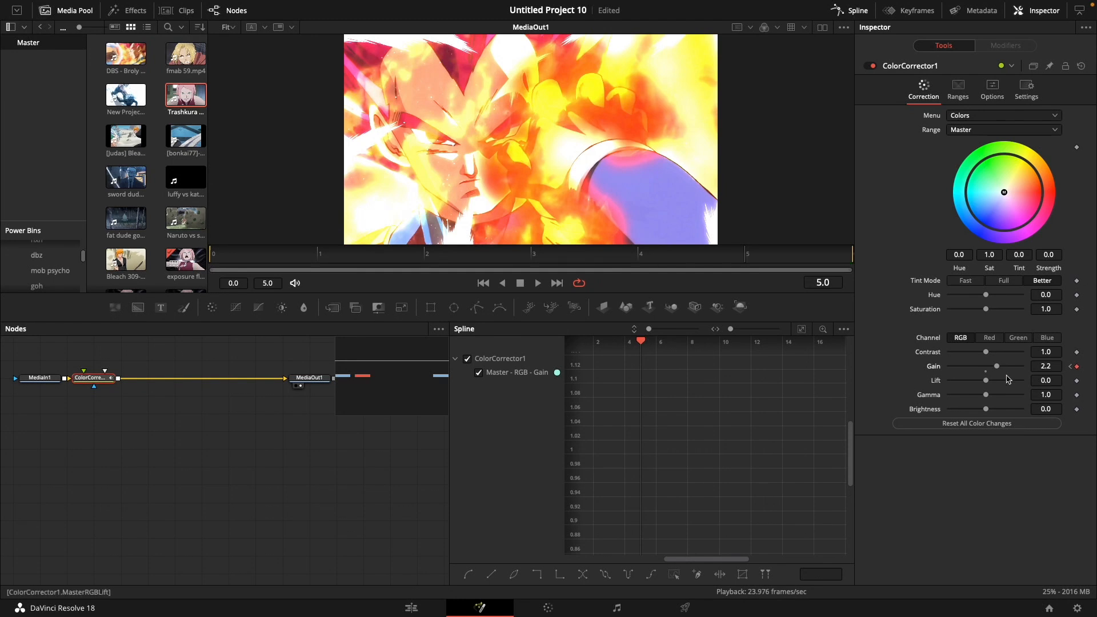
pyautogui.click(985, 376)
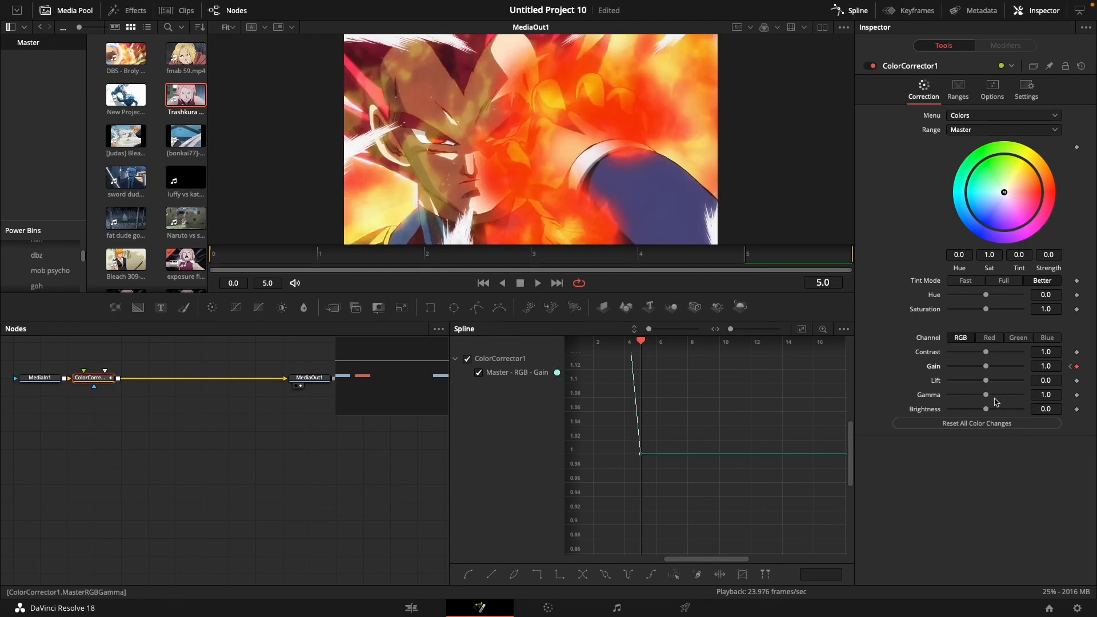
# Fit and smooth the Gain spline, pull both keyframe handles to frame 0 for a steep initial drop, and play it back.
pyautogui.click(802, 331)
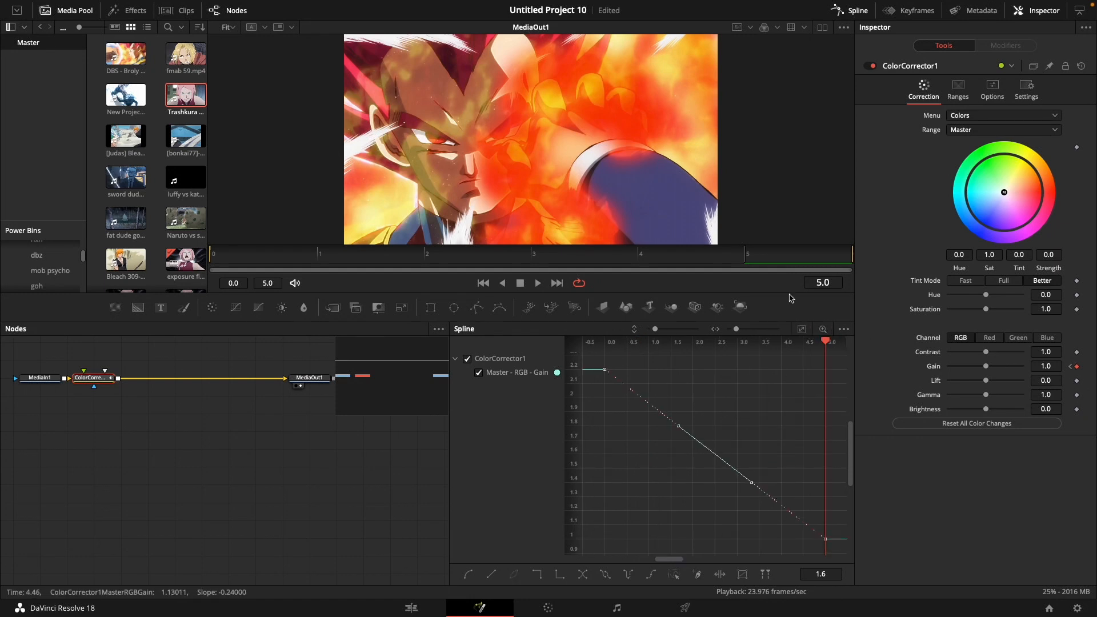
pyautogui.click(850, 11)
pyautogui.click(850, 10)
pyautogui.click(765, 381)
pyautogui.press('s')
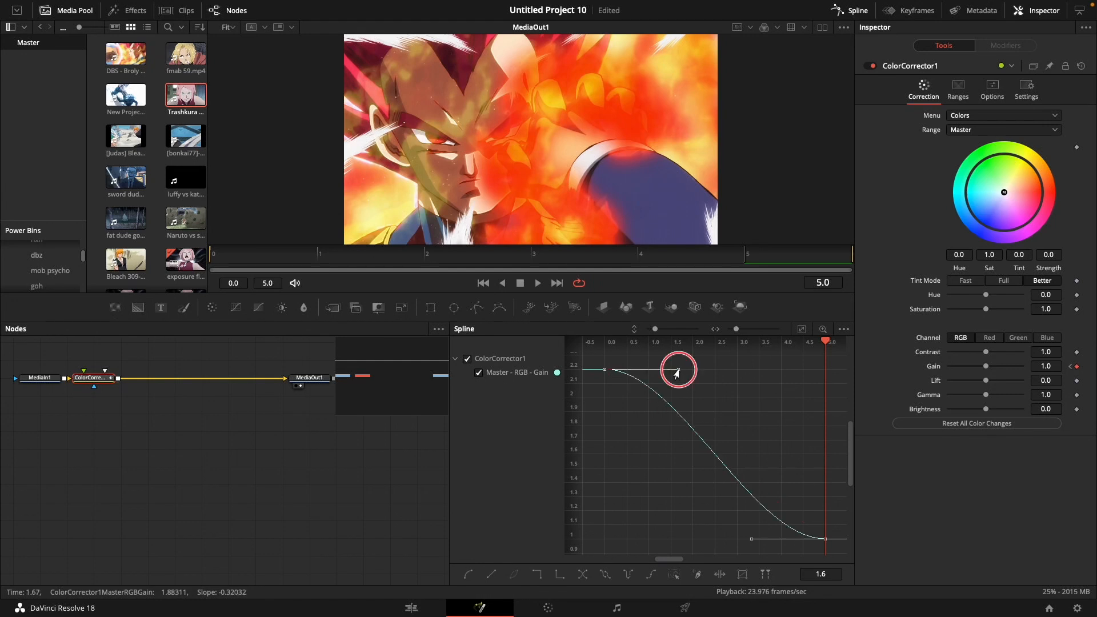
pyautogui.moveTo(678, 372); pyautogui.dragTo(597, 521)
pyautogui.click(608, 542)
pyautogui.moveTo(749, 545); pyautogui.dragTo(600, 545)
pyautogui.press('space')
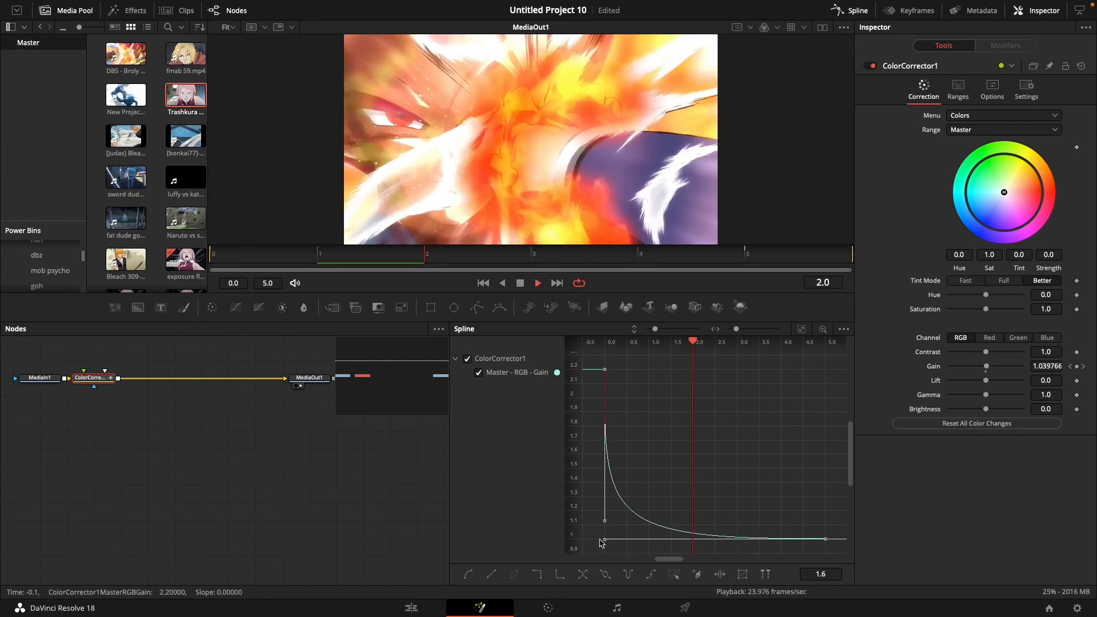
# Return to the edit timeline and play back the exposure flash repeatedly across the cut.
pyautogui.hotkey('shift', '4')
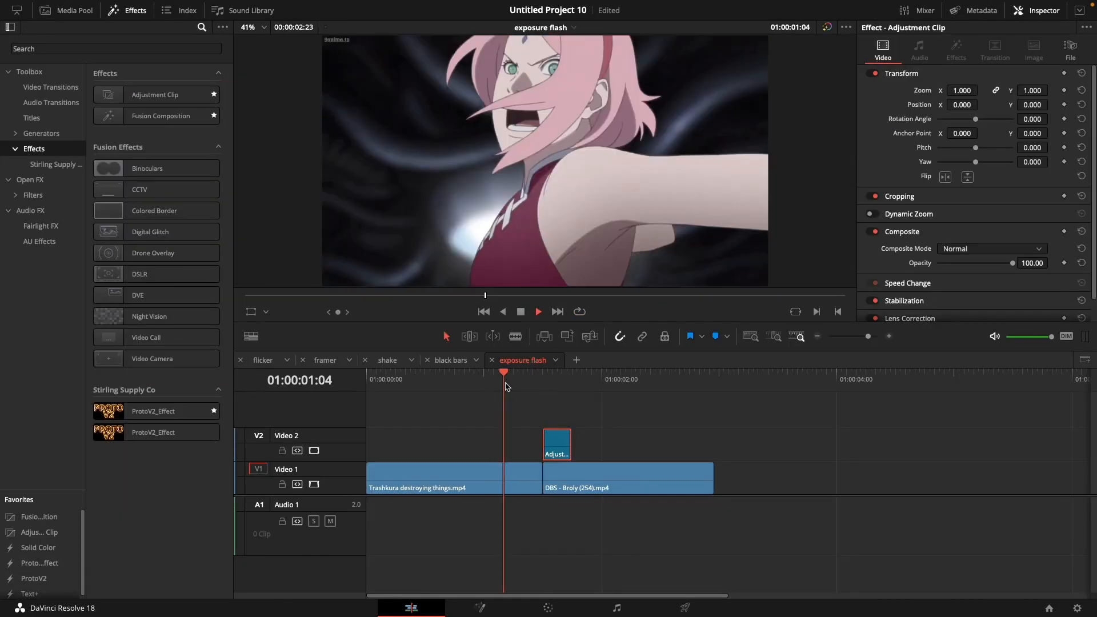
pyautogui.click(509, 387)
pyautogui.click(528, 390)
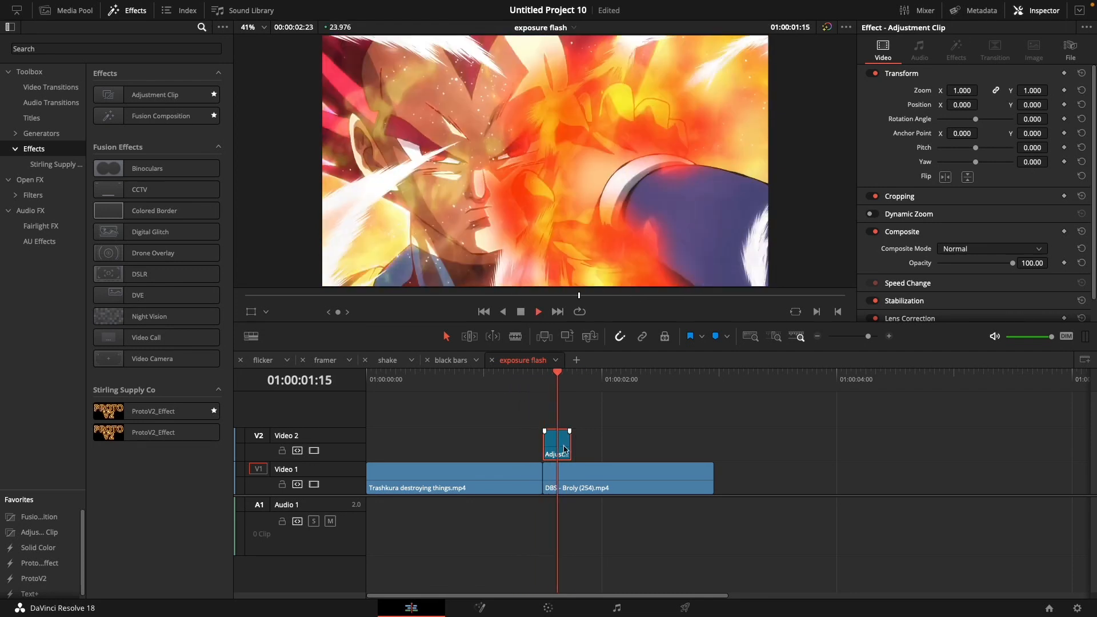
pyautogui.click(532, 392)
pyautogui.click(503, 391)
pyautogui.click(520, 391)
pyautogui.press('space')
pyautogui.press('space')
pyautogui.click(513, 391)
pyautogui.click(515, 392)
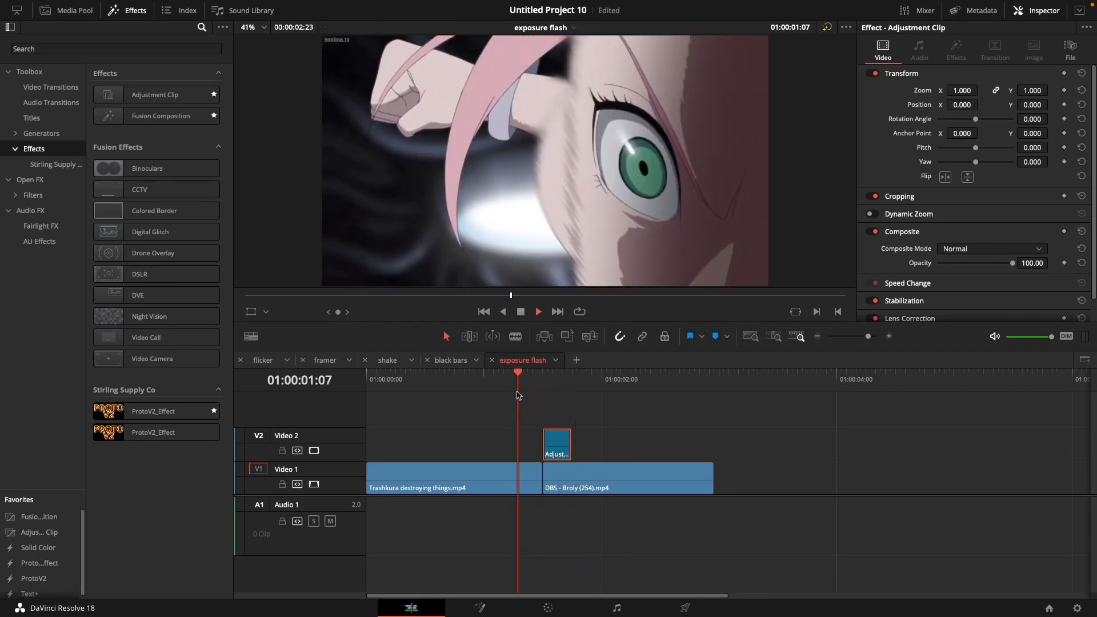
pyautogui.press('space')
pyautogui.press('space')
pyautogui.click(490, 391)
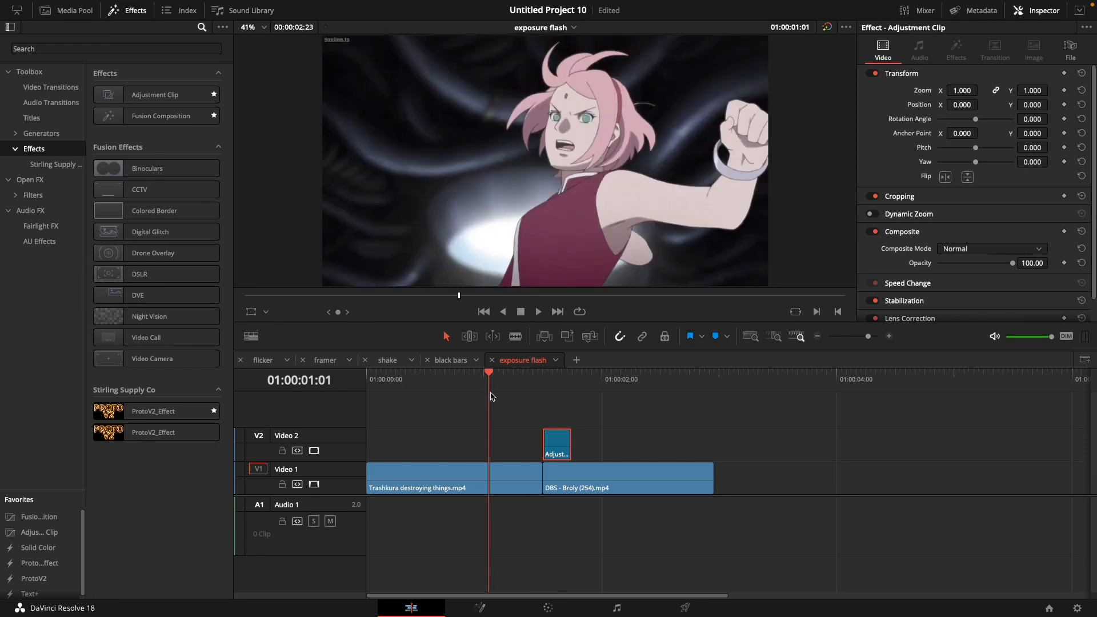
pyautogui.click(489, 393)
pyautogui.click(490, 393)
# In Fusion, raise the frame 0 Gain keyframe's handle to the 2.2 level near frame 0.5, then return to the edit timeline.
pyautogui.hotkey('shift', '5')
pyautogui.moveTo(601, 518); pyautogui.dragTo(625, 371)
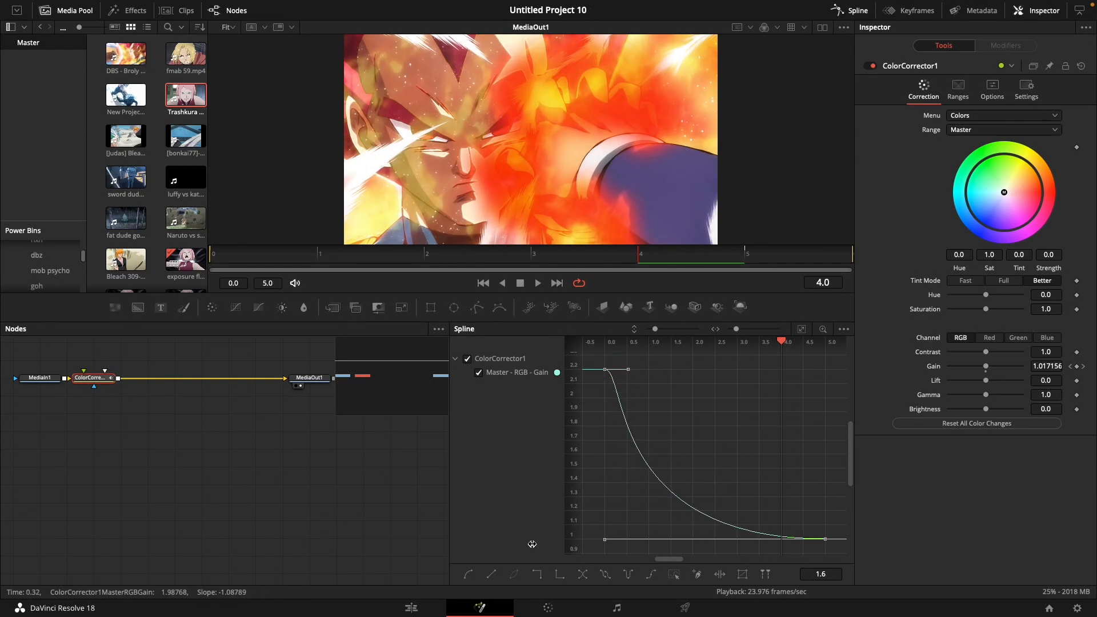
pyautogui.hotkey('shift', '4')
# Play back the adjusted exposure flash across the cut in the edit timeline.
pyautogui.click(510, 389)
pyautogui.click(505, 386)
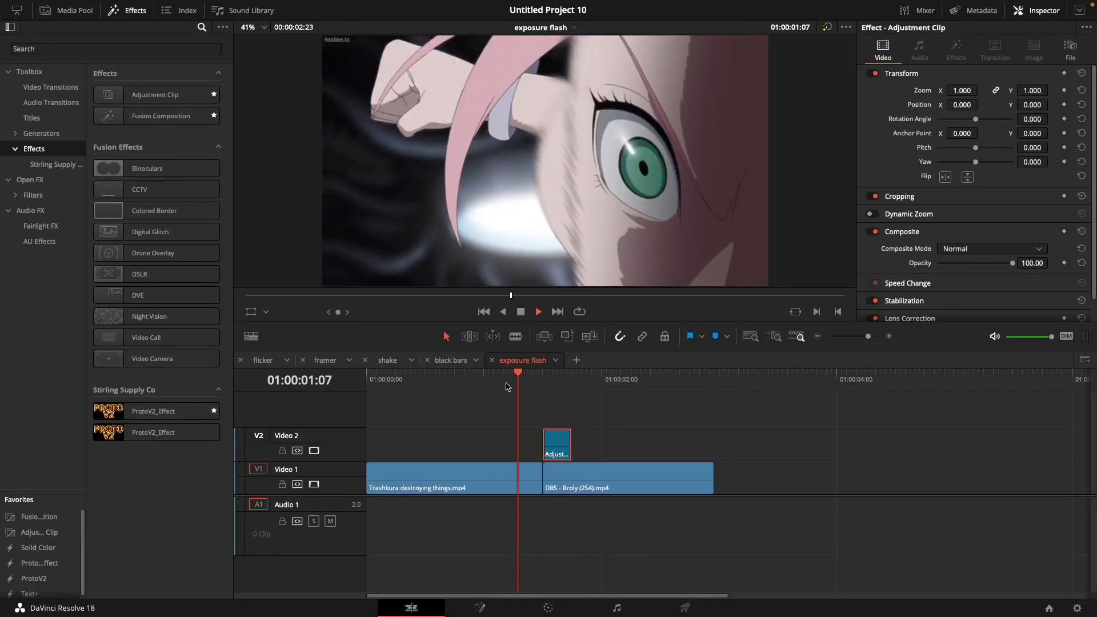
pyautogui.moveTo(504, 383); pyautogui.dragTo(448, 384)
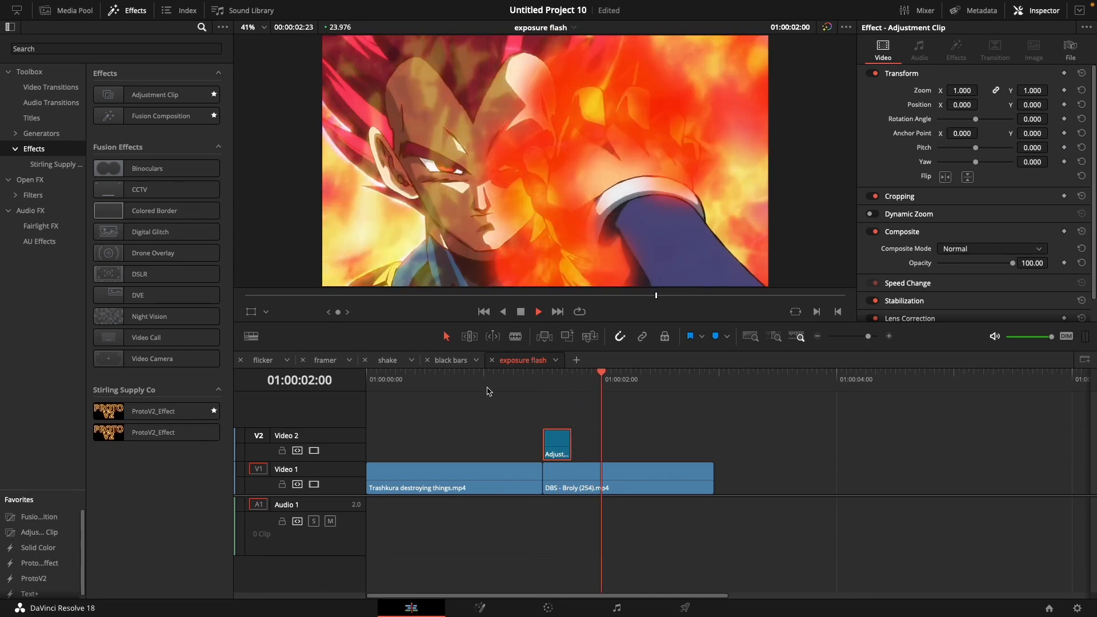
# Compare playback of the exposure flash timeline with its adjustment clip disabled and re-enabled.
pyautogui.click(367, 383)
pyautogui.press('d')
pyautogui.click(367, 384)
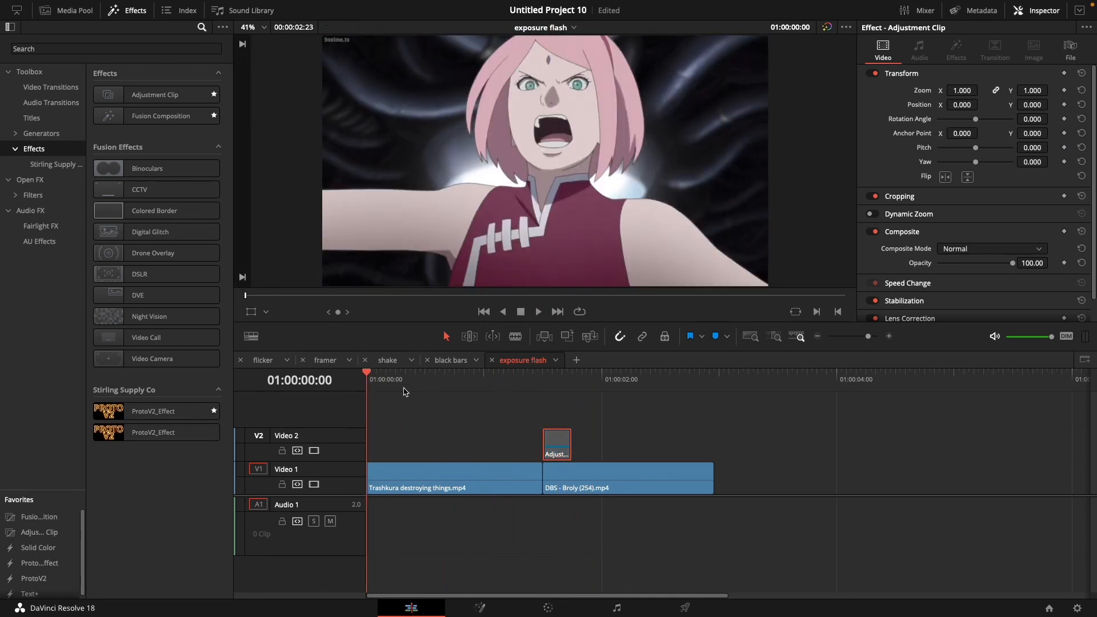
pyautogui.press('space')
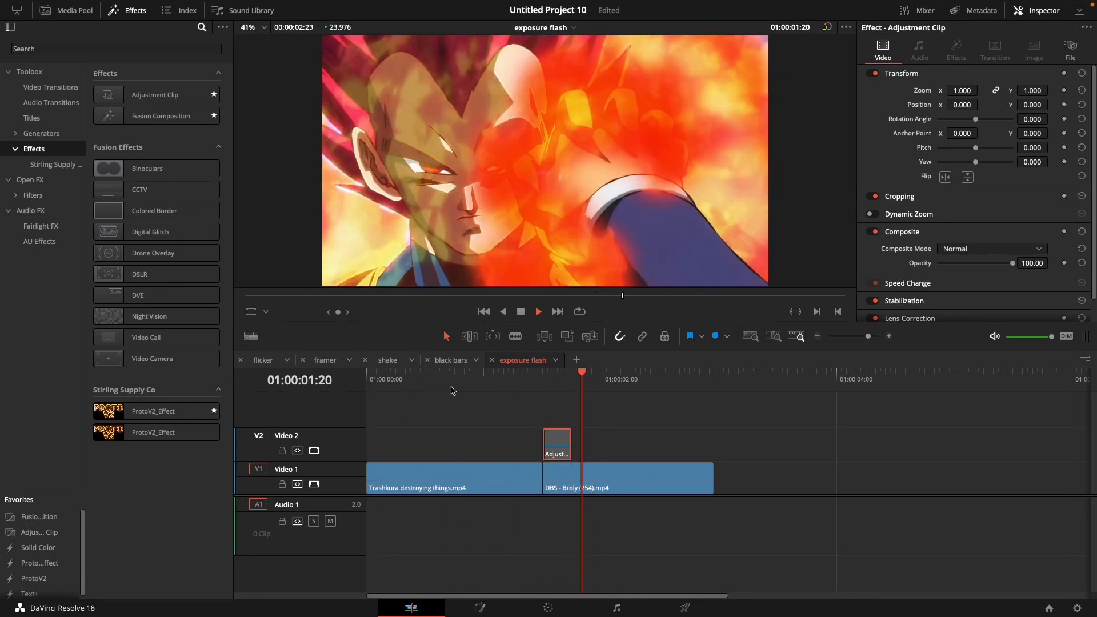
pyautogui.click(368, 384)
pyautogui.press('space')
pyautogui.click(367, 383)
pyautogui.press('space')
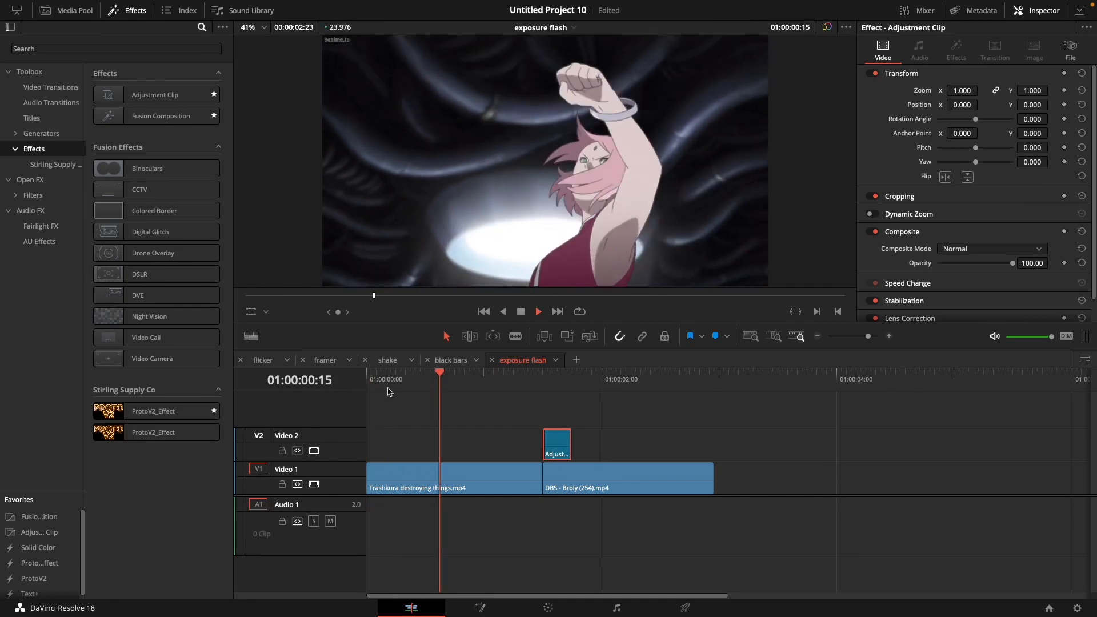
pyautogui.click(490, 386)
pyautogui.click(392, 381)
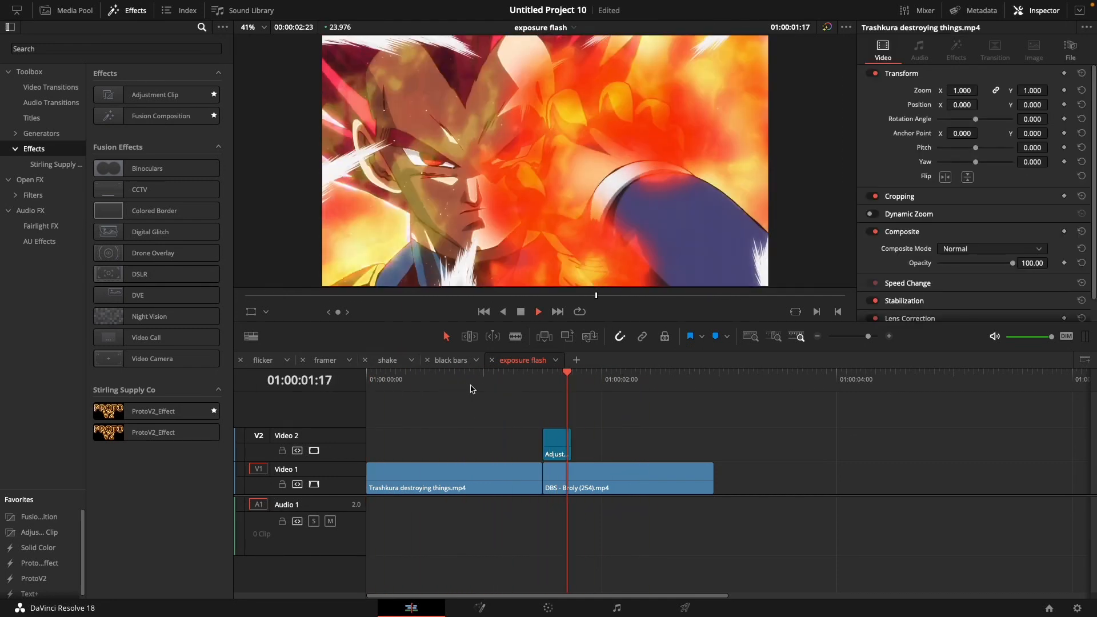
pyautogui.click(394, 382)
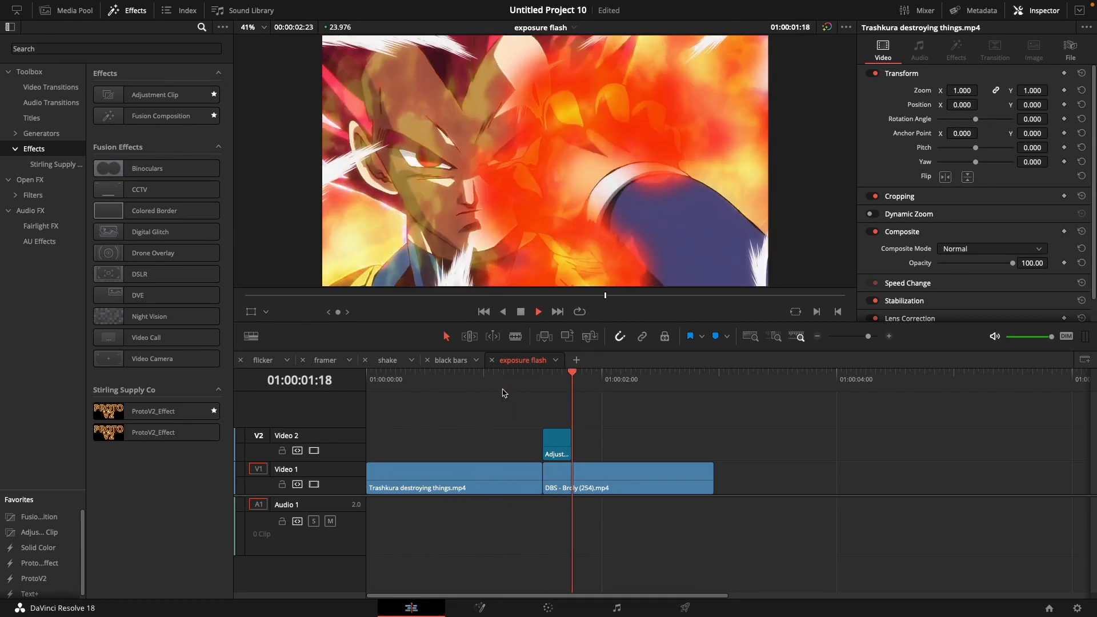
# Play back the exposure flash across the cut, then move its adjustment clip up to track V4.
pyautogui.press('space')
pyautogui.press('space')
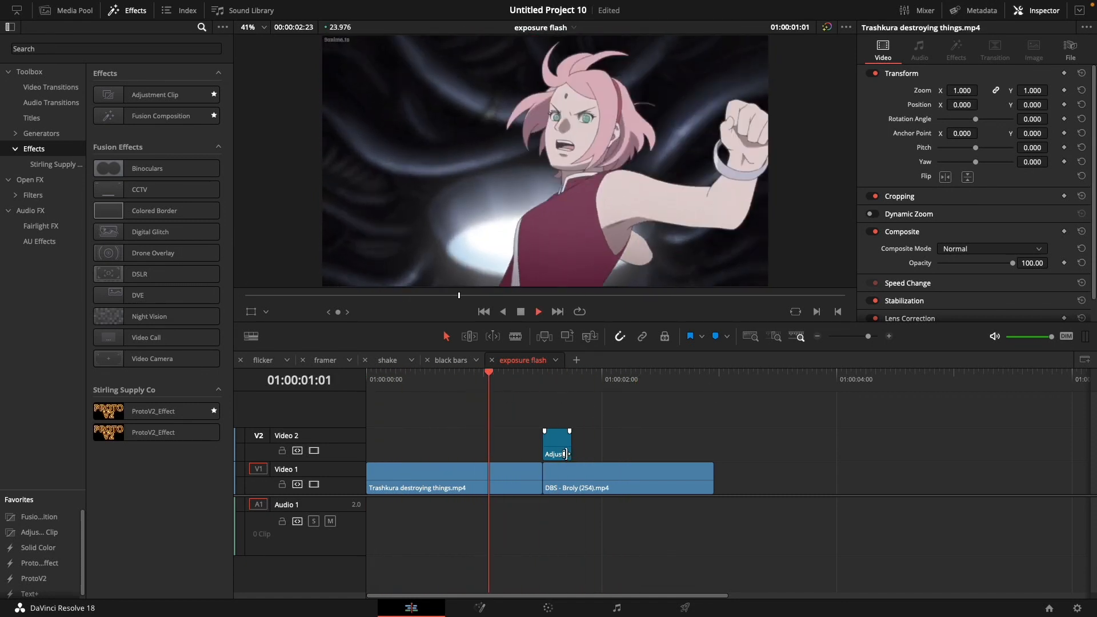
pyautogui.press('space')
pyautogui.moveTo(557, 453)
pyautogui.mouseDown()
pyautogui.moveTo(556, 392)
pyautogui.moveTo(557, 448)
pyautogui.mouseUp()
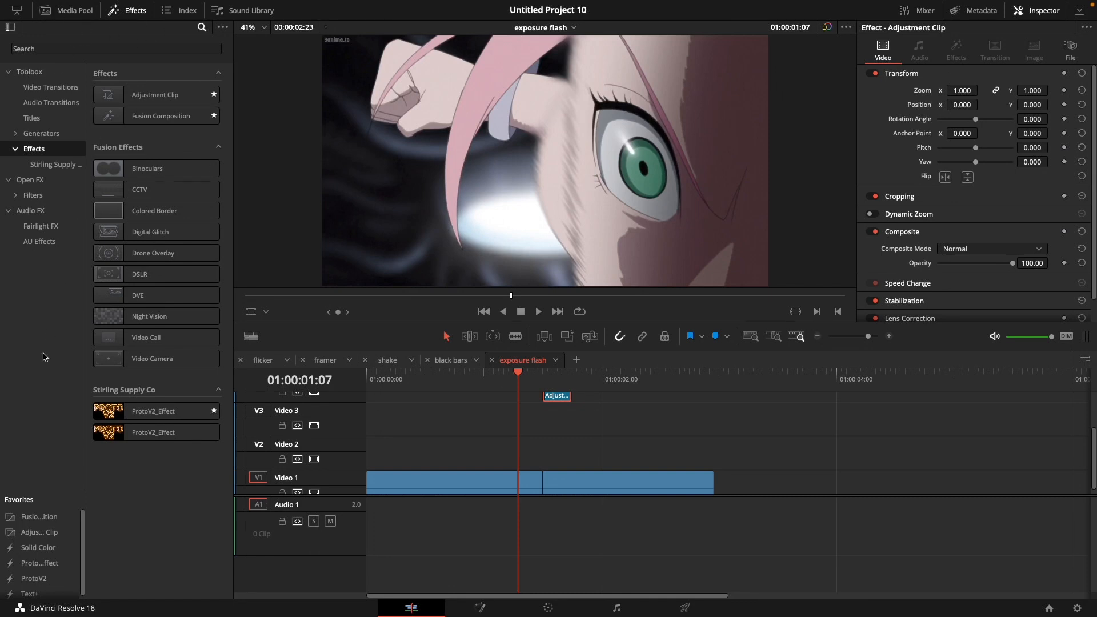
# Add the left half black framer adjustment clip to V2 at the cut and the black bars adjustment clip to V5 over the second clip.
pyautogui.click(67, 10)
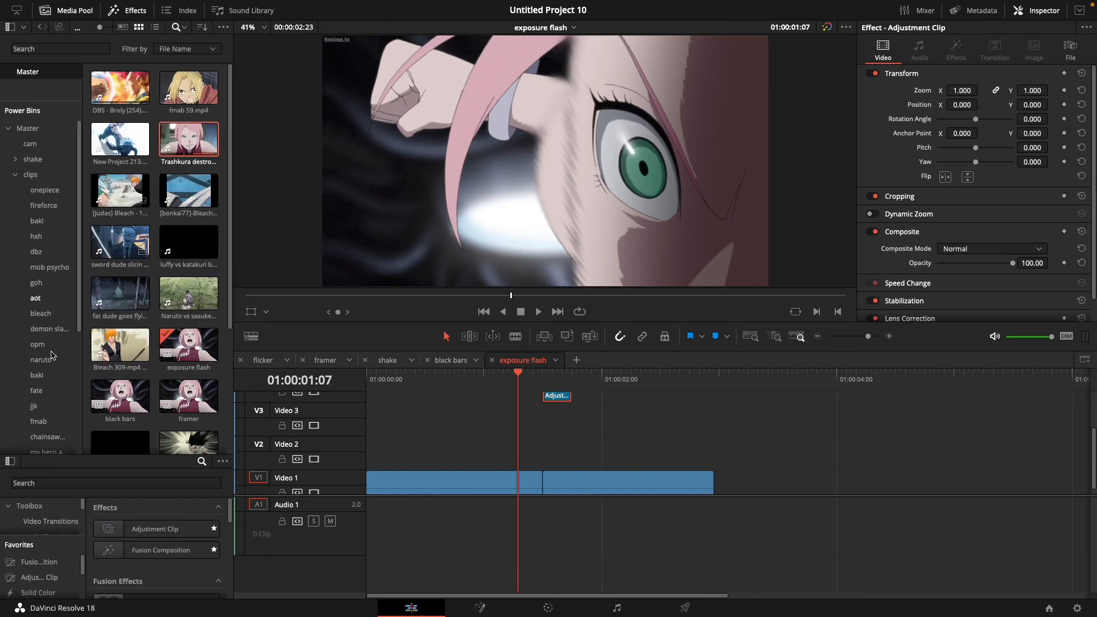
pyautogui.scroll(-5, 57, 250)
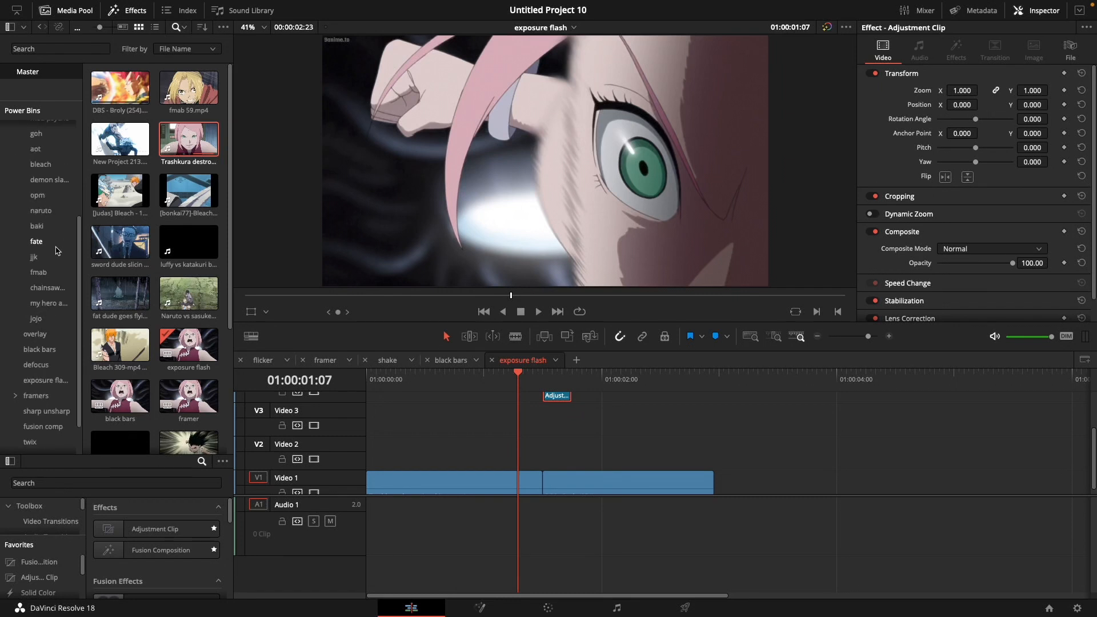
pyautogui.scroll(-2, 55, 343)
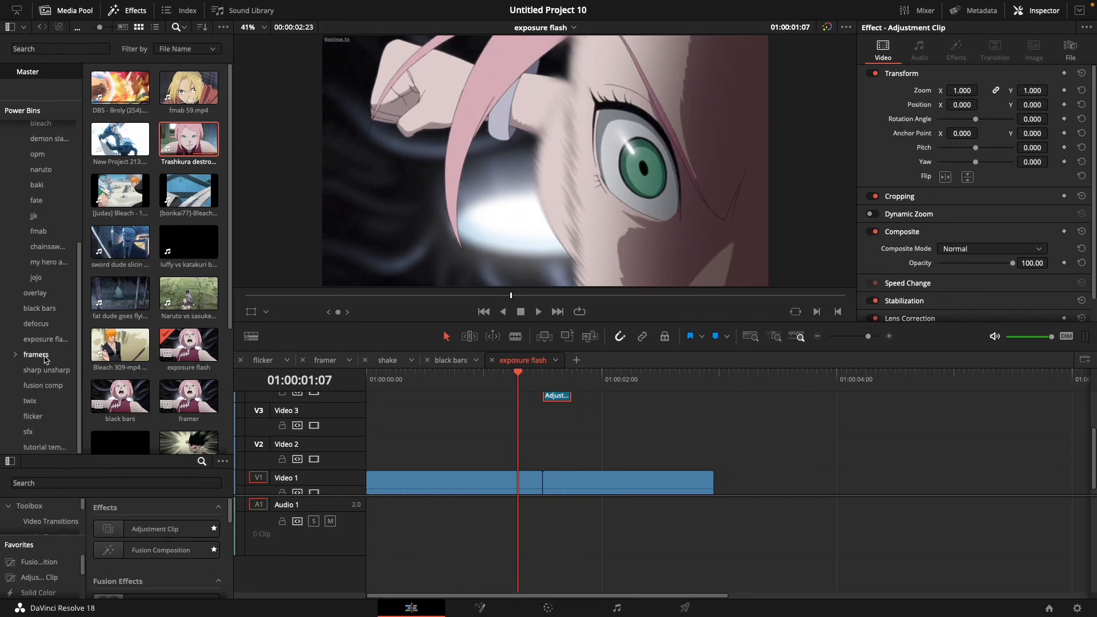
pyautogui.click(45, 355)
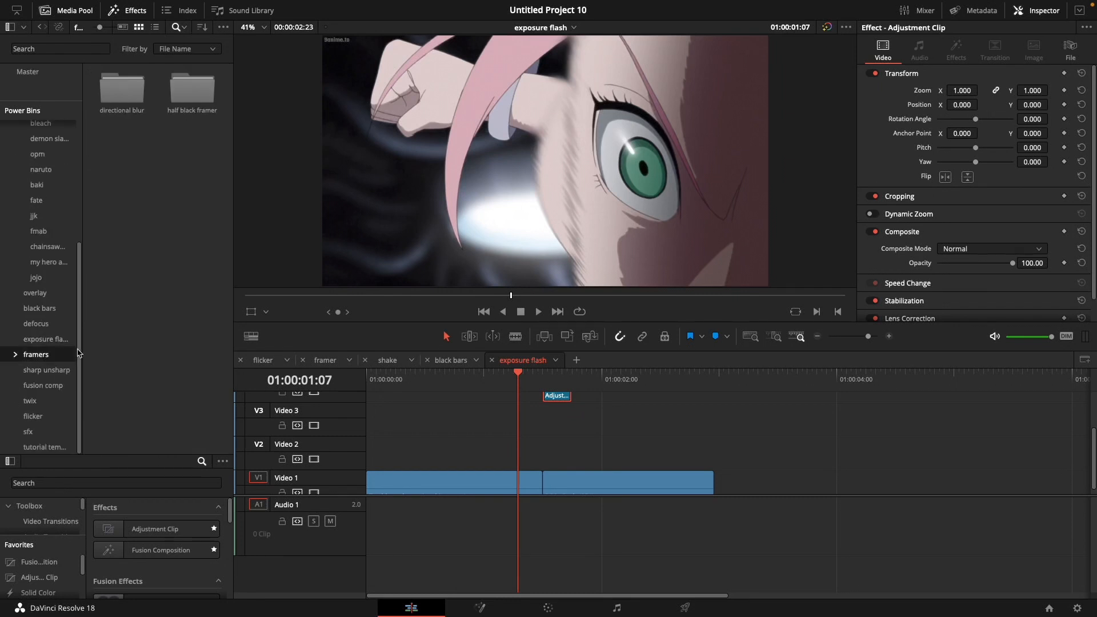
pyautogui.doubleClick(180, 98)
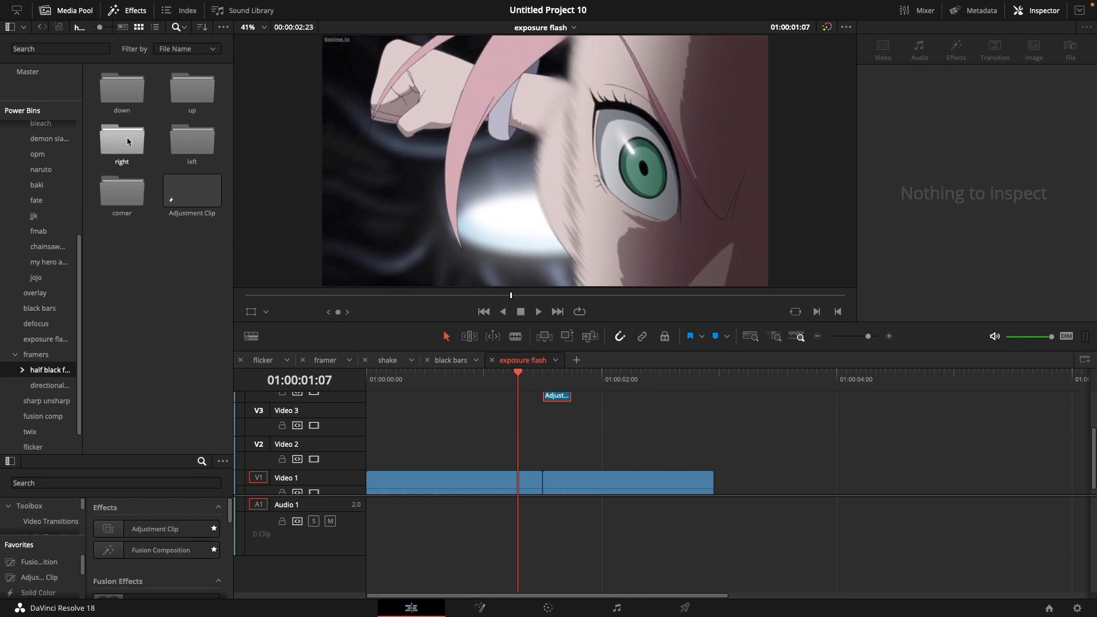
pyautogui.doubleClick(192, 140)
pyautogui.moveTo(128, 92); pyautogui.dragTo(553, 459)
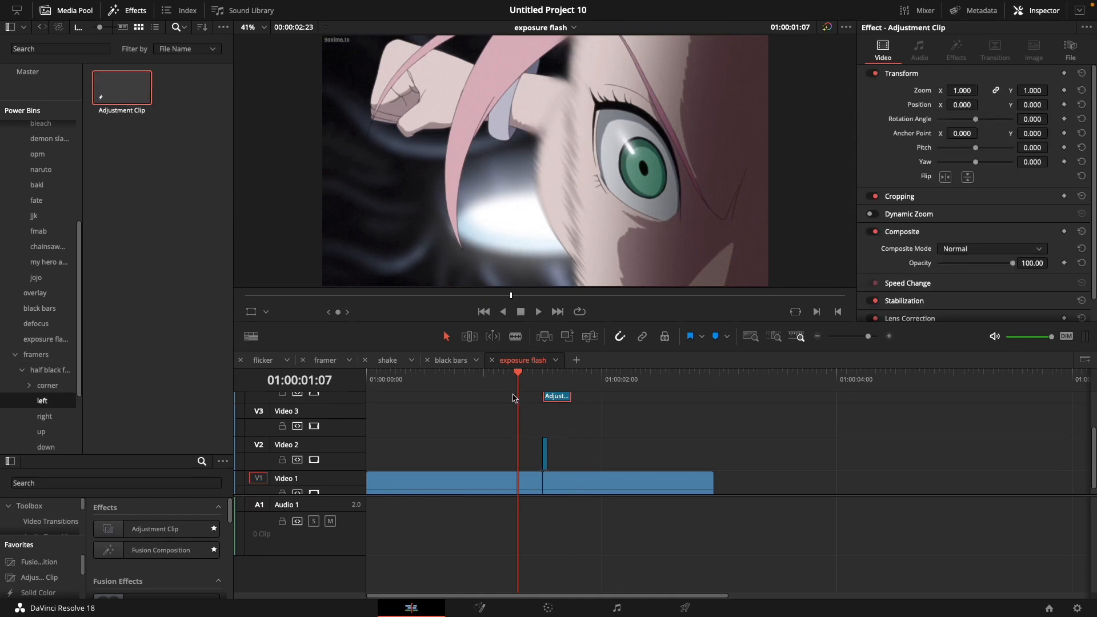
pyautogui.click(47, 311)
pyautogui.moveTo(121, 88); pyautogui.dragTo(712, 408)
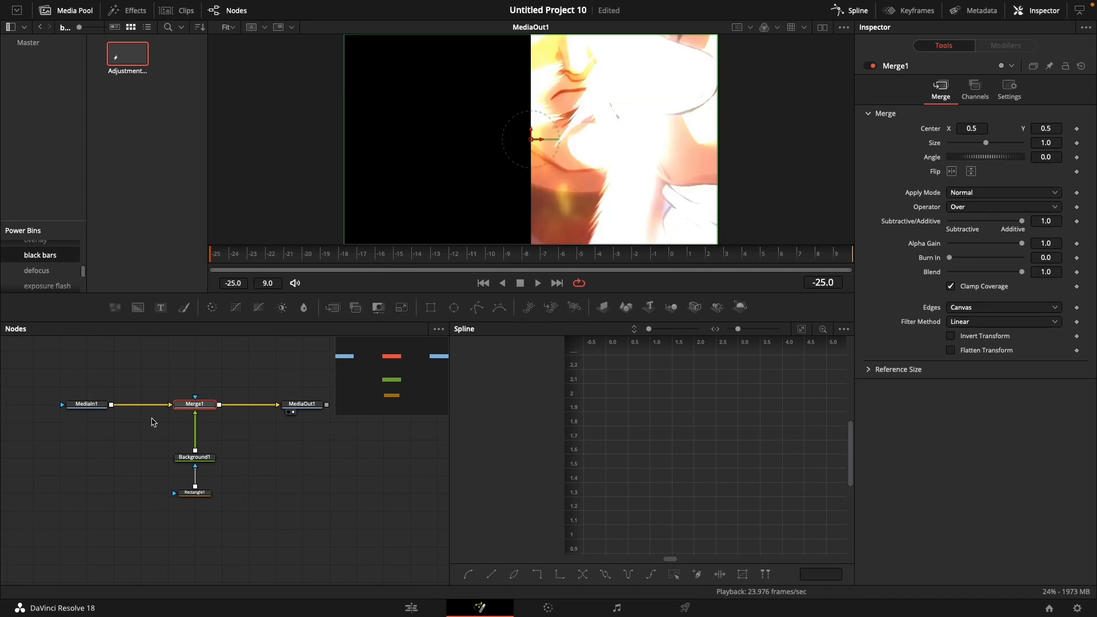
# Keyframe the black bars' Rectangle1 Height at 1.0 on frame -25 and 0.876 on frame 9 in Fusion.
pyautogui.click(431, 307)
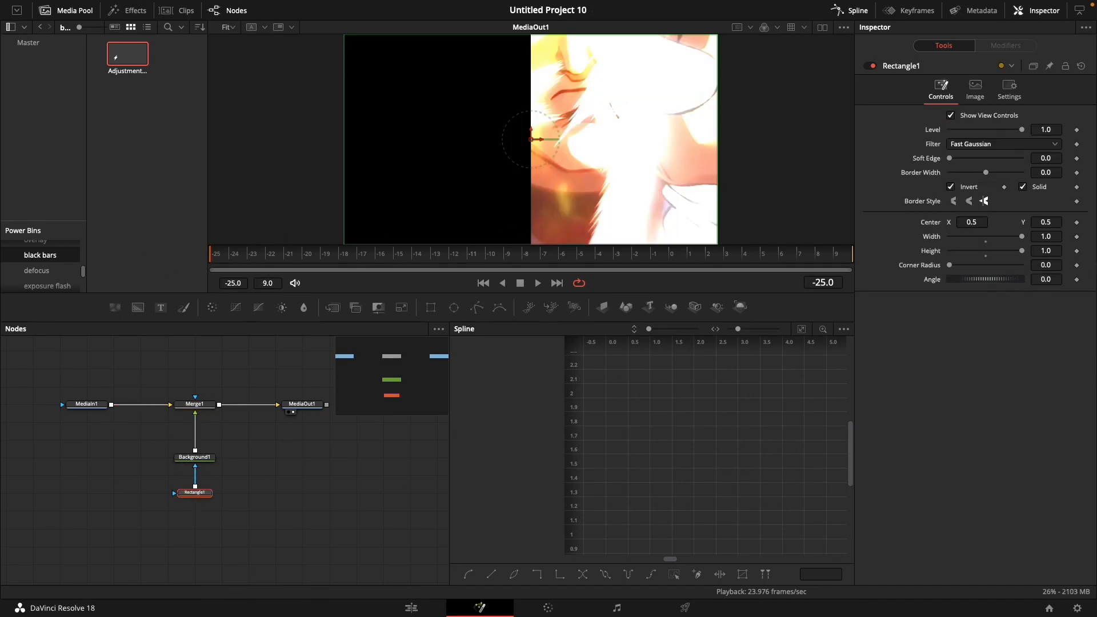
pyautogui.click(1076, 251)
pyautogui.click(829, 252)
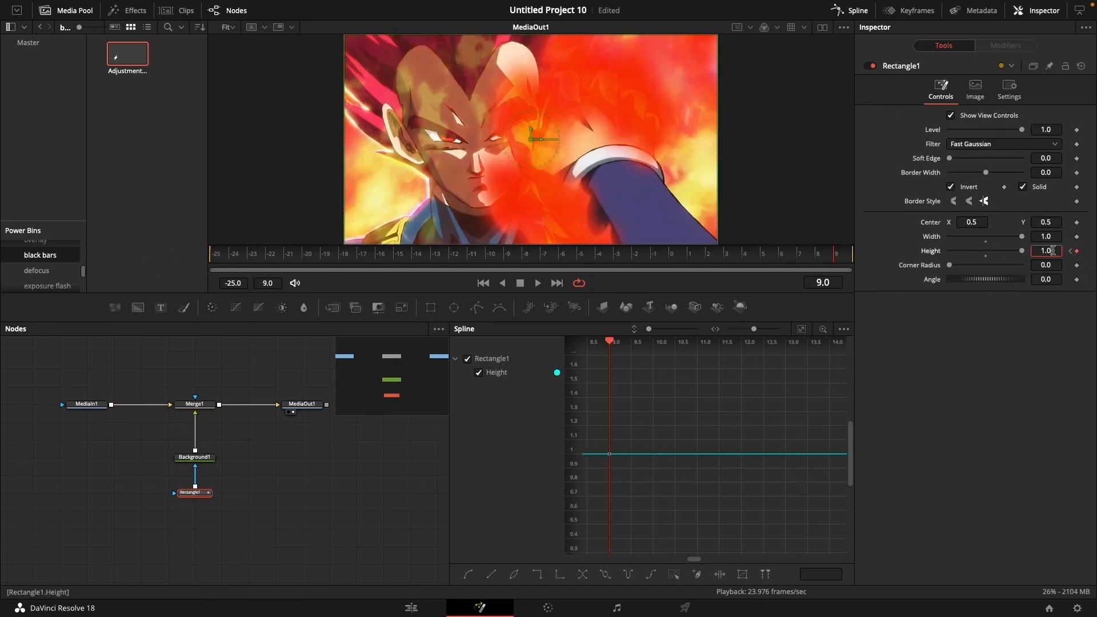
pyautogui.click(1053, 251)
pyautogui.write('.876')
pyautogui.press('Tab')
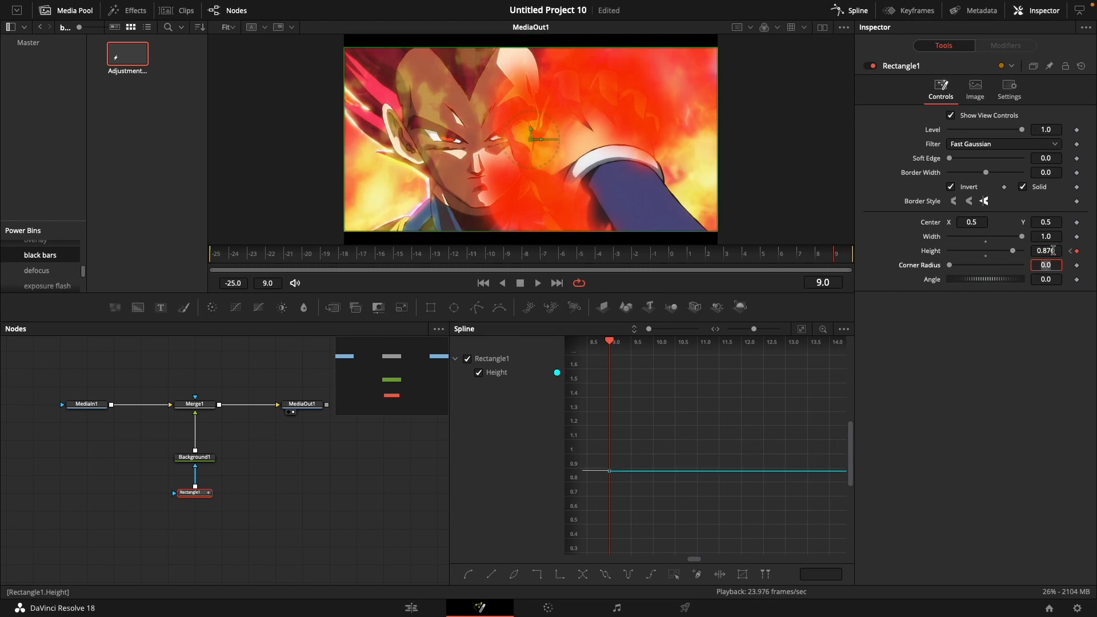
# Ease the Height curve into a fast drop and slow finish by adjusting both keyframe handles, and preview the motion.
pyautogui.click(801, 329)
pyautogui.press('super+a')
pyautogui.press('f')
pyautogui.moveTo(676, 370); pyautogui.dragTo(636, 370)
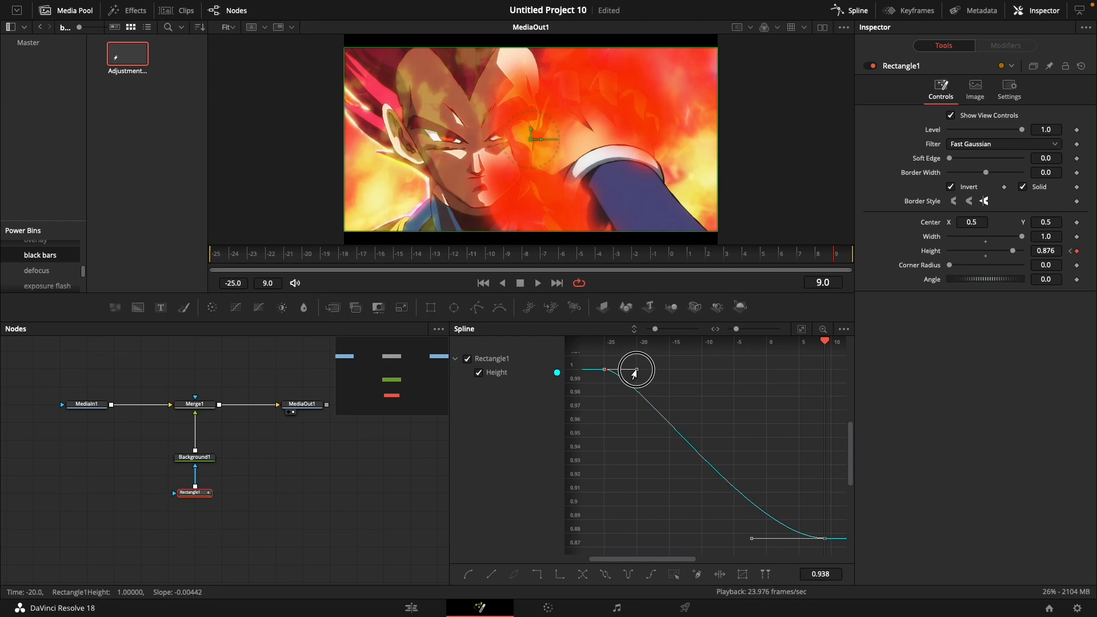
pyautogui.moveTo(751, 540); pyautogui.dragTo(604, 539)
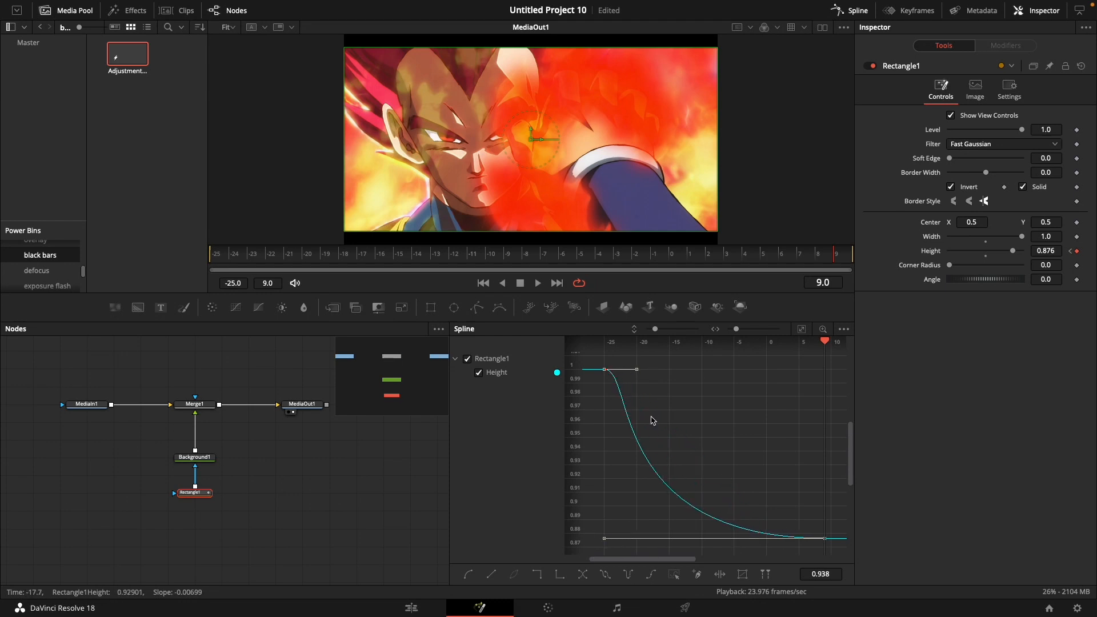
pyautogui.moveTo(637, 374); pyautogui.dragTo(556, 409)
pyautogui.press('space')
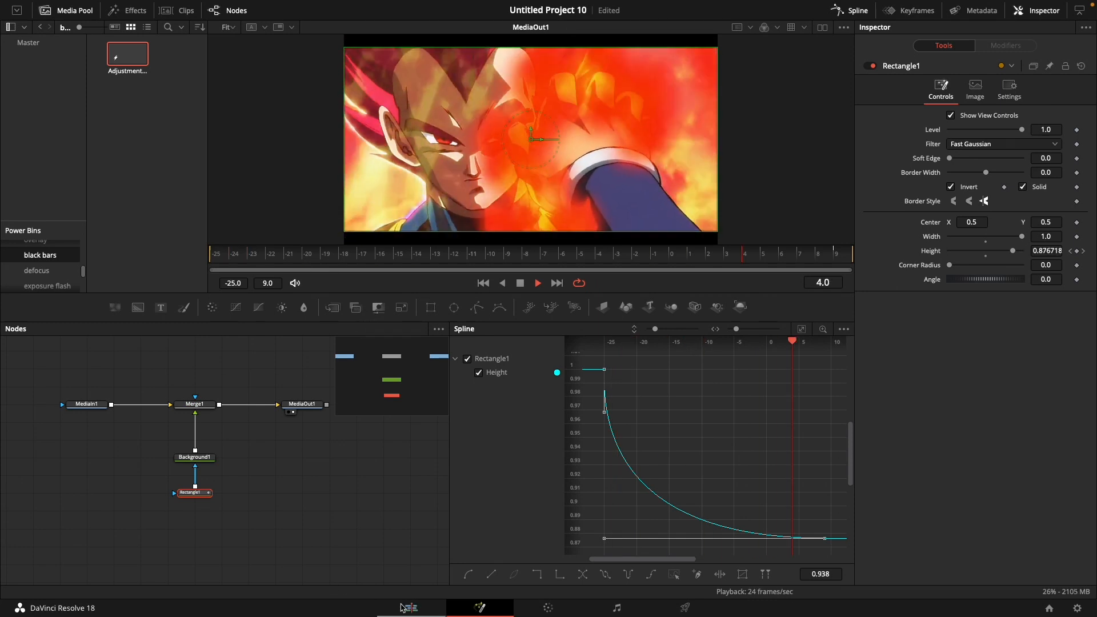
pyautogui.press('space')
pyautogui.moveTo(601, 417); pyautogui.dragTo(628, 369)
pyautogui.press('space')
pyautogui.press('space')
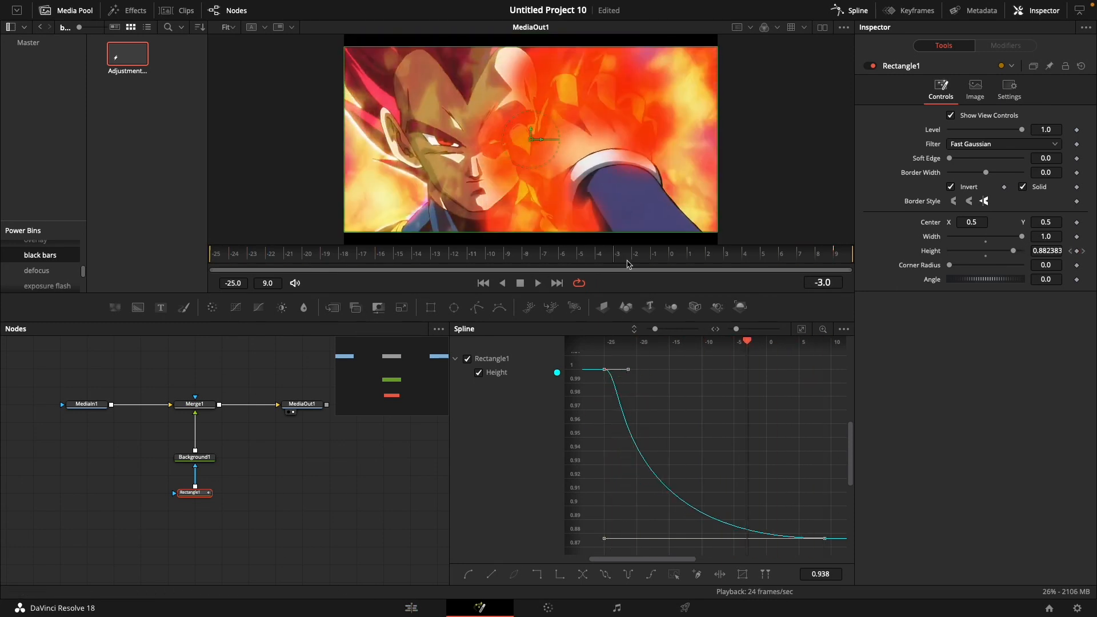
# Make frame -3 the final Height keyframe at 0.882383, removing the keyframe at frame 9.
pyautogui.click(1083, 251)
pyautogui.click(1077, 251)
pyautogui.click(1047, 336)
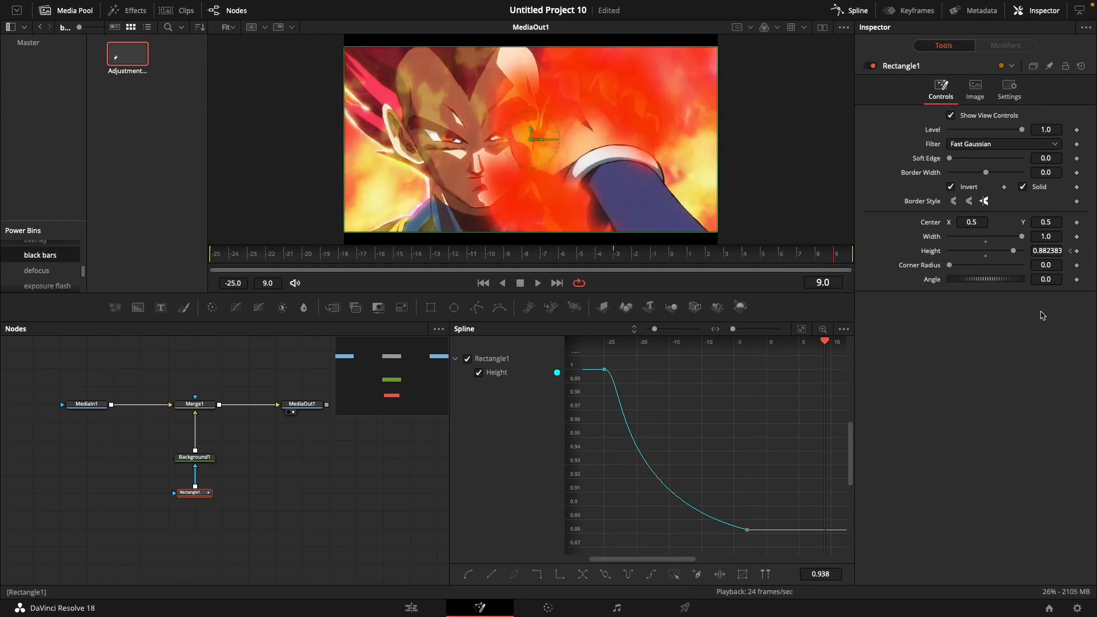
pyautogui.click(1070, 251)
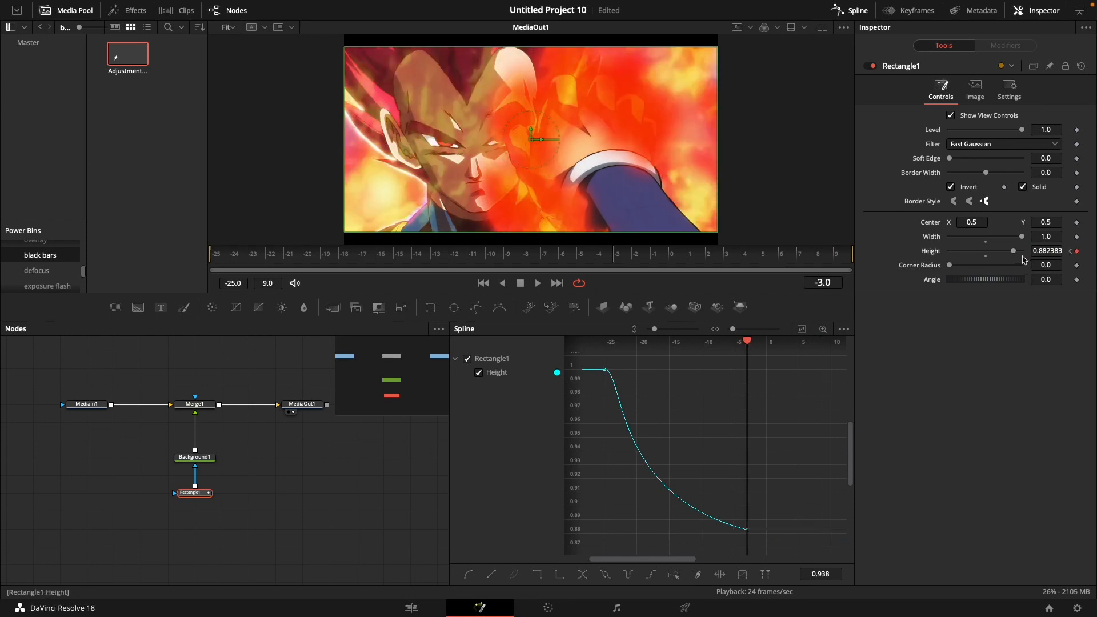
pyautogui.moveTo(1013, 251); pyautogui.dragTo(1092, 274)
pyautogui.press('super+z')
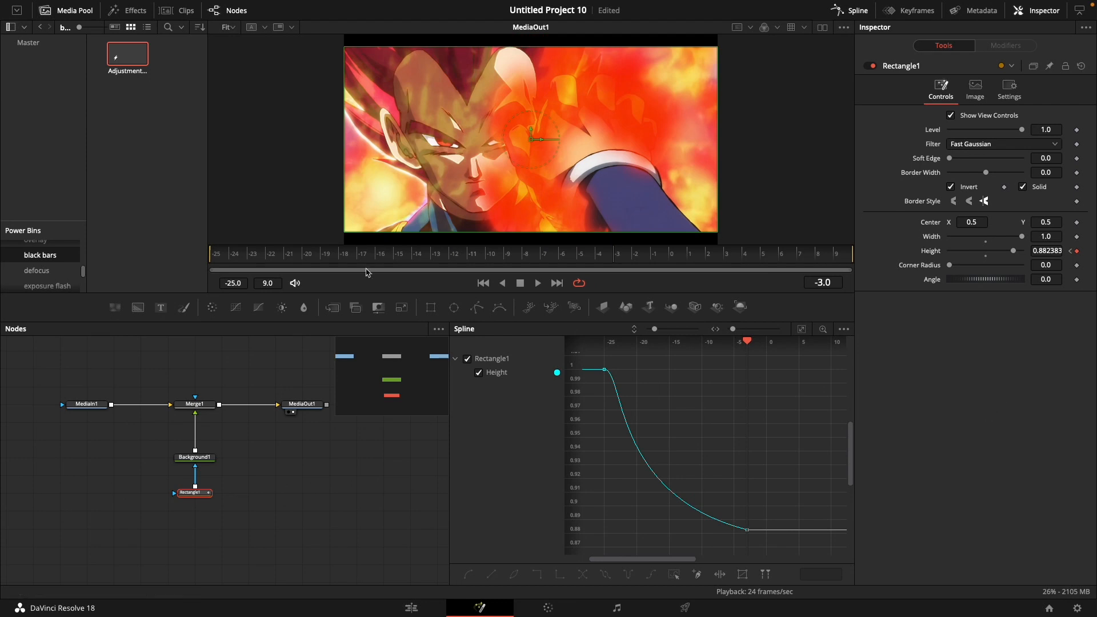
# Smooth the shortened Height curve, shortening the first keyframe's handle and stretching the last one's back to about frame -25, and preview it.
pyautogui.moveTo(367, 258); pyautogui.dragTo(154, 274)
pyautogui.click(802, 329)
pyautogui.press('super+a')
pyautogui.hotkey('shift', 's')
pyautogui.moveTo(678, 369); pyautogui.dragTo(620, 370)
pyautogui.moveTo(751, 539); pyautogui.dragTo(597, 533)
pyautogui.press('space')
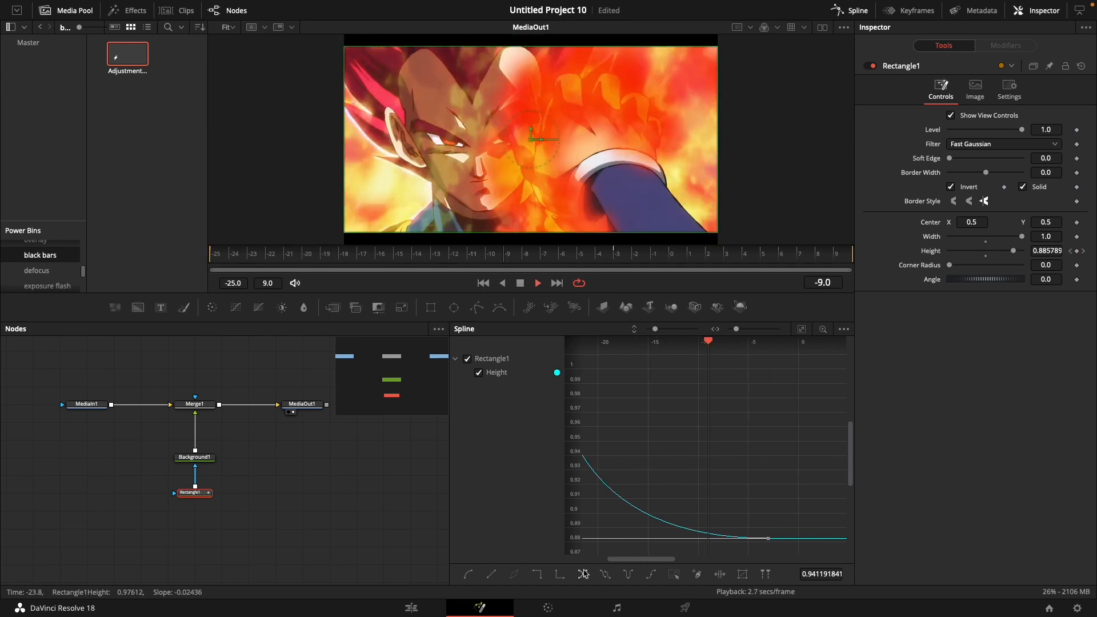
# Return to the edit timeline and play back the black bars with the flash across the cut.
pyautogui.hotkey('shift', '4')
pyautogui.click(502, 380)
pyautogui.press('space')
pyautogui.click(516, 382)
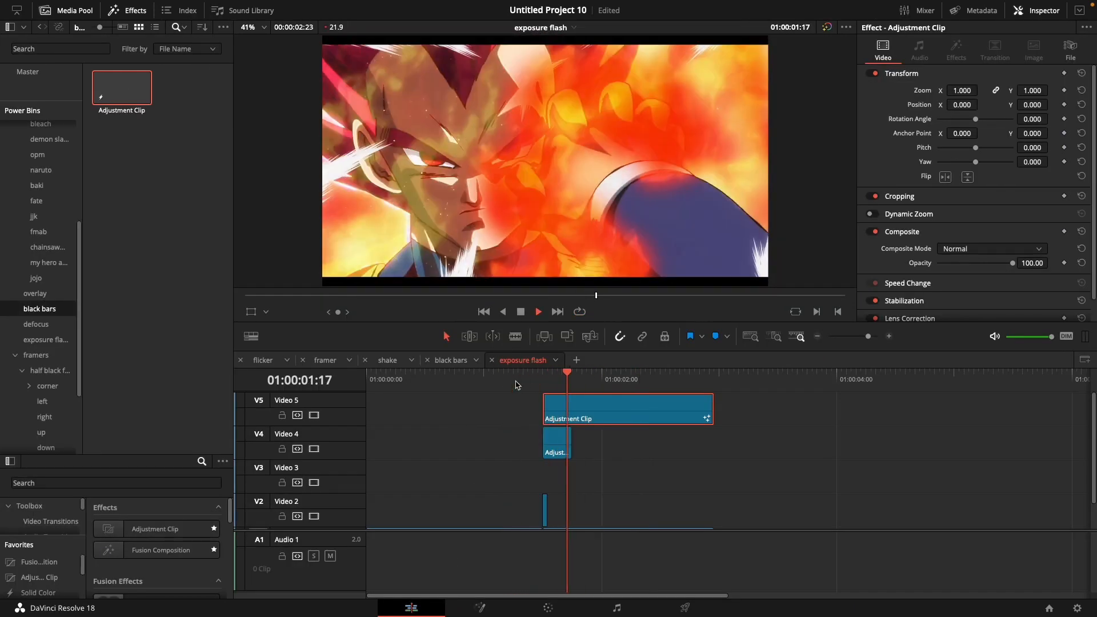
# Steepen the start of the Height curve by pulling the first keyframe's handle straight down at frame -25 to about 0.88, checking playback in the edit timeline.
pyautogui.hotkey('shift', '5')
pyautogui.moveTo(702, 416); pyautogui.dragTo(668, 509)
pyautogui.click(412, 607)
pyautogui.click(514, 381)
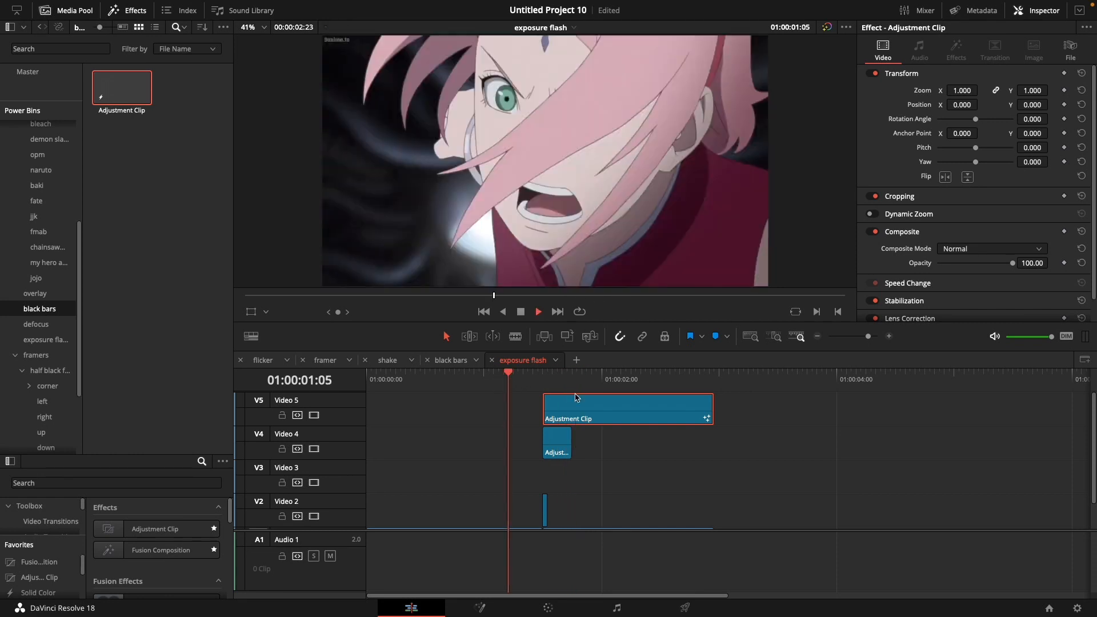
pyautogui.hotkey('shift', '5')
pyautogui.hotkey('shift', '4')
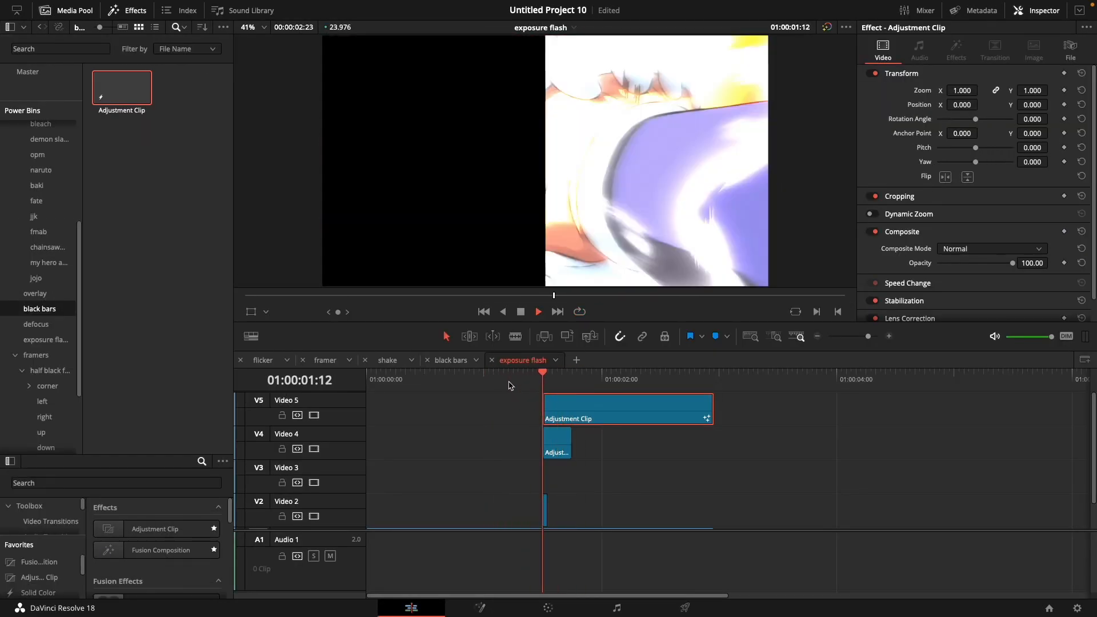
pyautogui.hotkey('shift', '5')
pyautogui.moveTo(684, 503); pyautogui.dragTo(686, 538)
pyautogui.hotkey('shift', '4')
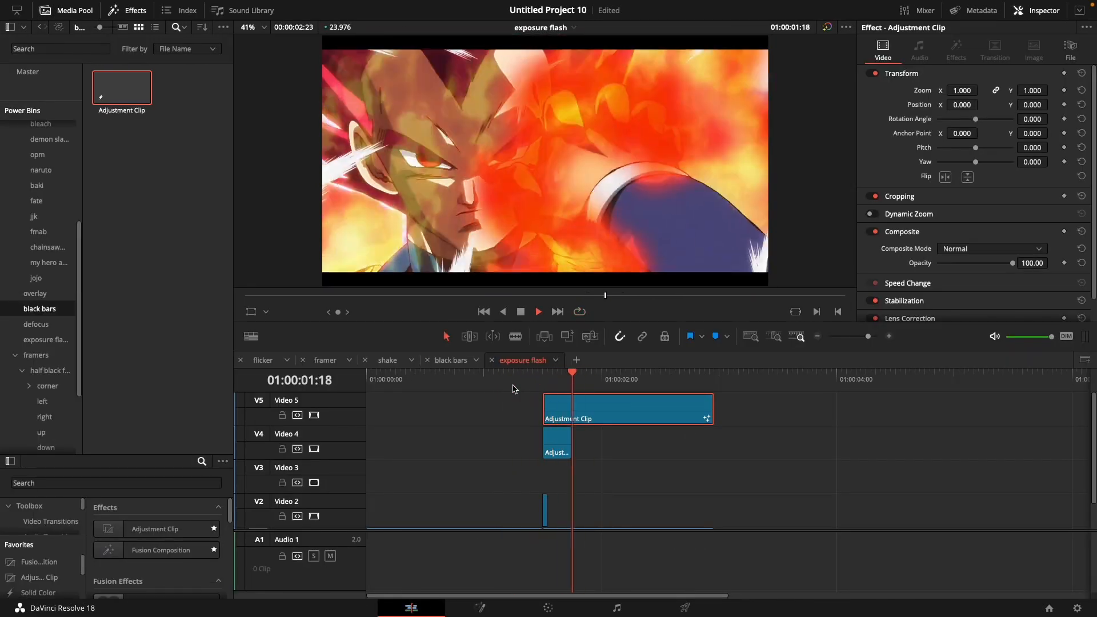
# Nudge the first Height keyframe's handle slightly past frame -25 in Fusion, then play back the black bars in the edit timeline.
pyautogui.hotkey('shift', '5')
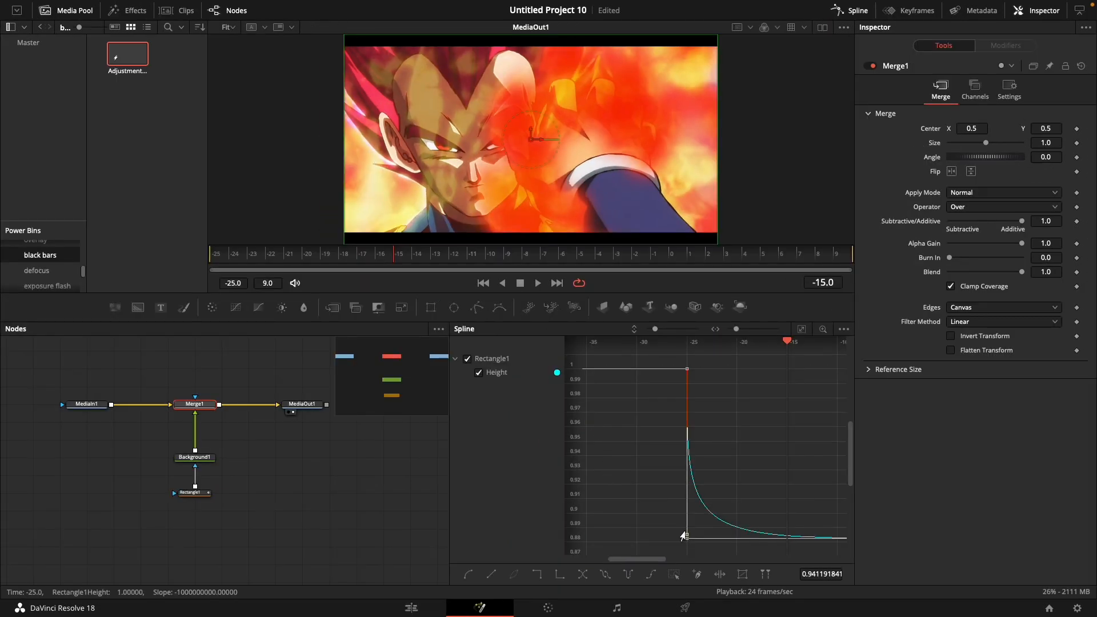
pyautogui.moveTo(686, 534)
pyautogui.mouseDown()
pyautogui.moveTo(689, 522)
pyautogui.moveTo(692, 538)
pyautogui.mouseUp()
pyautogui.hotkey('shift', '4')
pyautogui.press('space')
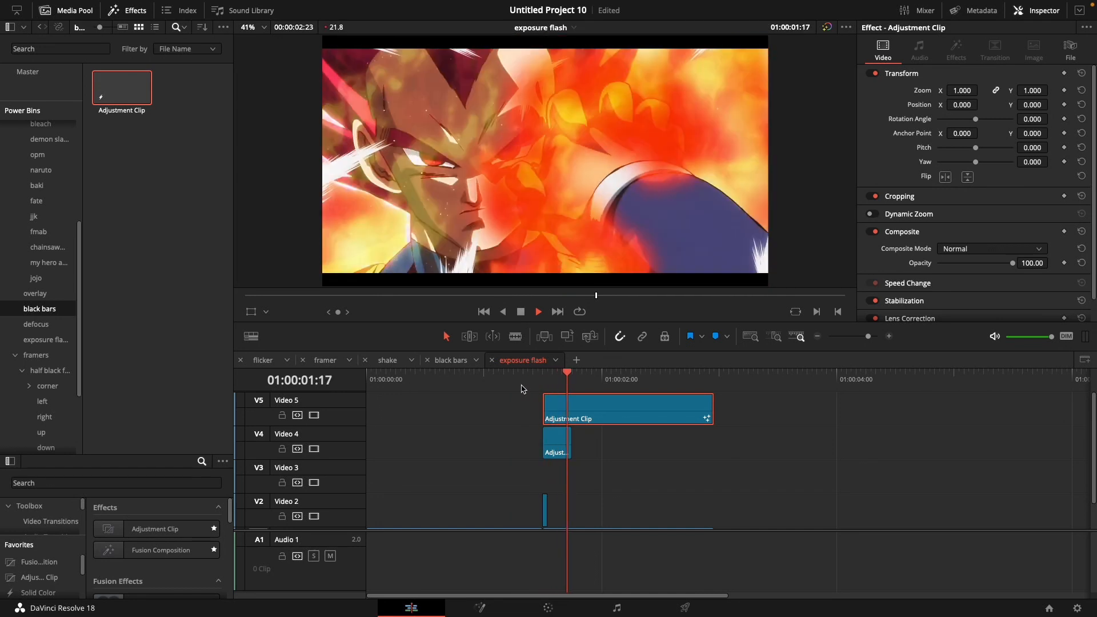
pyautogui.press('space')
# Add the twitch x and y shake adjustment clip to V3, spanning from the cut to the end of the second clip.
pyautogui.scroll(-1, 551, 500)
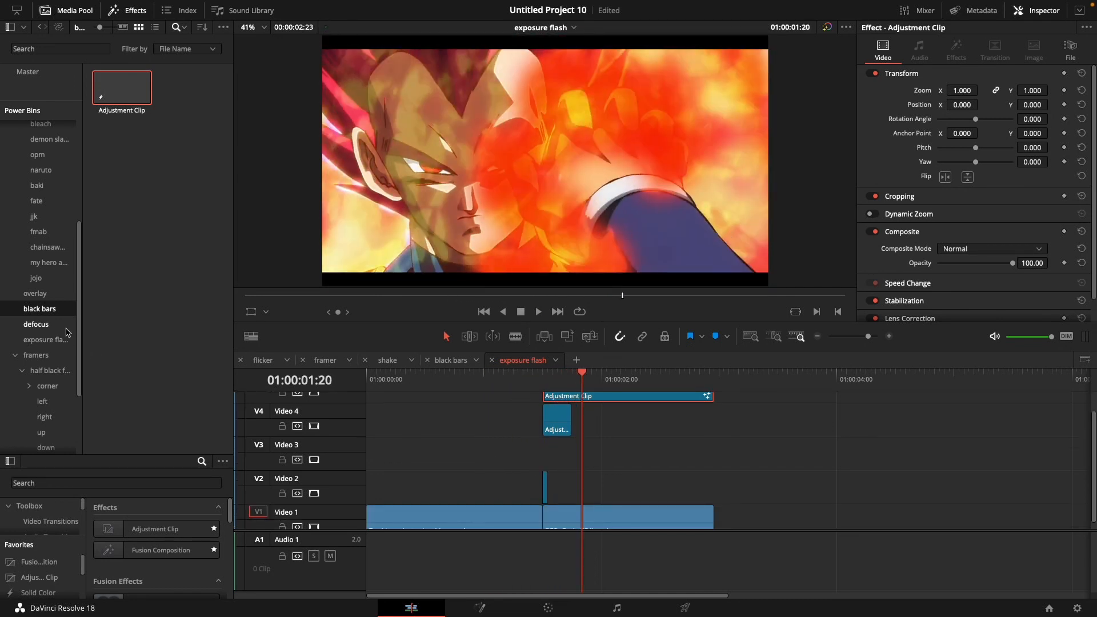
pyautogui.scroll(5, 66, 332)
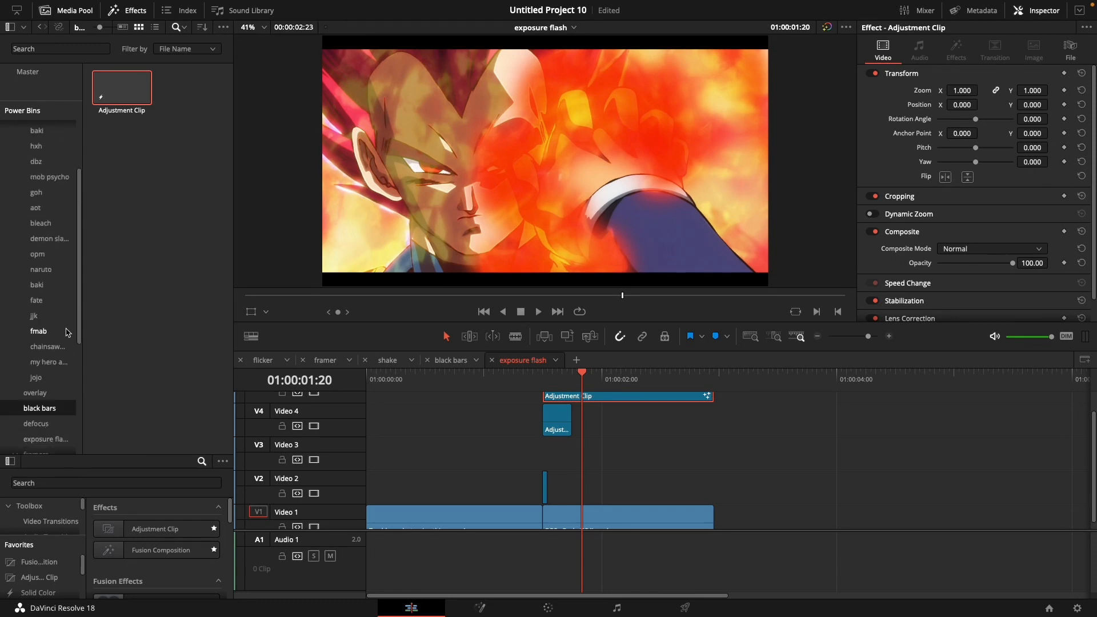
pyautogui.click(16, 159)
pyautogui.click(39, 174)
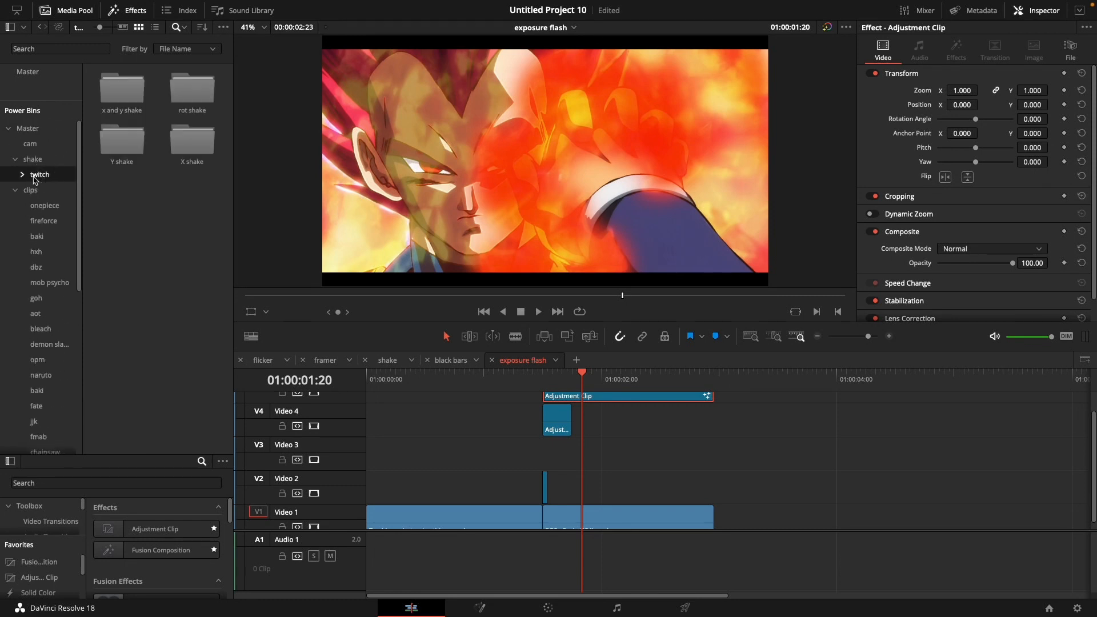
pyautogui.click(127, 100)
pyautogui.doubleClick(126, 100)
pyautogui.moveTo(122, 87); pyautogui.dragTo(529, 457)
pyautogui.moveTo(530, 460); pyautogui.dragTo(543, 457)
pyautogui.moveTo(633, 451); pyautogui.dragTo(713, 454)
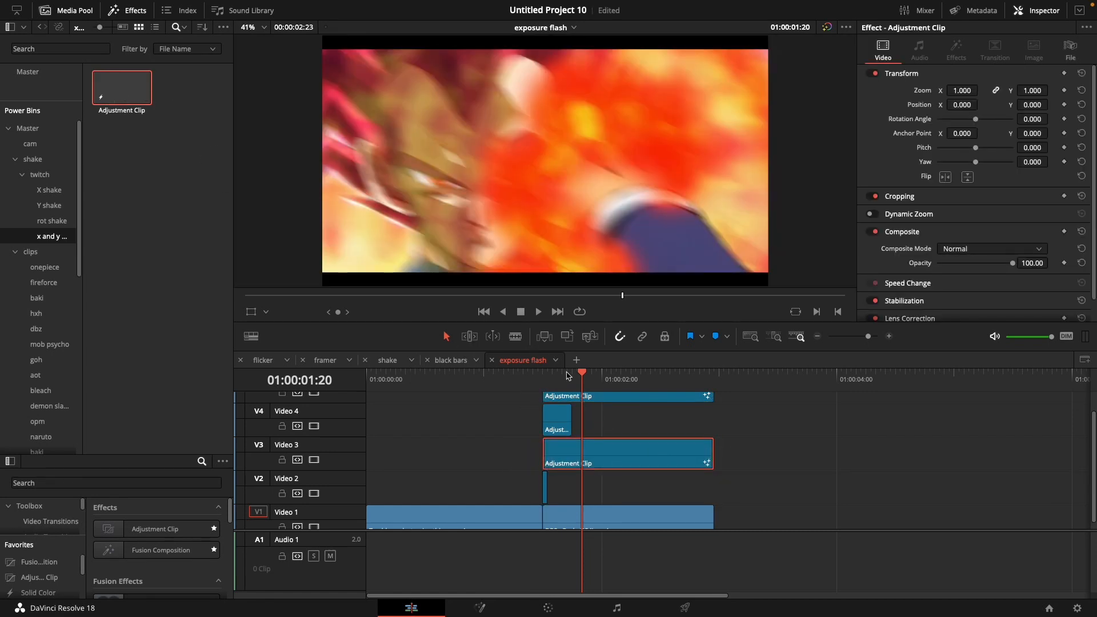
# Play back the combined shake, framer, flash and black bars across the cut.
pyautogui.click(519, 381)
pyautogui.press('space')
pyautogui.click(529, 382)
pyautogui.press('space')
# In Fusion, reseed the Position Y Shake modifier on Transform1_1 and set its Anim Curves Scale to 0.4.
pyautogui.hotkey('shift', '5')
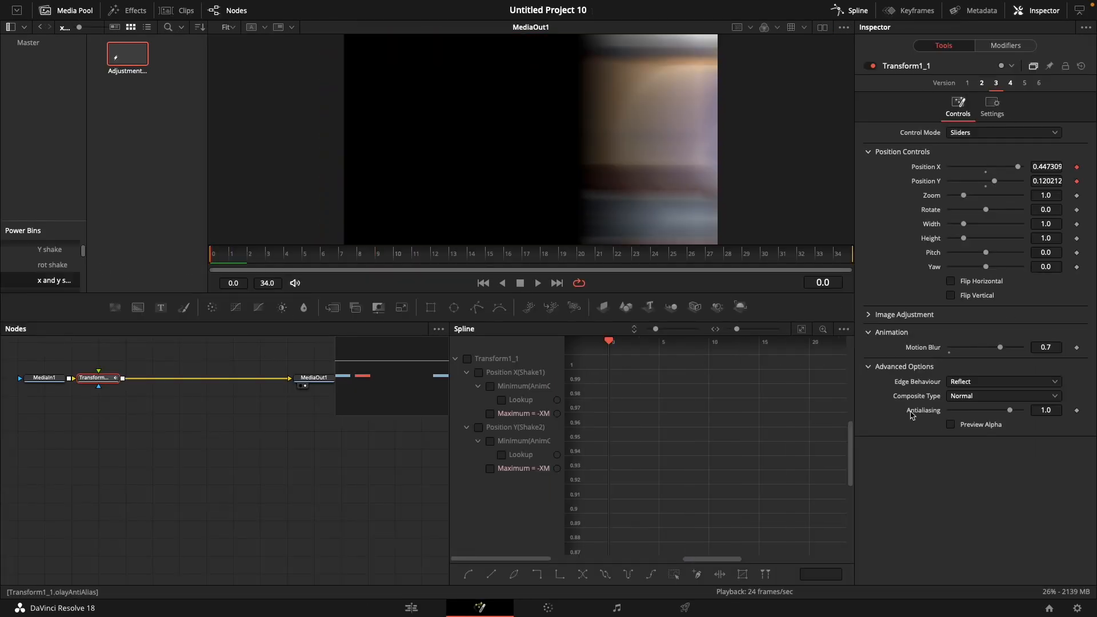
pyautogui.click(1005, 46)
pyautogui.click(936, 45)
pyautogui.click(1009, 48)
pyautogui.click(928, 118)
pyautogui.click(936, 119)
pyautogui.click(970, 183)
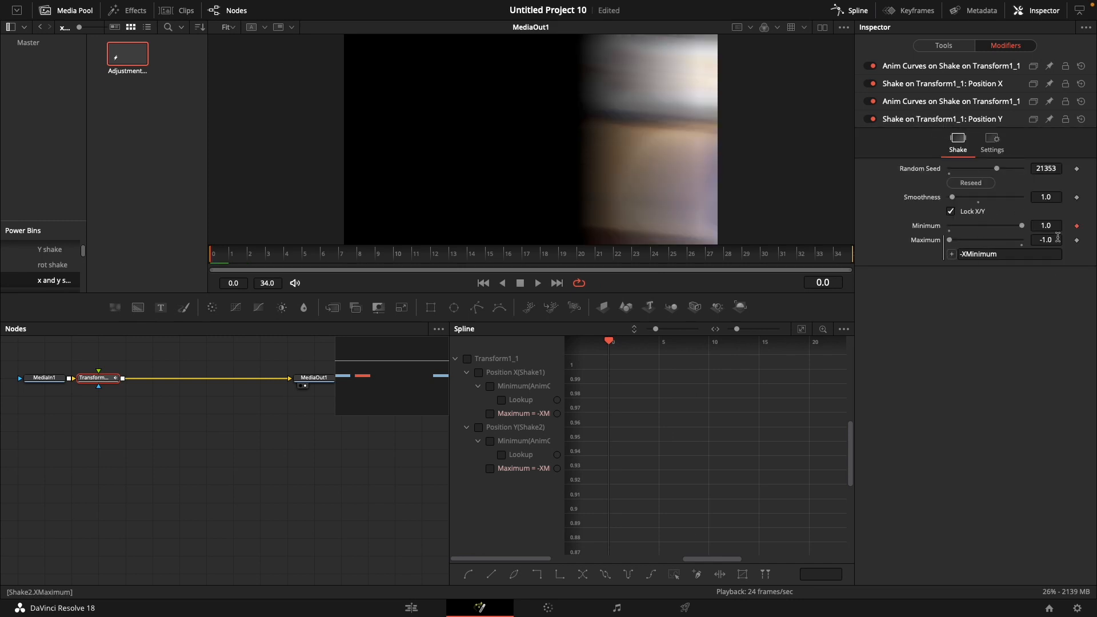
pyautogui.click(946, 101)
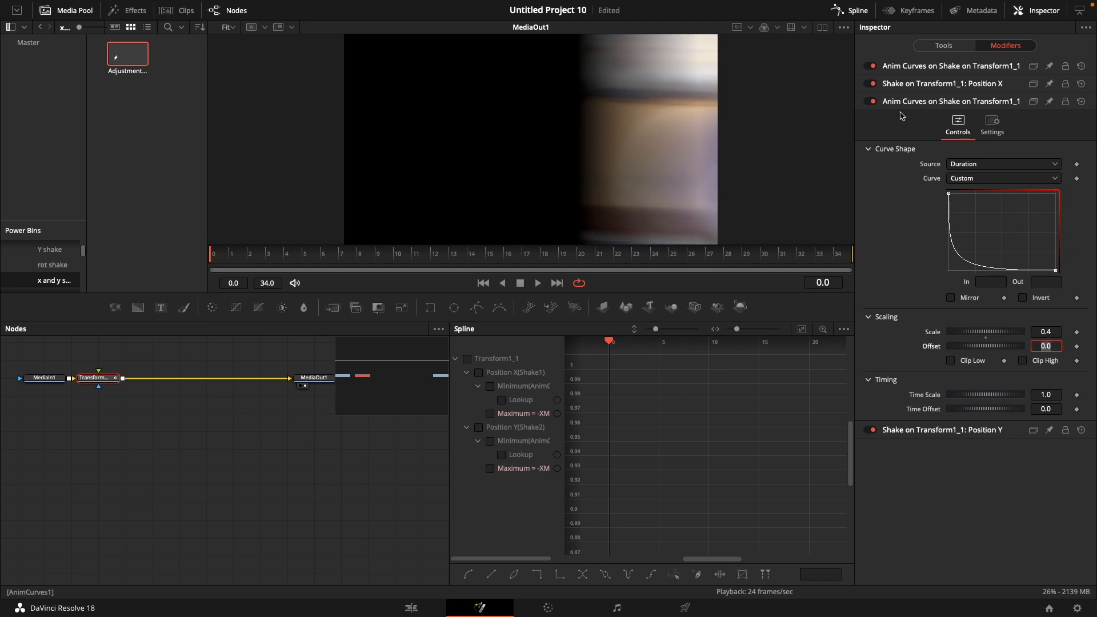
# Reseed the Position X Shake modifier on Transform1_1 and set its Anim Curves Scale to 0.3.
pyautogui.click(908, 81)
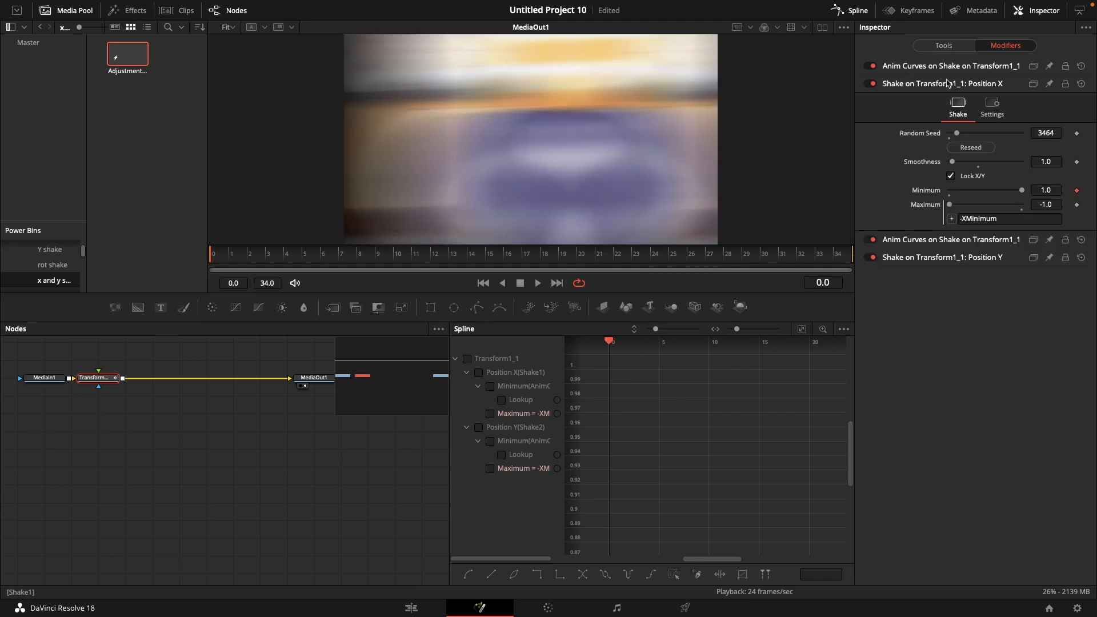
pyautogui.click(932, 66)
pyautogui.write('0.3')
pyautogui.press('Tab')
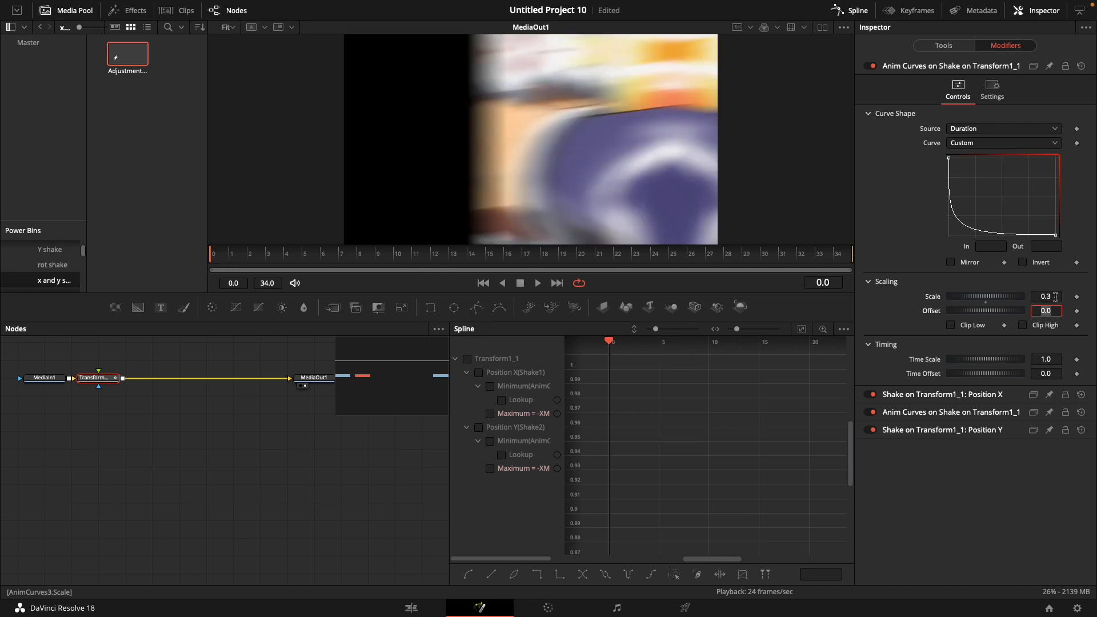
# Play back the shake across the cut and set the Scale of the Position X Anim Curves to 0.6.
pyautogui.click(412, 607)
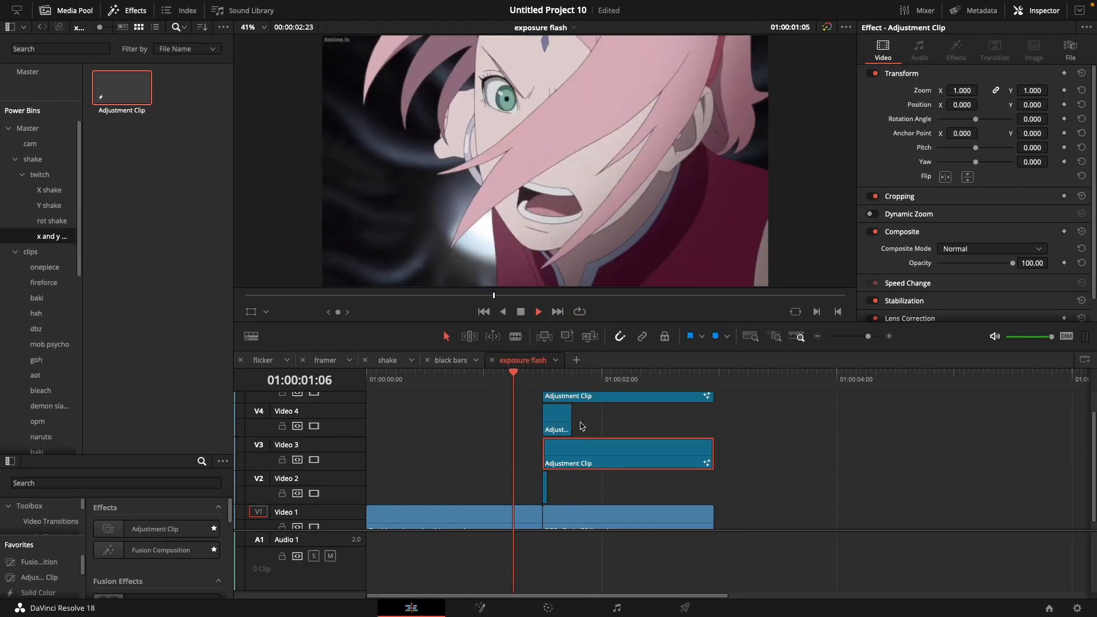
pyautogui.hotkey('shift', '5')
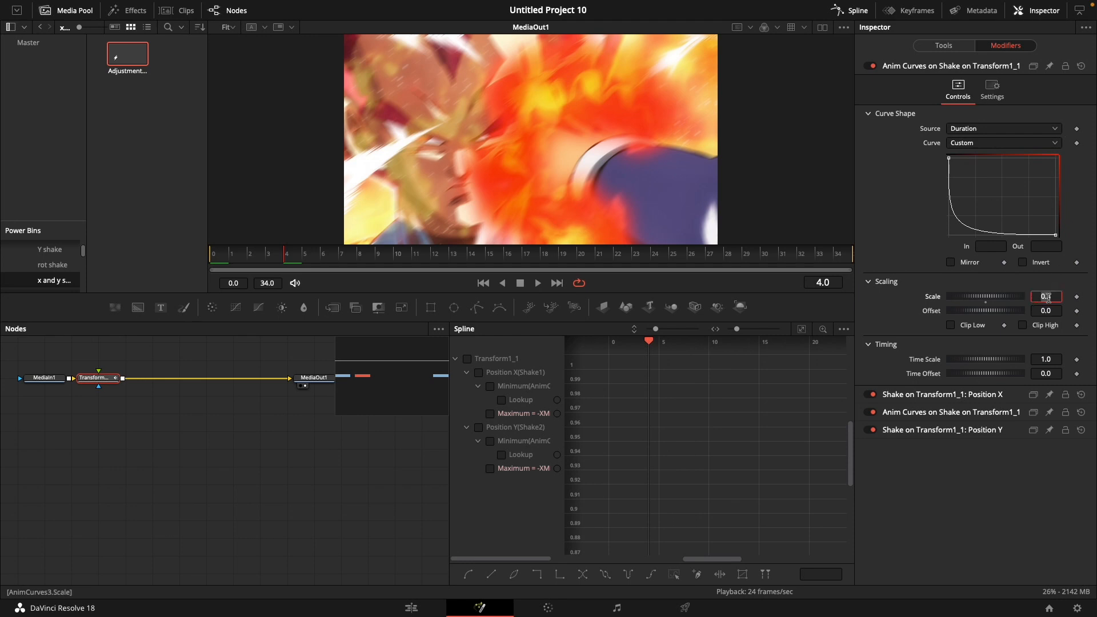
pyautogui.click(441, 609)
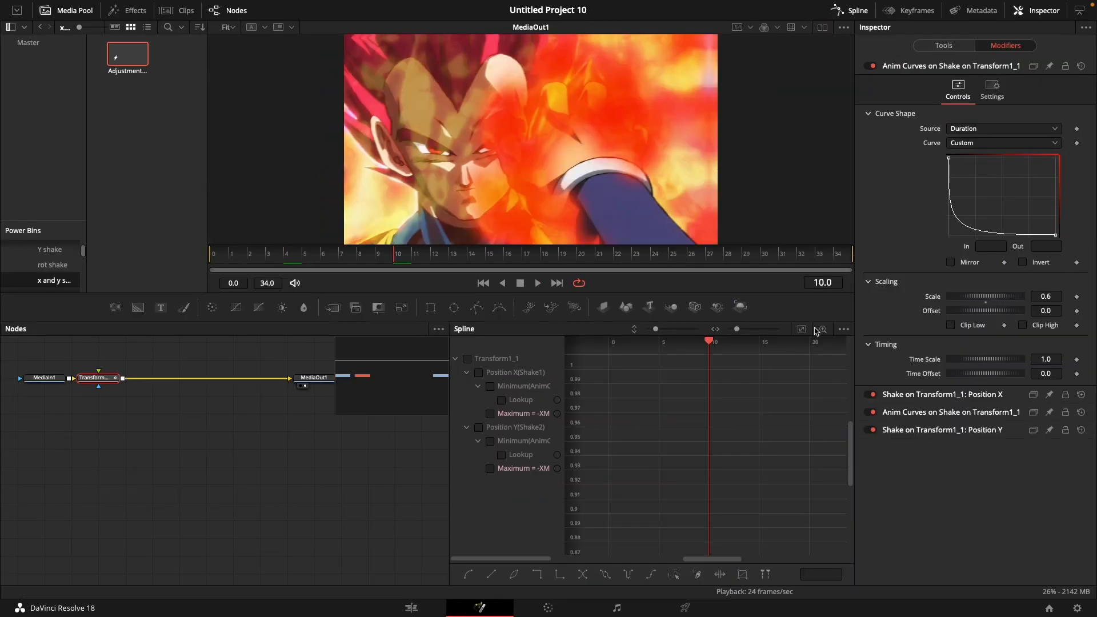
# Reseed the Position X Shake modifier on Transform1_1 several times while the shake plays in Fusion.
pyautogui.hotkey('shift', '5')
pyautogui.click(903, 394)
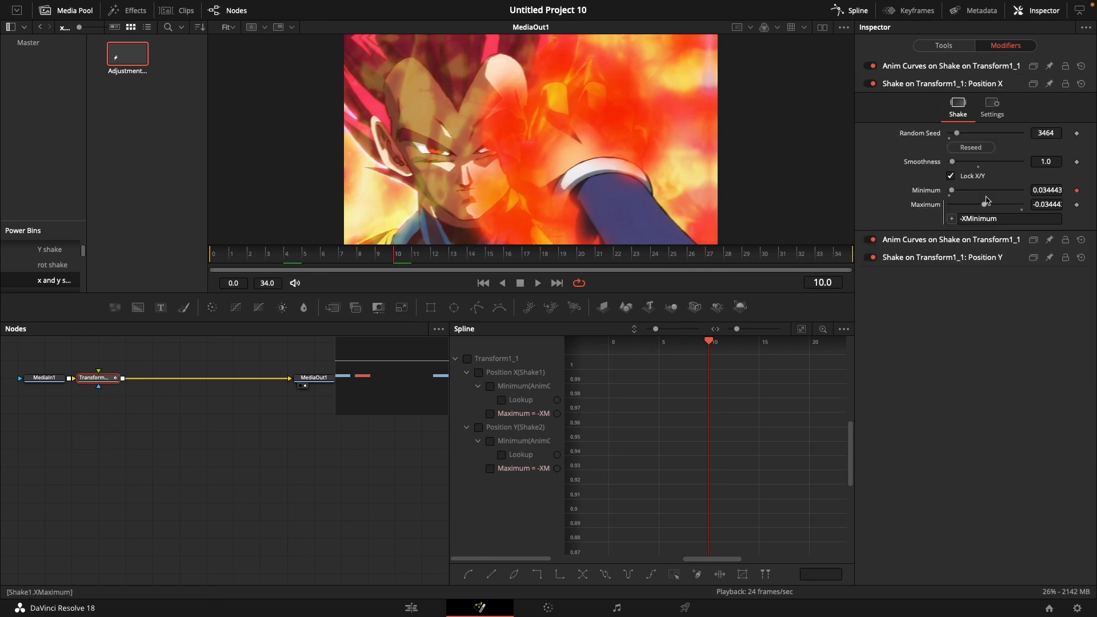
pyautogui.press('space')
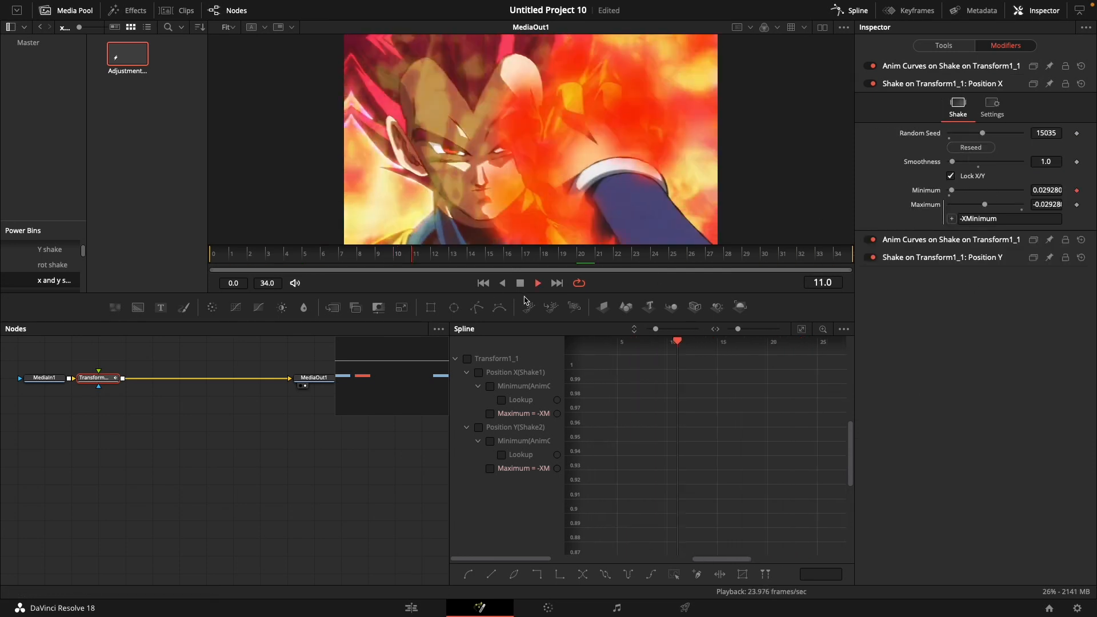
pyautogui.click(971, 147)
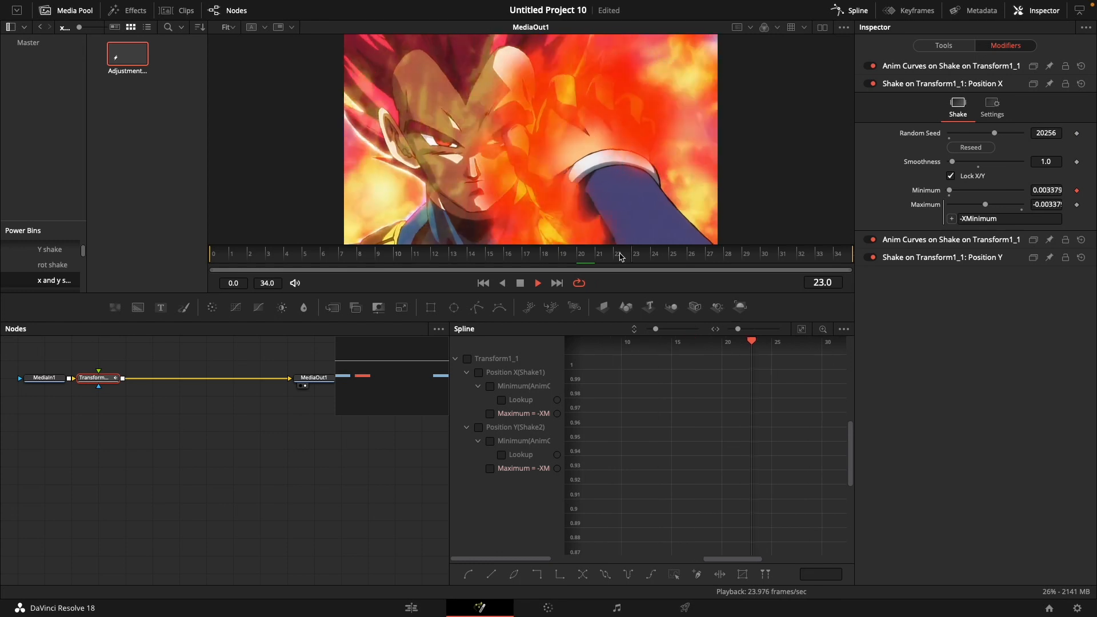
pyautogui.click(973, 148)
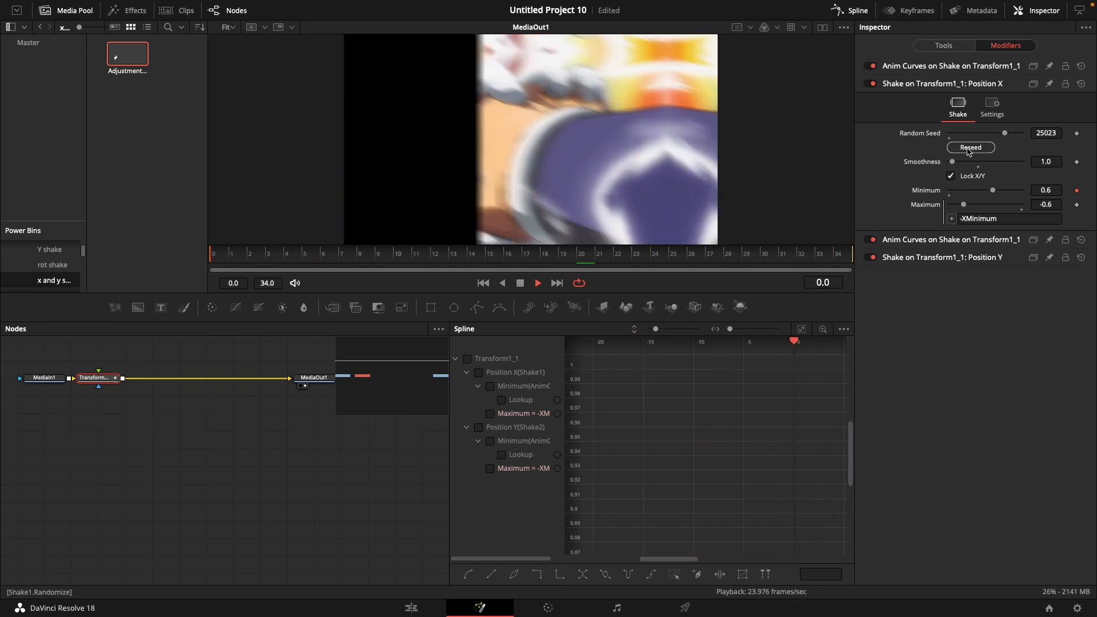
pyautogui.click(411, 607)
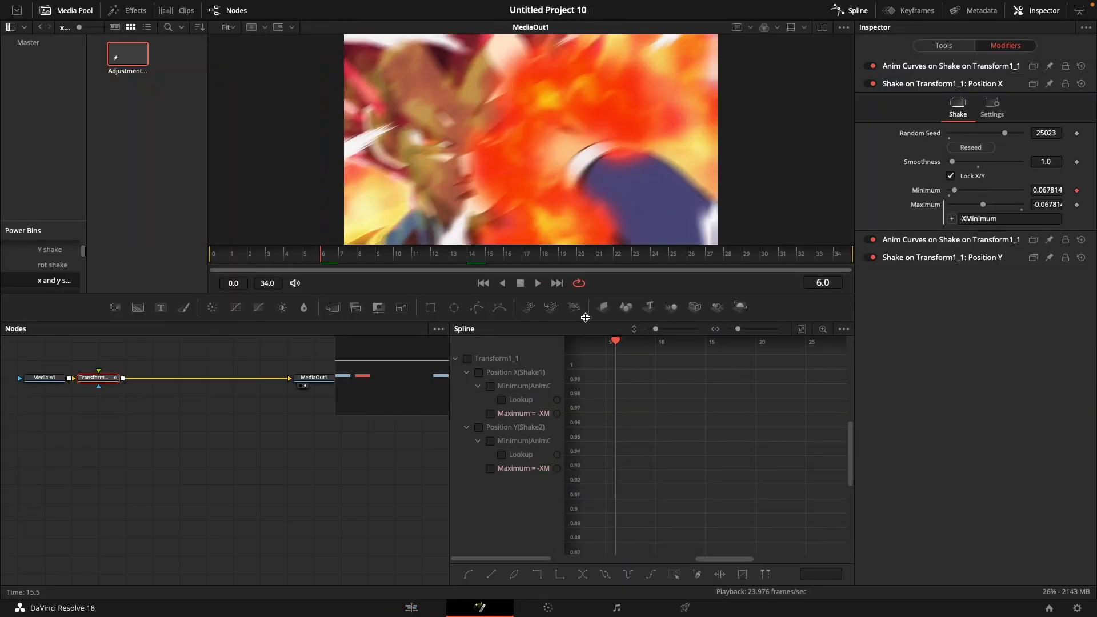
# Play the shake in Fusion from frame 0 with the Transform1_1 controls shown.
pyautogui.moveTo(338, 259); pyautogui.dragTo(10, 266)
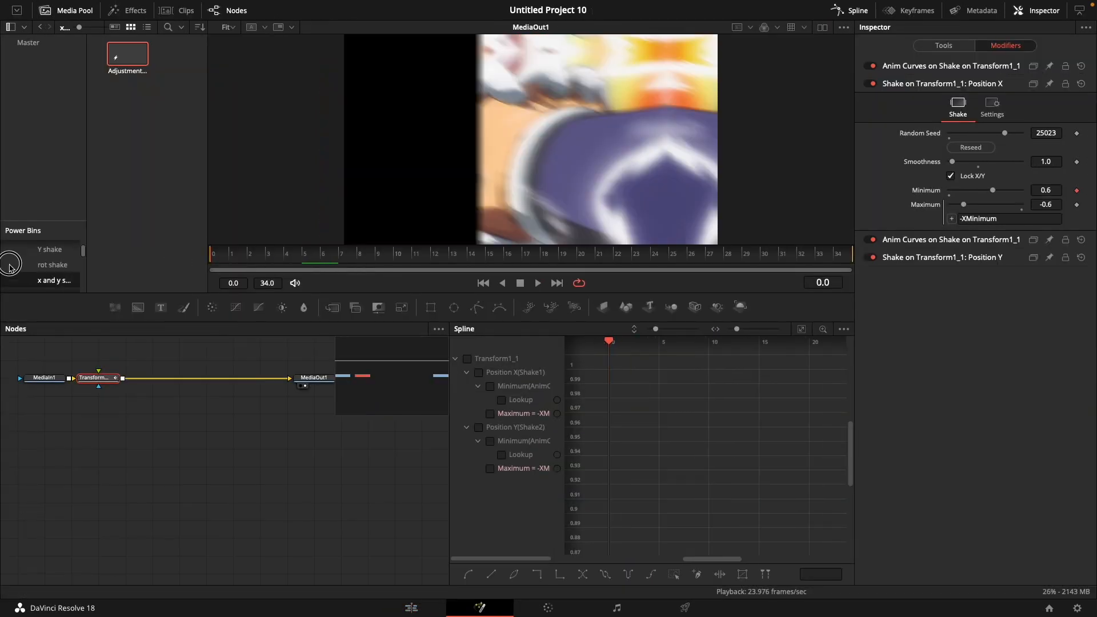
pyautogui.click(916, 48)
pyautogui.press('space')
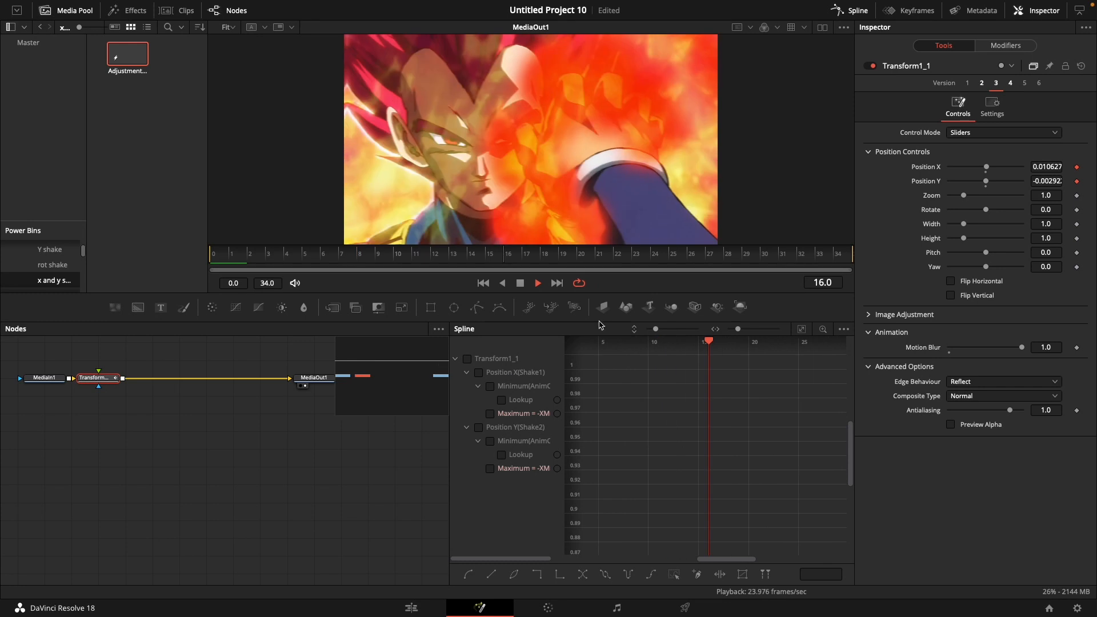
pyautogui.press('space')
# Set the Anim Curves Scale on Transform1_1 to 0.2 for Position Y and 0.3 for Position X.
pyautogui.click(1005, 45)
pyautogui.click(992, 240)
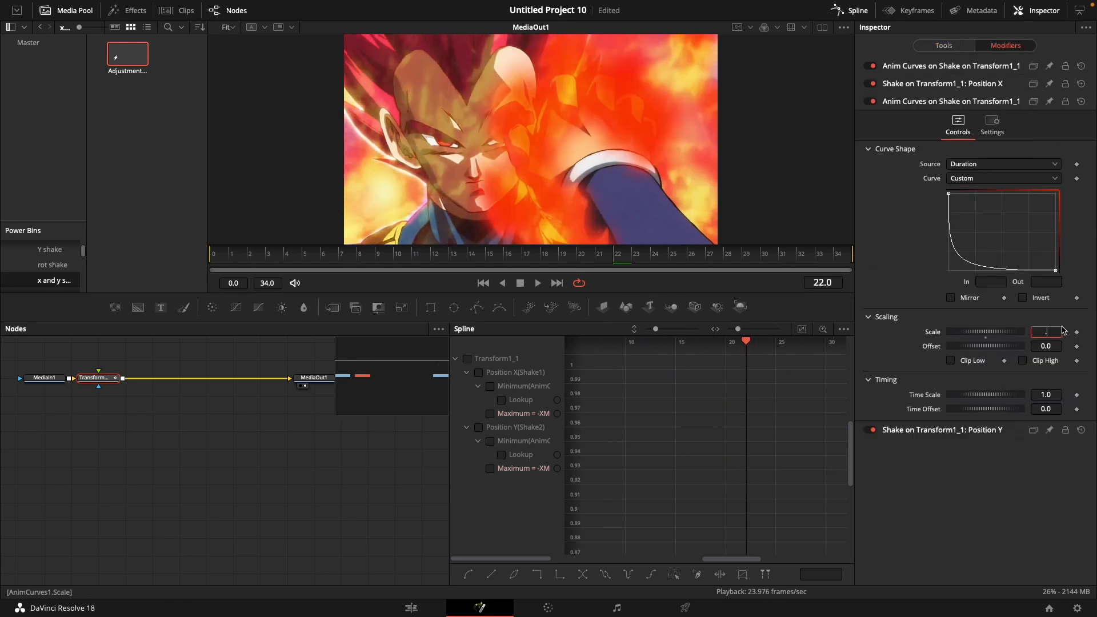
pyautogui.click(925, 68)
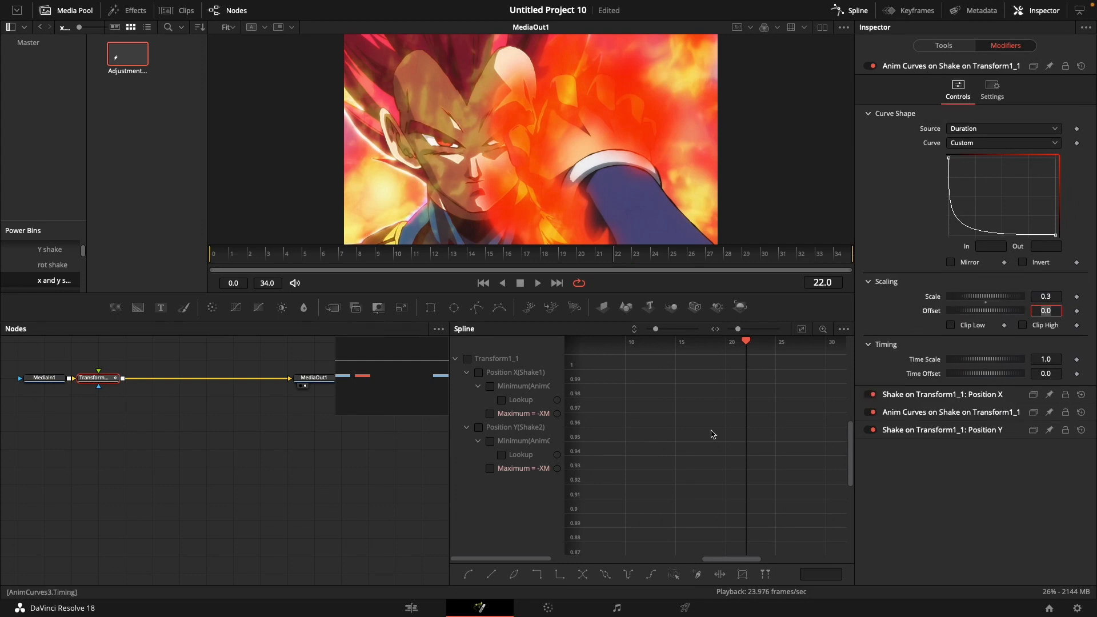
# Play the transition repeatedly across the cut, comparing it with the V3 shake clip disabled and enabled.
pyautogui.click(416, 606)
pyautogui.click(511, 383)
pyautogui.press('space')
pyautogui.click(508, 383)
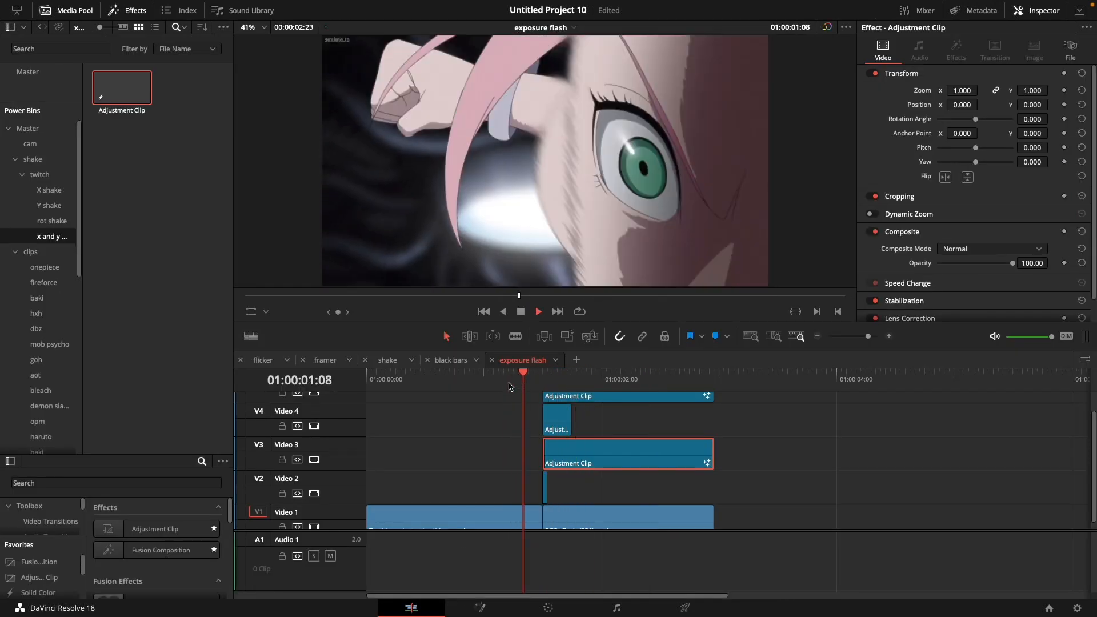
pyautogui.click(509, 384)
pyautogui.press('space')
pyautogui.press('d')
pyautogui.click(519, 383)
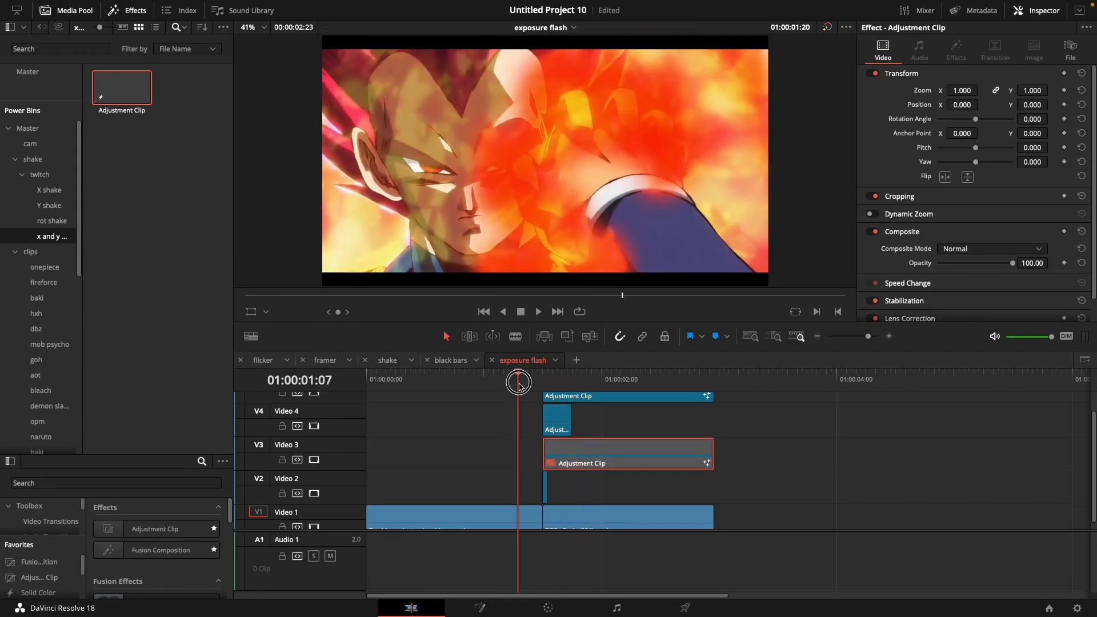
pyautogui.press('space')
pyautogui.click(516, 386)
pyautogui.click(515, 384)
pyautogui.press('space')
pyautogui.press('d')
pyautogui.click(507, 384)
pyautogui.press('space')
pyautogui.click(507, 384)
pyautogui.press('space')
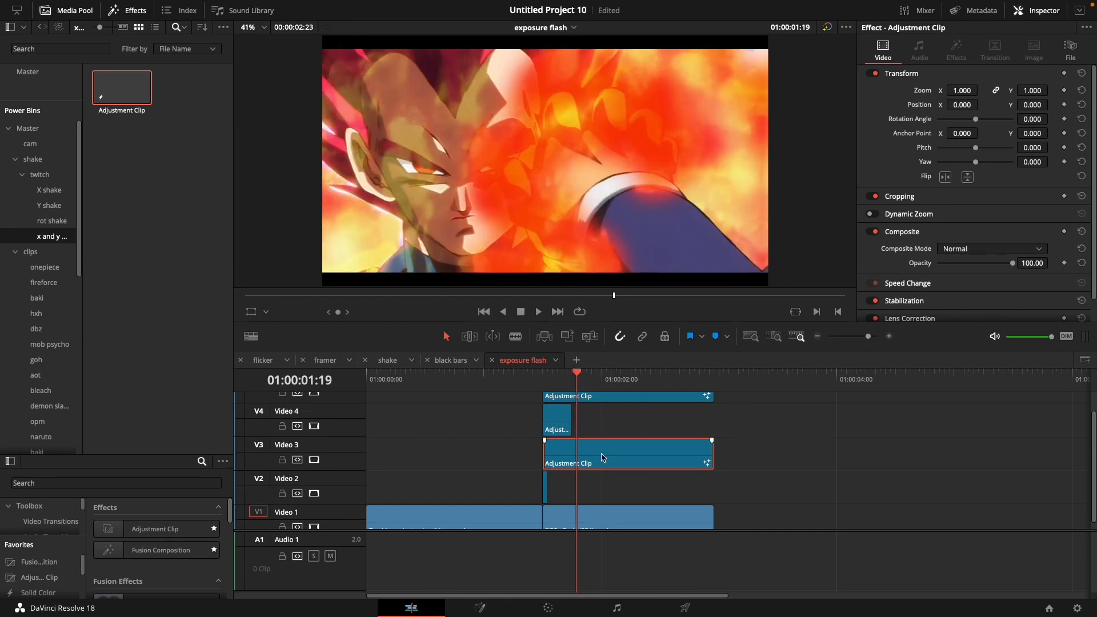
# Set the Scale of the Position X Anim Curves on Transform1_1 to 0.8 and play back the cut.
pyautogui.hotkey('shift', '5')
pyautogui.click(230, 259)
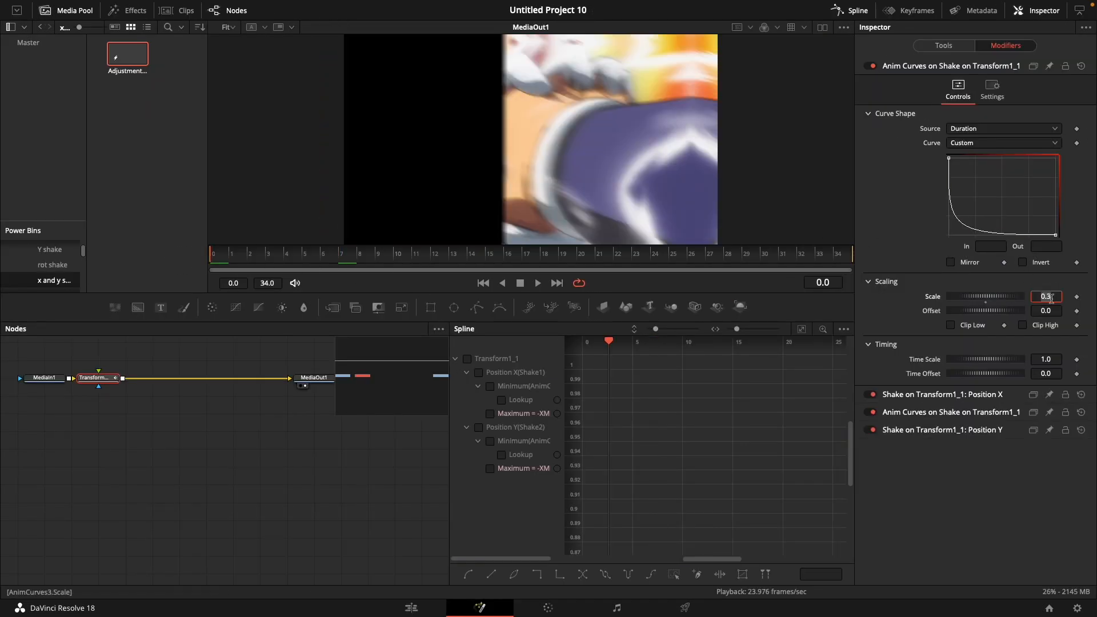
pyautogui.write('0.8')
pyautogui.press('Tab')
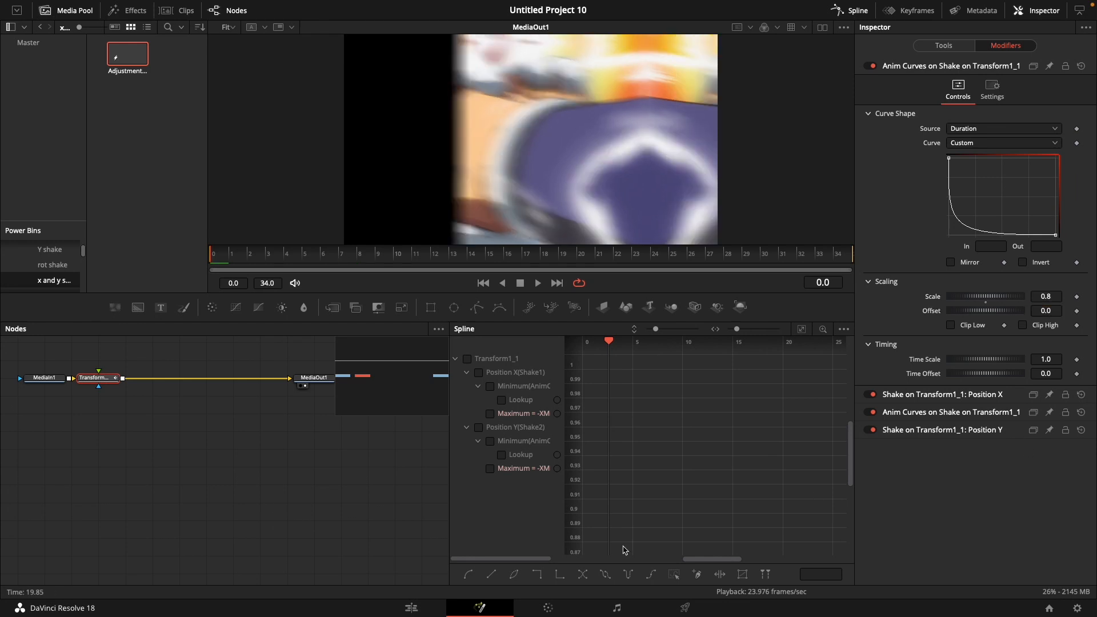
pyautogui.click(386, 608)
pyautogui.press('space')
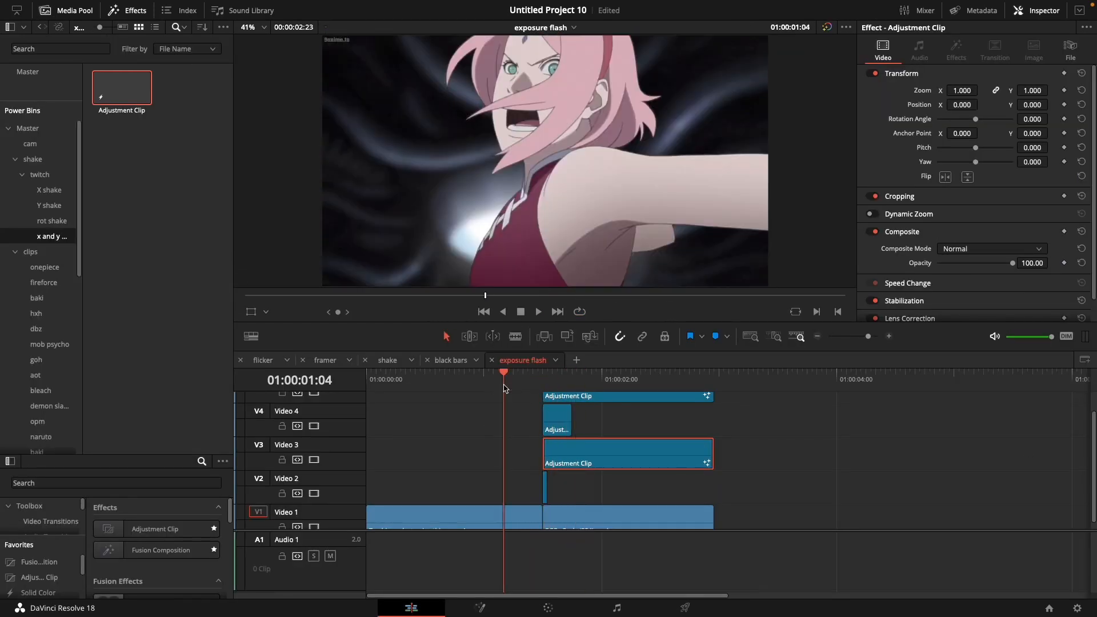
# Set the Scale of the Position Y Anim Curves on Transform1_1 to 0.7 and preview the shake.
pyautogui.hotkey('shift', '5')
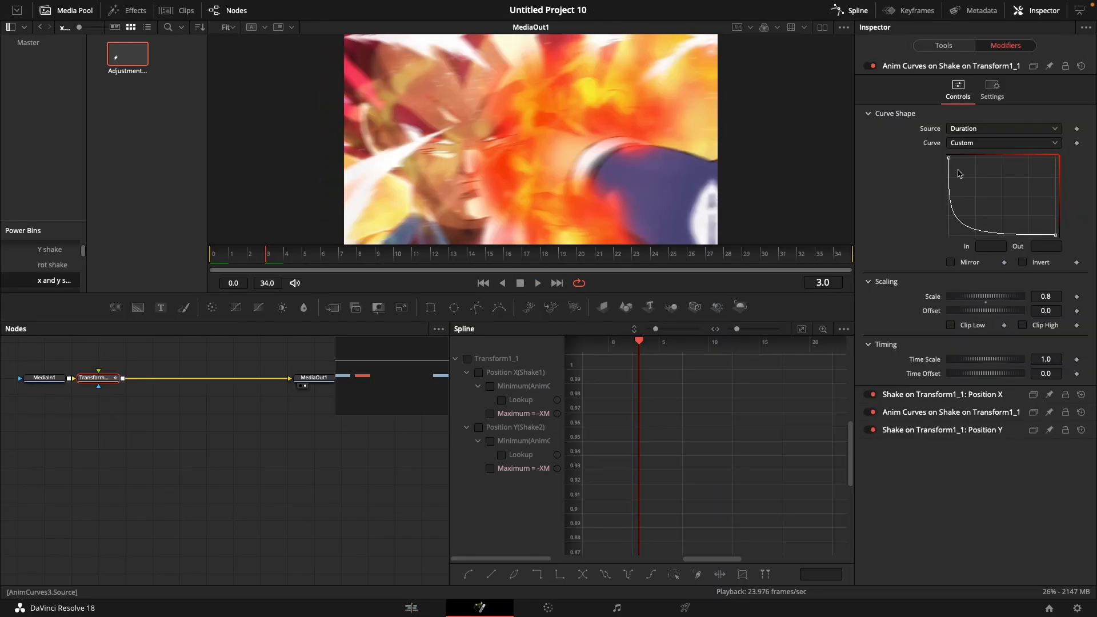
pyautogui.click(964, 431)
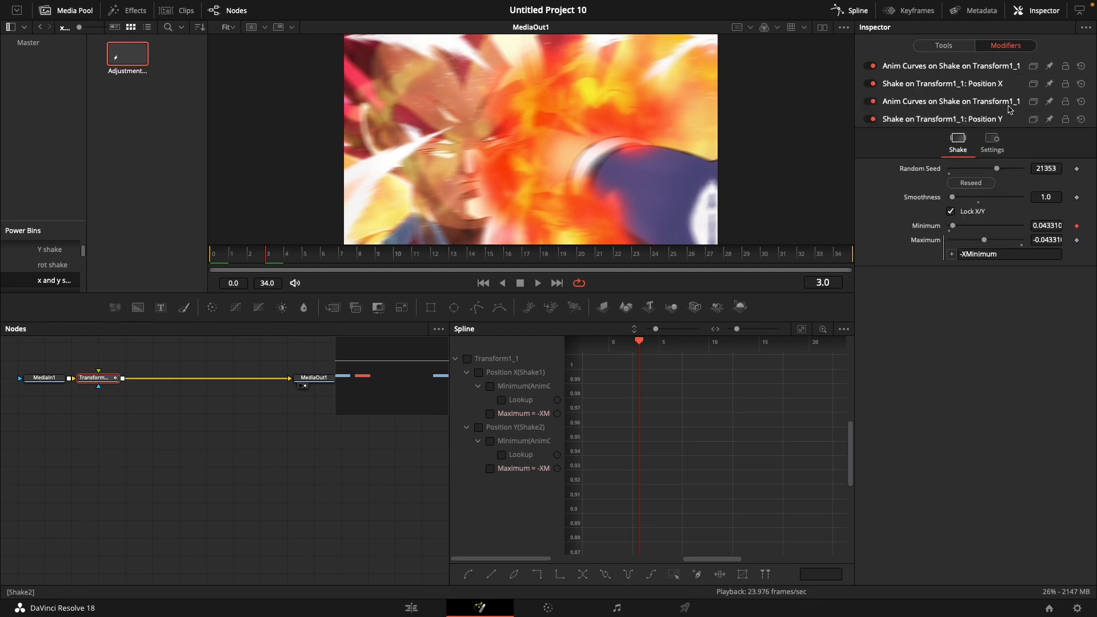
pyautogui.click(991, 103)
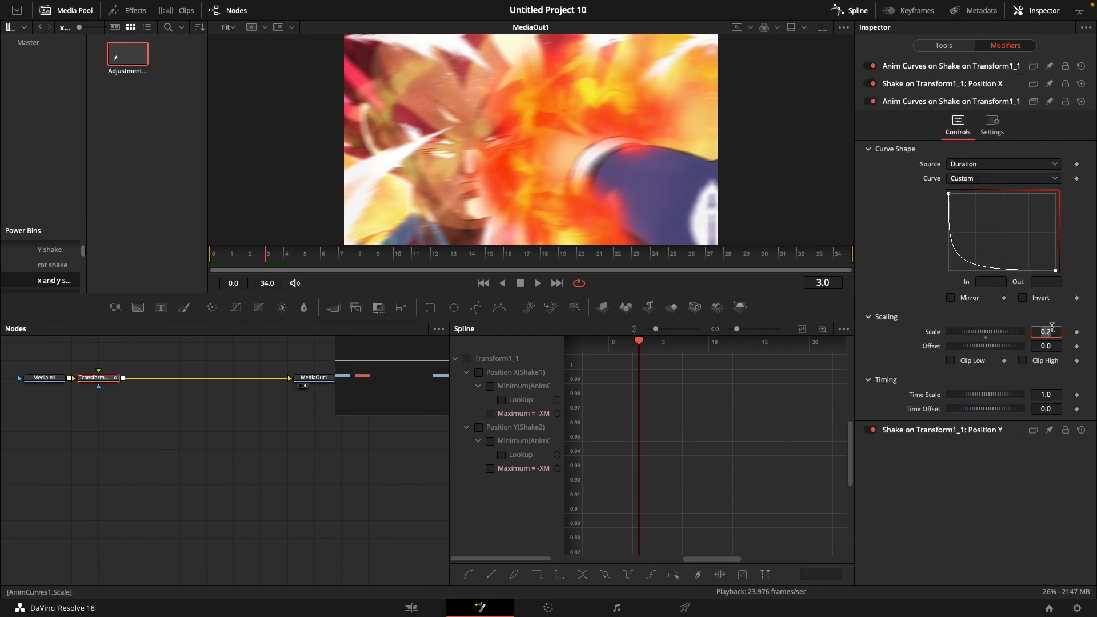
pyautogui.click(412, 607)
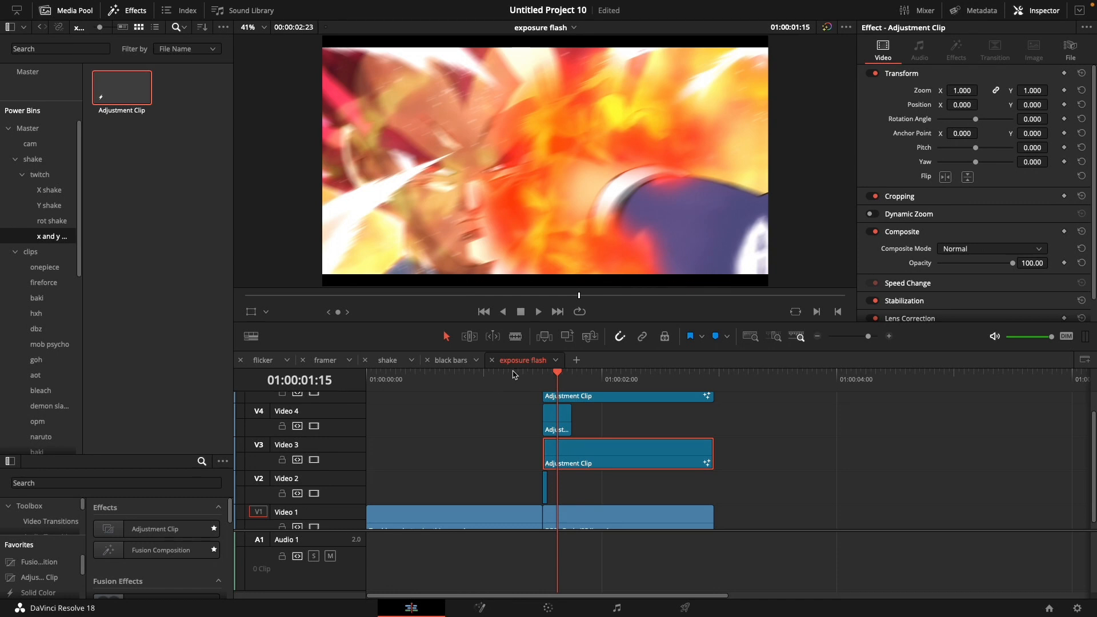
pyautogui.click(513, 380)
pyautogui.click(513, 379)
pyautogui.hotkey('shift', '5')
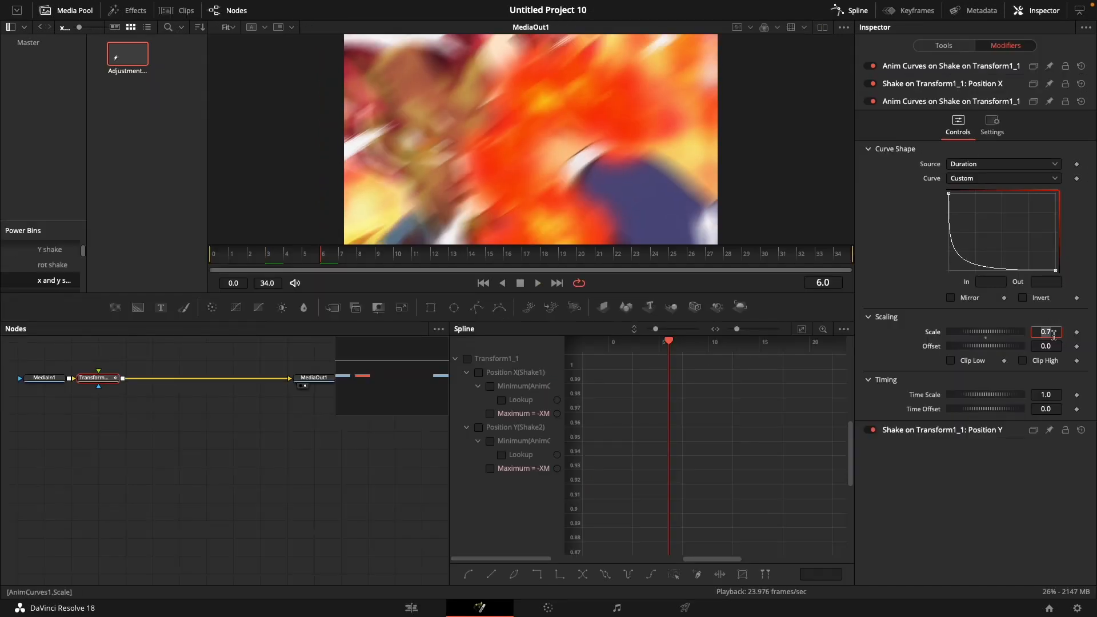
pyautogui.click(958, 69)
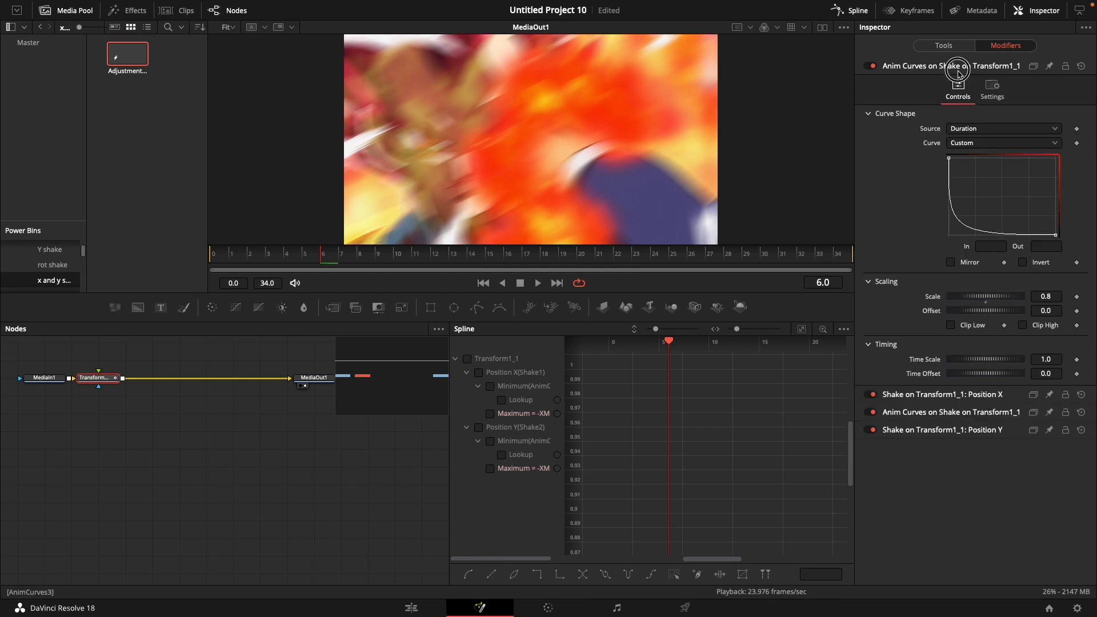
pyautogui.press('space')
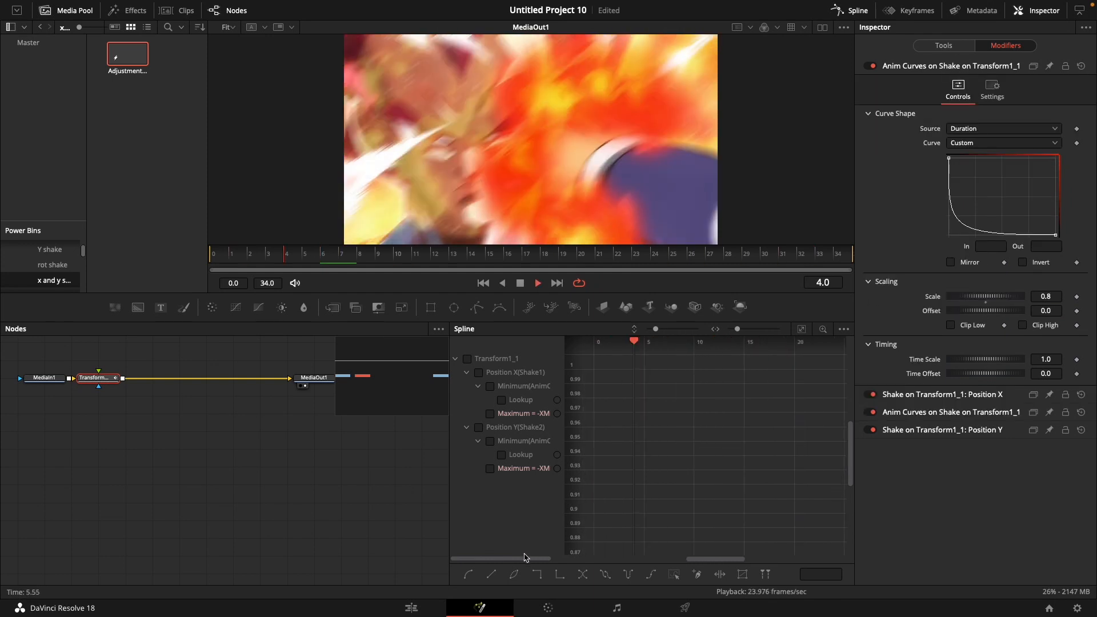
pyautogui.click(411, 607)
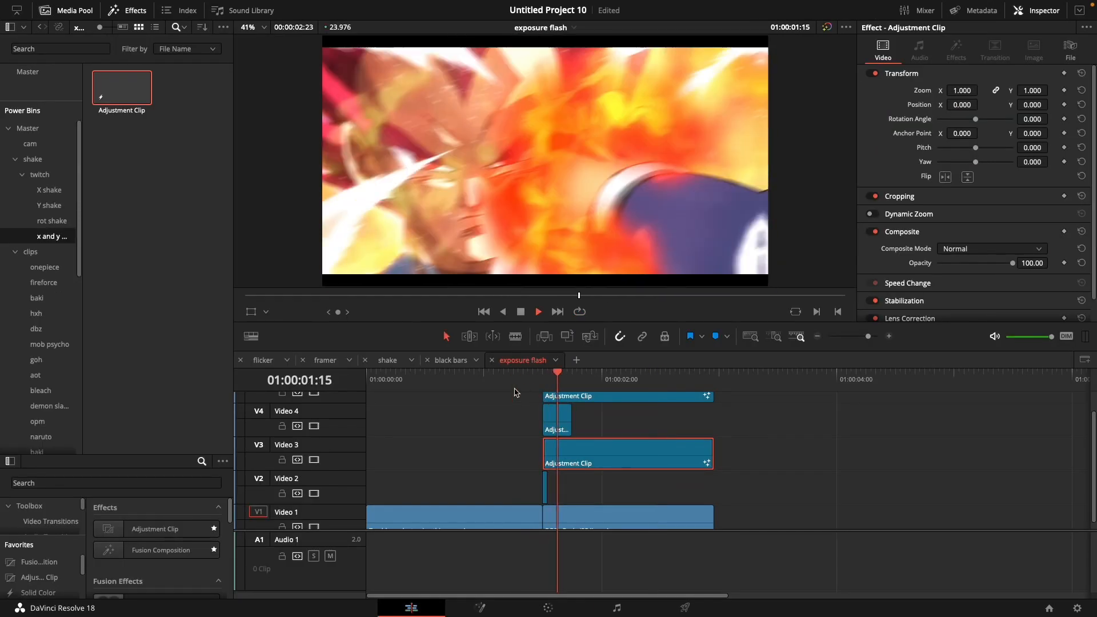
# Replay the cut with the stronger shake, toggling the V3 adjustment clip off and on for comparison.
pyautogui.click(507, 385)
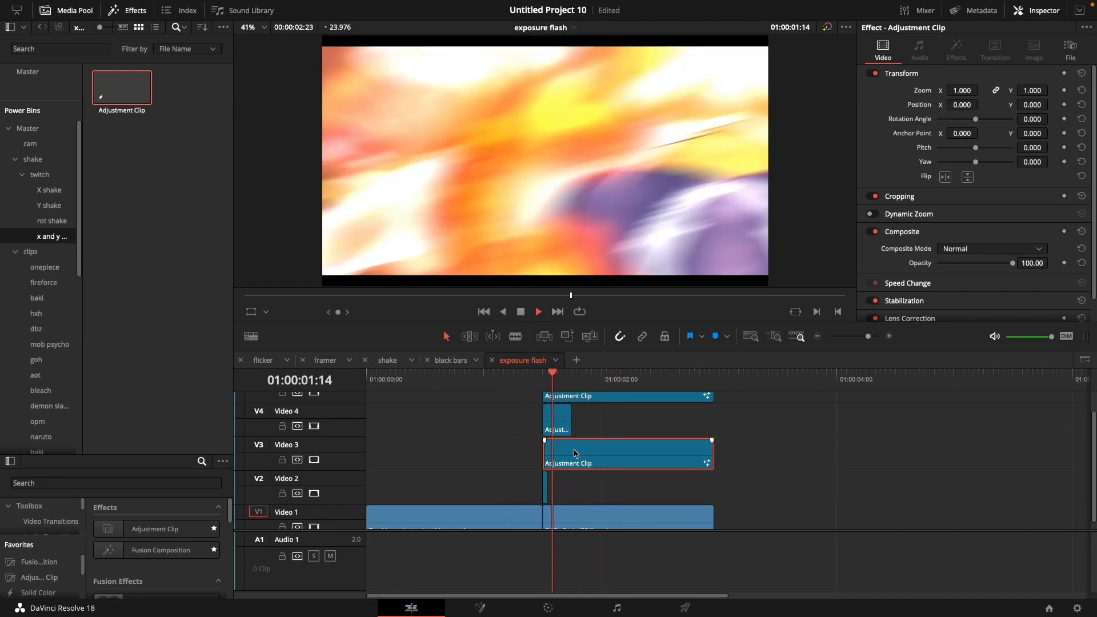
pyautogui.press('d')
pyautogui.click(505, 379)
pyautogui.press('space')
pyautogui.click(504, 379)
pyautogui.press('space')
pyautogui.press('d')
pyautogui.click(507, 379)
pyautogui.press('space')
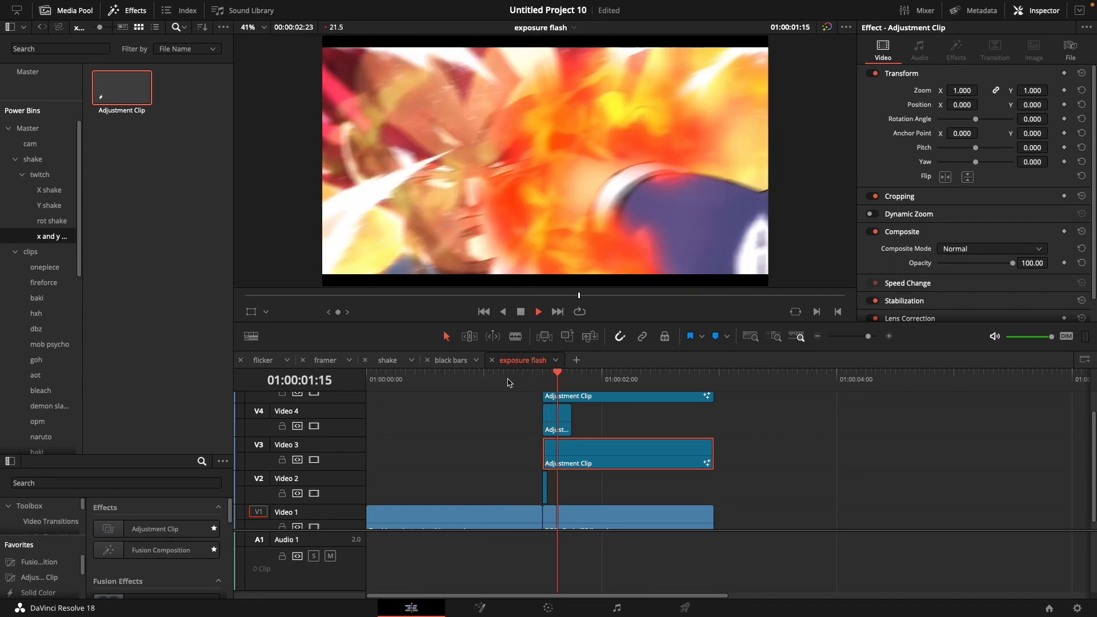
pyautogui.press('space')
# Try lengthening the V3 adjustment clip by 7 frames past the second clip and play back the transition.
pyautogui.scroll(-1, 620, 449)
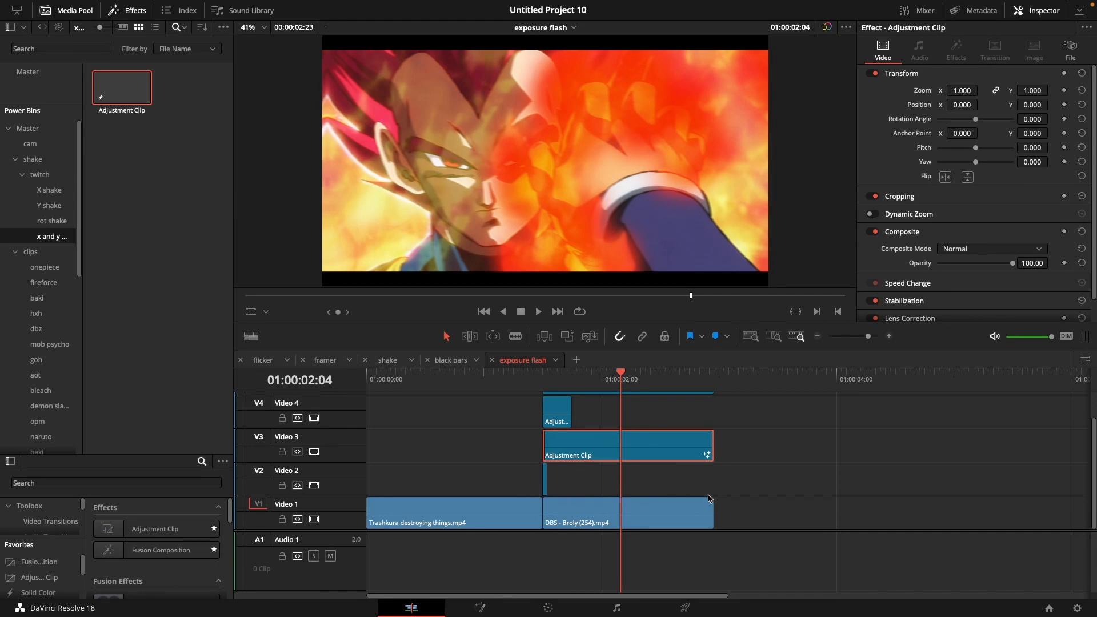
pyautogui.click(709, 446)
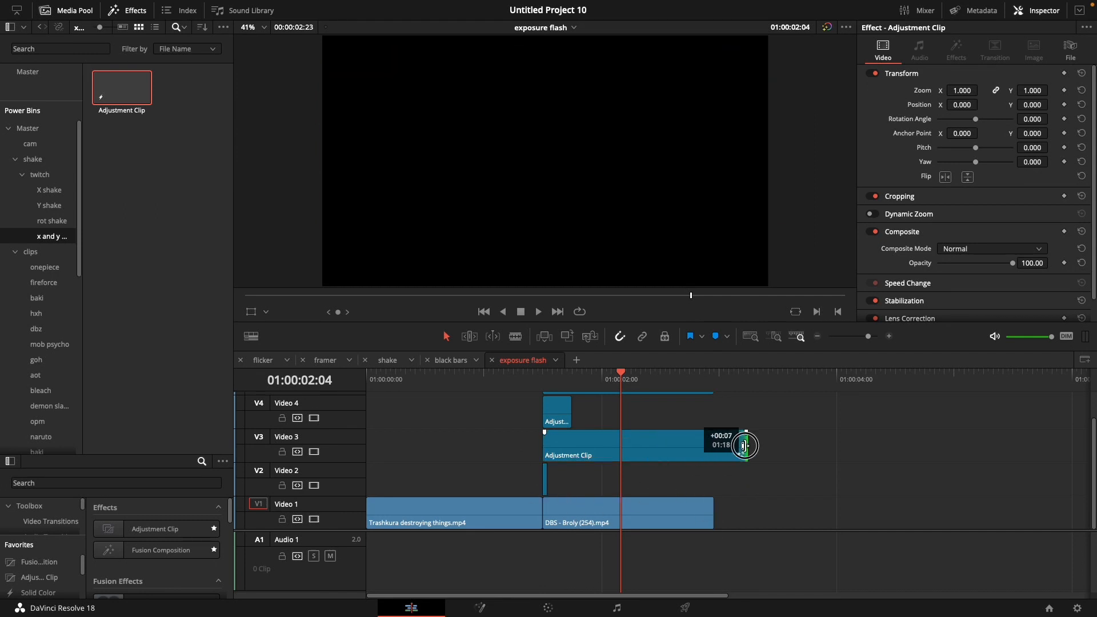
pyautogui.click(474, 379)
pyautogui.press('space')
pyautogui.press('space')
pyautogui.moveTo(533, 384); pyautogui.dragTo(506, 382)
pyautogui.press('space')
pyautogui.press('space')
# Move the long adjustment clip on V5 straight up to V6, keeping its start at the cut.
pyautogui.scroll(2, 767, 475)
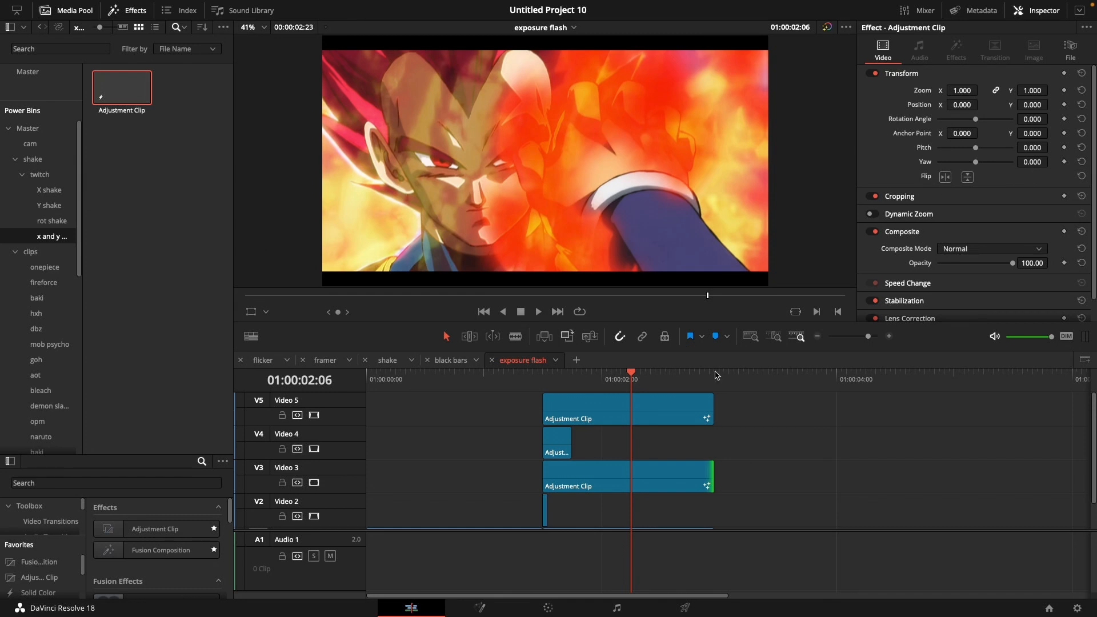
pyautogui.moveTo(856, 468); pyautogui.dragTo(562, 429)
pyautogui.moveTo(765, 445); pyautogui.dragTo(646, 438)
pyautogui.moveTo(643, 413); pyautogui.dragTo(641, 394)
pyautogui.click(600, 445)
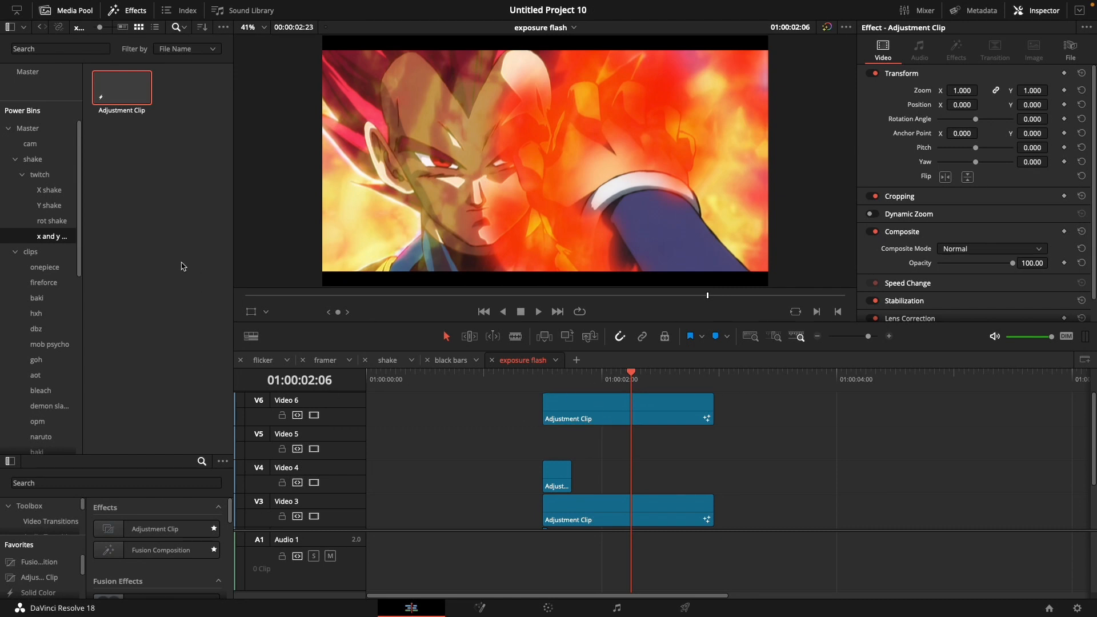
# Add the flicker power bin's adjustment clip to V5 at the cut and trim it to the second clip's end.
pyautogui.scroll(-8, 44, 301)
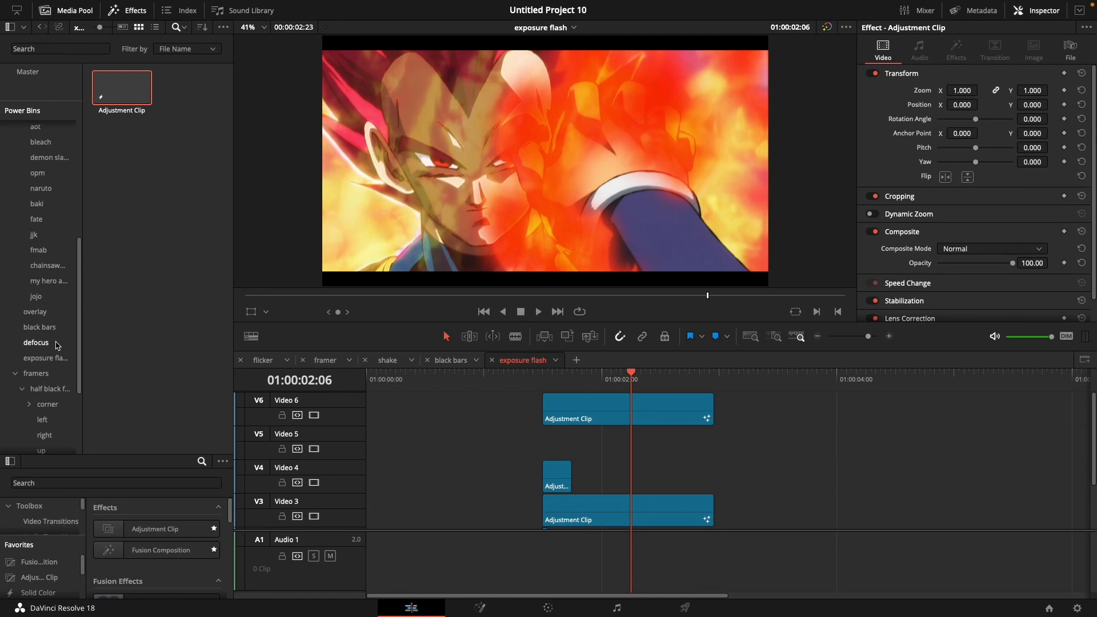
pyautogui.scroll(-4, 57, 328)
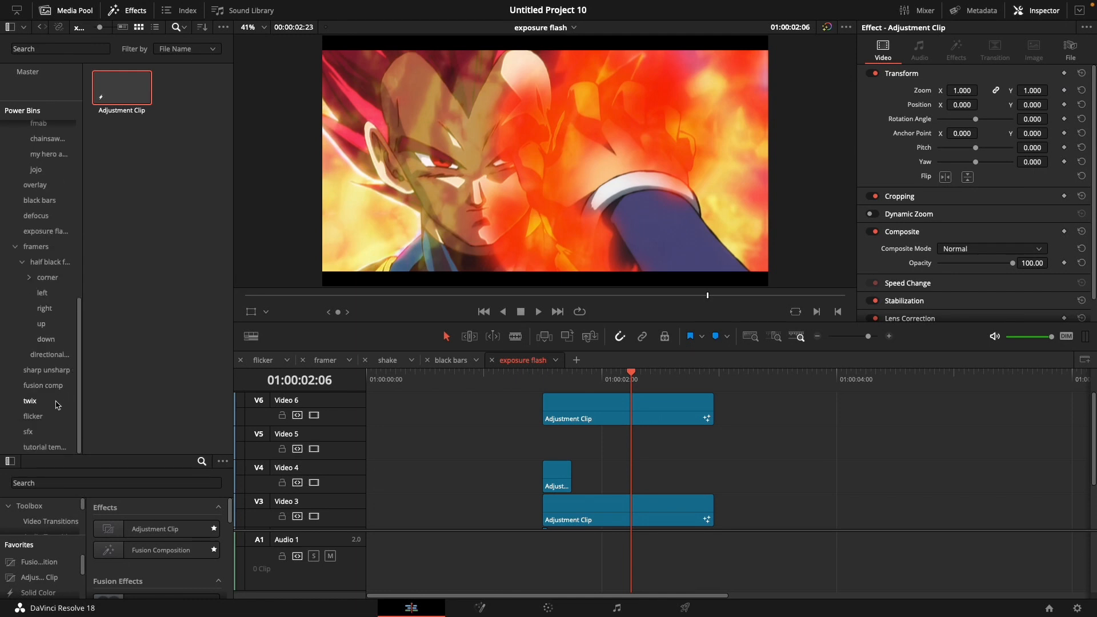
pyautogui.click(33, 416)
pyautogui.moveTo(121, 88); pyautogui.dragTo(543, 443)
pyautogui.moveTo(631, 451); pyautogui.dragTo(708, 455)
pyautogui.moveTo(571, 379); pyautogui.dragTo(548, 384)
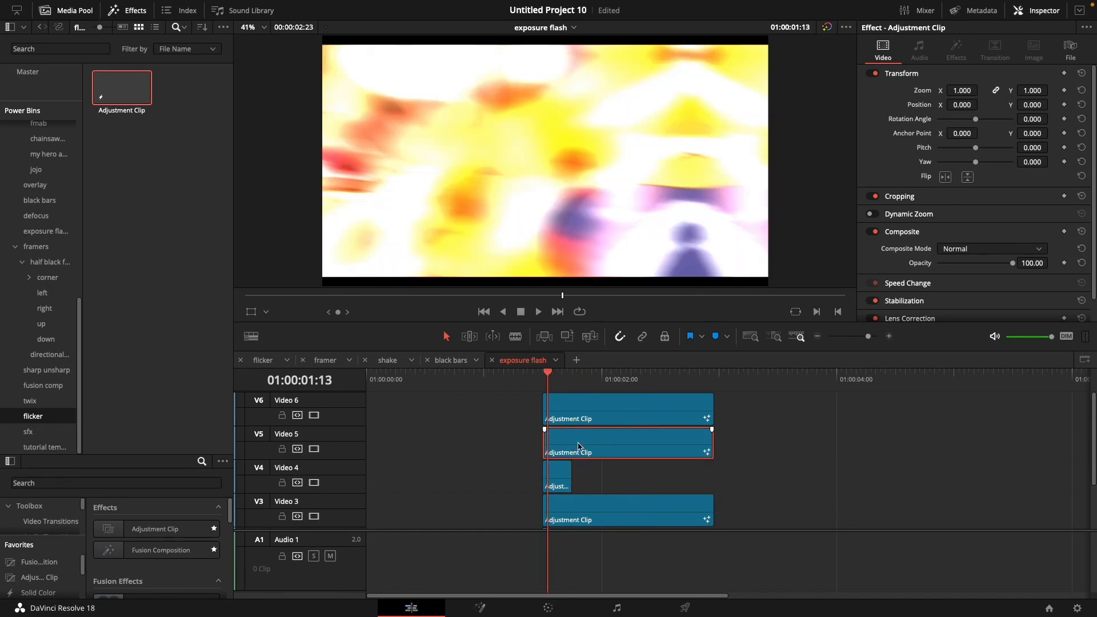
# Open the V5 flicker clip in Fusion and keyframe Range and Speed from 1.0 at frame 0 to 0.0 at frame 34.
pyautogui.hotkey('shift', '5')
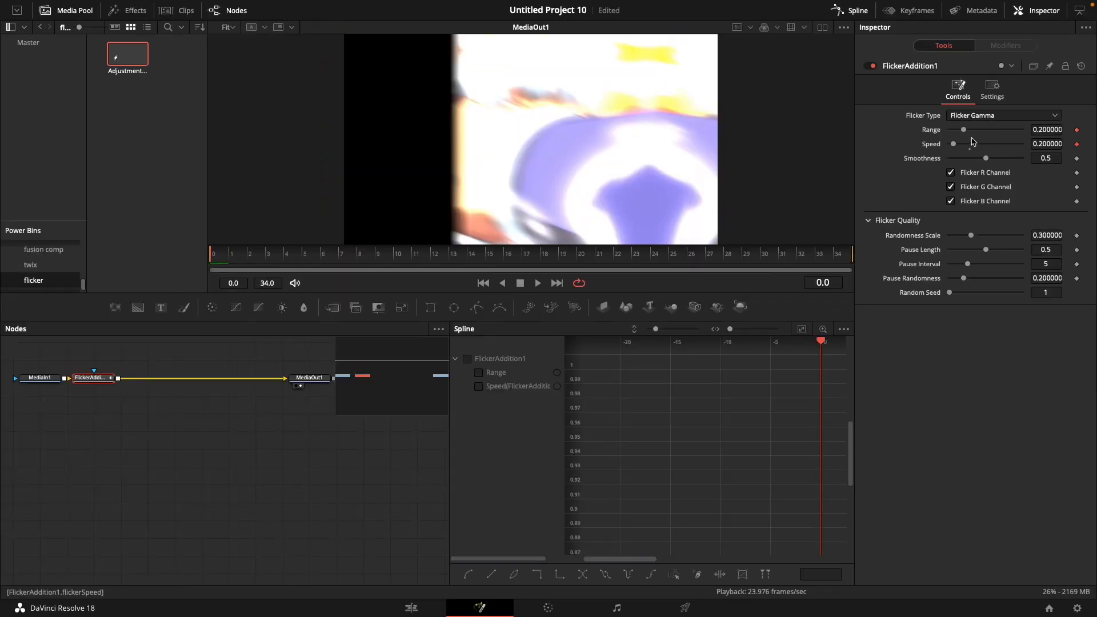
pyautogui.press('space')
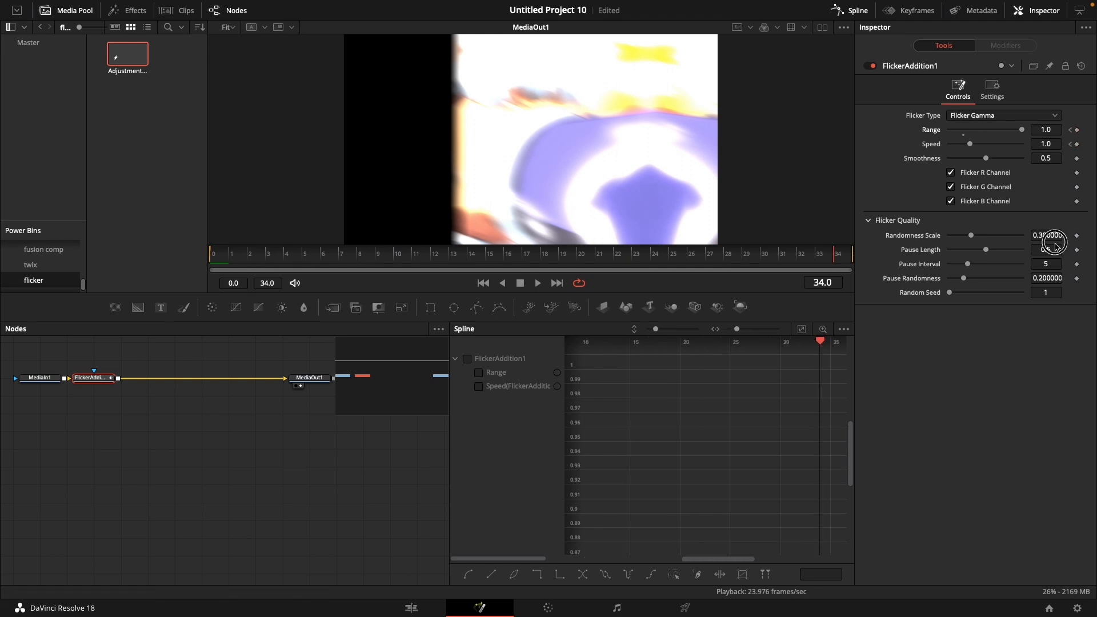
pyautogui.moveTo(1017, 132); pyautogui.dragTo(836, 407)
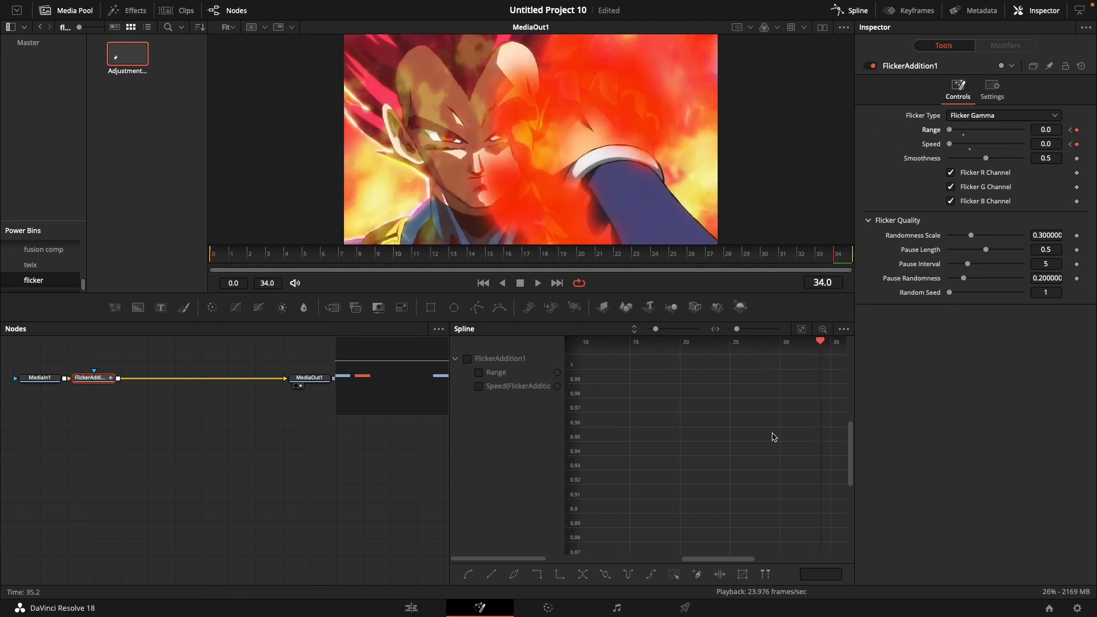
# Smooth the flicker's Range and Speed curves into a steep initial drop with a long ease-out, and preview the result.
pyautogui.click(496, 373)
pyautogui.click(801, 329)
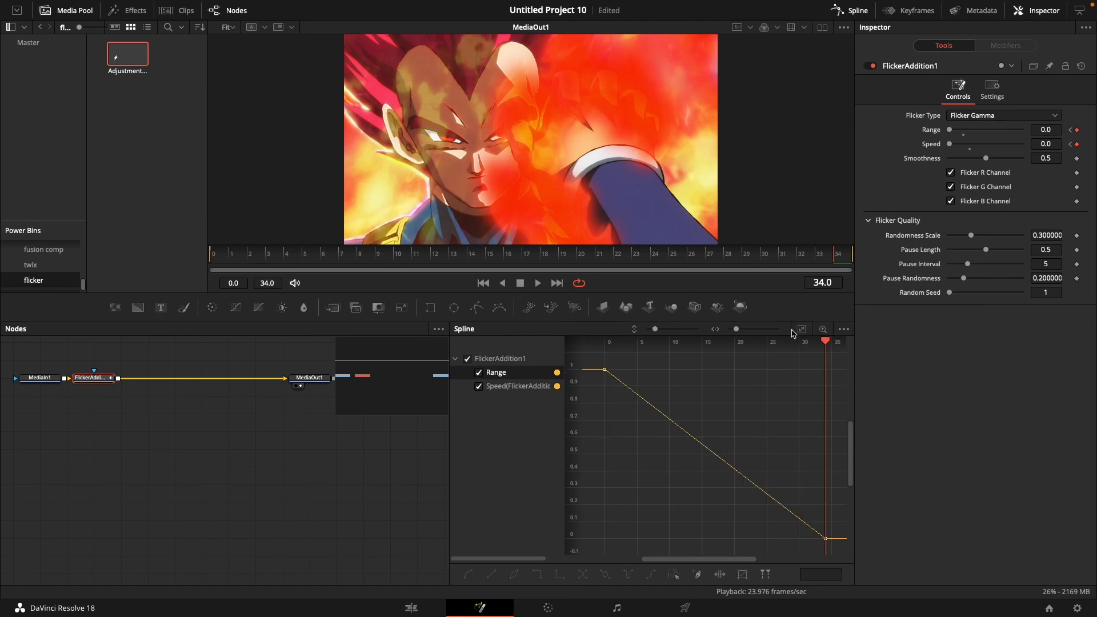
pyautogui.press('super+a')
pyautogui.press('f')
pyautogui.moveTo(678, 369); pyautogui.dragTo(614, 370)
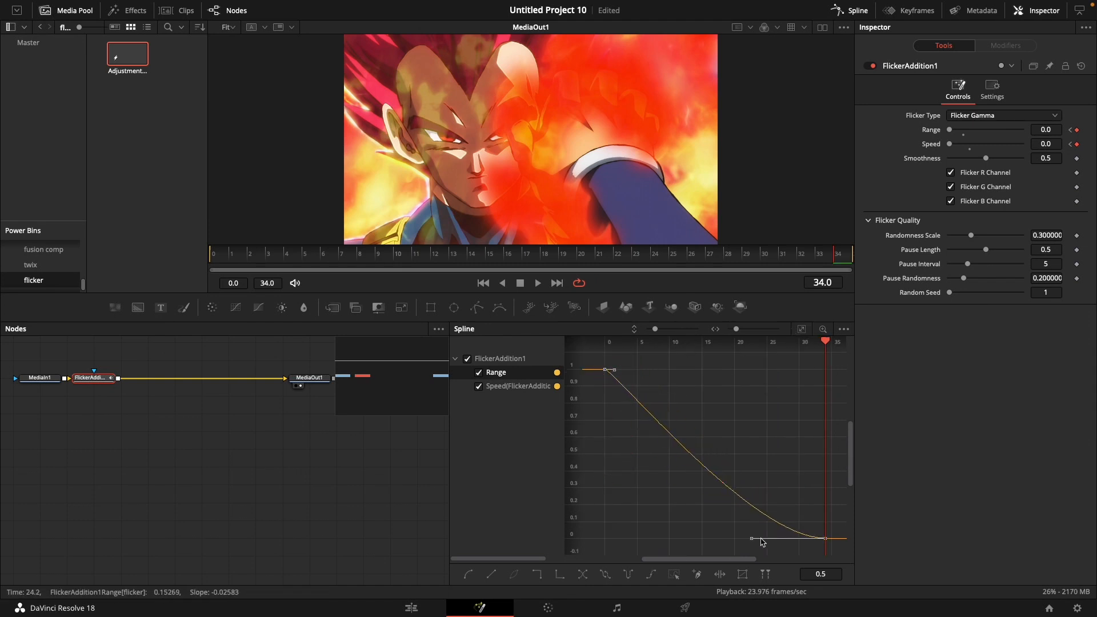
pyautogui.moveTo(749, 539); pyautogui.dragTo(607, 541)
pyautogui.press('space')
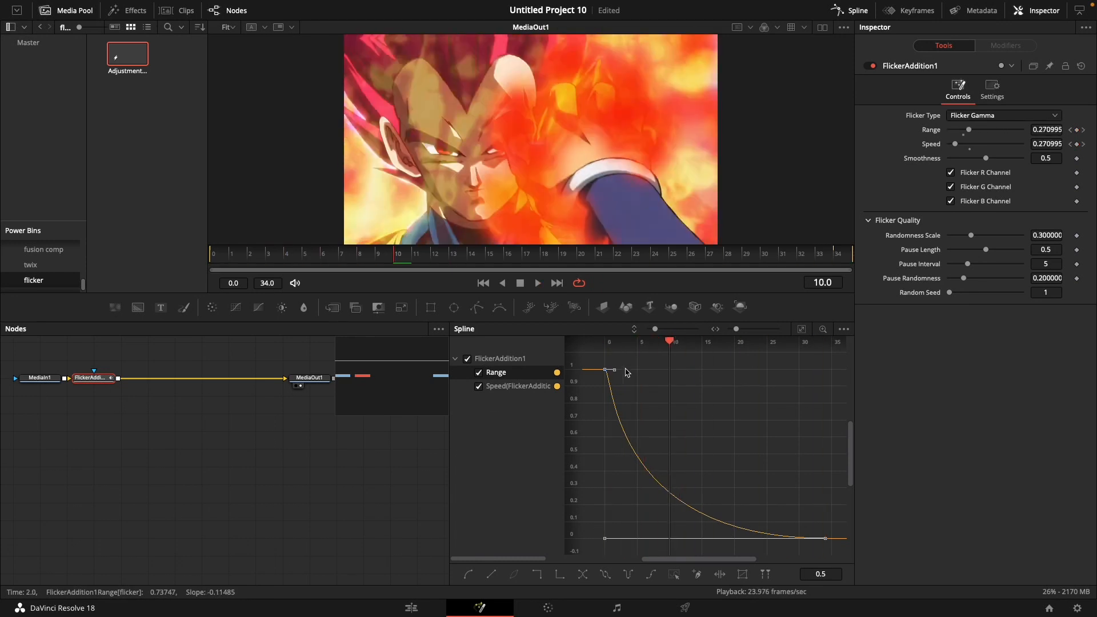
# Set the flicker type to Flicker Gain and return to the edit timeline.
pyautogui.click(1004, 116)
pyautogui.click(983, 143)
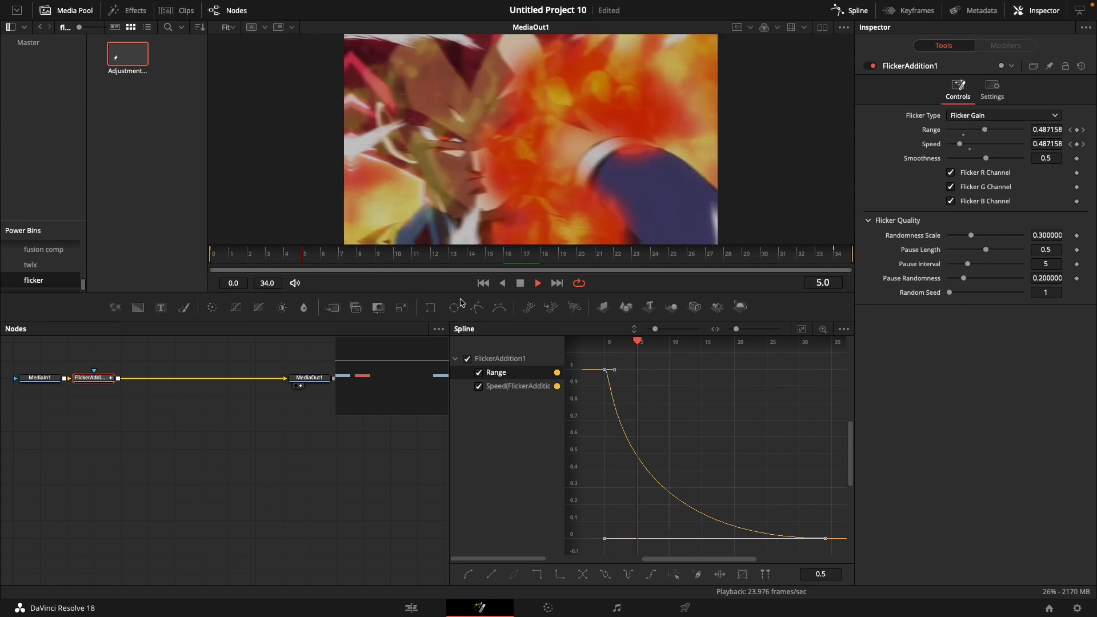
pyautogui.click(411, 607)
pyautogui.press('space')
# Replay the layered transition repeatedly from before the cut to check the Flicker Gain effect.
pyautogui.click(495, 377)
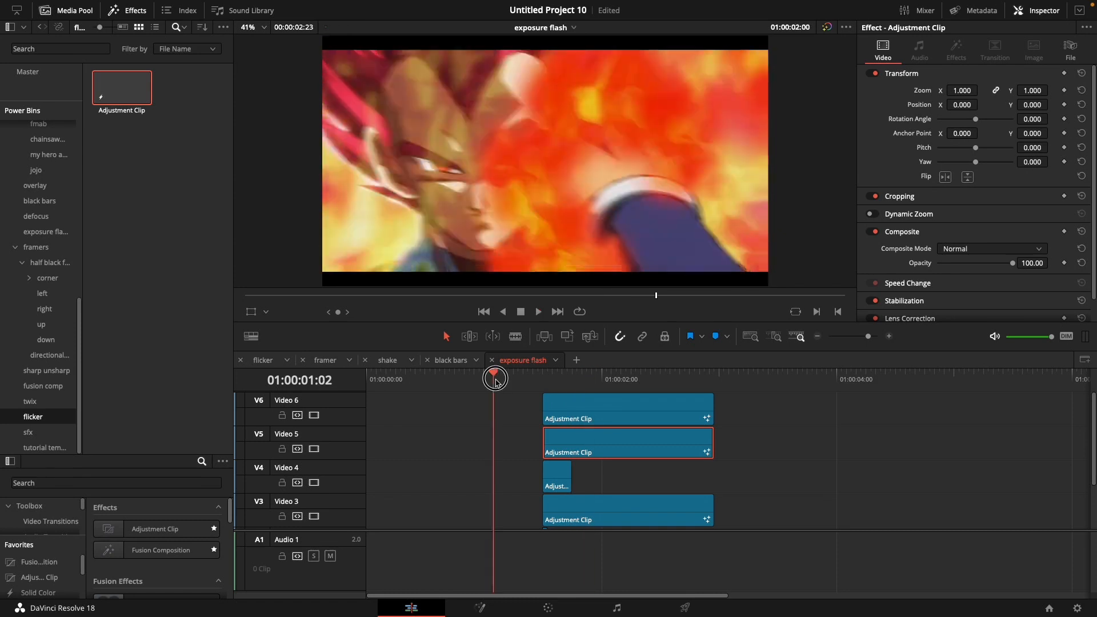
pyautogui.click(496, 377)
pyautogui.click(495, 377)
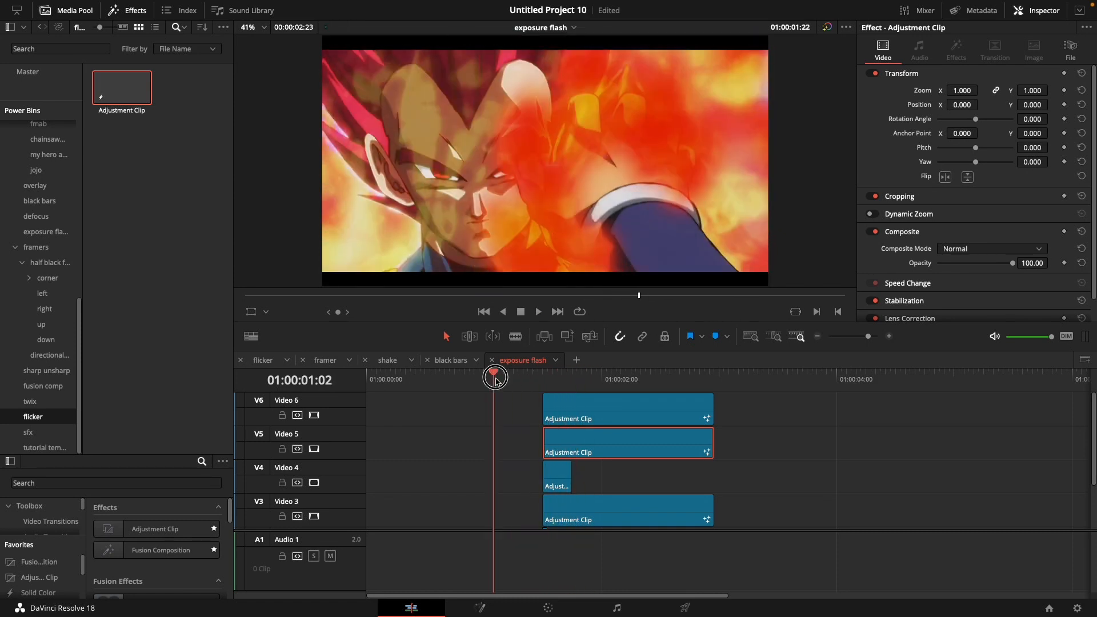
pyautogui.press('Home')
pyautogui.scroll(-3, 594, 480)
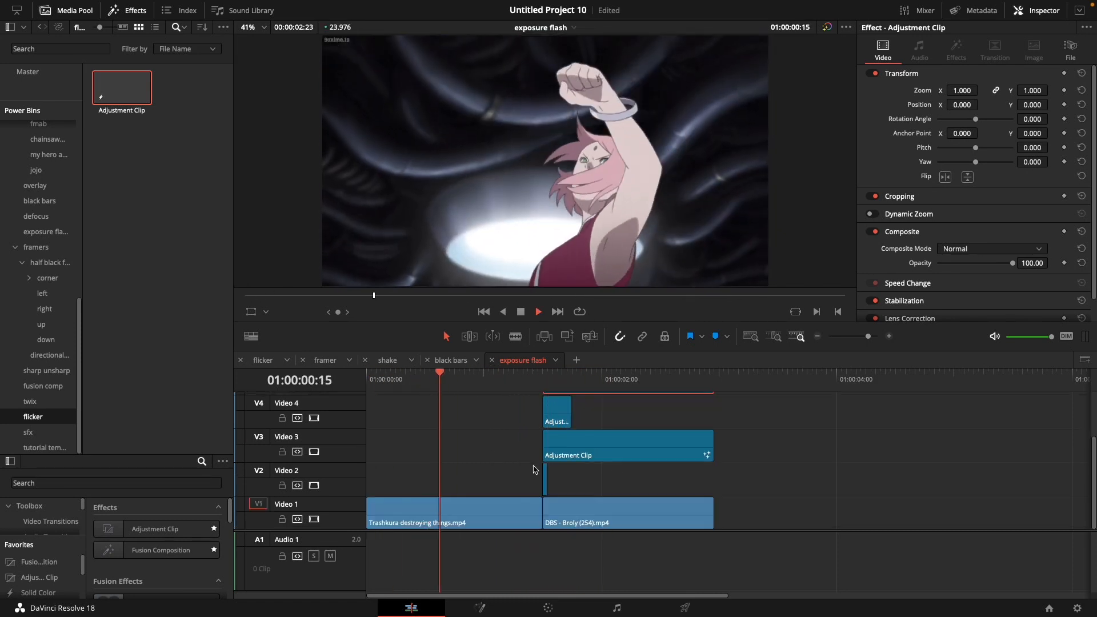
pyautogui.scroll(3, 563, 455)
pyautogui.scroll(-1, 542, 474)
pyautogui.click(485, 382)
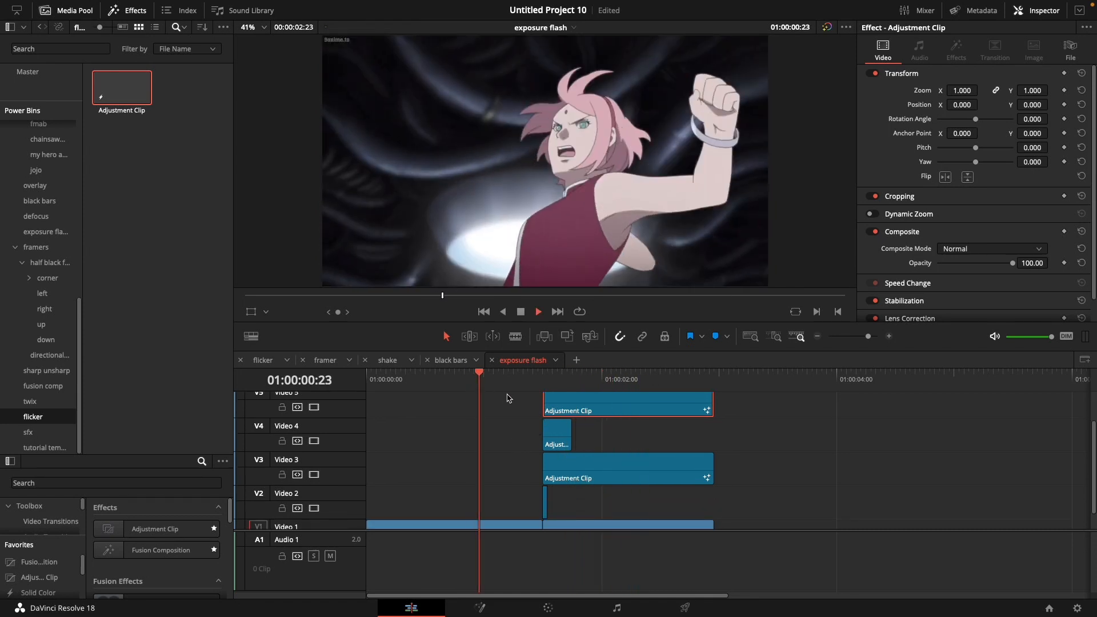
pyautogui.click(475, 390)
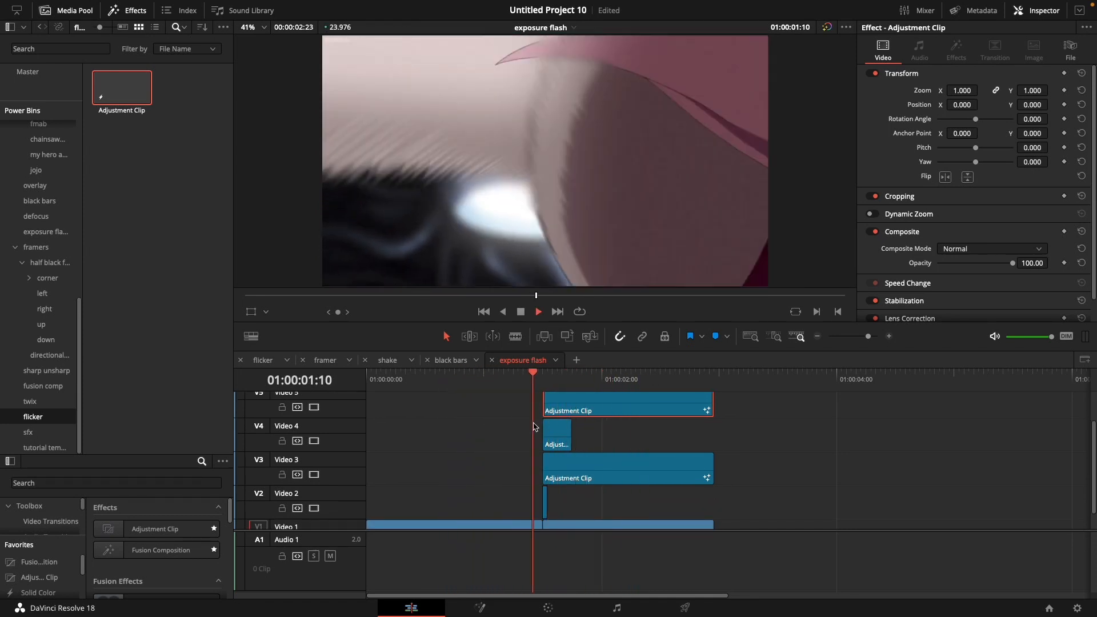
pyautogui.click(455, 383)
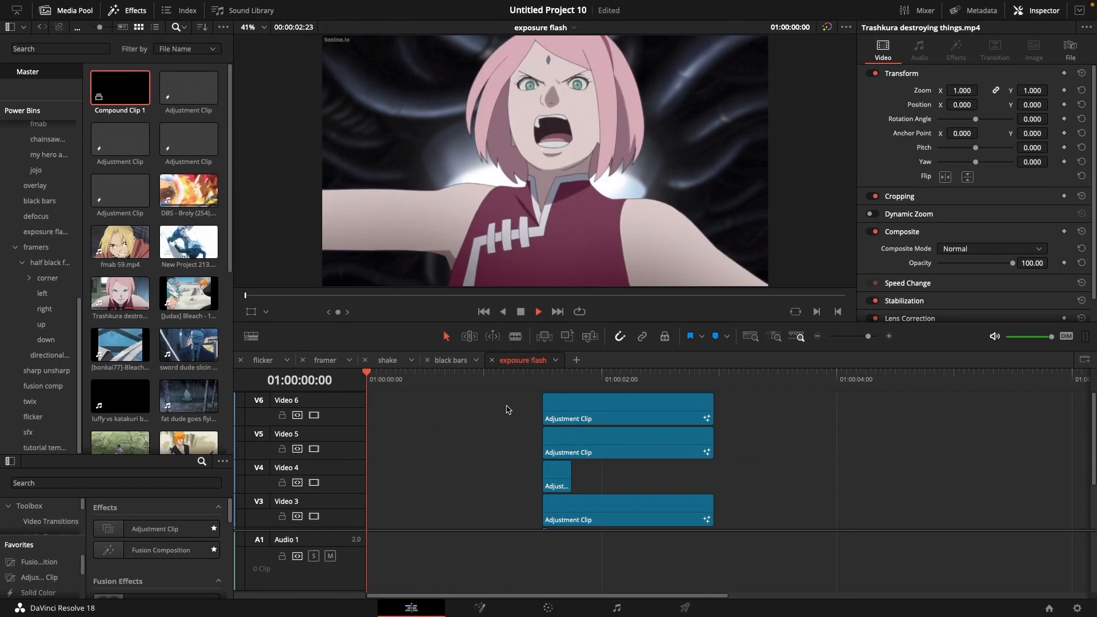
# Compare the cut with and without effects by disabling all adjustment clips, replaying, and enabling them again.
pyautogui.click(504, 396)
pyautogui.click(503, 396)
pyautogui.moveTo(492, 400); pyautogui.dragTo(590, 514)
pyautogui.scroll(-1, 575, 457)
pyautogui.scroll(1, 576, 457)
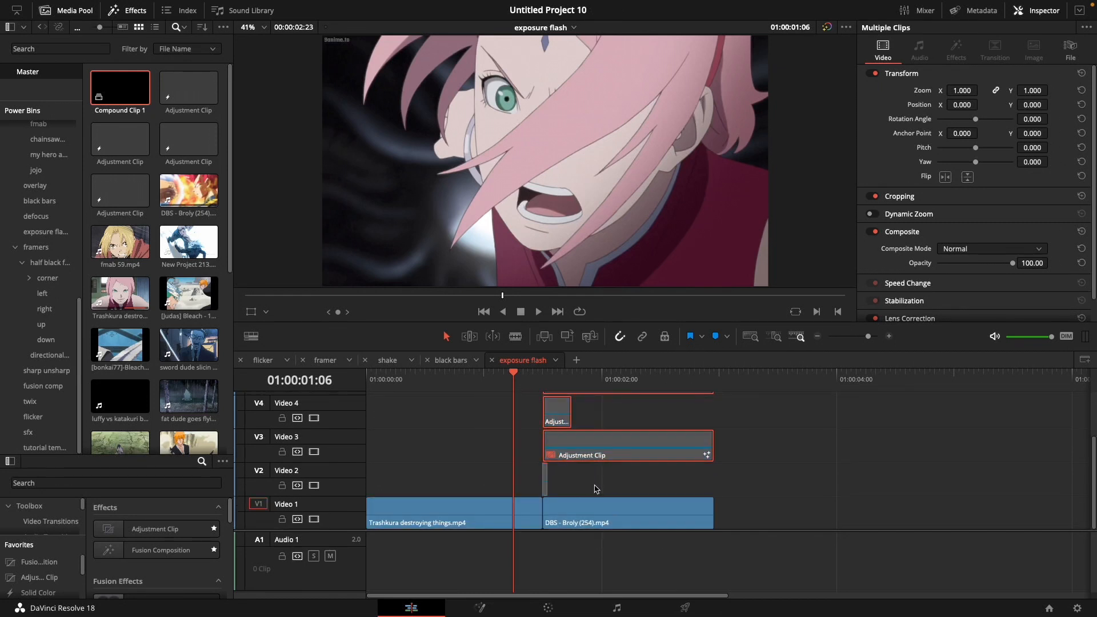
pyautogui.press('space')
pyautogui.click(490, 383)
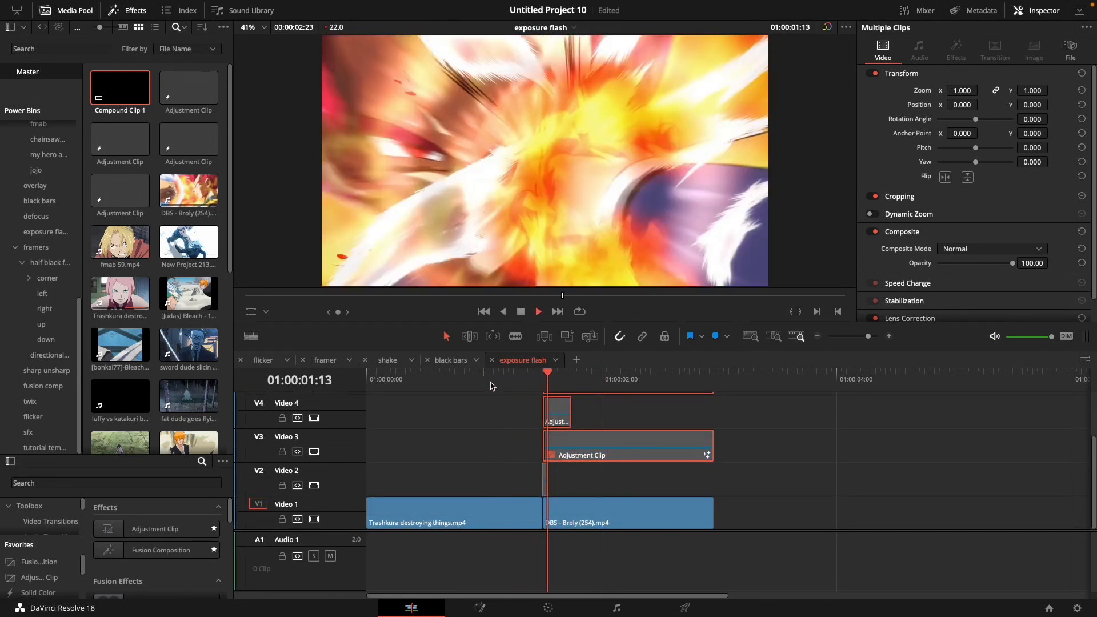
pyautogui.click(490, 382)
pyautogui.click(490, 383)
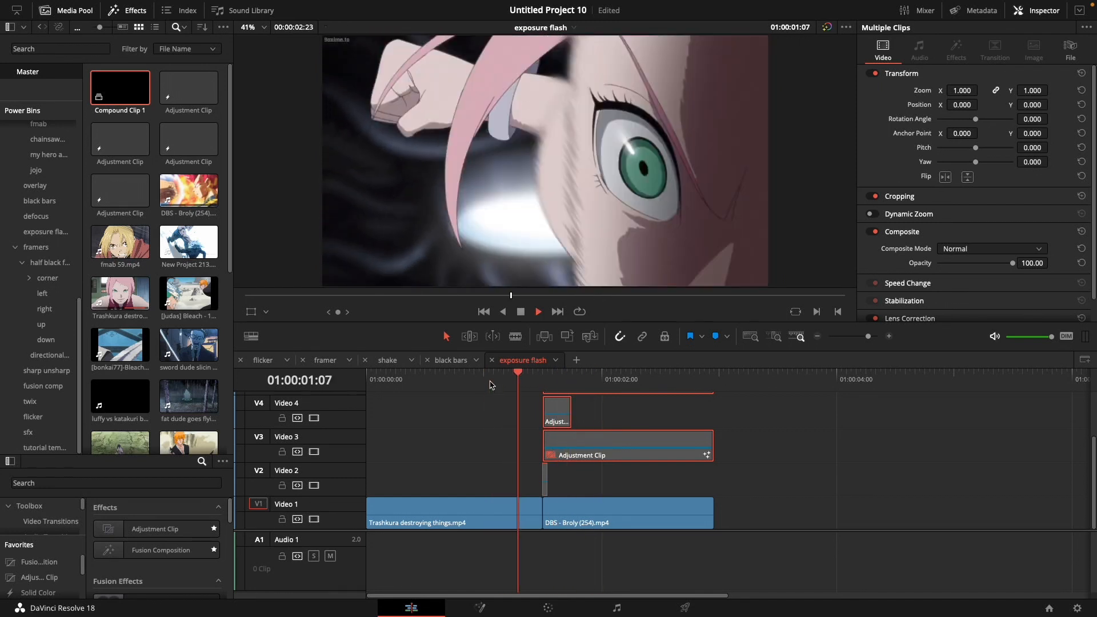
pyautogui.click(489, 386)
pyautogui.click(489, 386)
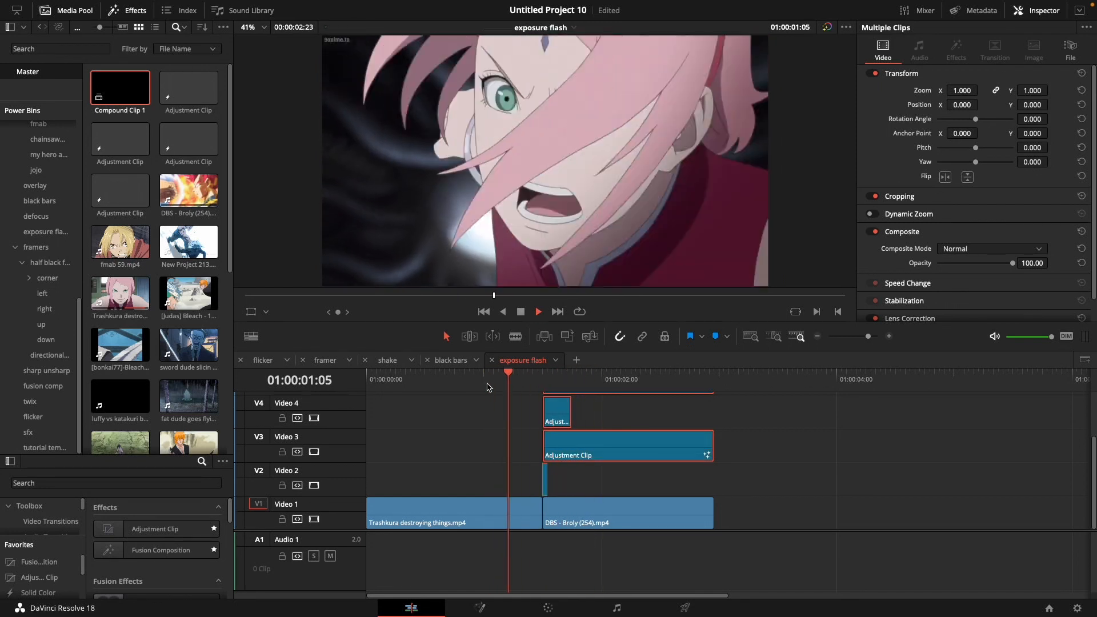
pyautogui.press('space')
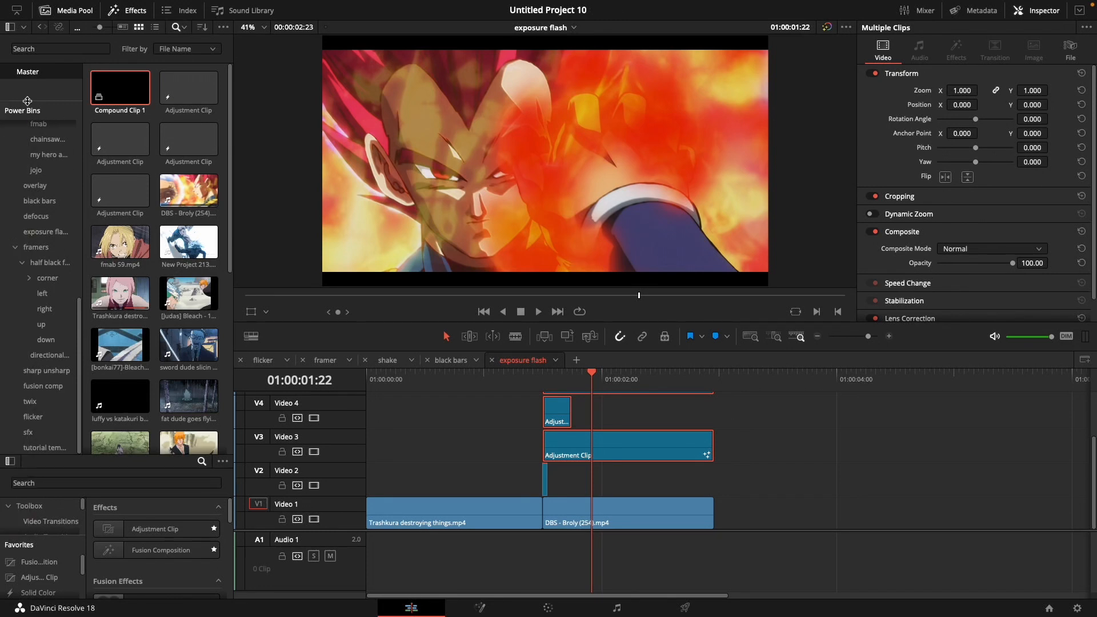
# Review the Media Pool's Show Power Bins option and the New Bin option in the Master power bin.
pyautogui.click(222, 28)
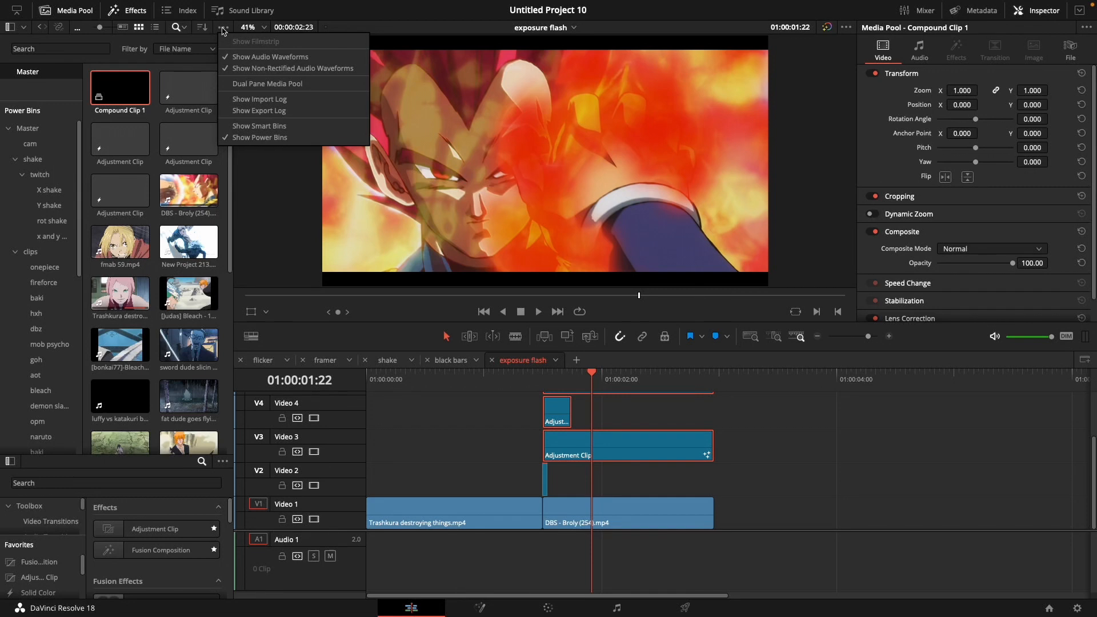
pyautogui.click(388, 329)
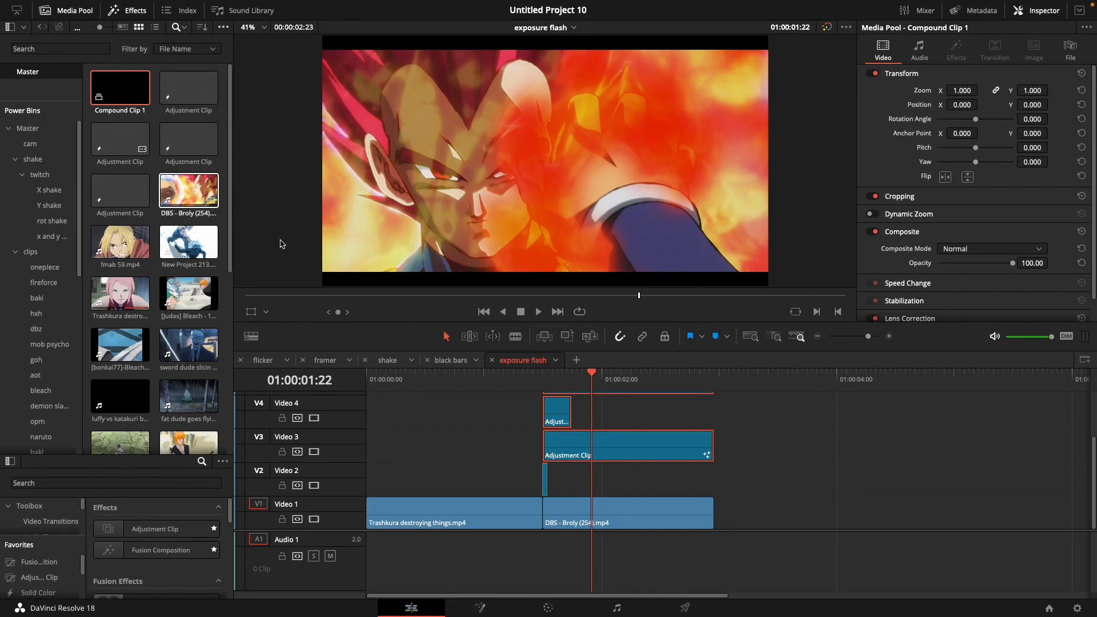
pyautogui.moveTo(577, 449)
pyautogui.mouseDown()
pyautogui.moveTo(123, 228)
pyautogui.moveTo(34, 171)
pyautogui.moveTo(30, 219)
pyautogui.moveTo(53, 398)
pyautogui.moveTo(589, 445)
pyautogui.mouseUp()
pyautogui.click(51, 128)
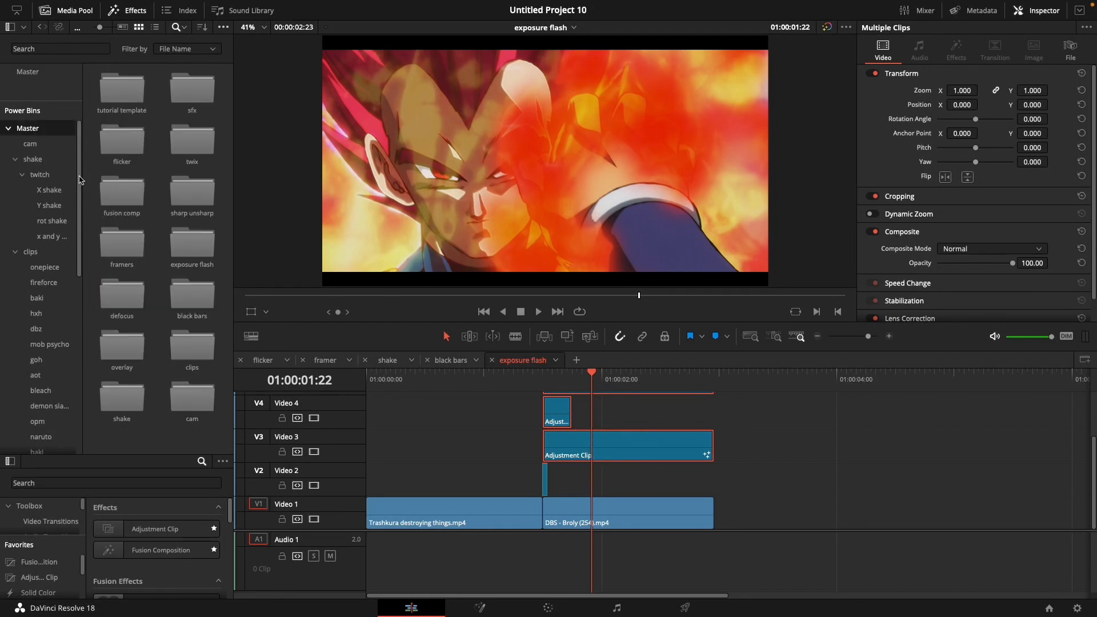
pyautogui.rightClick(94, 178)
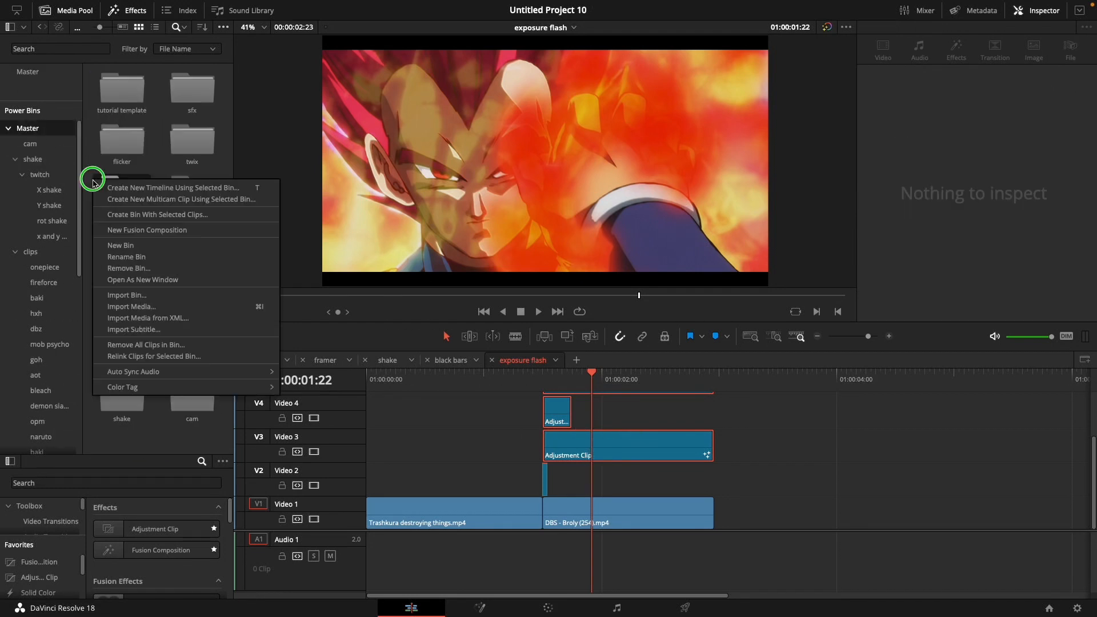
pyautogui.click(484, 424)
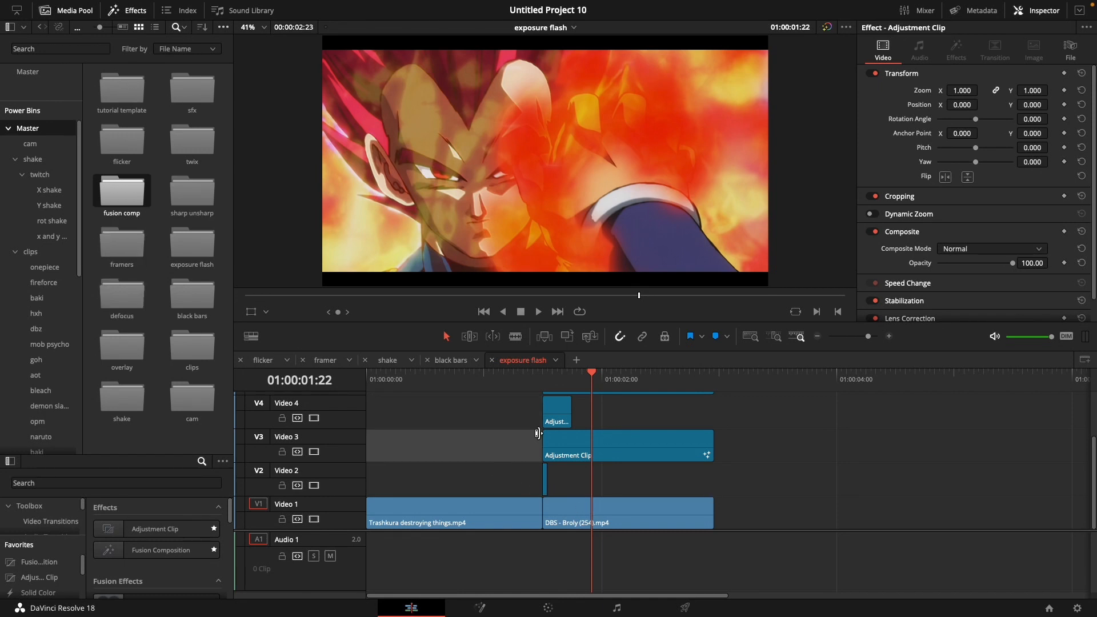
# Replay the finished transition from about one second into the timeline with all effect layers enabled.
pyautogui.scroll(2, 554, 451)
pyautogui.moveTo(532, 415); pyautogui.dragTo(498, 377)
pyautogui.press('space')
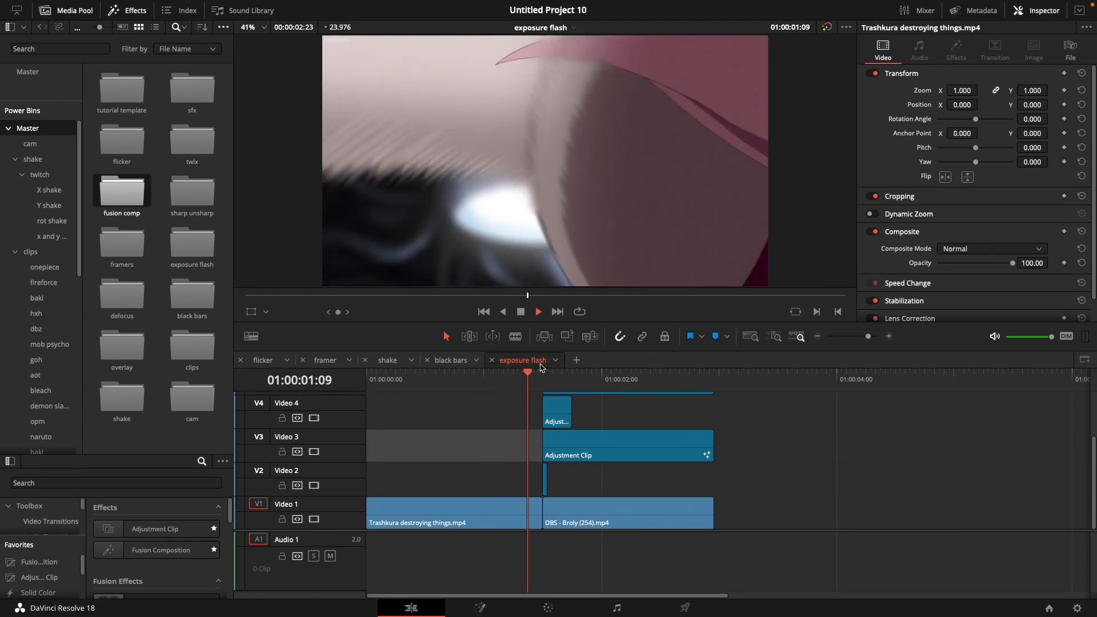
pyautogui.click(488, 377)
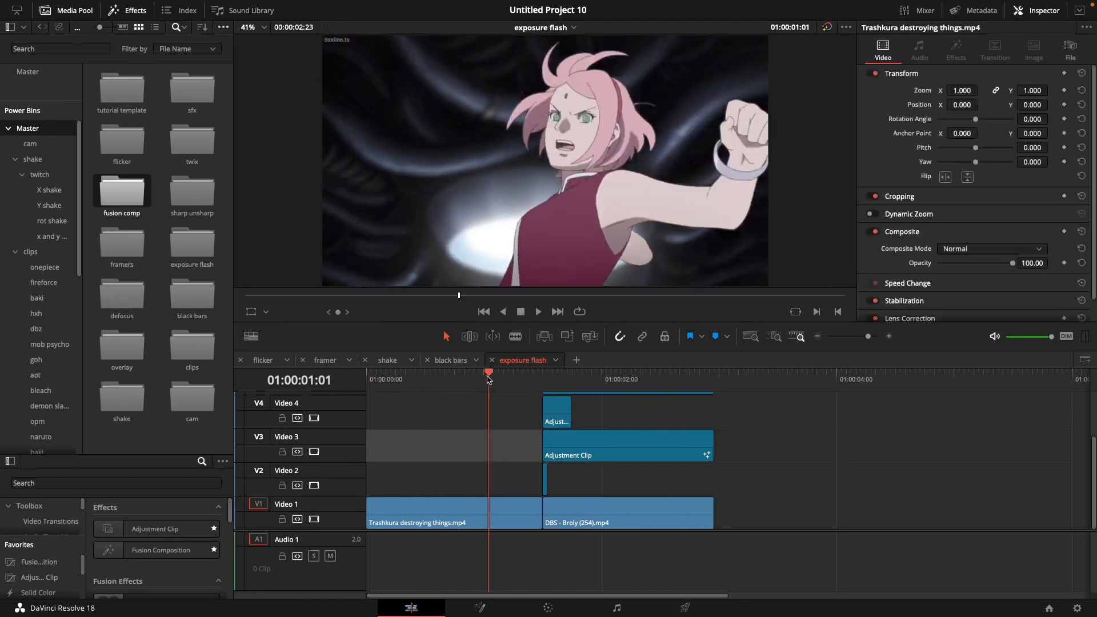
pyautogui.click(469, 381)
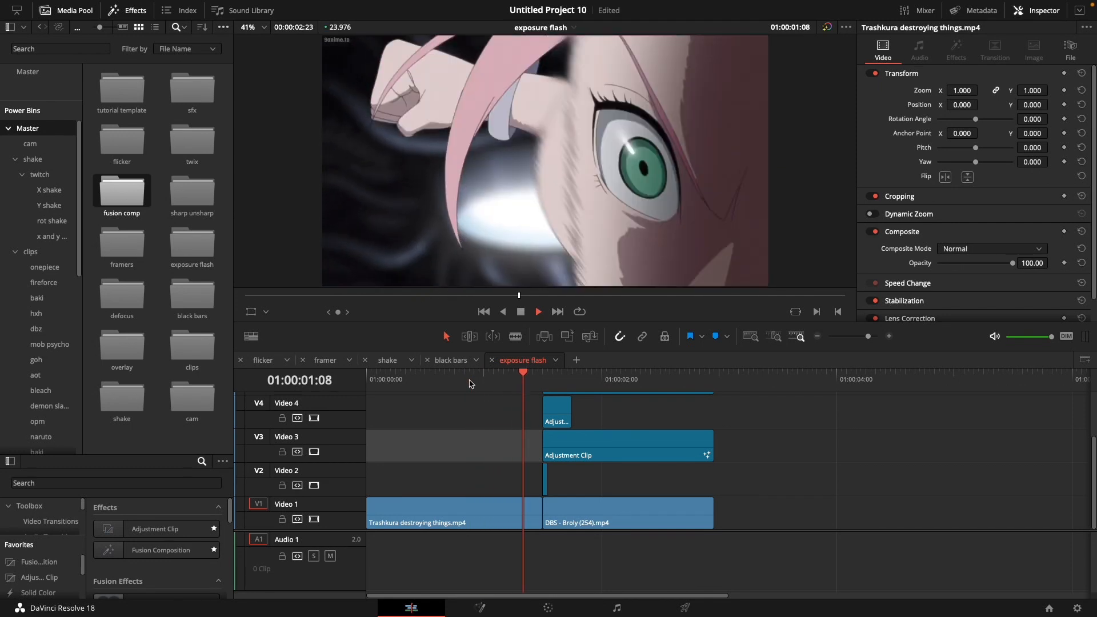
pyautogui.press('space')
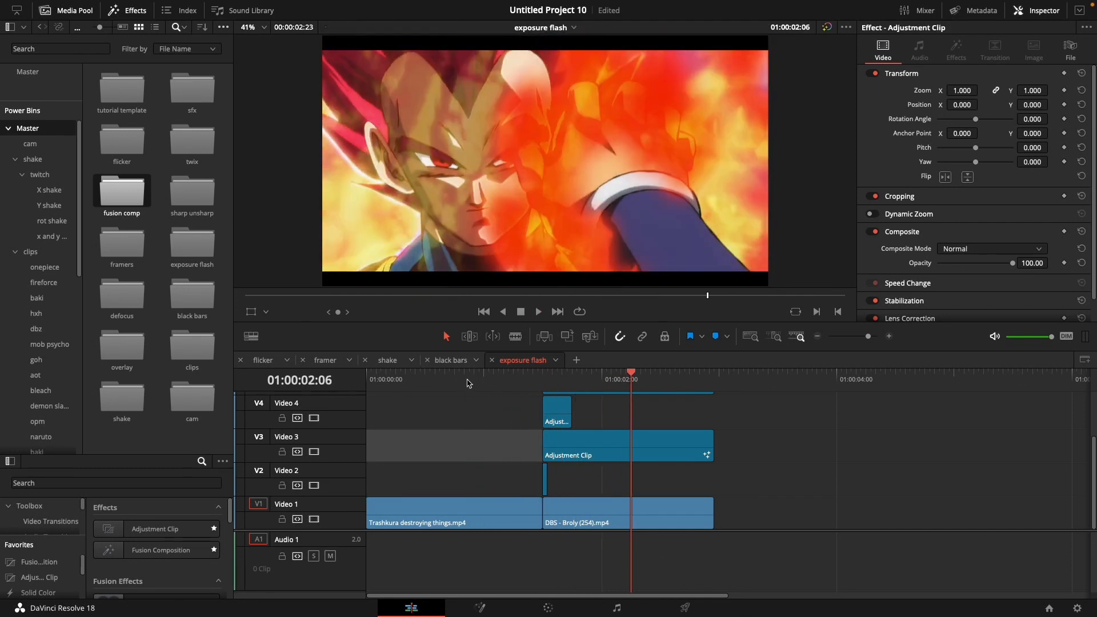
pyautogui.click(485, 379)
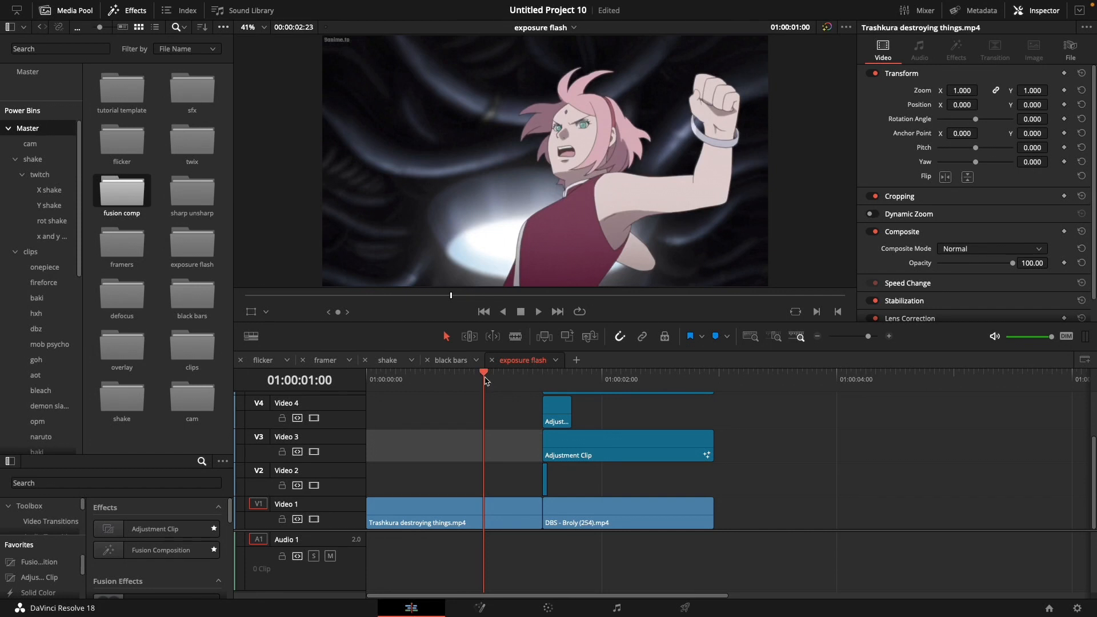